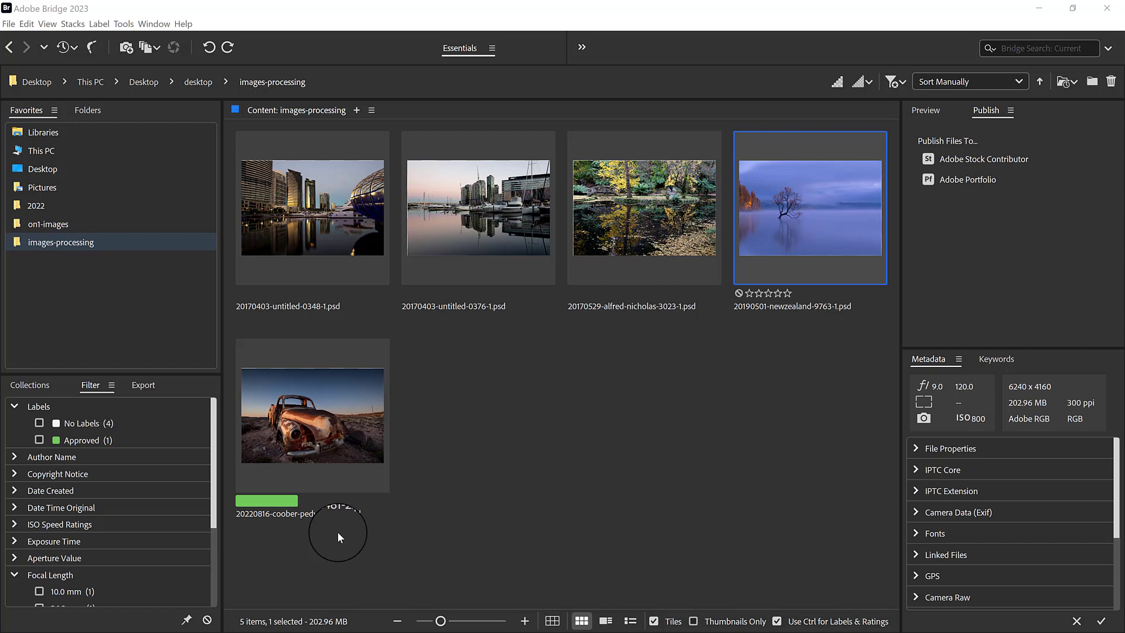
# Open 20170403-untitled-0348-1.psd in Photoshop and add a Curves adjustment layer above the photo.
pyautogui.doubleClick(285, 228)
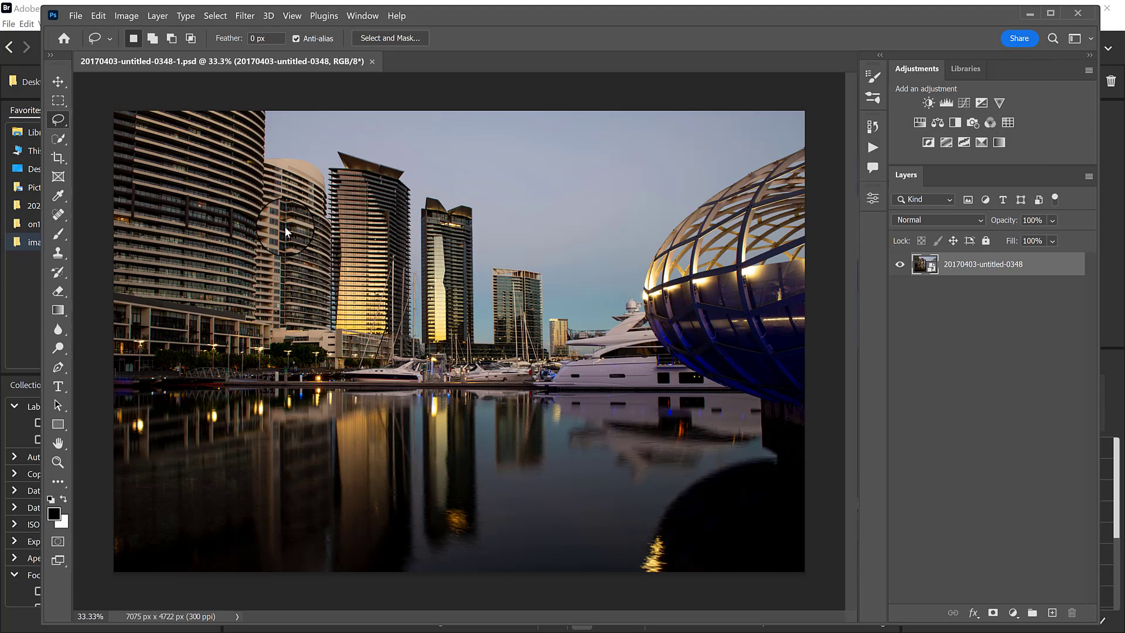
pyautogui.click(968, 106)
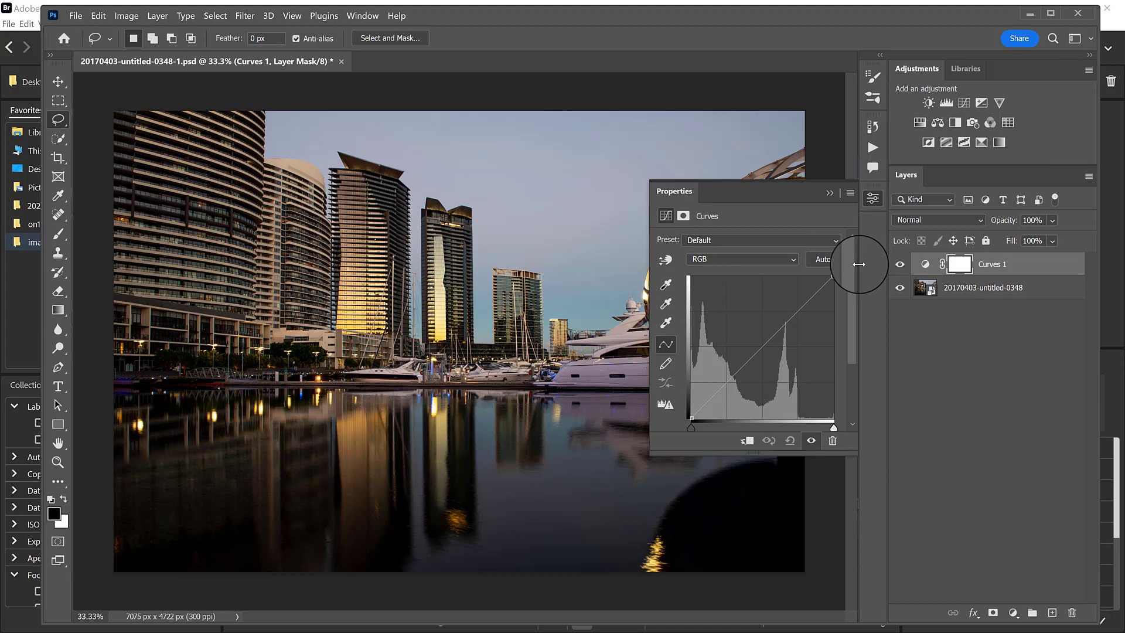
# Try moving the highlight and shadow endpoints of the Red channel curve, returning both to their original corners.
pyautogui.click(789, 260)
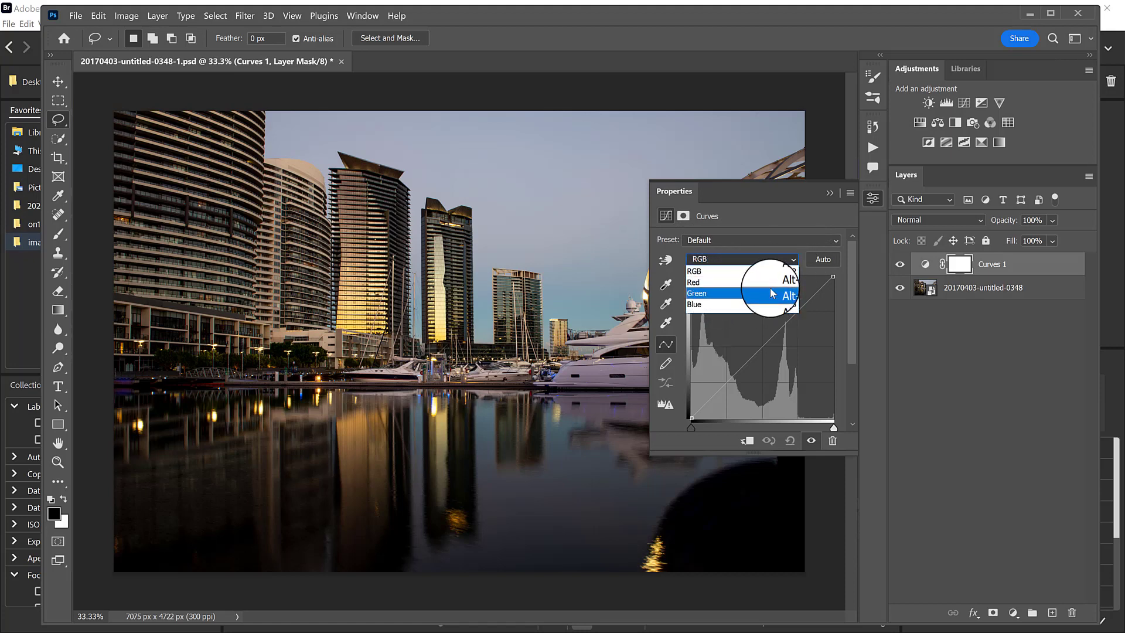
pyautogui.click(739, 284)
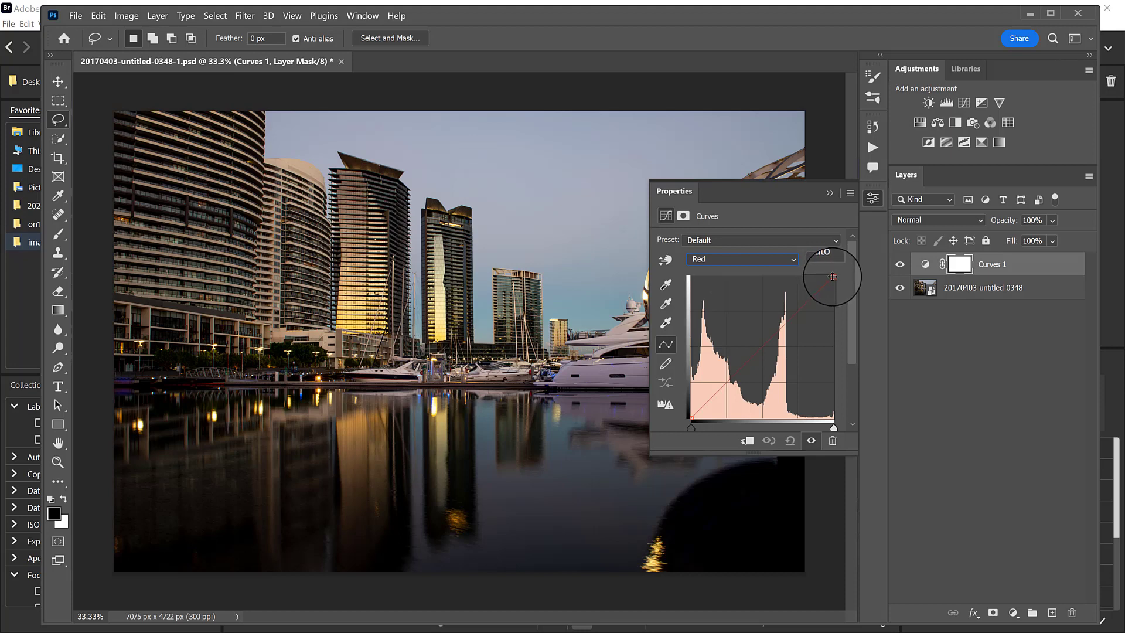
pyautogui.moveTo(832, 277)
pyautogui.mouseDown()
pyautogui.moveTo(805, 274)
pyautogui.moveTo(838, 269)
pyautogui.moveTo(838, 316)
pyautogui.moveTo(843, 275)
pyautogui.mouseUp()
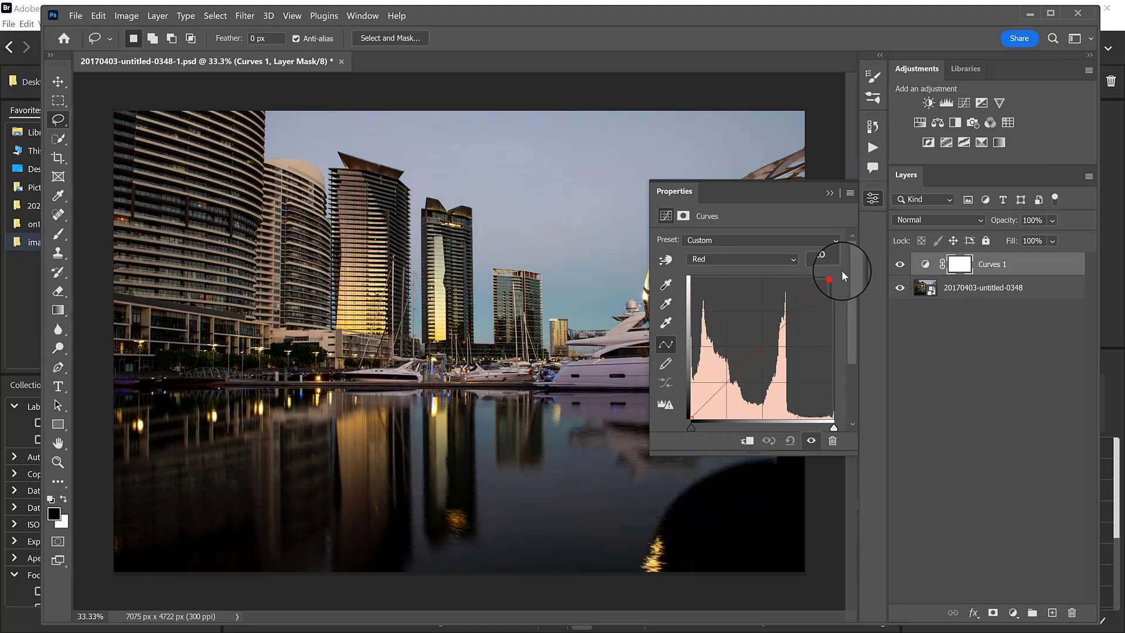
pyautogui.moveTo(837, 279)
pyautogui.mouseDown()
pyautogui.moveTo(840, 334)
pyautogui.moveTo(837, 285)
pyautogui.mouseUp()
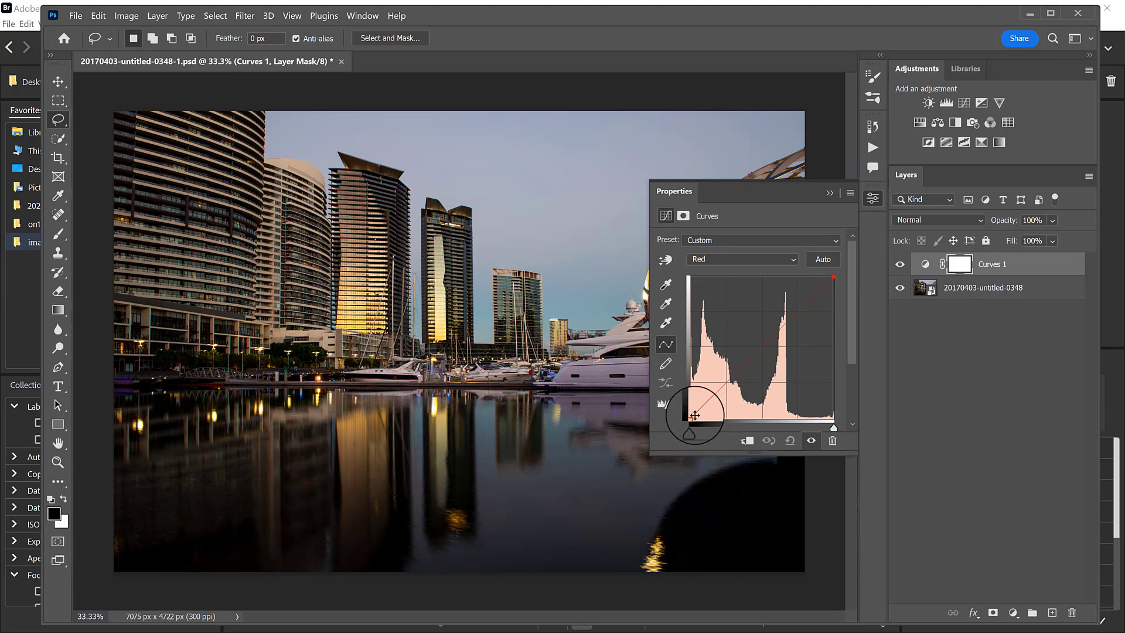
pyautogui.moveTo(691, 418)
pyautogui.mouseDown()
pyautogui.moveTo(676, 427)
pyautogui.moveTo(695, 410)
pyautogui.moveTo(685, 388)
pyautogui.moveTo(685, 423)
pyautogui.moveTo(711, 403)
pyautogui.moveTo(697, 409)
pyautogui.moveTo(713, 421)
pyautogui.moveTo(767, 420)
pyautogui.moveTo(682, 422)
pyautogui.mouseUp()
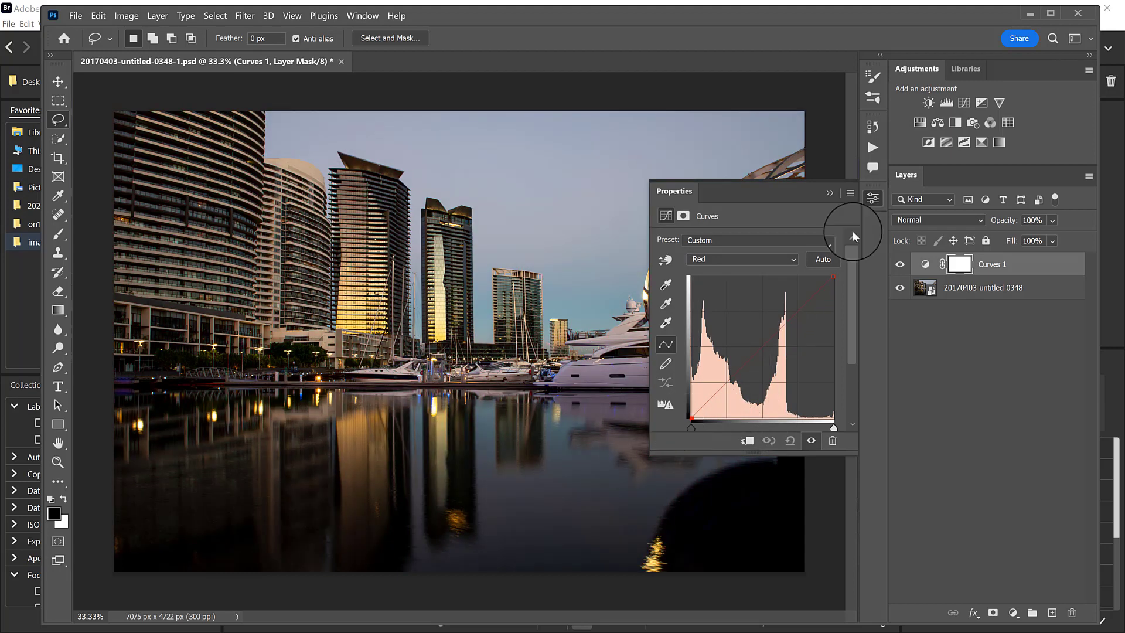
# Push the Red channel curve to an extreme red cast using both endpoints, and reset the Curves adjustment to its defaults.
pyautogui.moveTo(825, 274); pyautogui.dragTo(775, 265)
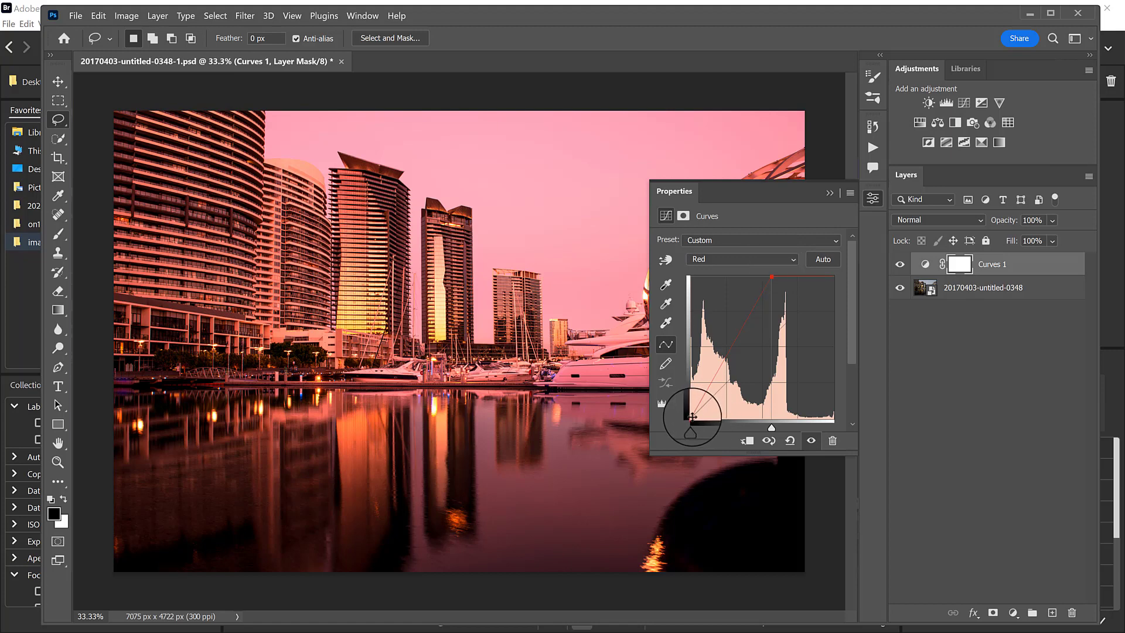
pyautogui.moveTo(691, 417); pyautogui.dragTo(691, 276)
pyautogui.moveTo(771, 276); pyautogui.dragTo(705, 268)
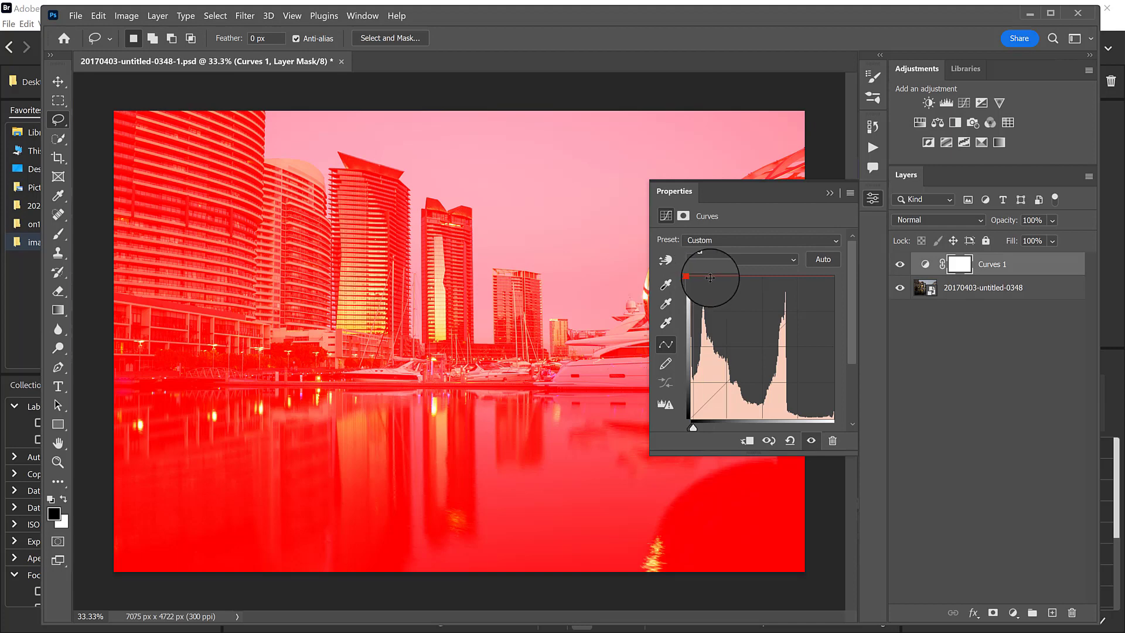
pyautogui.click(790, 442)
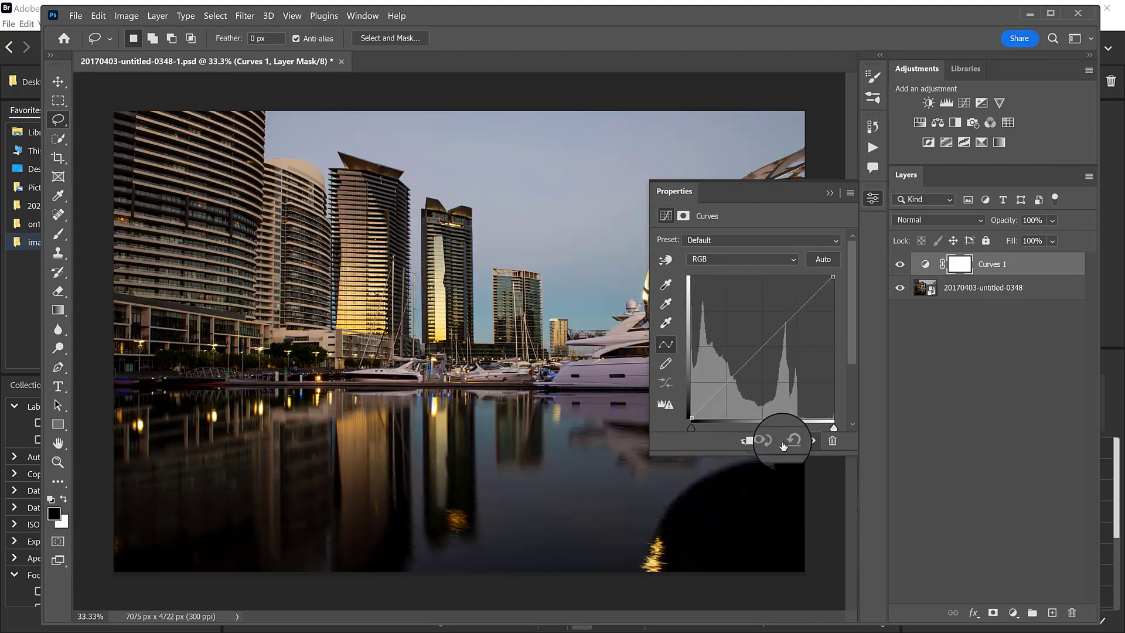
# In the Green channel curve, lower and restore the highlight endpoint, and shift the shadow endpoint slightly inward to tint the shadows magenta.
pyautogui.click(788, 259)
pyautogui.click(748, 286)
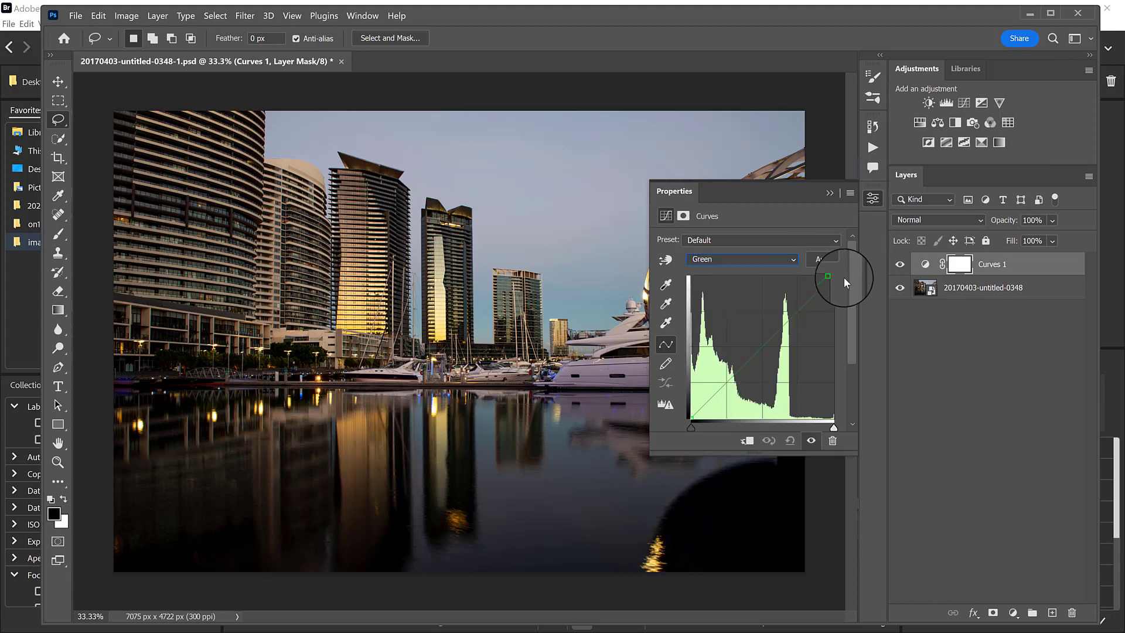
pyautogui.moveTo(833, 277); pyautogui.dragTo(841, 312)
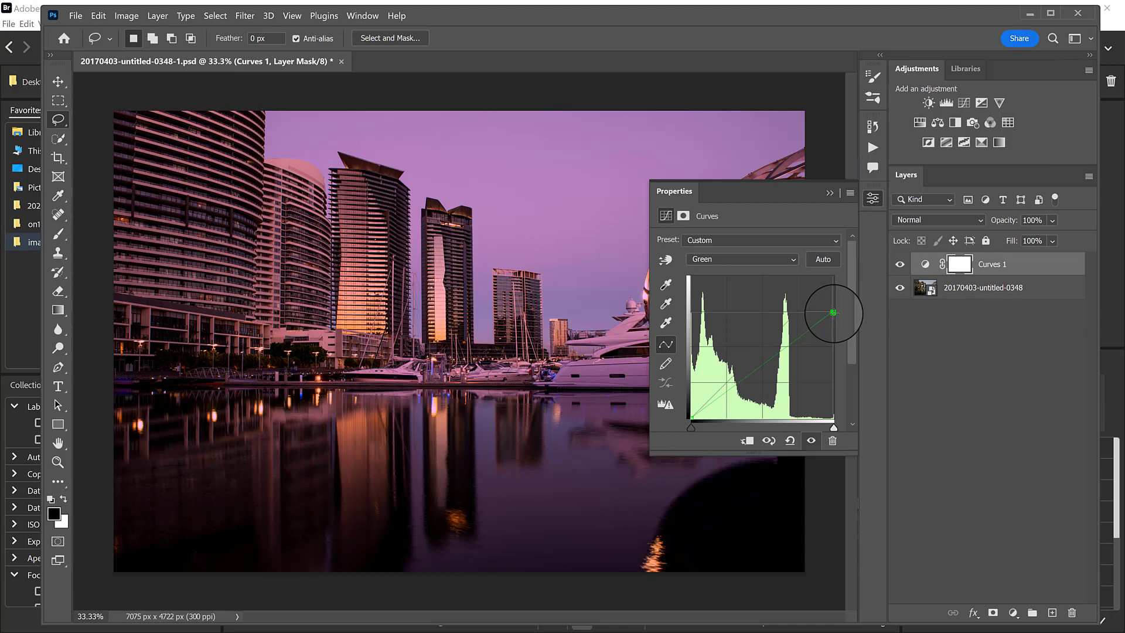
pyautogui.moveTo(833, 313); pyautogui.dragTo(836, 251)
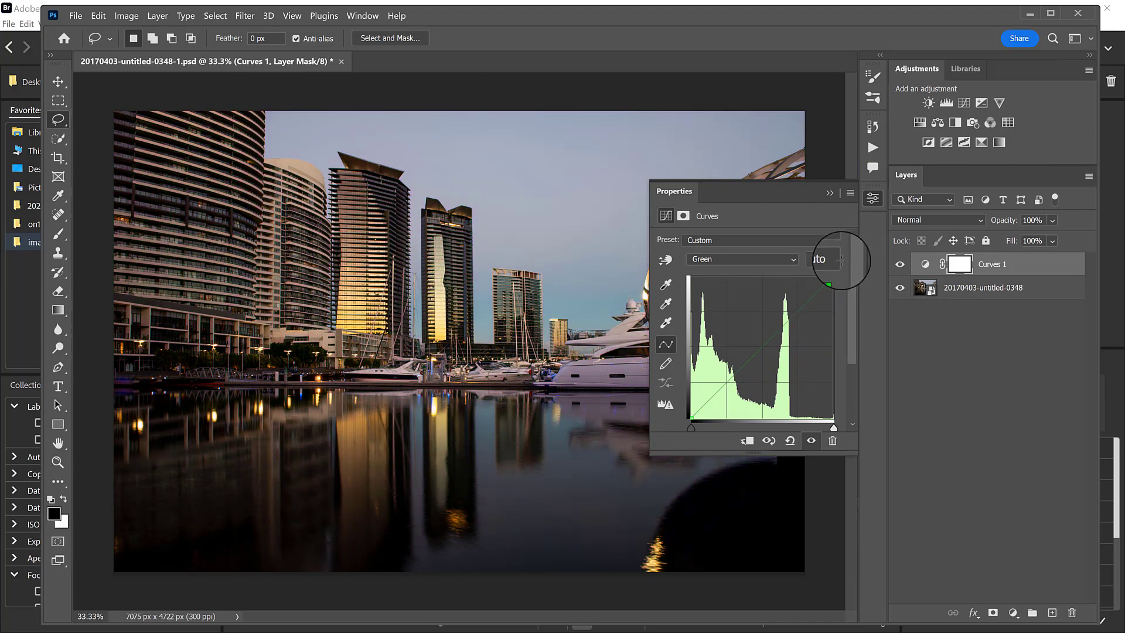
pyautogui.moveTo(689, 418)
pyautogui.mouseDown()
pyautogui.moveTo(695, 384)
pyautogui.moveTo(691, 422)
pyautogui.moveTo(732, 421)
pyautogui.moveTo(701, 421)
pyautogui.mouseUp()
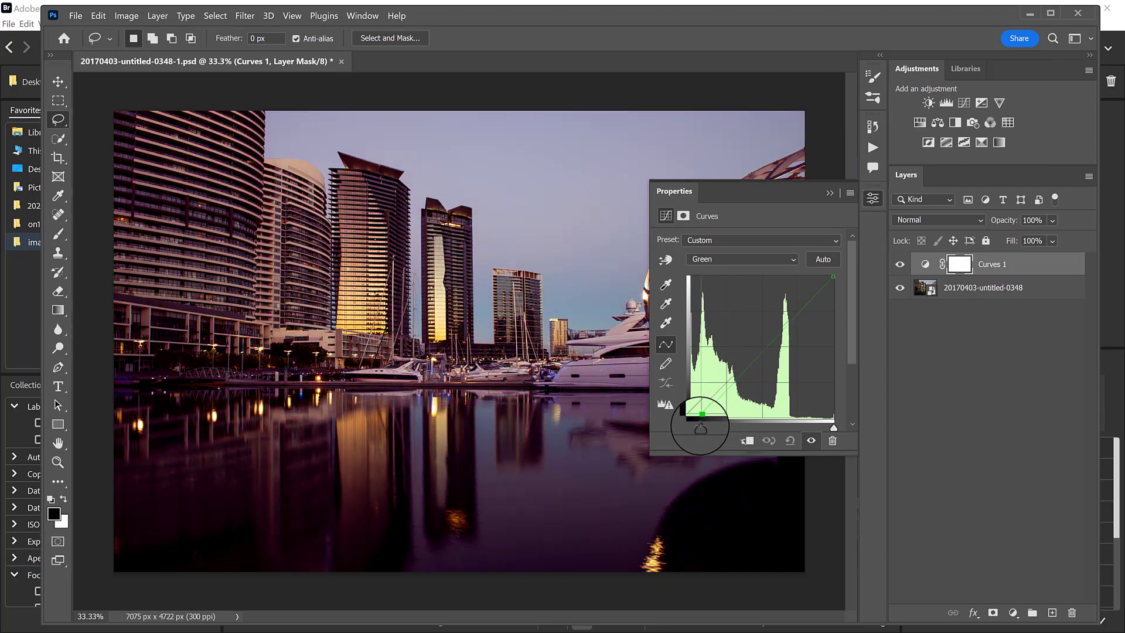
# Move the Red channel curve's highlight endpoint inward to warm the highlights, and reset the Curves adjustment to its defaults.
pyautogui.click(757, 259)
pyautogui.click(750, 286)
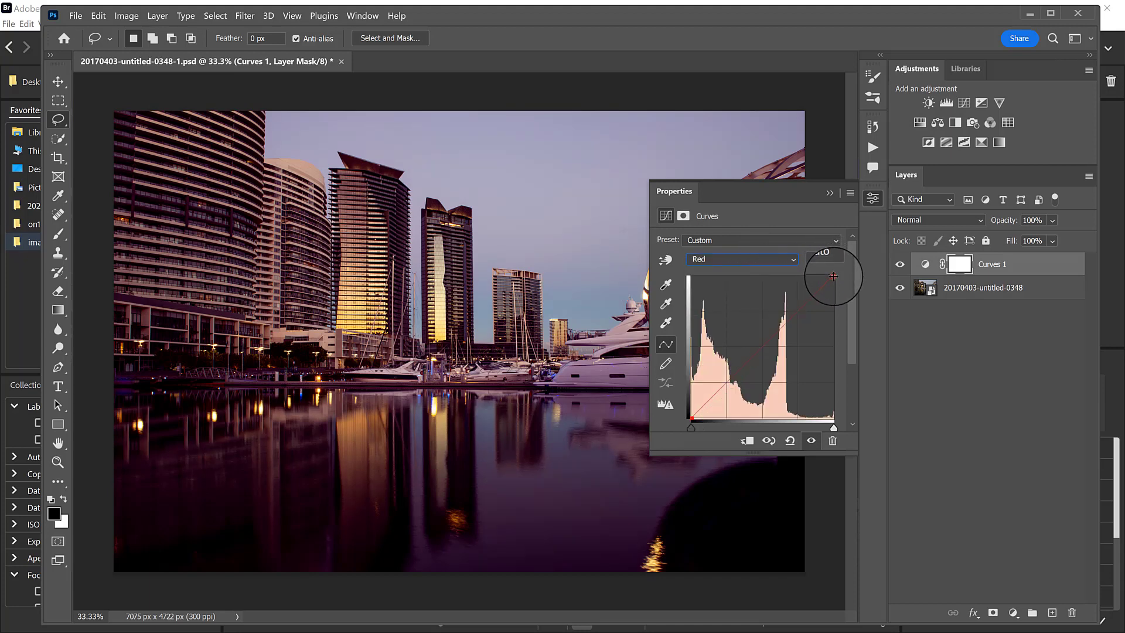
pyautogui.moveTo(829, 275); pyautogui.dragTo(806, 273)
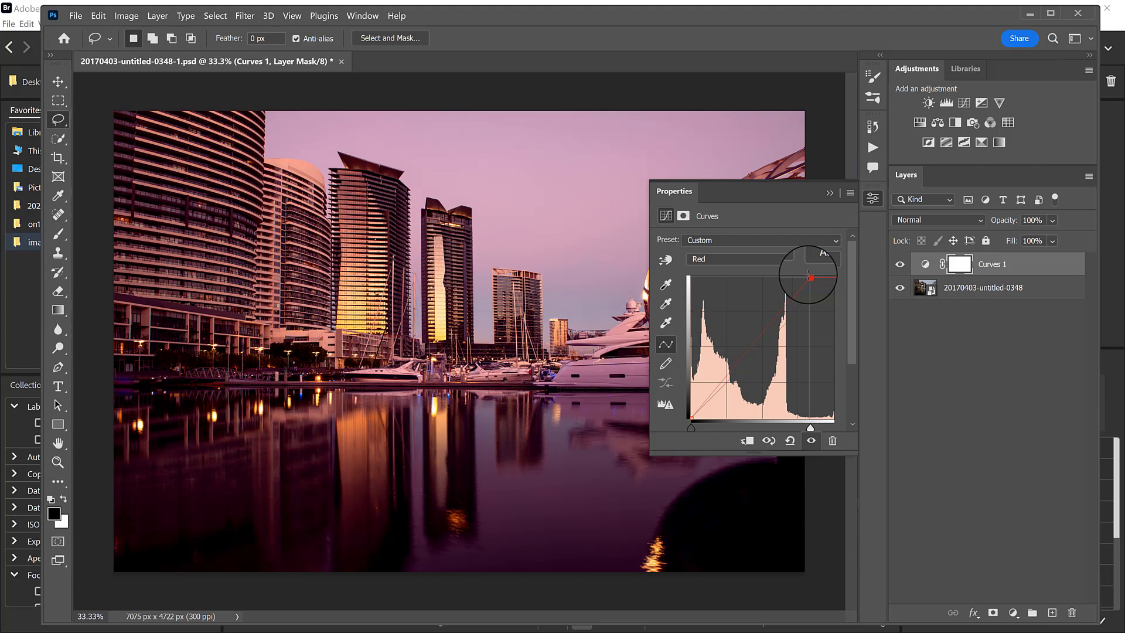
pyautogui.click(789, 440)
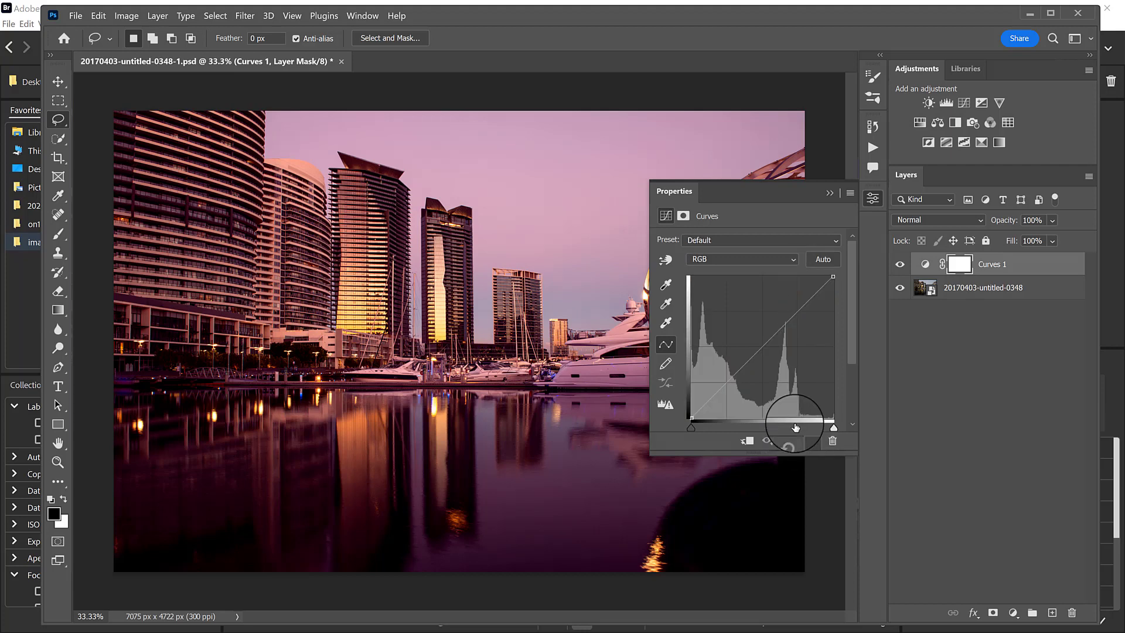
# Try the Blue channel curve's shadow and highlight endpoints, lowering the highlights toward yellow and returning them to the original corner.
pyautogui.click(743, 262)
pyautogui.click(731, 300)
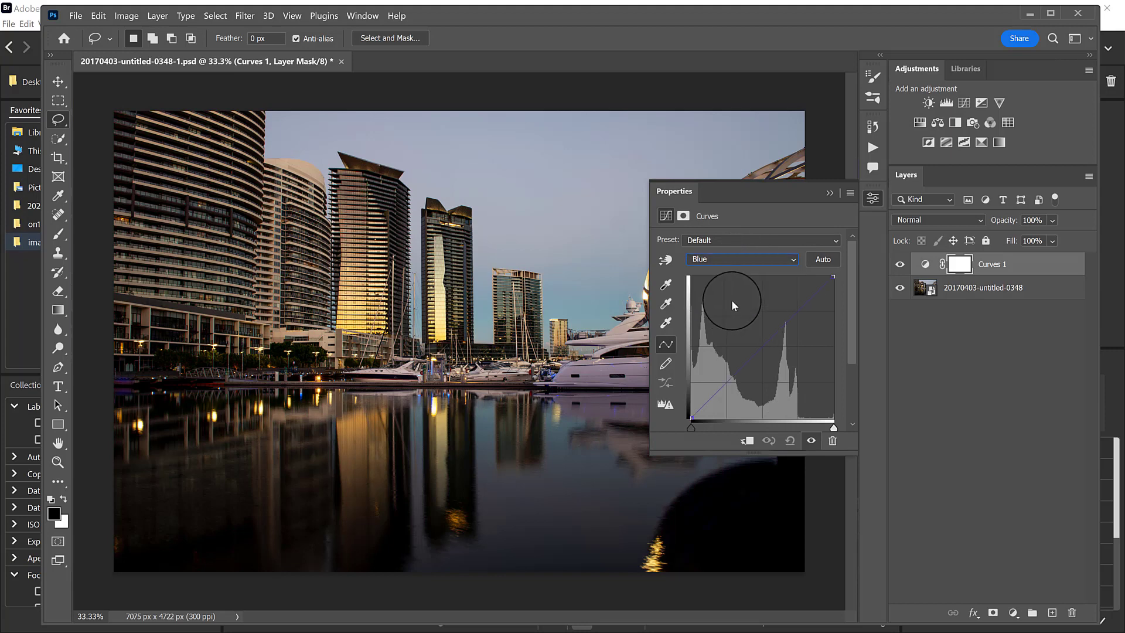
pyautogui.moveTo(835, 278)
pyautogui.mouseDown()
pyautogui.moveTo(836, 320)
pyautogui.moveTo(835, 288)
pyautogui.mouseUp()
pyautogui.moveTo(694, 418); pyautogui.dragTo(674, 428)
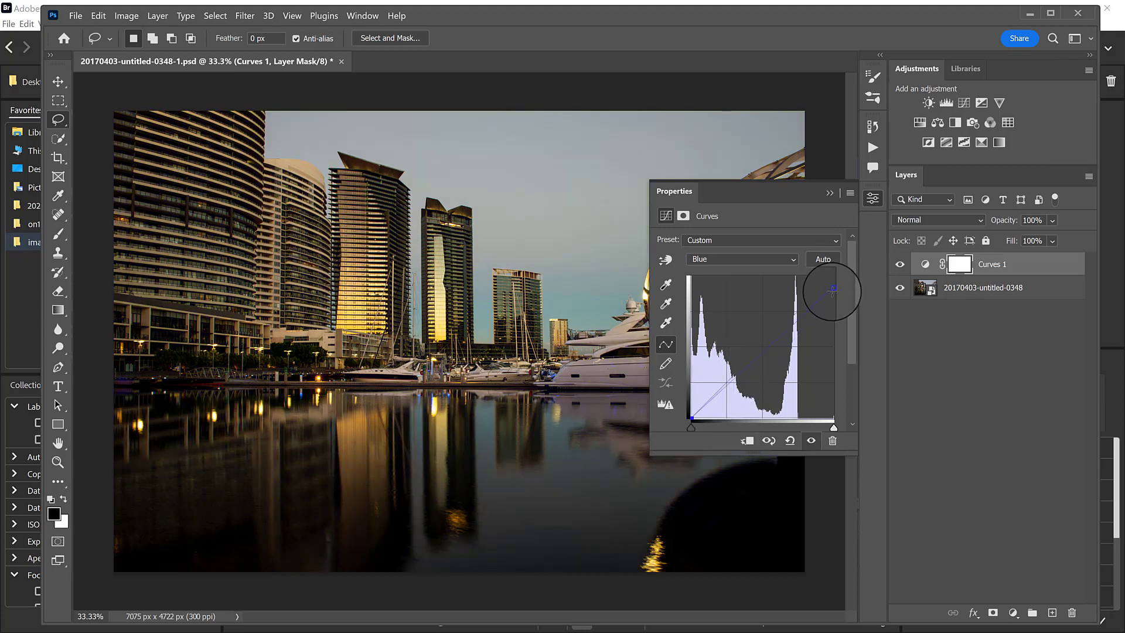
pyautogui.moveTo(832, 287)
pyautogui.mouseDown()
pyautogui.moveTo(833, 297)
pyautogui.moveTo(843, 268)
pyautogui.mouseUp()
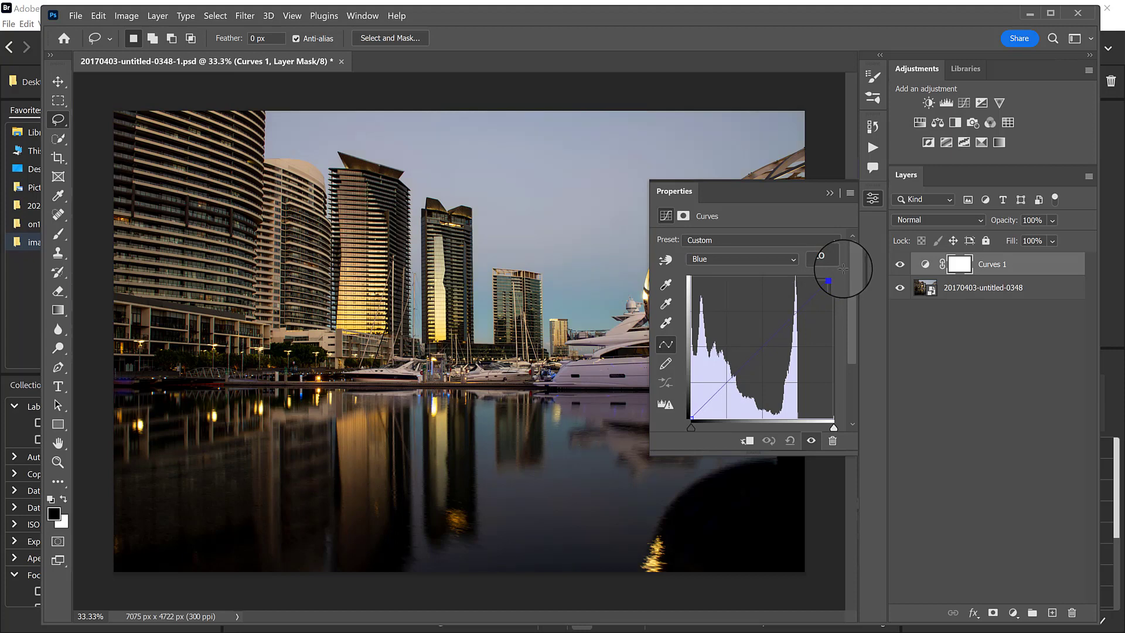
pyautogui.moveTo(842, 268)
pyautogui.mouseDown()
pyautogui.moveTo(832, 280)
pyautogui.moveTo(835, 269)
pyautogui.moveTo(831, 278)
pyautogui.moveTo(811, 265)
pyautogui.moveTo(842, 270)
pyautogui.mouseUp()
# Close the cityscape document without saving the changes and switch back to Bridge.
pyautogui.click(341, 62)
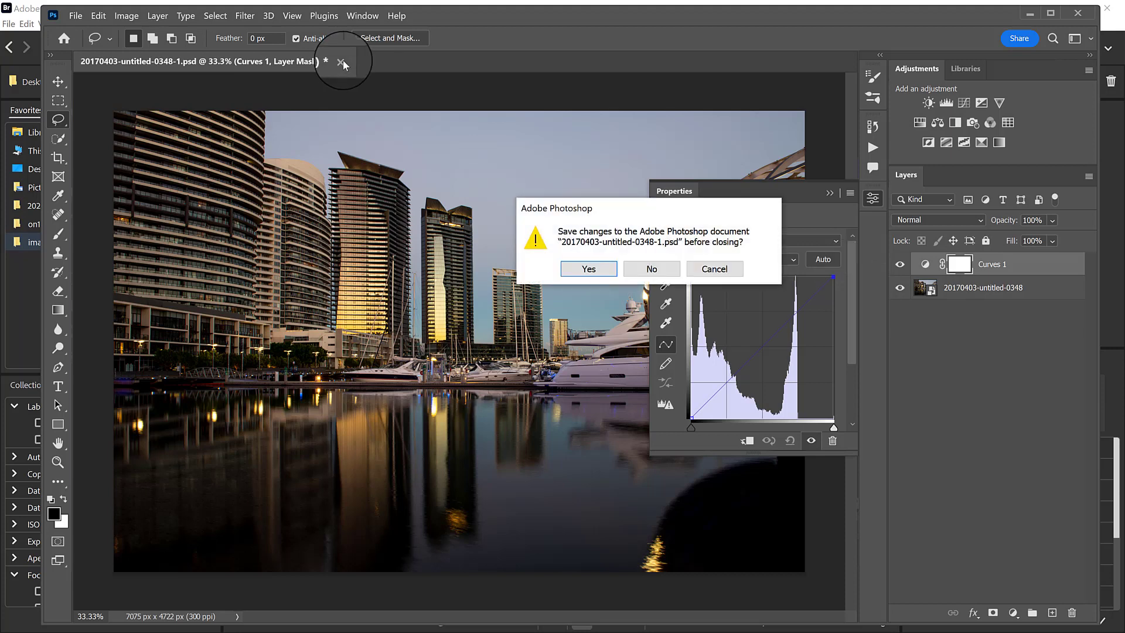
pyautogui.click(647, 270)
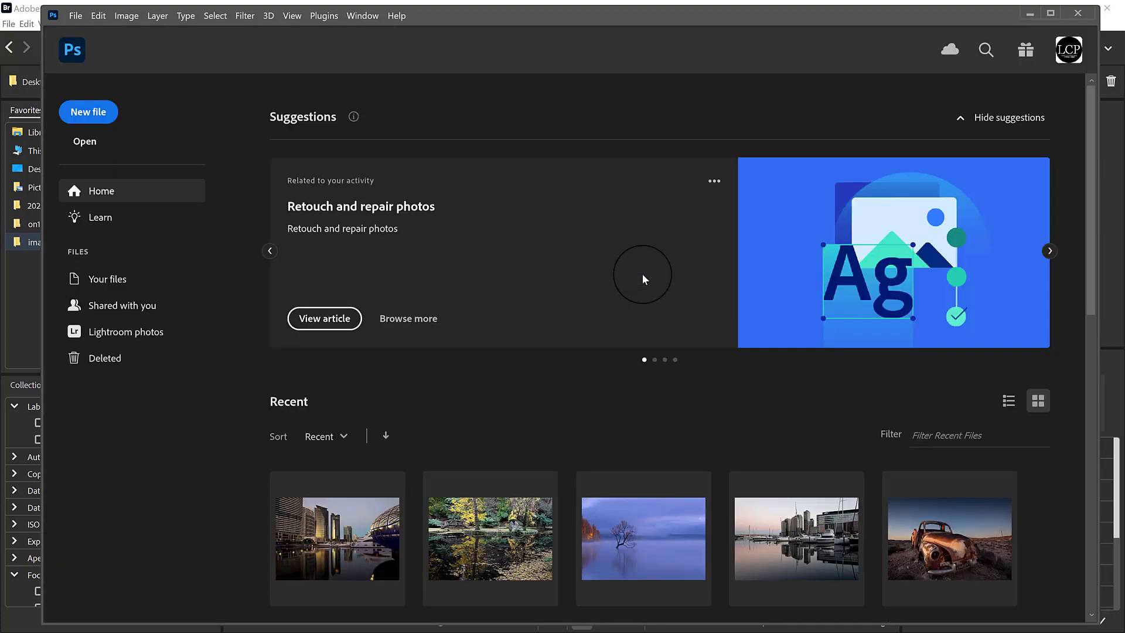
pyautogui.click(25, 286)
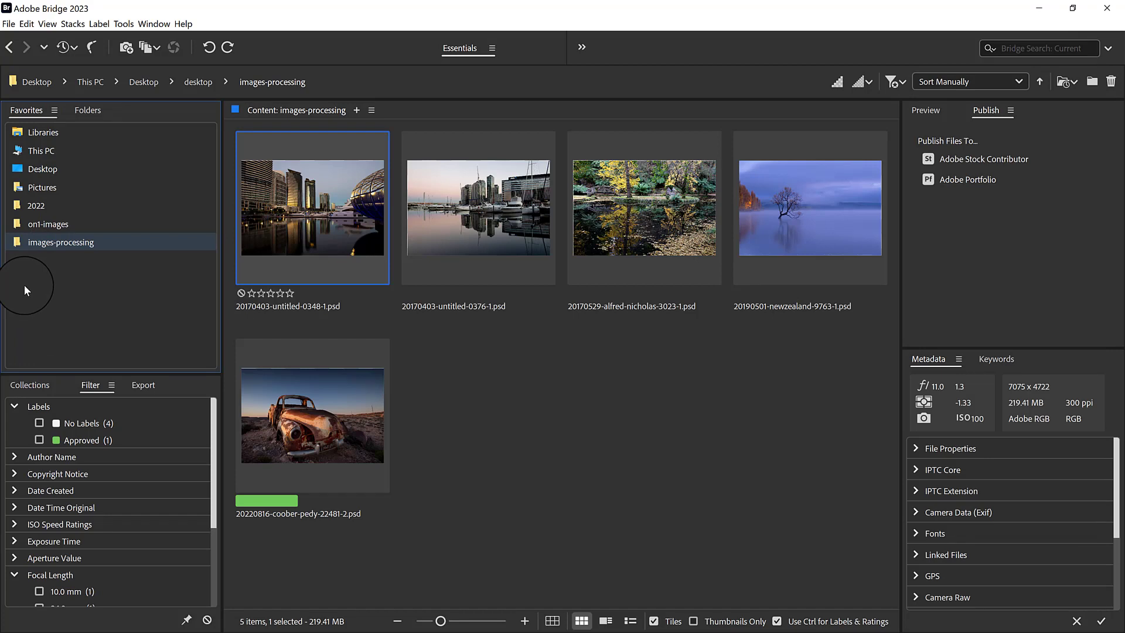
# Open 20170529-alfred-nicholas-3023-1.psd in Photoshop from Bridge and collapse the layer properties.
pyautogui.click(645, 210)
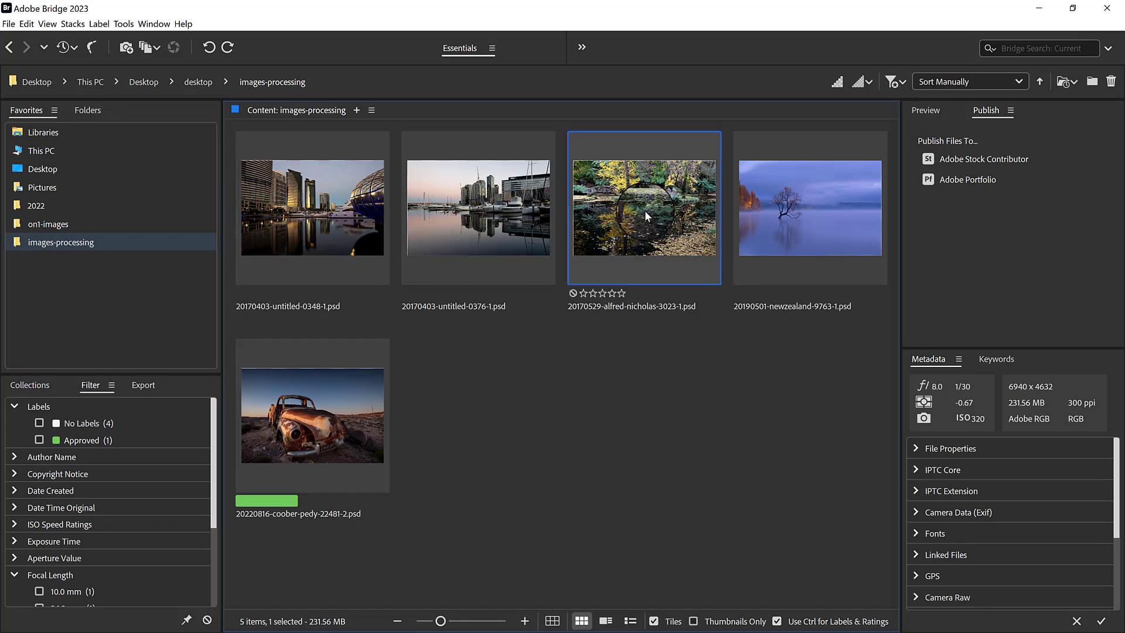
pyautogui.doubleClick(647, 211)
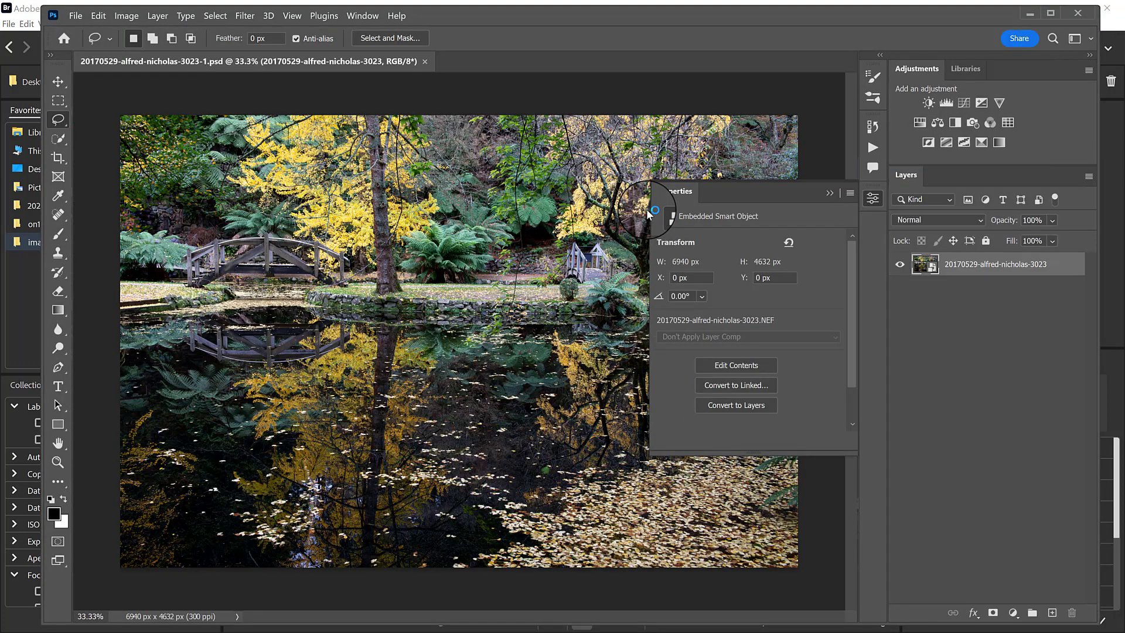
pyautogui.click(829, 194)
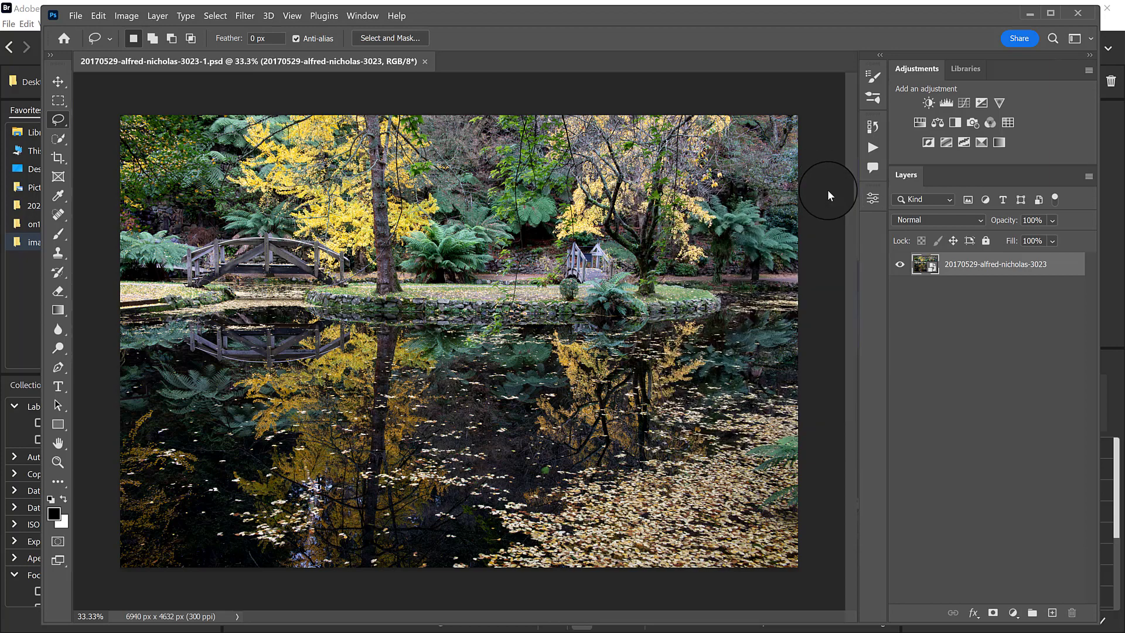
# Add a Hue/Saturation adjustment layer and set the Yellows hue to -61 to turn the foliage red.
pyautogui.click(923, 128)
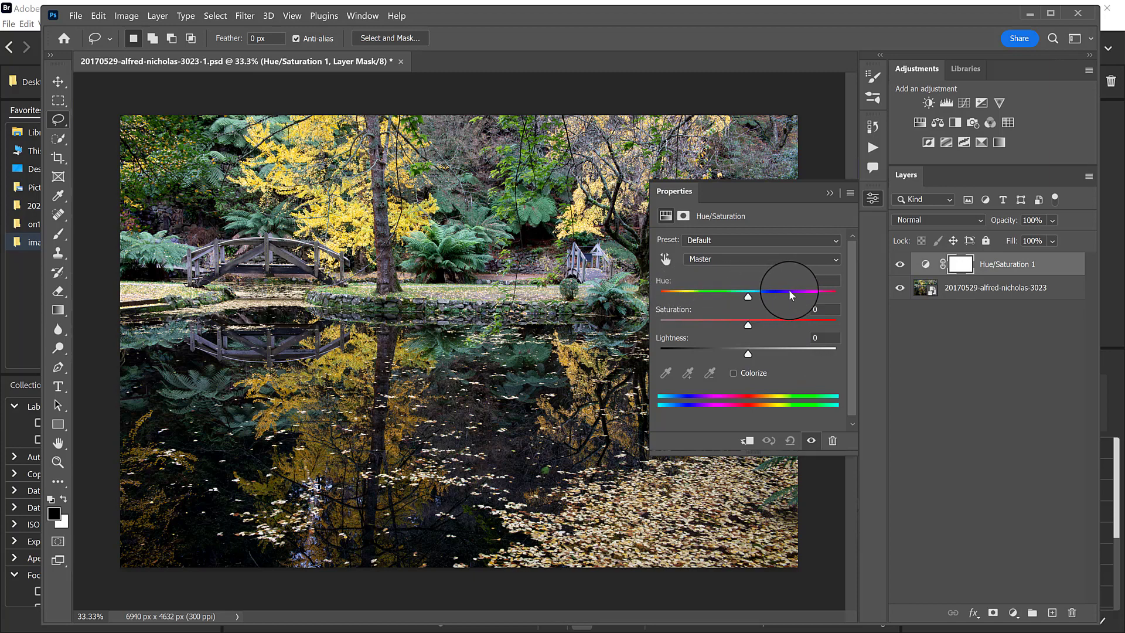
pyautogui.click(744, 259)
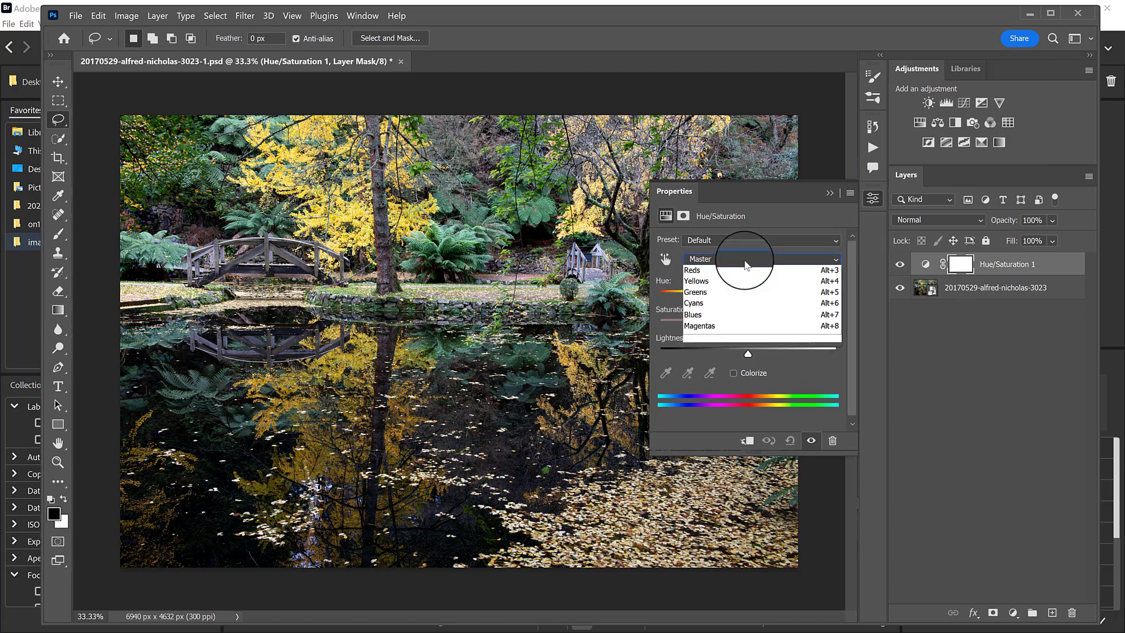
pyautogui.click(718, 293)
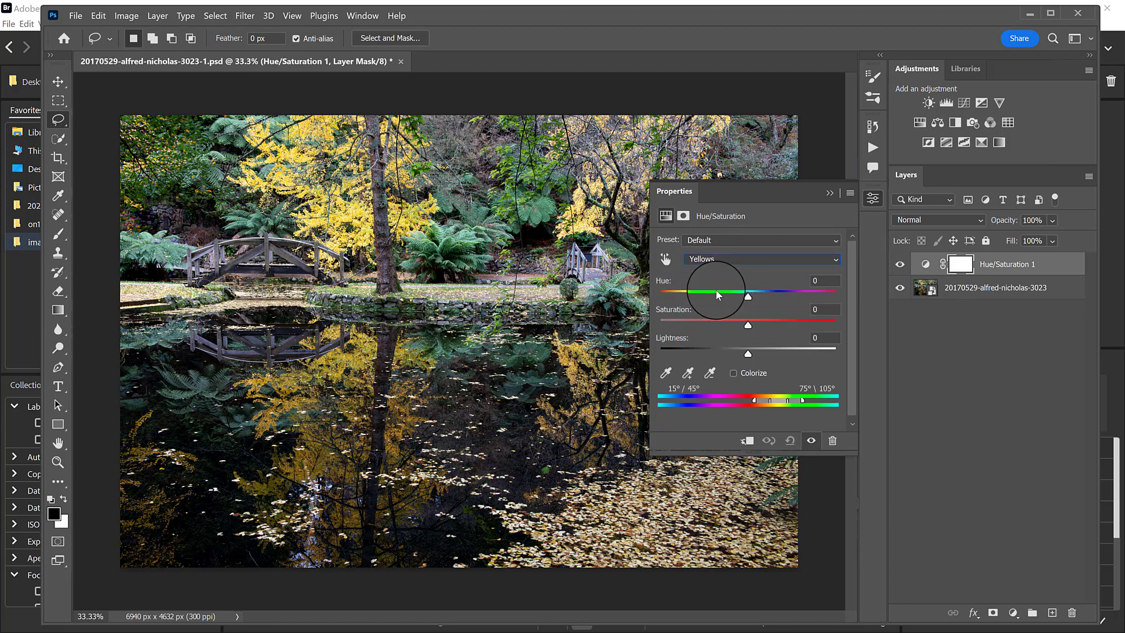
pyautogui.moveTo(746, 297); pyautogui.dragTo(708, 302)
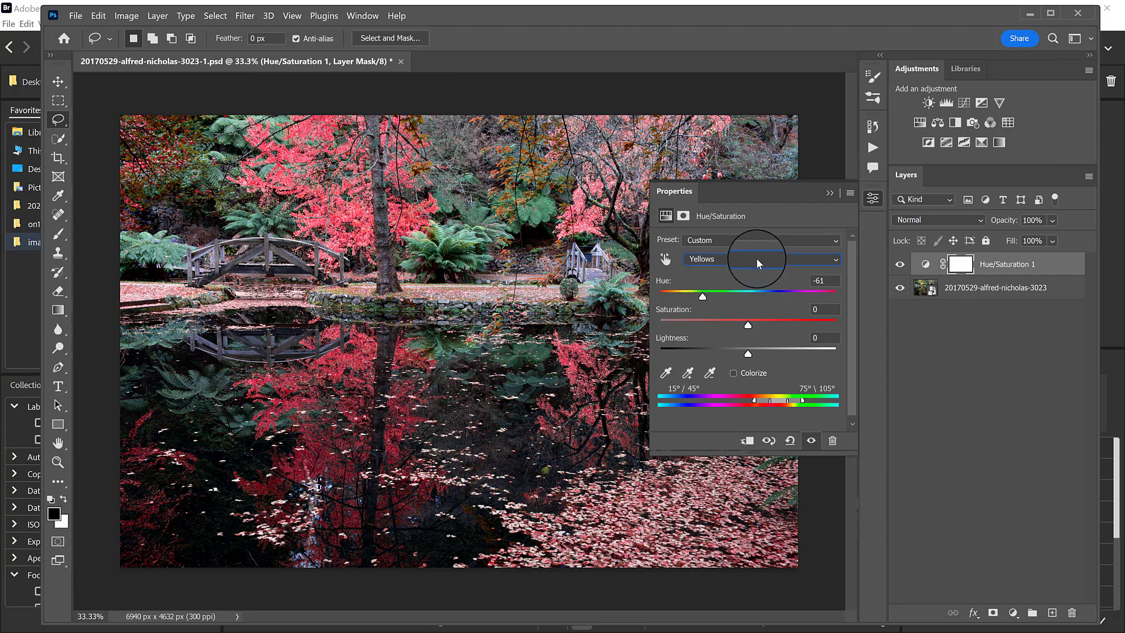
# Set the Greens hue of the Hue/Saturation adjustment to -137.
pyautogui.click(757, 258)
pyautogui.click(730, 305)
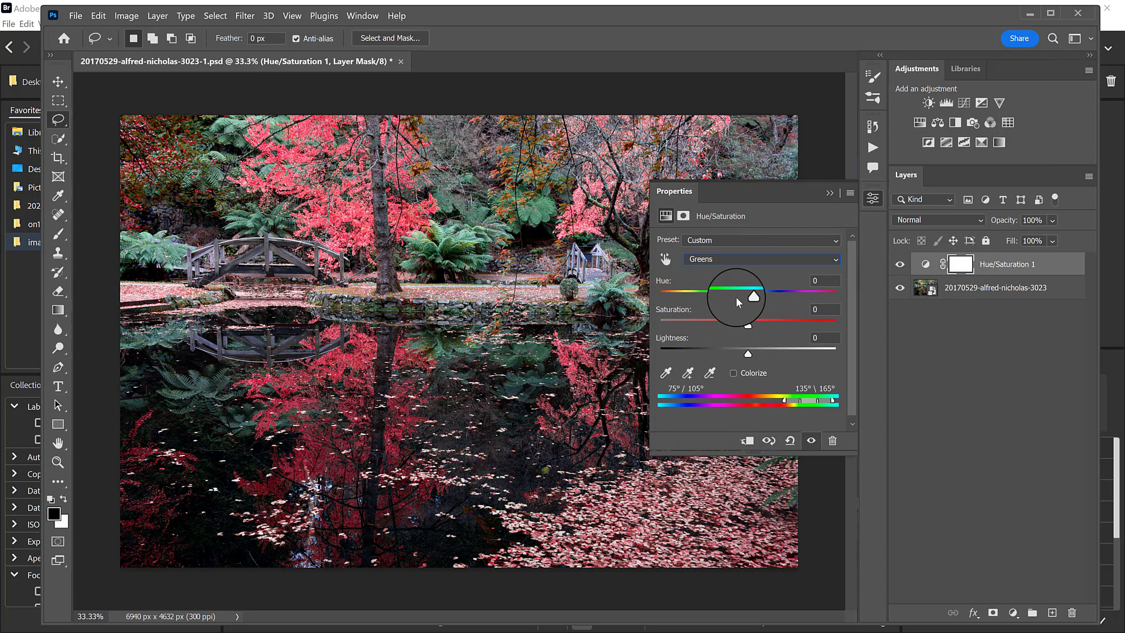
pyautogui.moveTo(748, 298); pyautogui.dragTo(674, 308)
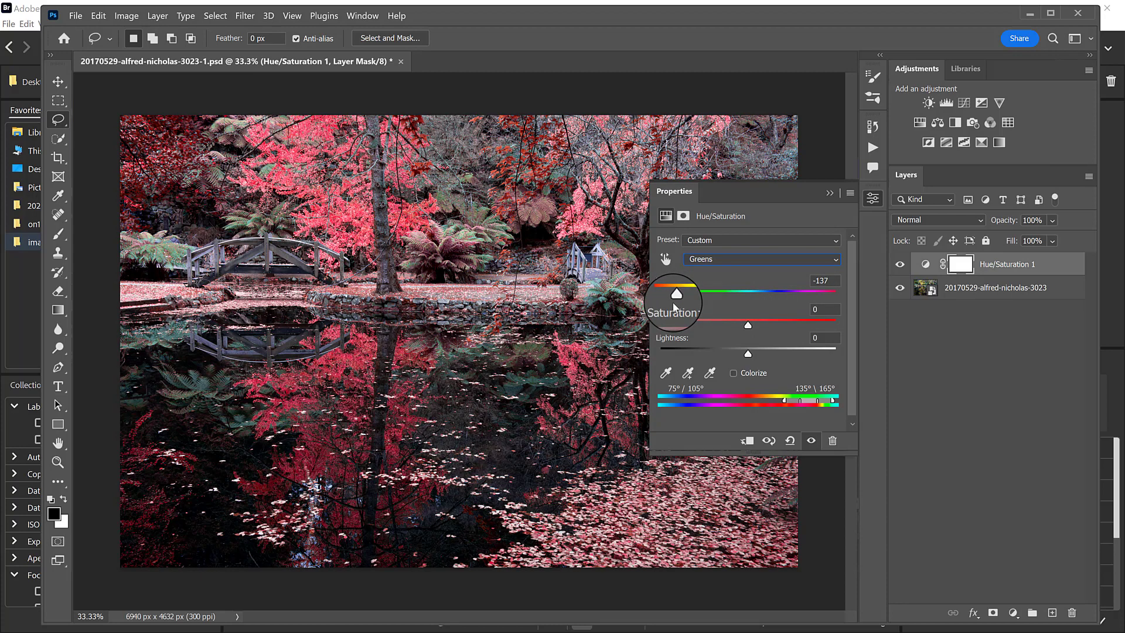
# Collapse the adjustment properties and delete the Hue/Saturation layer from the garden photo.
pyautogui.click(830, 192)
pyautogui.moveTo(999, 272); pyautogui.dragTo(1071, 604)
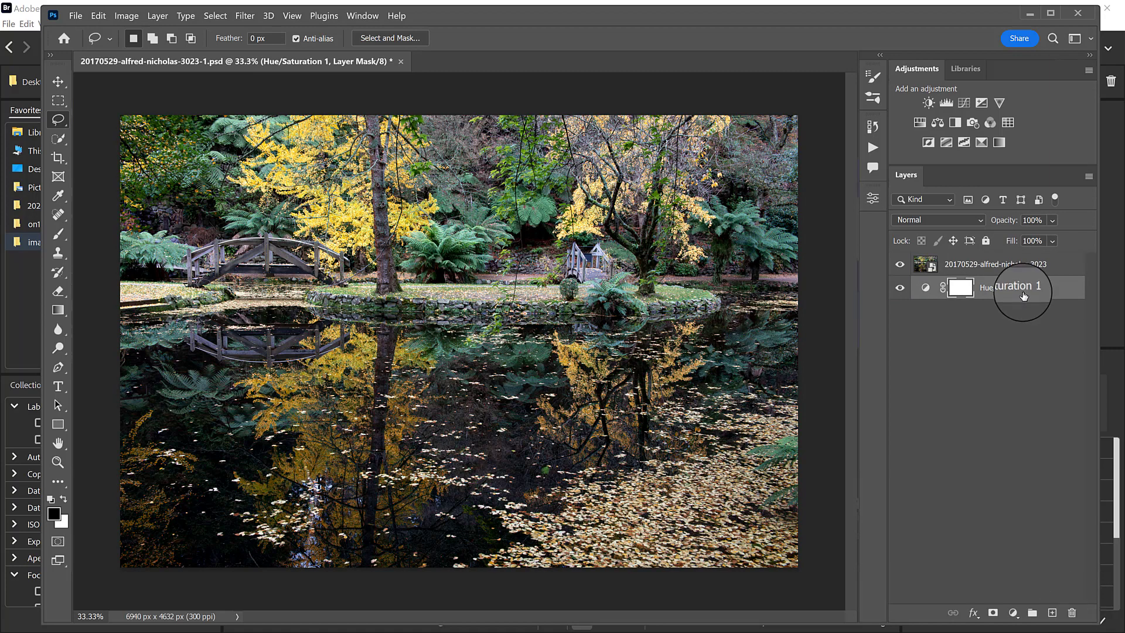
pyautogui.moveTo(1025, 290); pyautogui.dragTo(1076, 609)
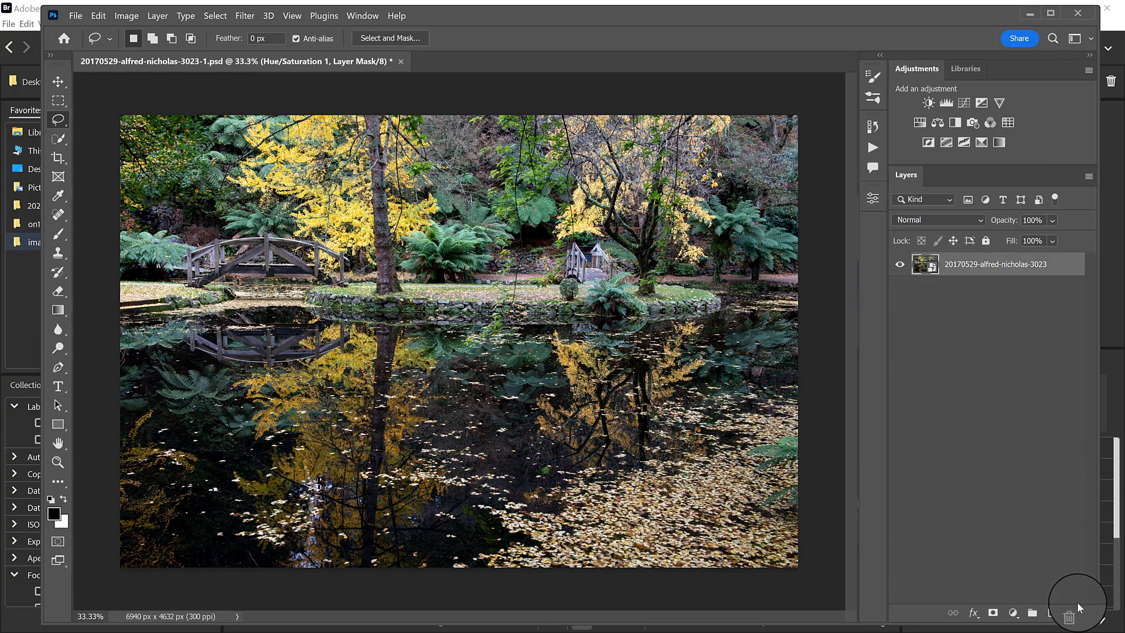
# Start a Color Range selection by sampling the blue-green fern beside the tree trunk and setting Fuzziness to 117.
pyautogui.click(215, 16)
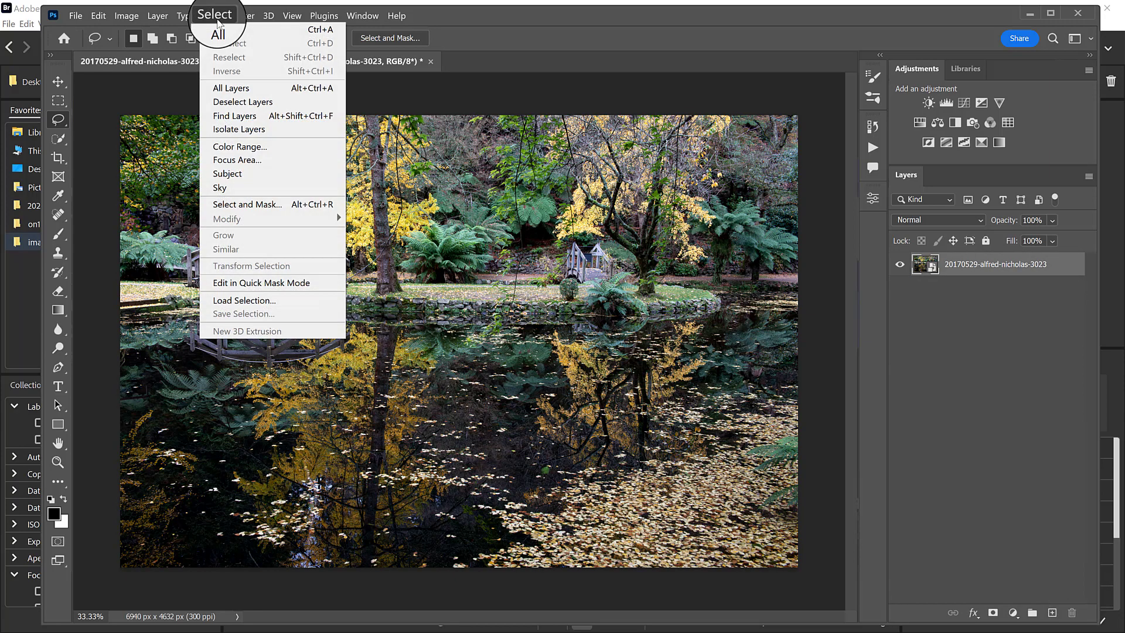
pyautogui.click(239, 146)
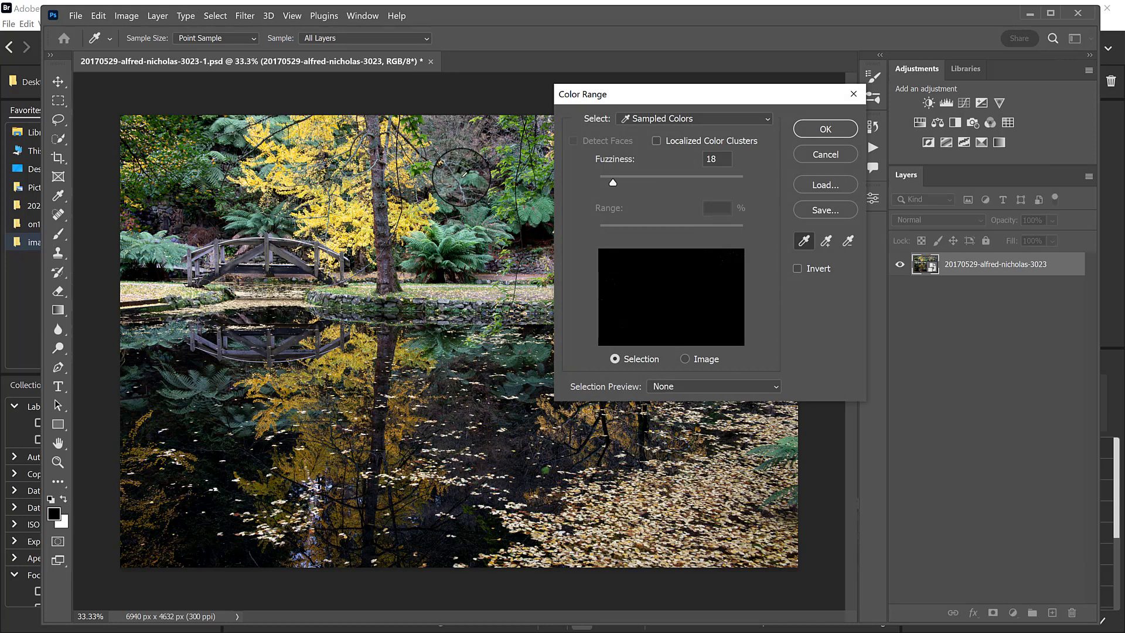
pyautogui.click(427, 240)
pyautogui.moveTo(427, 240)
pyautogui.mouseDown()
pyautogui.moveTo(469, 232)
pyautogui.moveTo(444, 253)
pyautogui.mouseUp()
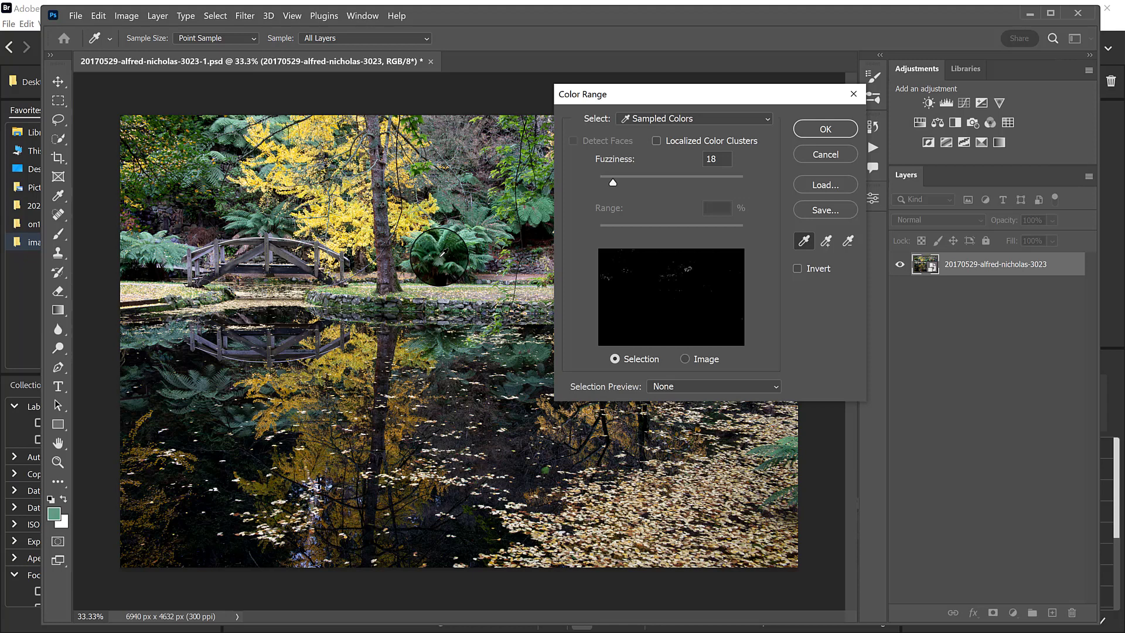
pyautogui.moveTo(612, 182); pyautogui.dragTo(685, 185)
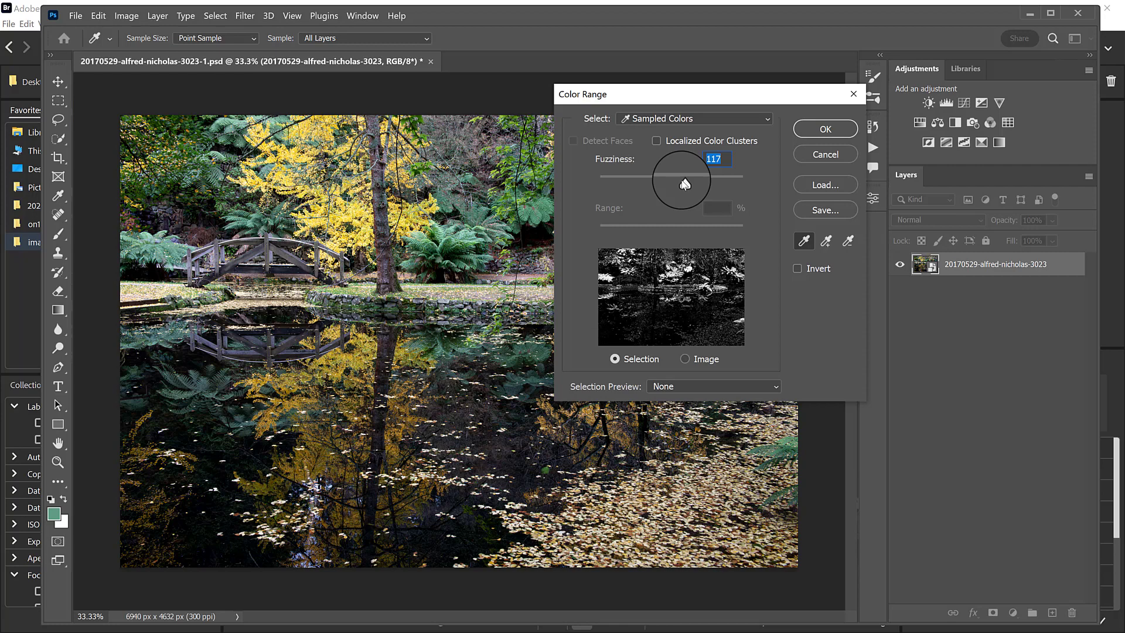
# Add another fern colour to the Color Range sample, reduce Fuzziness to 58 and create the selection.
pyautogui.click(826, 241)
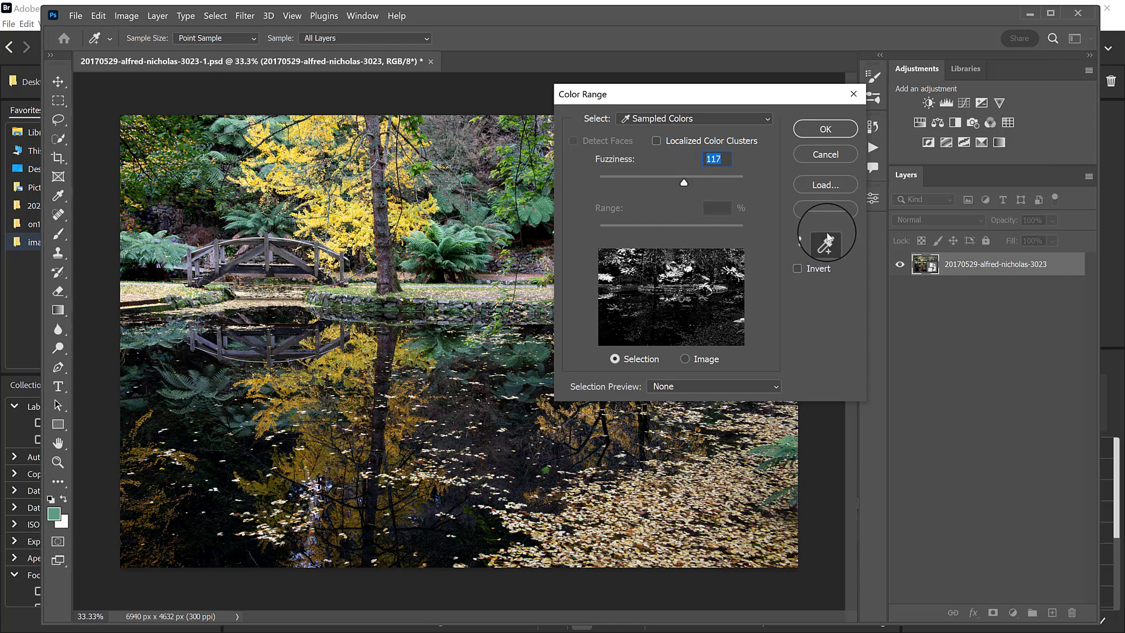
pyautogui.click(482, 210)
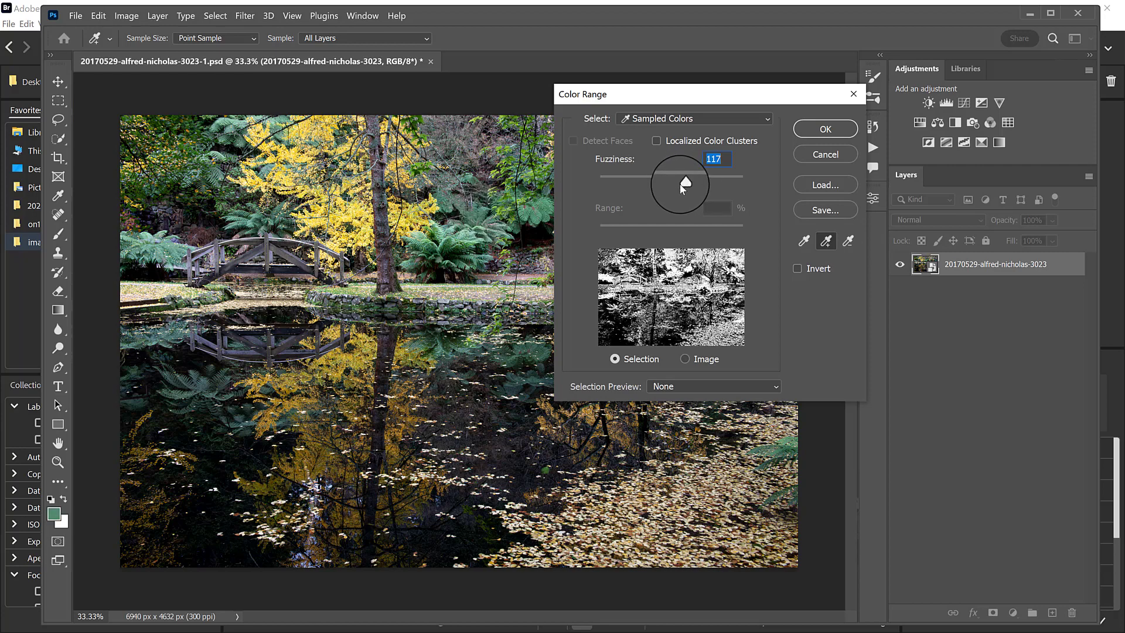
pyautogui.moveTo(679, 184); pyautogui.dragTo(641, 188)
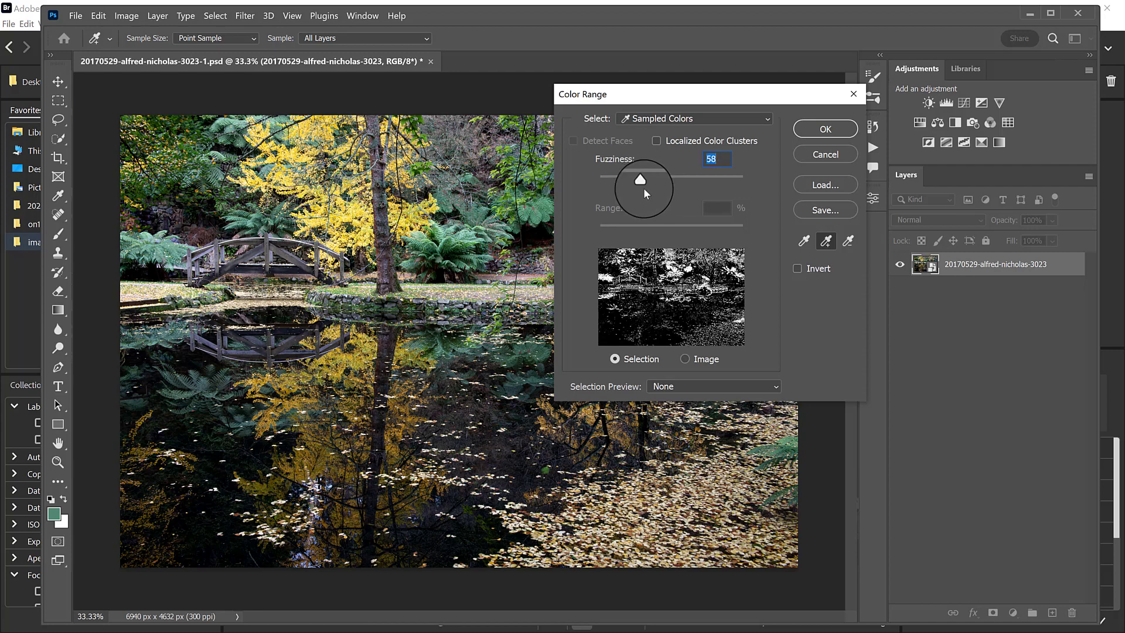
pyautogui.click(820, 129)
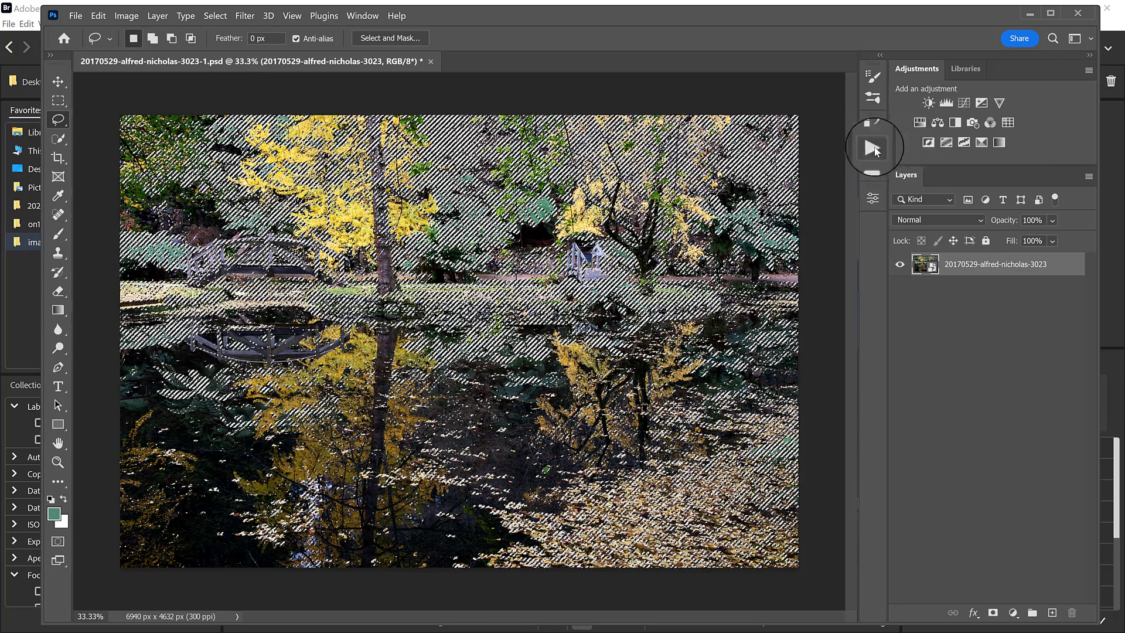
# Add a Hue/Saturation adjustment layer masked by the selection and inspect its layer mask on its own before restoring the normal view.
pyautogui.click(922, 124)
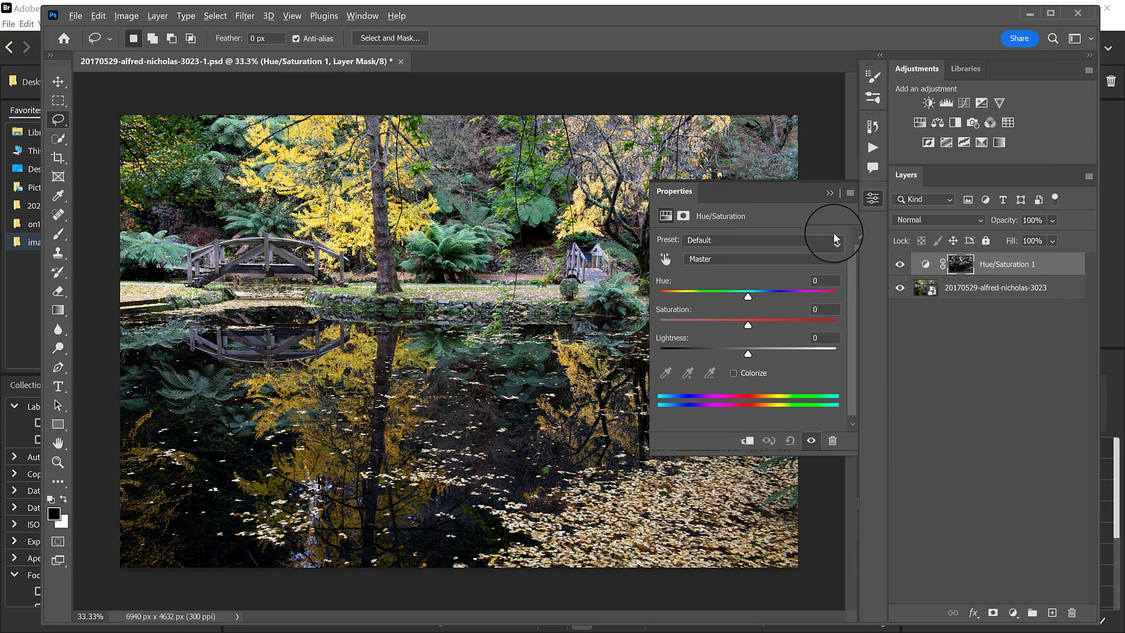
pyautogui.keyDown('alt'); pyautogui.click(961, 267); pyautogui.keyUp('alt')
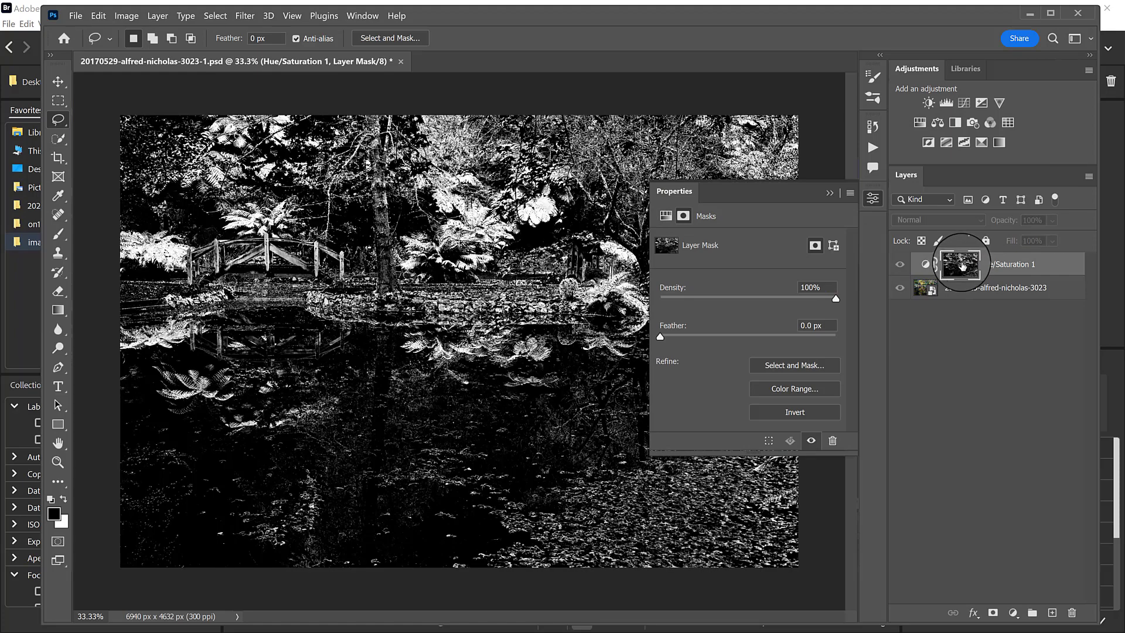
pyautogui.click(831, 191)
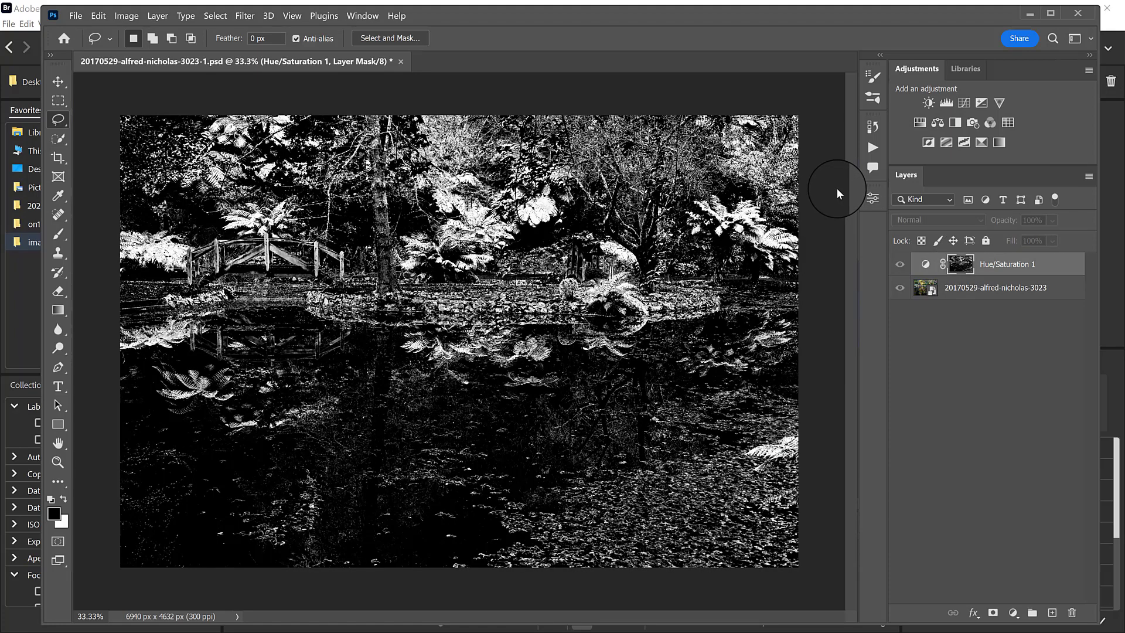
pyautogui.keyDown('alt'); pyautogui.click(964, 262); pyautogui.keyUp('alt')
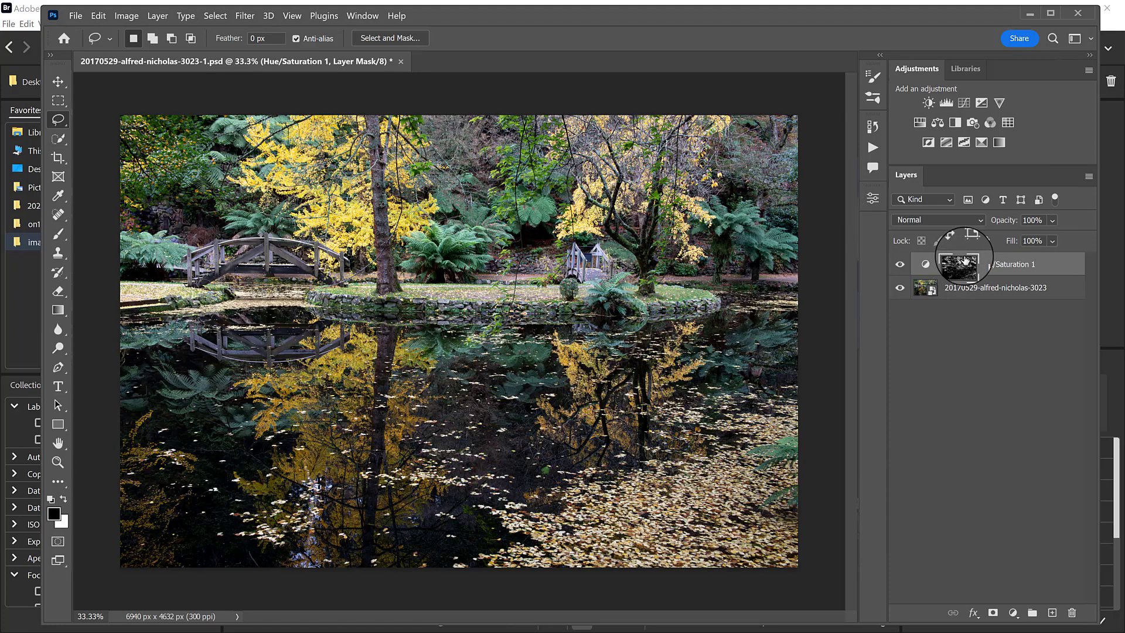
# In the masked Hue/Saturation adjustment, set the Master hue to +155 and the Greens to hue +98 with saturation +2.
pyautogui.click(923, 269)
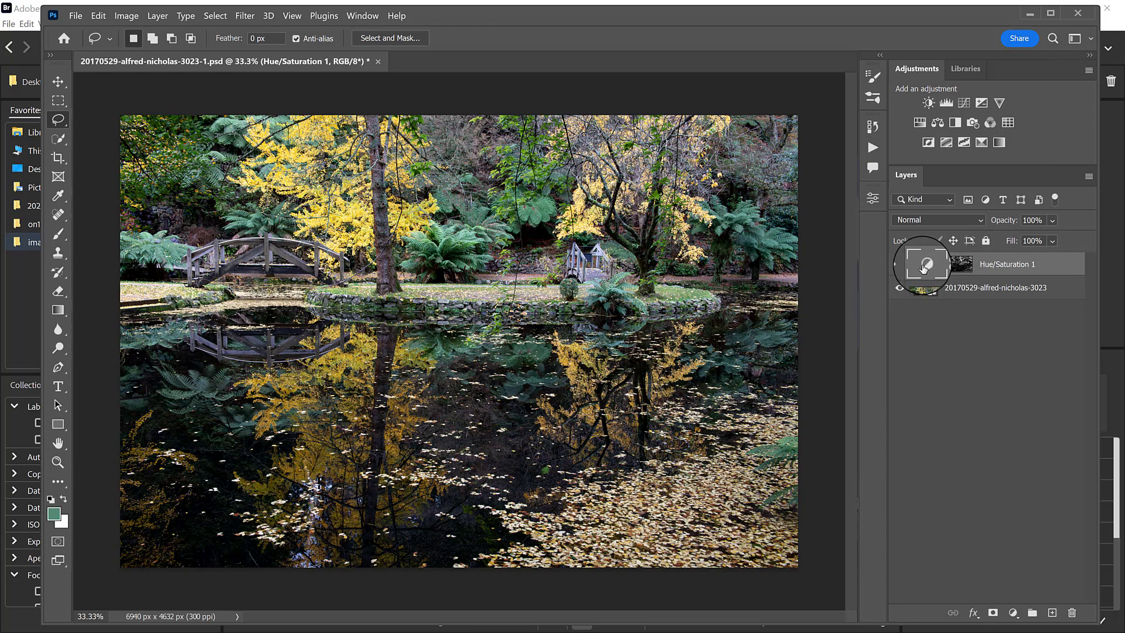
pyautogui.doubleClick(924, 265)
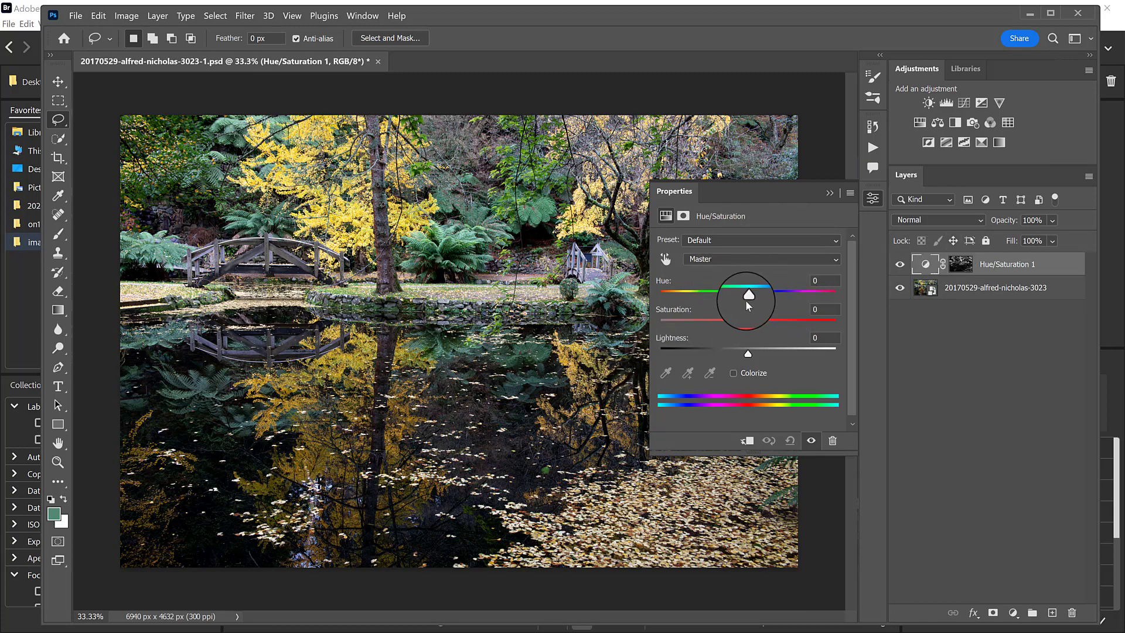
pyautogui.moveTo(746, 296); pyautogui.dragTo(828, 300)
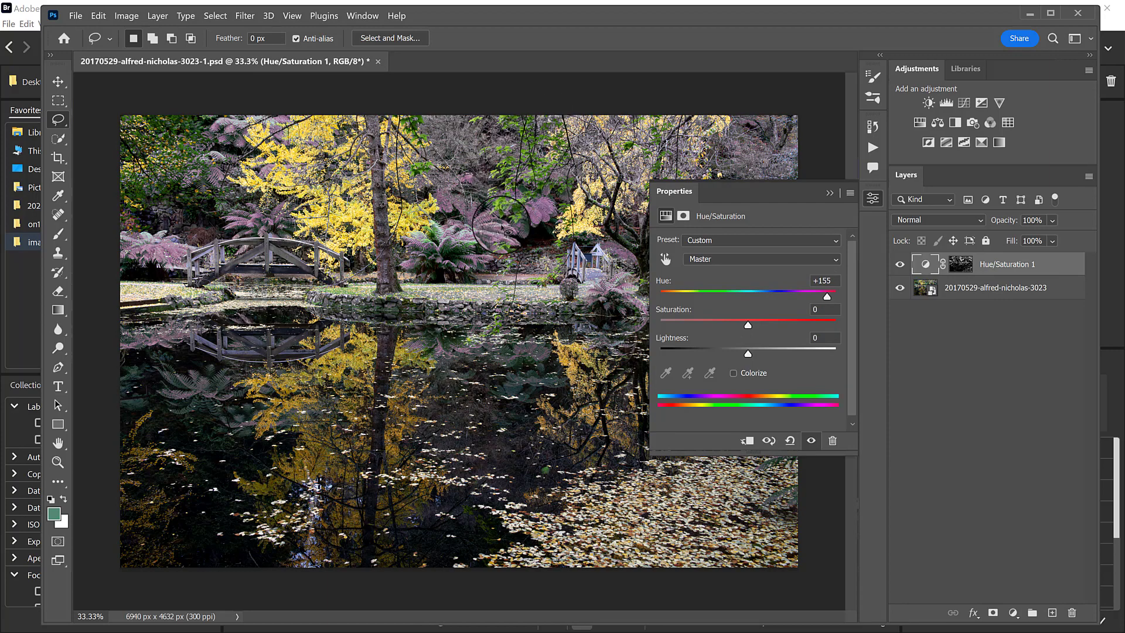
pyautogui.click(783, 259)
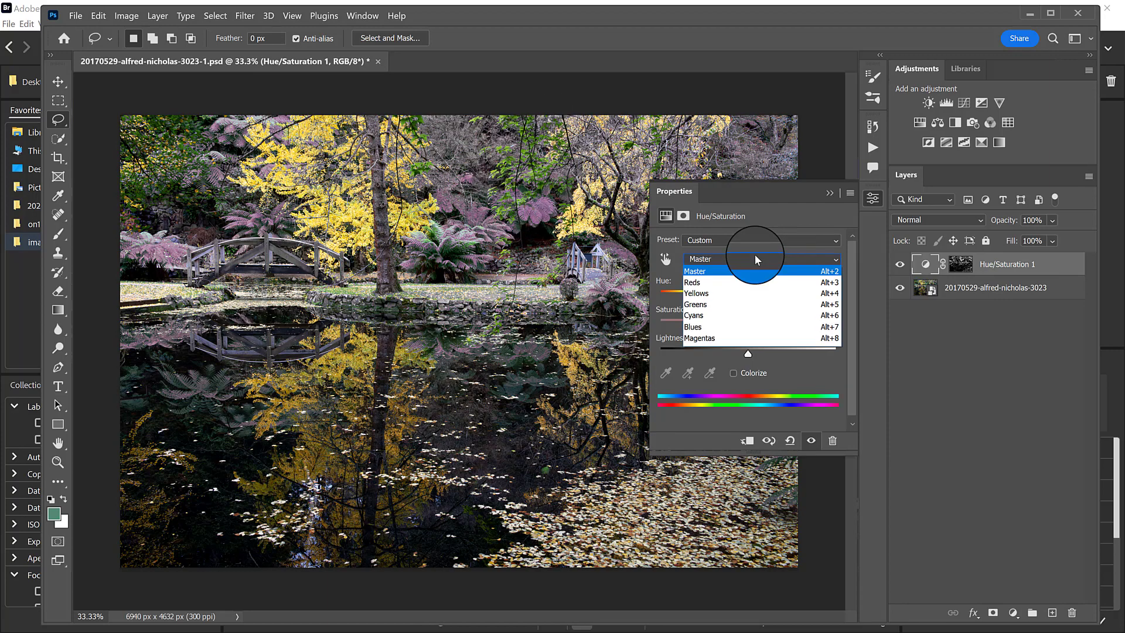
pyautogui.click(715, 306)
pyautogui.moveTo(746, 327); pyautogui.dragTo(806, 297)
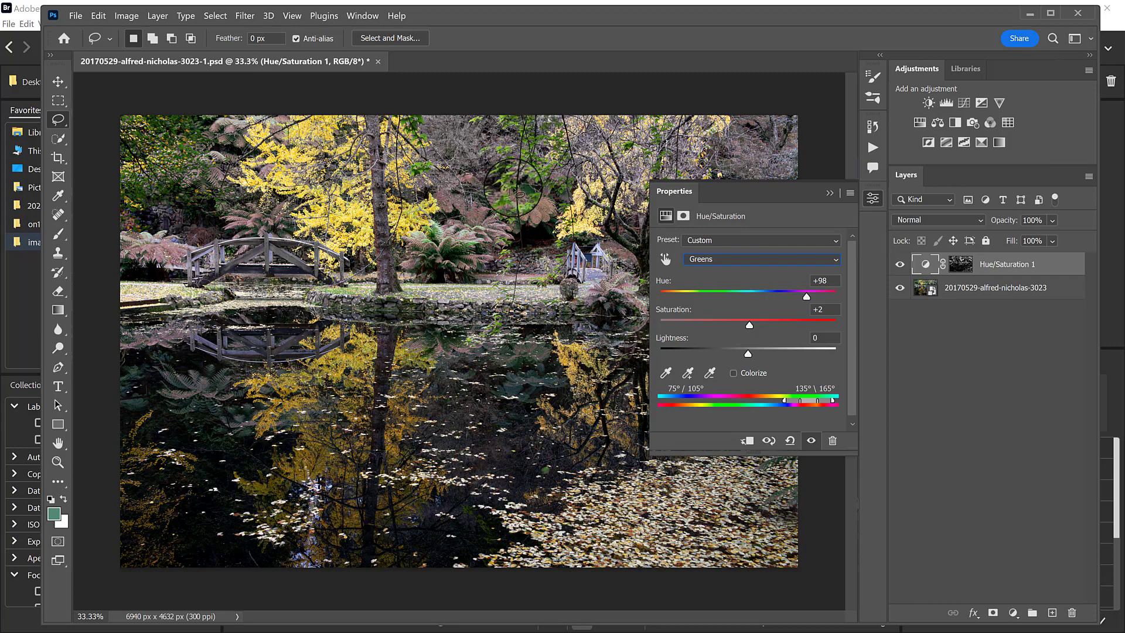
# Set the Yellows hue of the masked Hue/Saturation adjustment to +45.
pyautogui.click(727, 258)
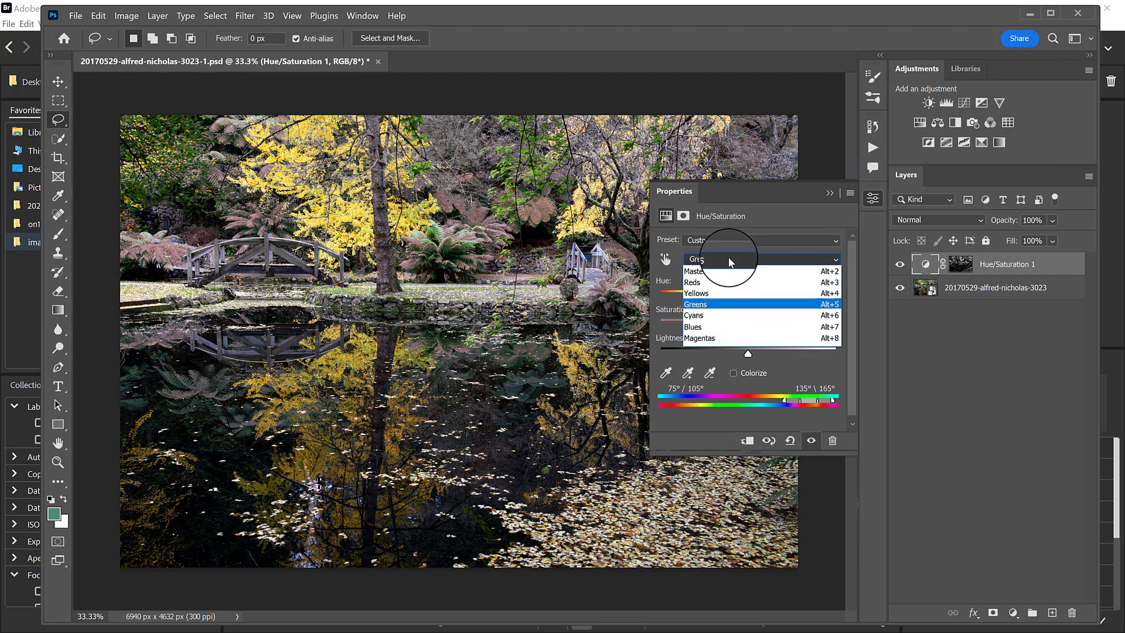
pyautogui.click(713, 284)
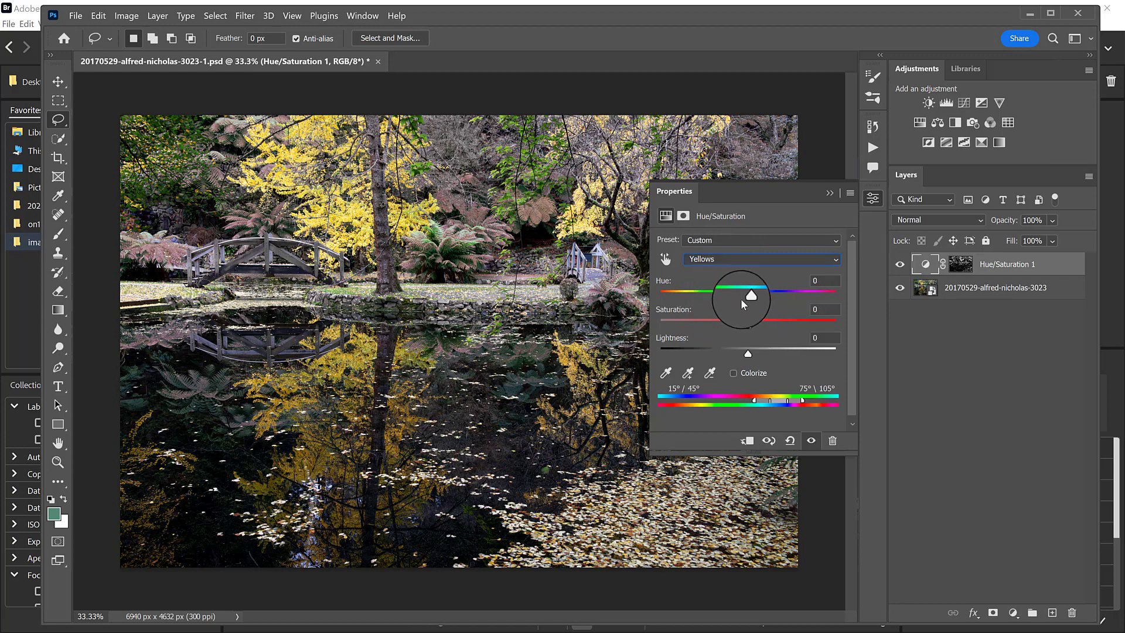
pyautogui.moveTo(741, 300); pyautogui.dragTo(719, 281)
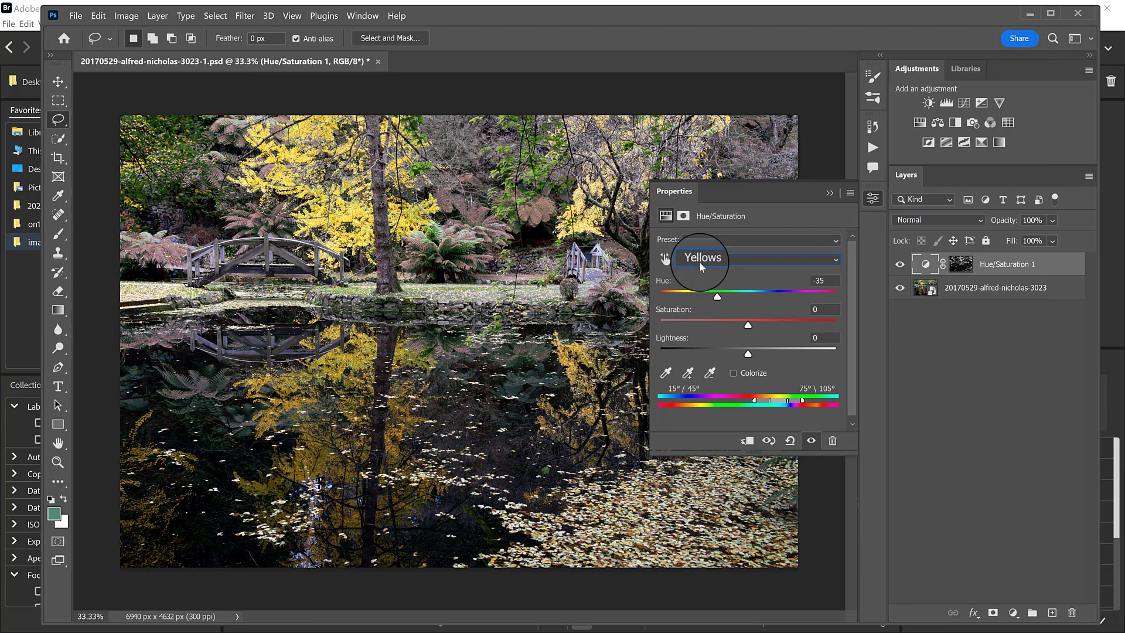
pyautogui.moveTo(717, 296); pyautogui.dragTo(788, 297)
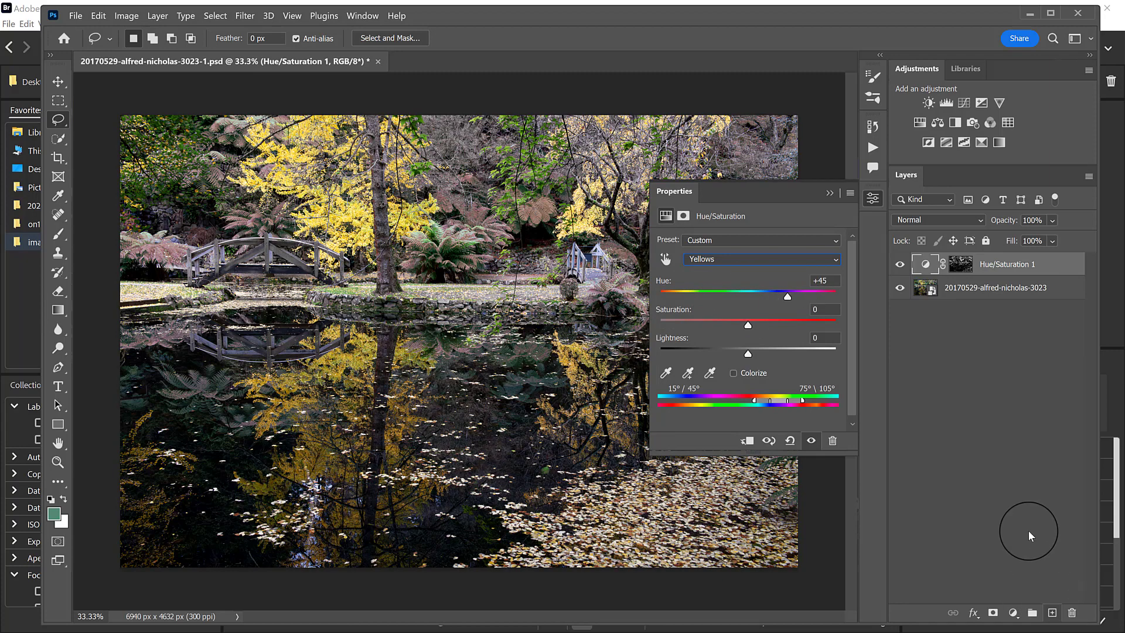
# Add a second, unmasked Hue/Saturation adjustment layer and set its Yellows to hue -78 and saturation -3.
pyautogui.click(920, 120)
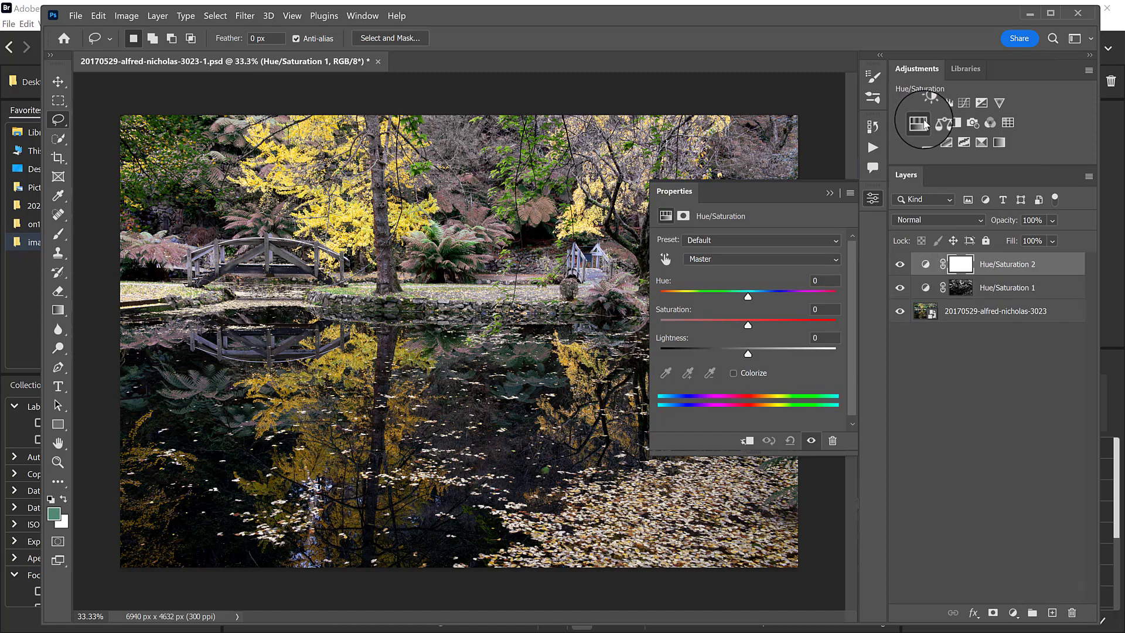
pyautogui.click(725, 268)
pyautogui.click(712, 289)
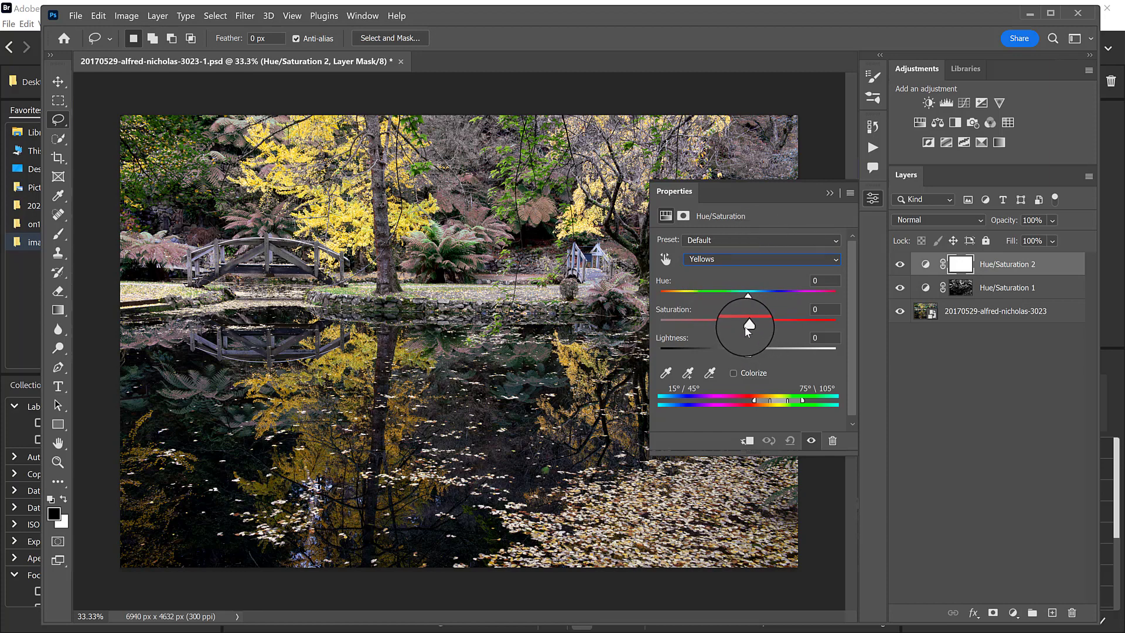
pyautogui.moveTo(747, 331); pyautogui.dragTo(716, 297)
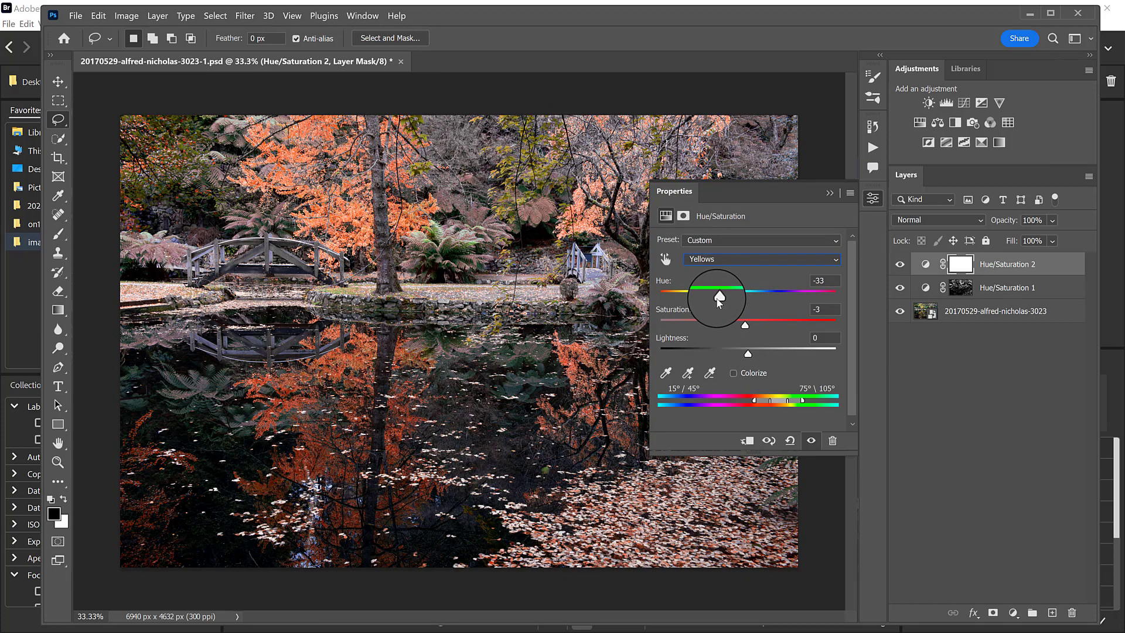
pyautogui.moveTo(719, 299); pyautogui.dragTo(692, 298)
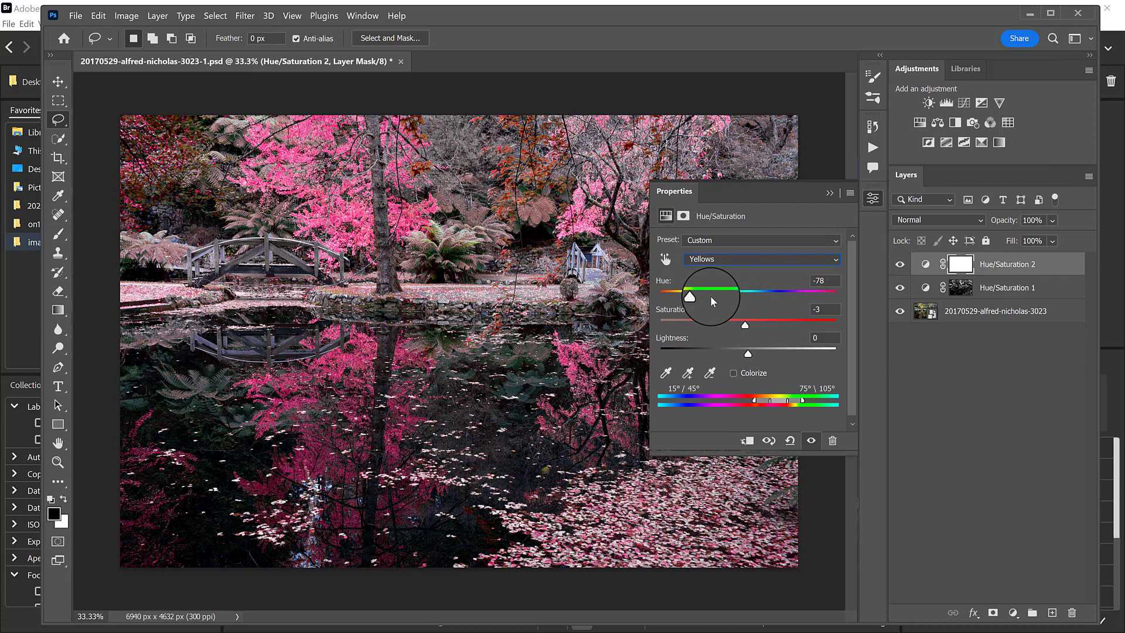
# Set the Greens hue of the second Hue/Saturation adjustment to -180.
pyautogui.click(729, 260)
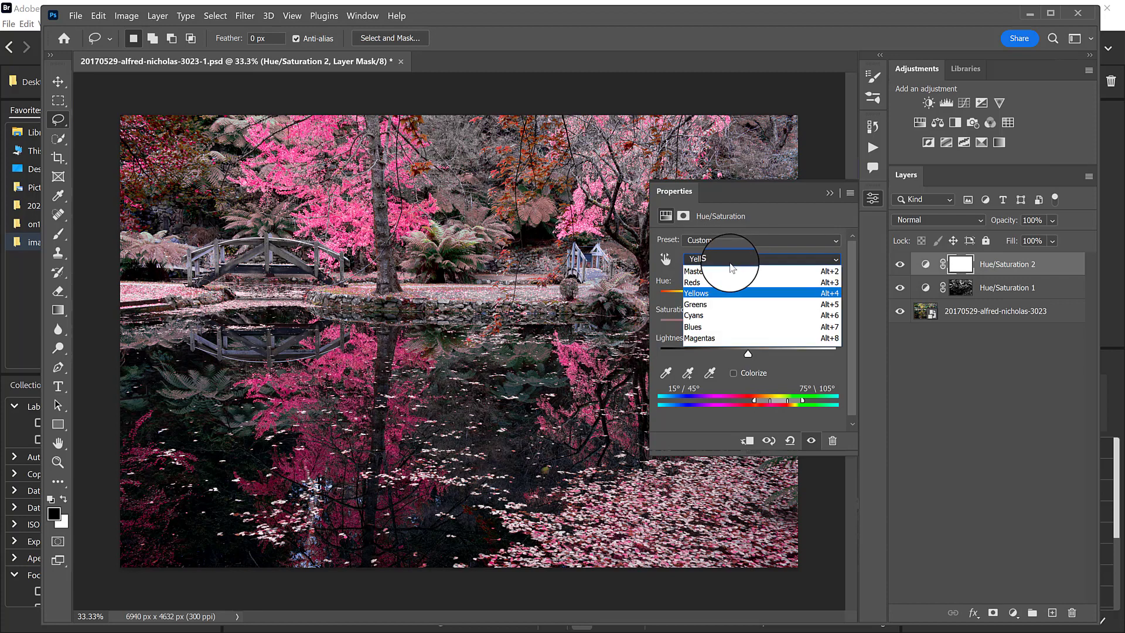
pyautogui.click(724, 304)
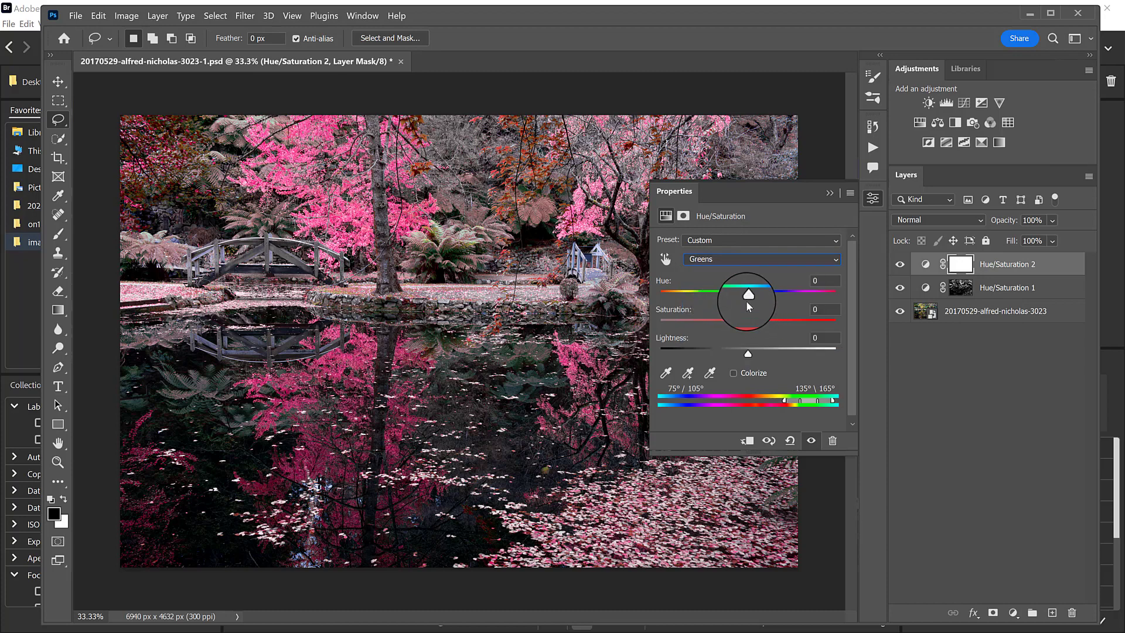
pyautogui.moveTo(746, 301); pyautogui.dragTo(665, 297)
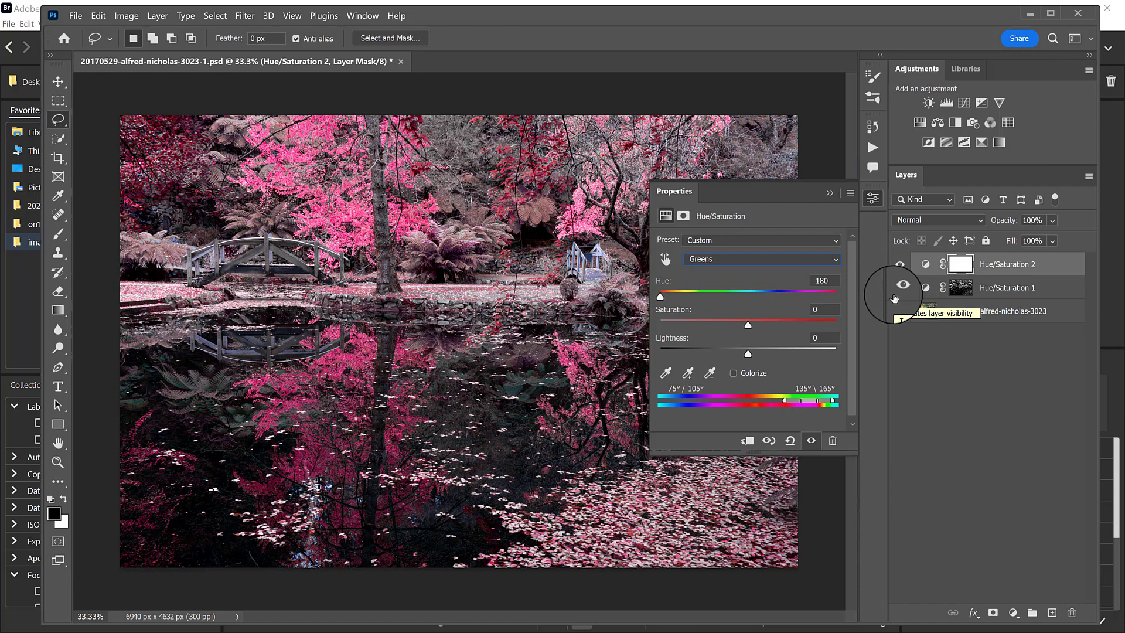
# Set the Blues hue of the second Hue/Saturation adjustment to about -8 and its Reds hue to -2.
pyautogui.click(764, 260)
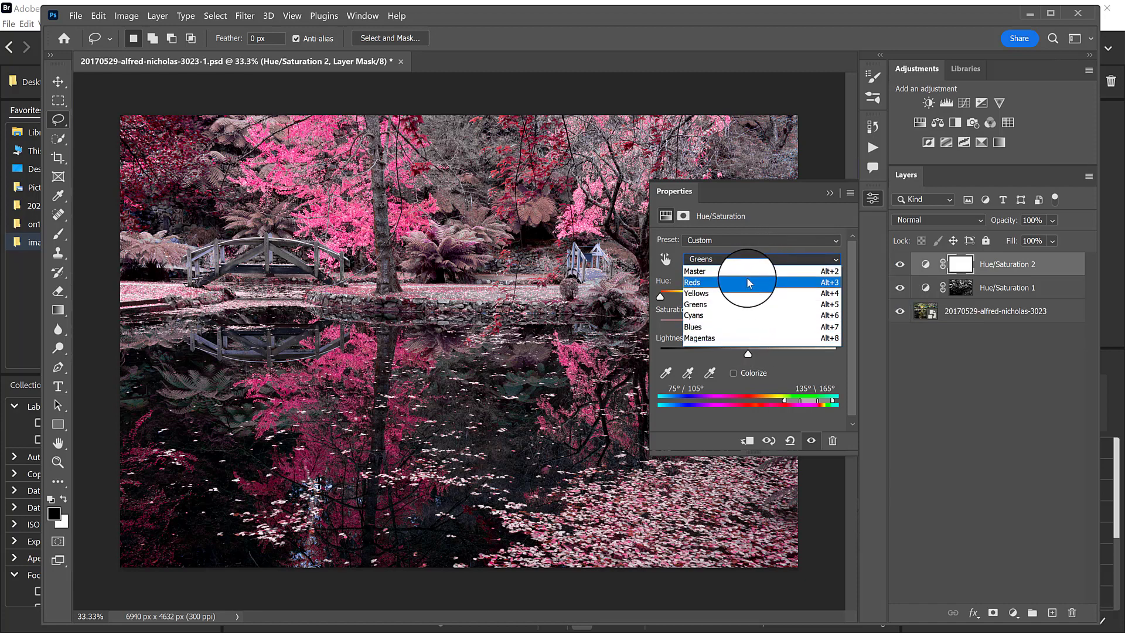
pyautogui.click(739, 332)
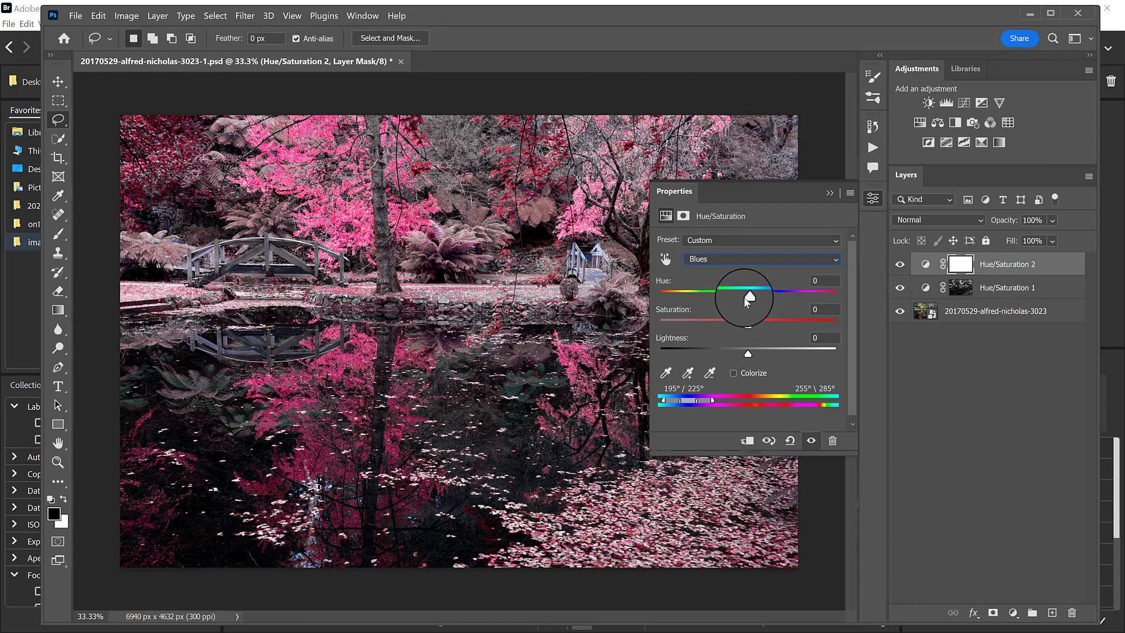
pyautogui.moveTo(748, 292)
pyautogui.mouseDown()
pyautogui.moveTo(658, 297)
pyautogui.moveTo(839, 296)
pyautogui.moveTo(713, 298)
pyautogui.moveTo(751, 300)
pyautogui.mouseUp()
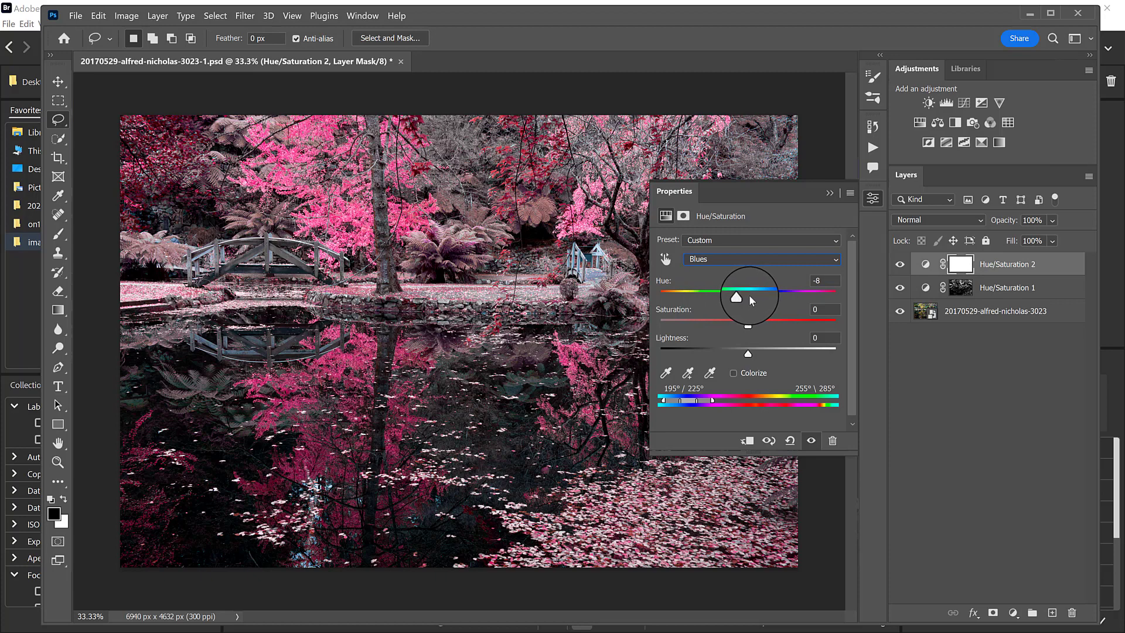
pyautogui.click(760, 261)
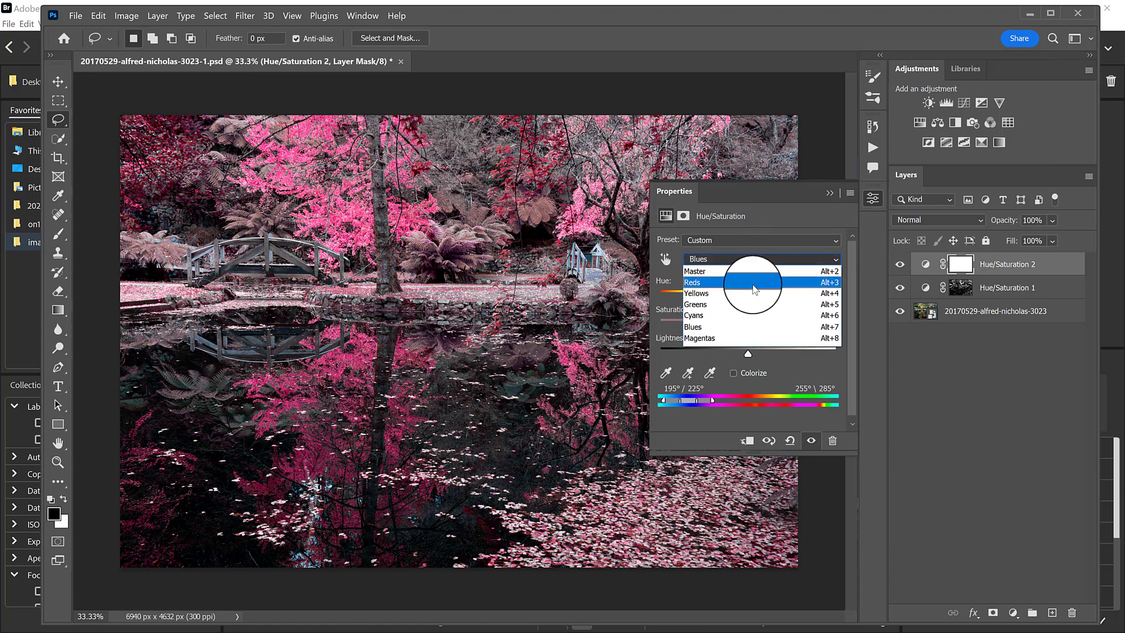
pyautogui.click(754, 287)
pyautogui.moveTo(755, 297); pyautogui.dragTo(835, 298)
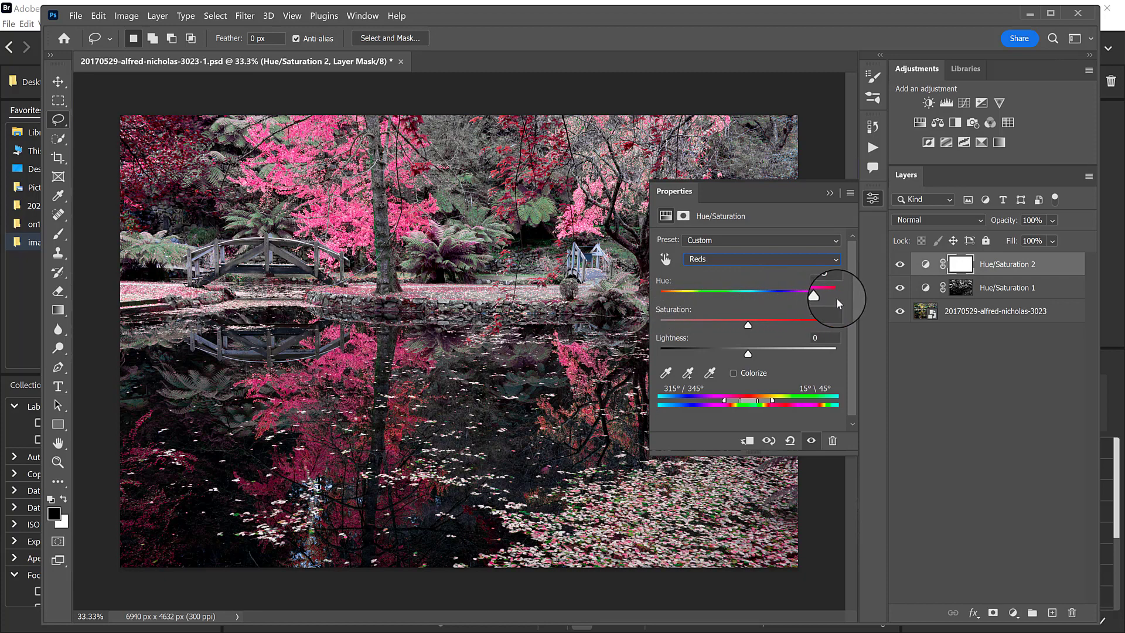
pyautogui.click(749, 299)
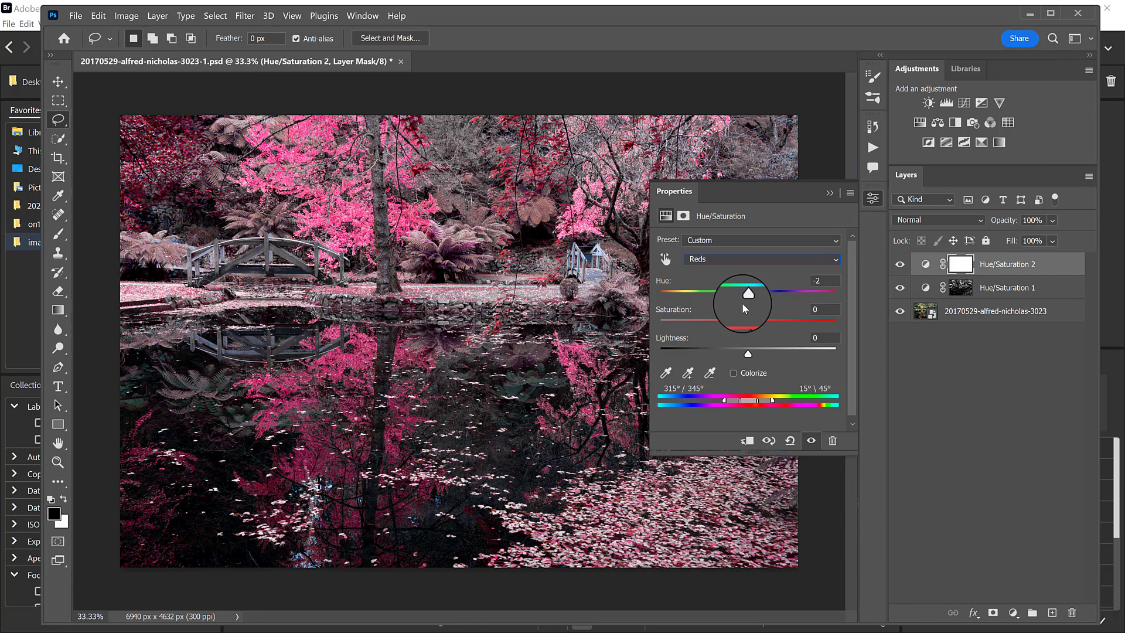
# Collapse the adjustment properties and delete the masked Hue/Saturation layer made from the fern selection.
pyautogui.click(830, 193)
pyautogui.moveTo(1018, 293); pyautogui.dragTo(1072, 613)
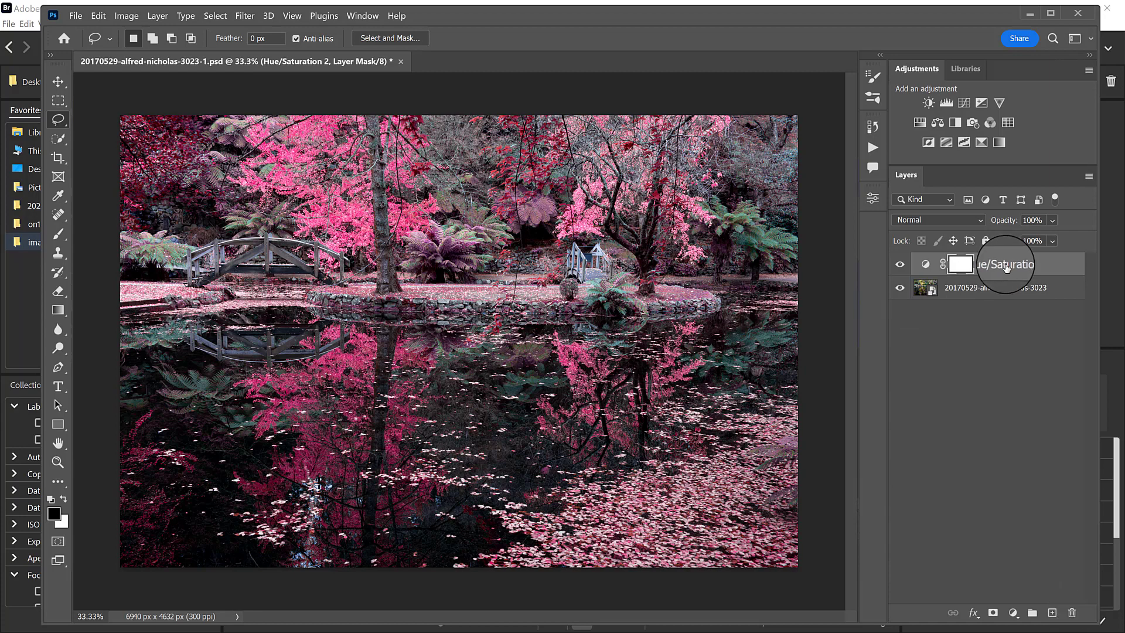
# Delete the remaining unmasked Hue/Saturation adjustment layer above the garden photo.
pyautogui.moveTo(1005, 266); pyautogui.dragTo(1072, 612)
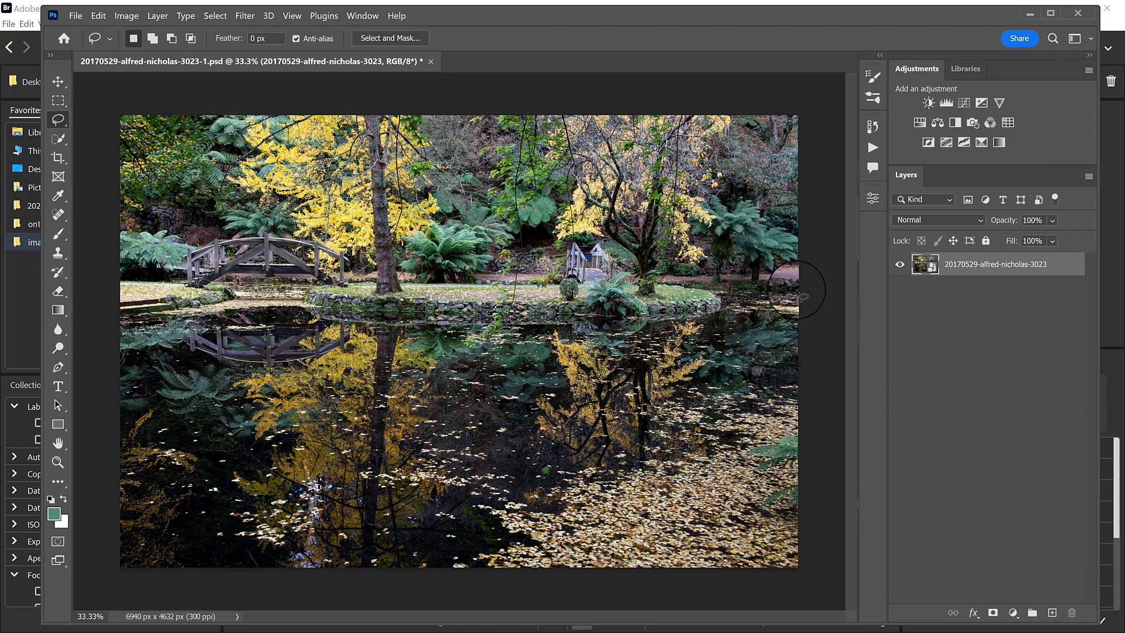
pyautogui.moveTo(730, 288)
pyautogui.mouseDown()
pyautogui.moveTo(665, 318)
pyautogui.moveTo(163, 323)
pyautogui.moveTo(91, 463)
pyautogui.moveTo(258, 567)
pyautogui.moveTo(804, 569)
pyautogui.moveTo(817, 529)
pyautogui.moveTo(816, 290)
pyautogui.mouseUp()
pyautogui.press('shift')
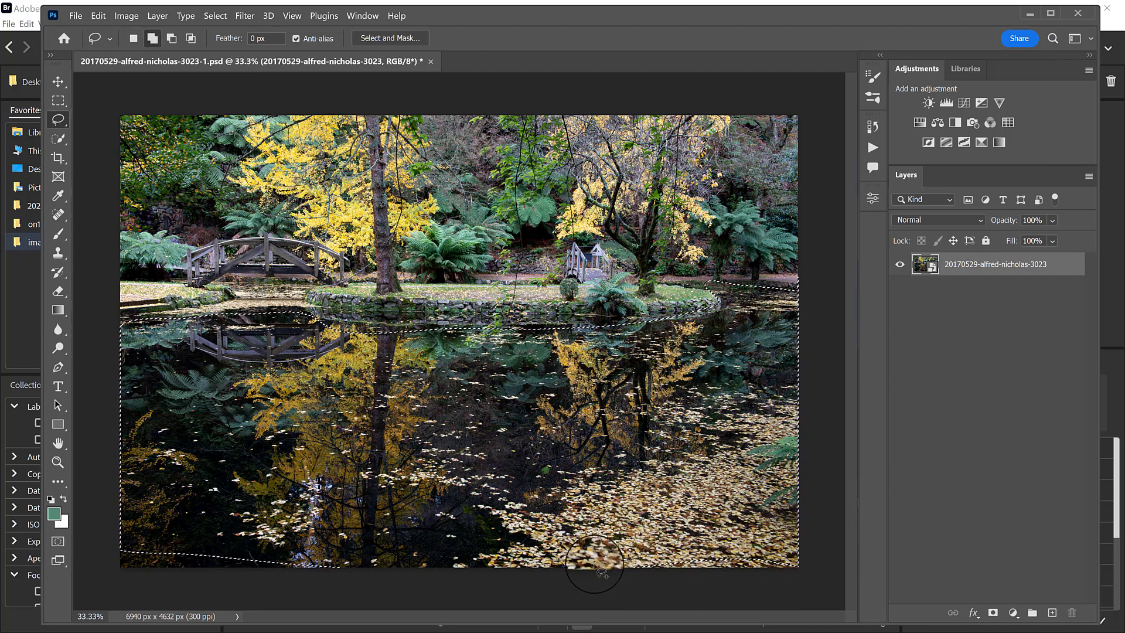
pyautogui.press('shift')
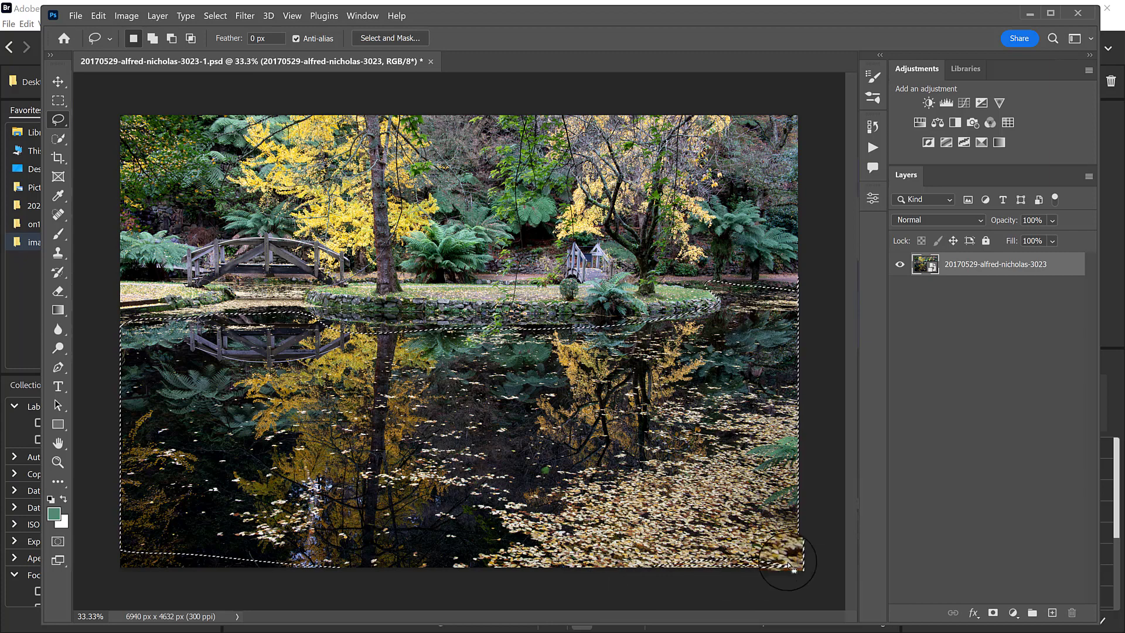
pyautogui.click(754, 568)
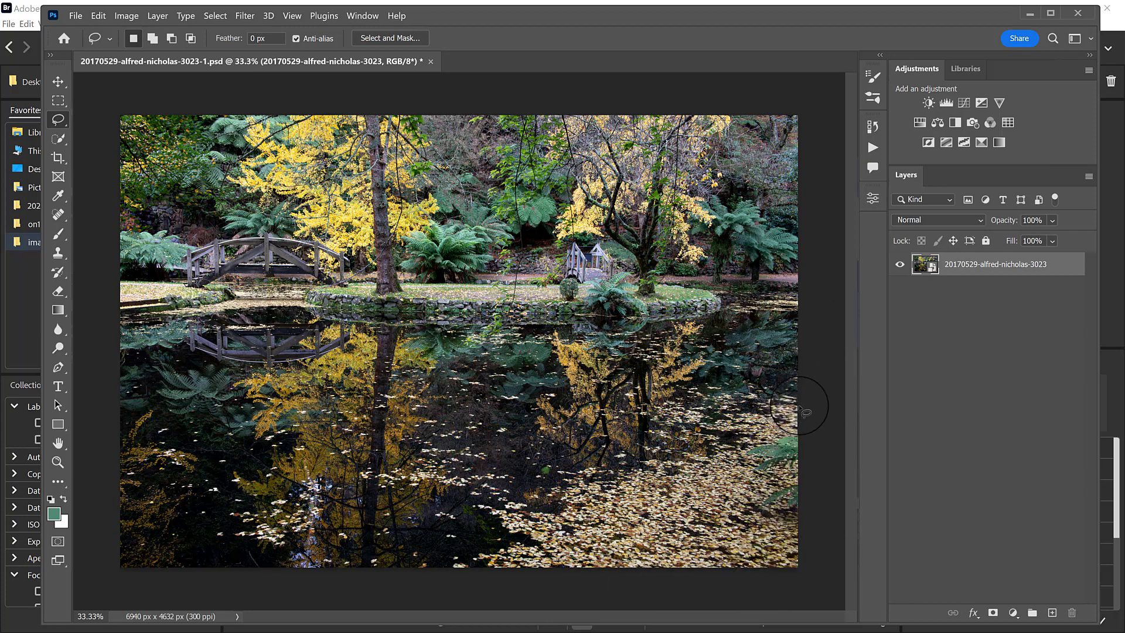
# Lasso the whole pond along the bank and image edges, and feather the selection by 100 pixels.
pyautogui.moveTo(466, 582)
pyautogui.mouseDown()
pyautogui.moveTo(715, 582)
pyautogui.moveTo(821, 544)
pyautogui.moveTo(820, 329)
pyautogui.mouseUp()
pyautogui.moveTo(751, 289)
pyautogui.mouseDown()
pyautogui.moveTo(722, 311)
pyautogui.moveTo(651, 330)
pyautogui.mouseUp()
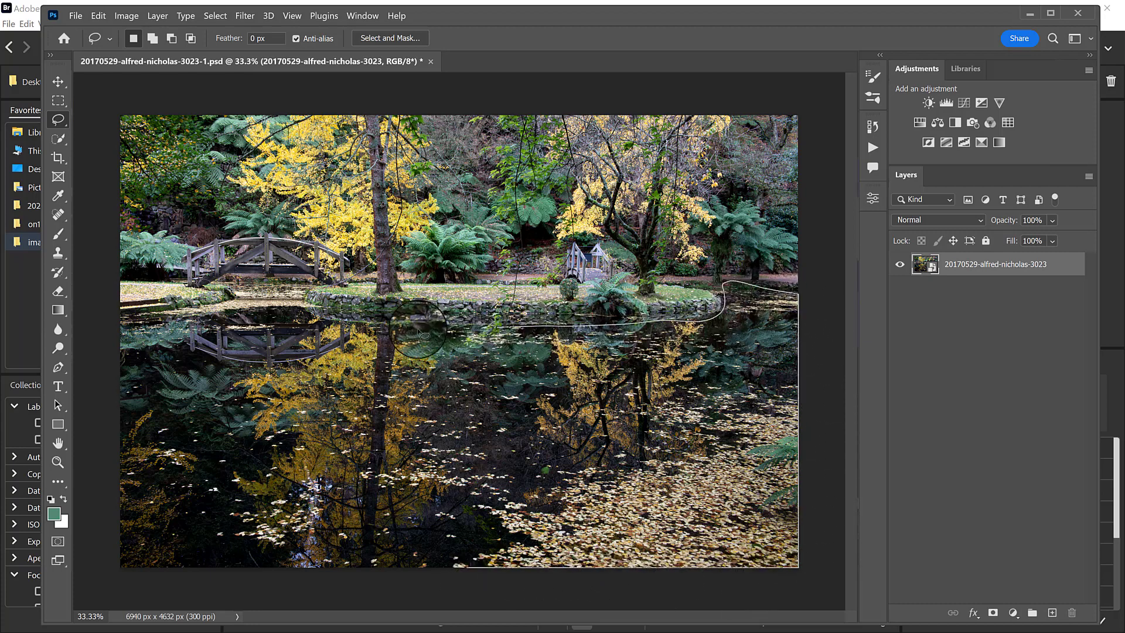
pyautogui.moveTo(298, 317)
pyautogui.mouseDown()
pyautogui.moveTo(126, 316)
pyautogui.moveTo(95, 344)
pyautogui.moveTo(96, 556)
pyautogui.moveTo(111, 628)
pyautogui.mouseUp()
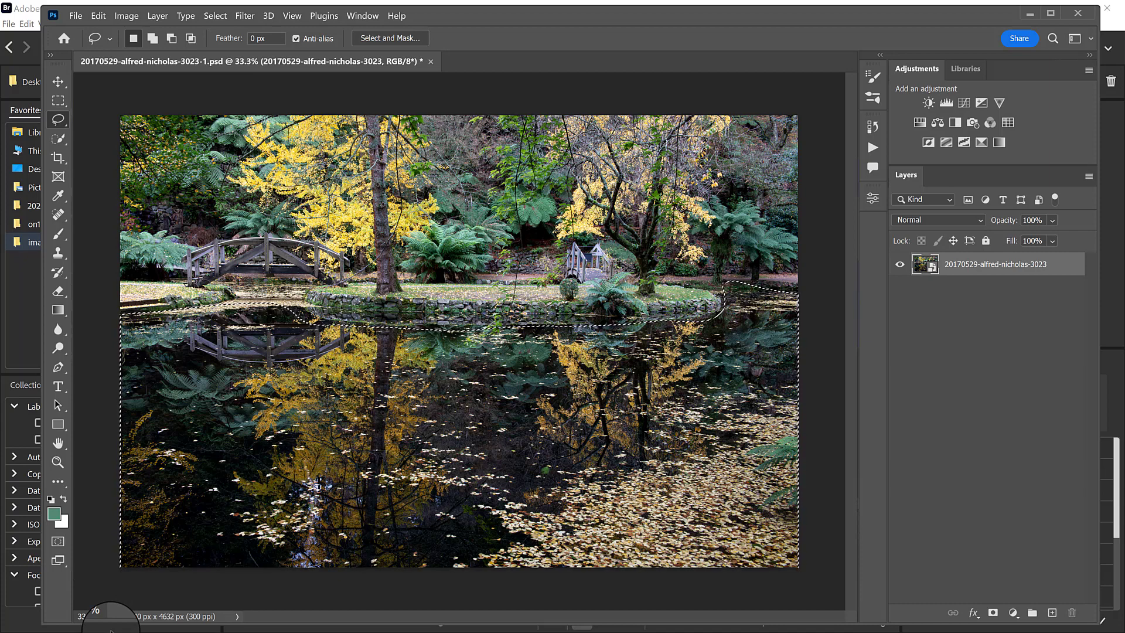
pyautogui.hotkey('shift', 'F6')
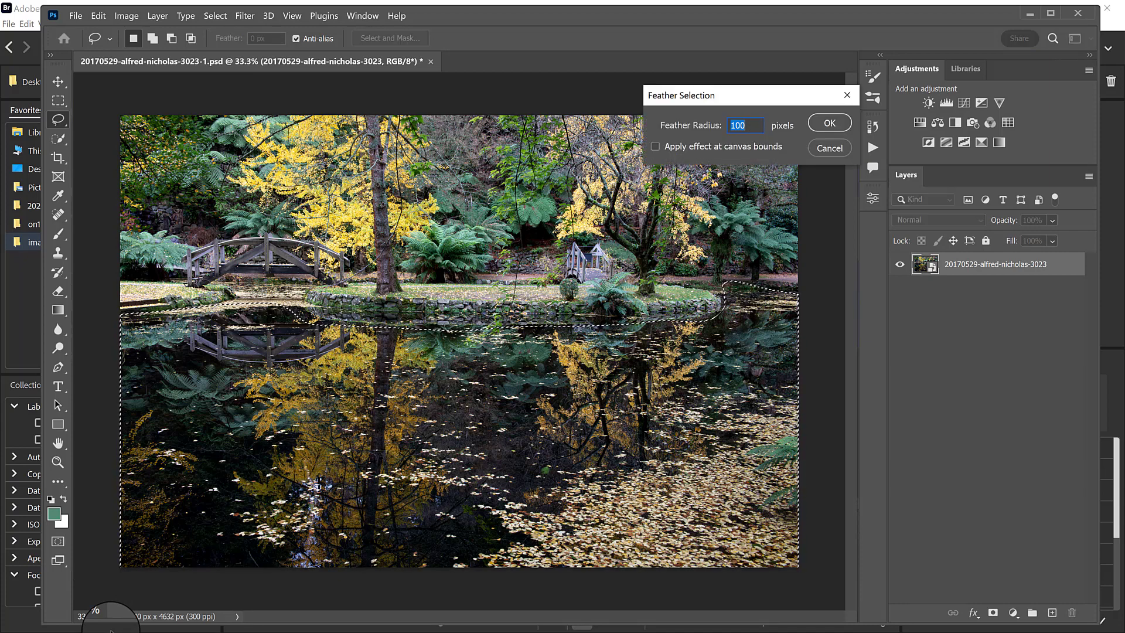
pyautogui.click(829, 121)
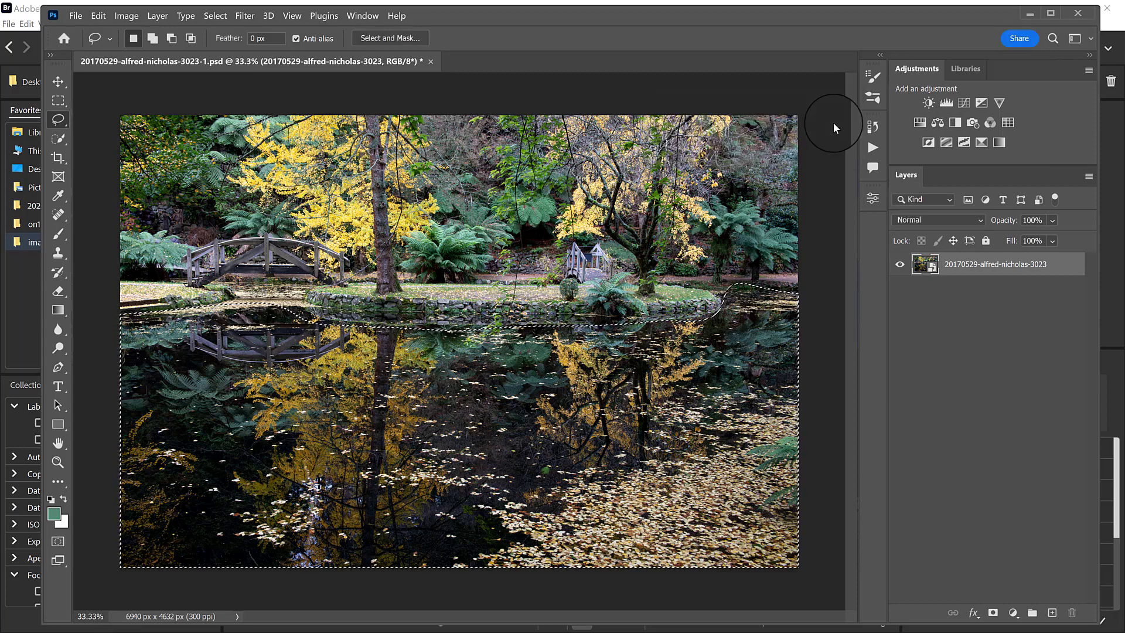
# Add a Hue/Saturation adjustment limited to the pond selection and check its layer mask on the canvas.
pyautogui.click(927, 122)
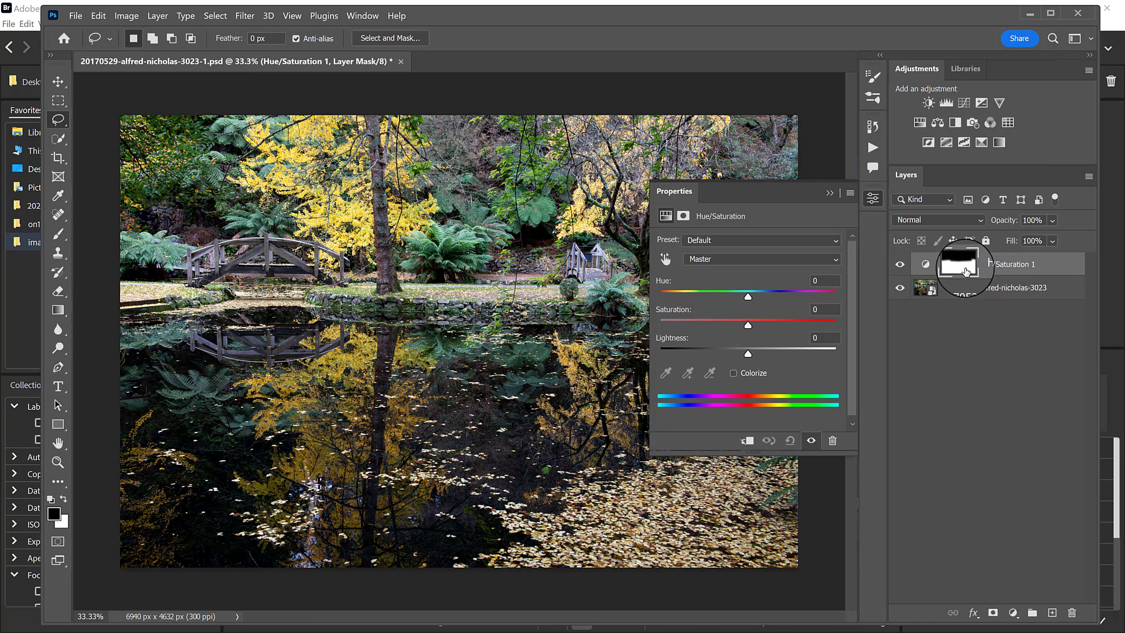
pyautogui.keyDown('alt'); pyautogui.click(960, 267); pyautogui.keyUp('alt')
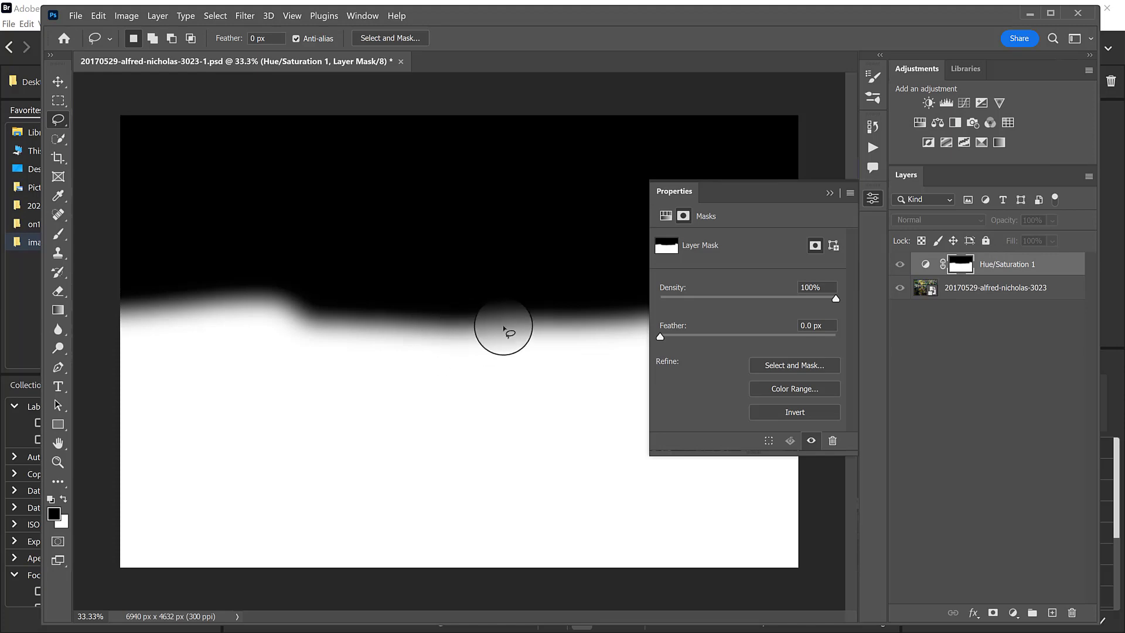
pyautogui.keyDown('alt'); pyautogui.click(961, 267); pyautogui.keyUp('alt')
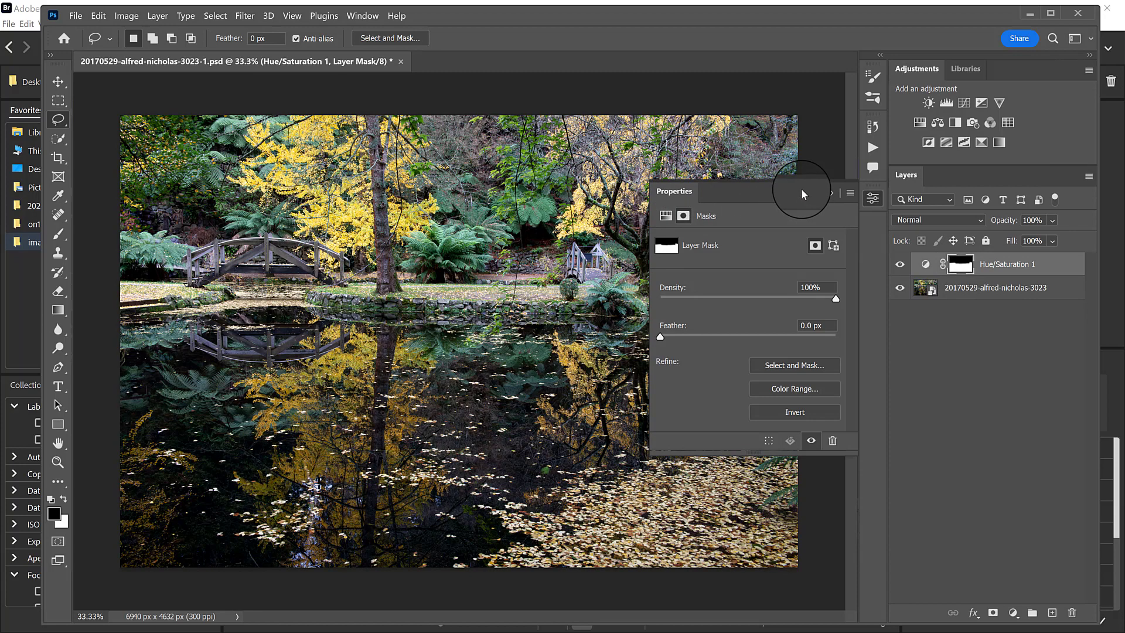
# Shift the Master hue of the pond's Hue/Saturation adjustment to turn the yellow reflections and leaves red.
pyautogui.click(1010, 263)
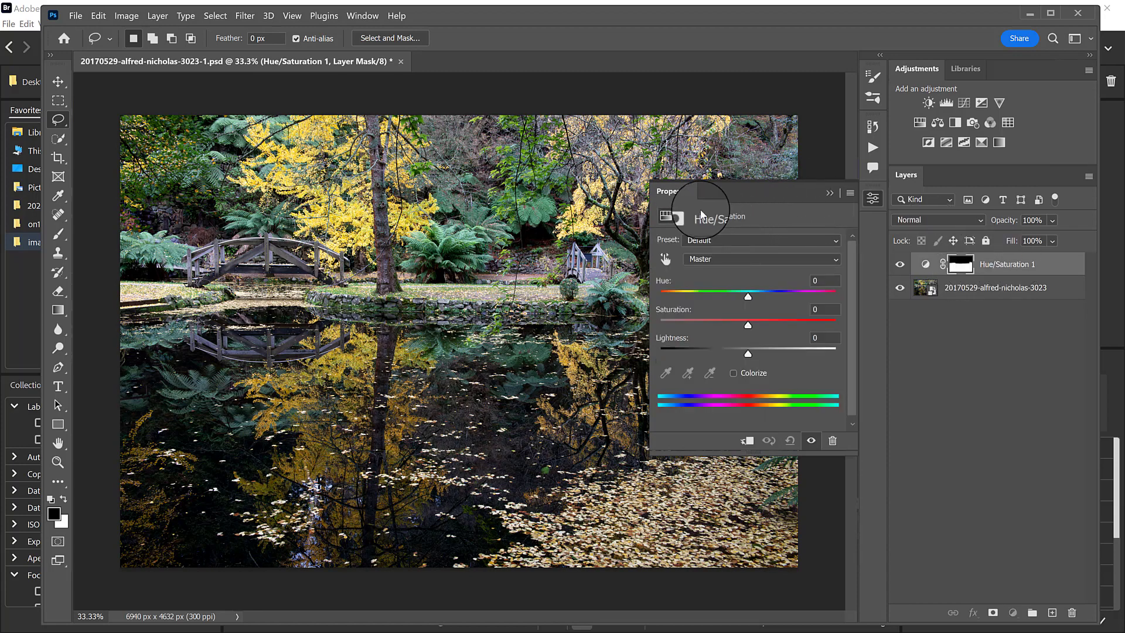
pyautogui.click(710, 259)
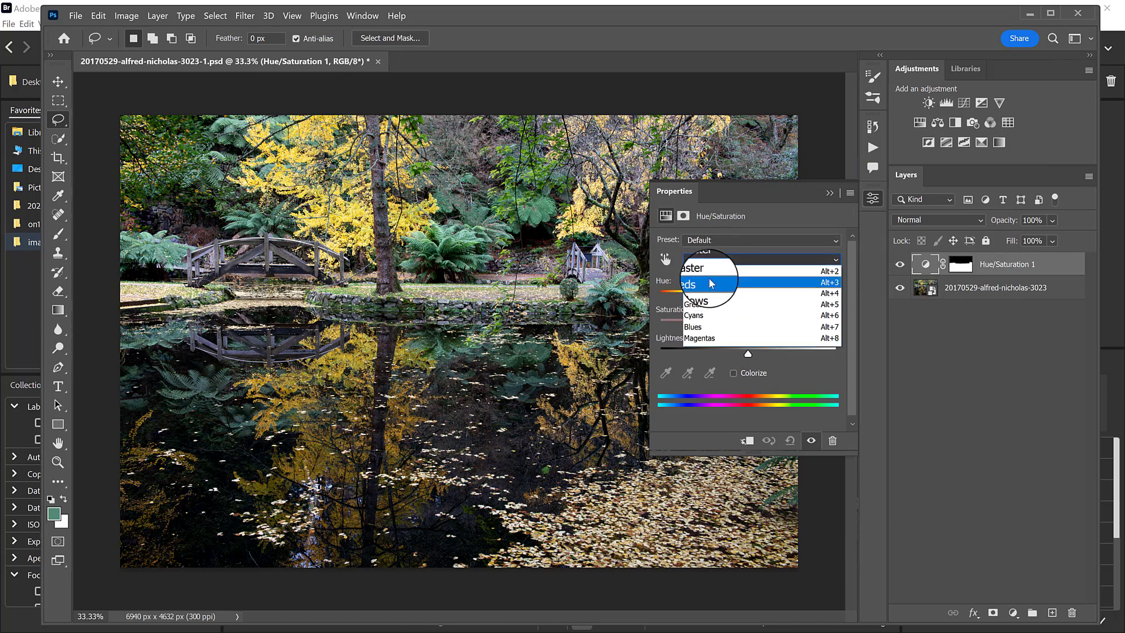
pyautogui.click(720, 268)
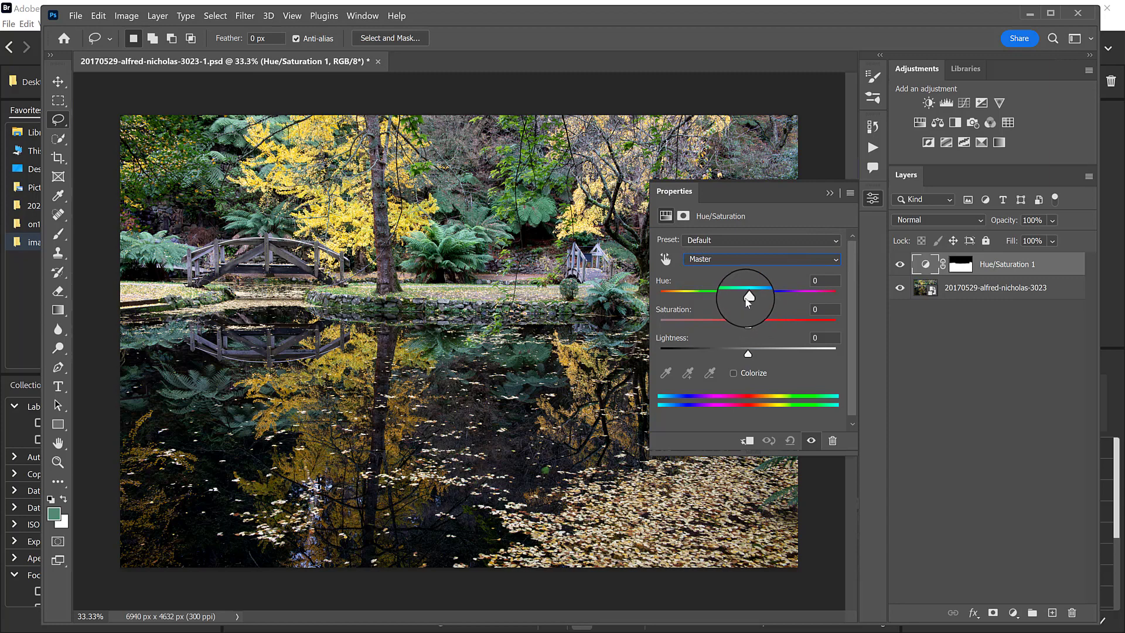
pyautogui.moveTo(748, 297); pyautogui.dragTo(709, 311)
pyautogui.click(826, 194)
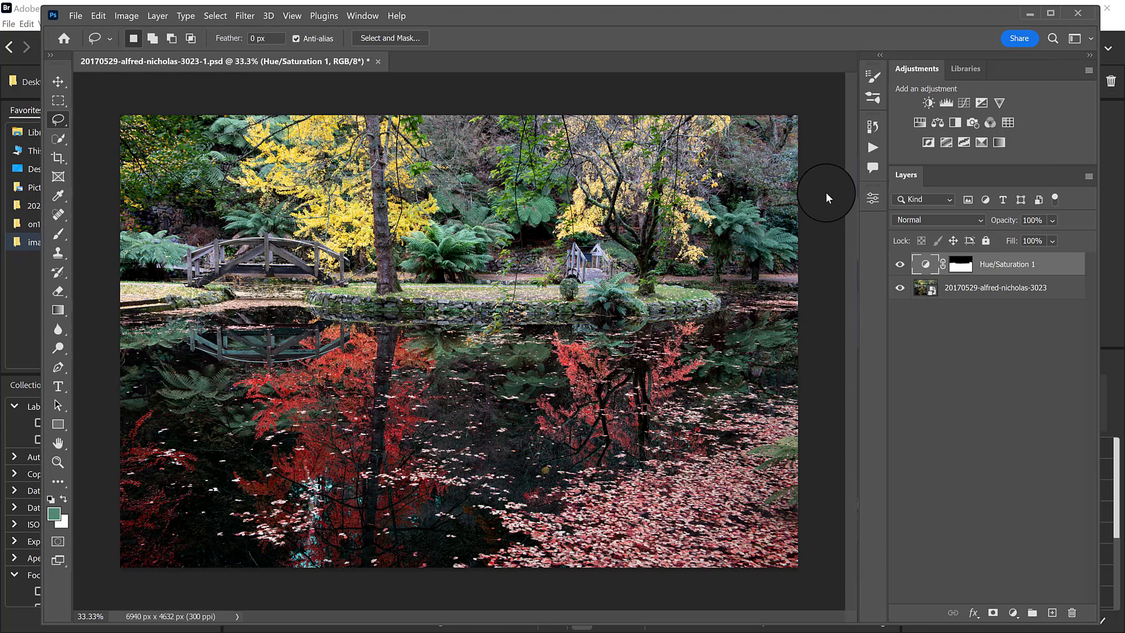
# Close the garden photo without saving and open 20220816-coober-pedy-22481-2.psd from the images-processing folder in Bridge.
pyautogui.click(379, 61)
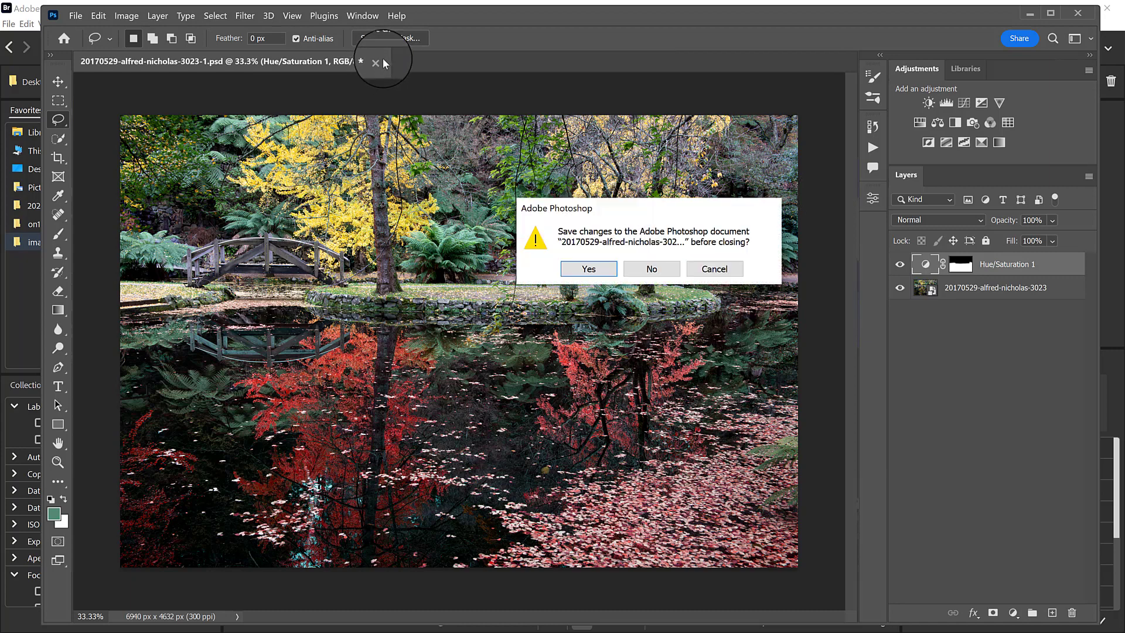
pyautogui.click(656, 268)
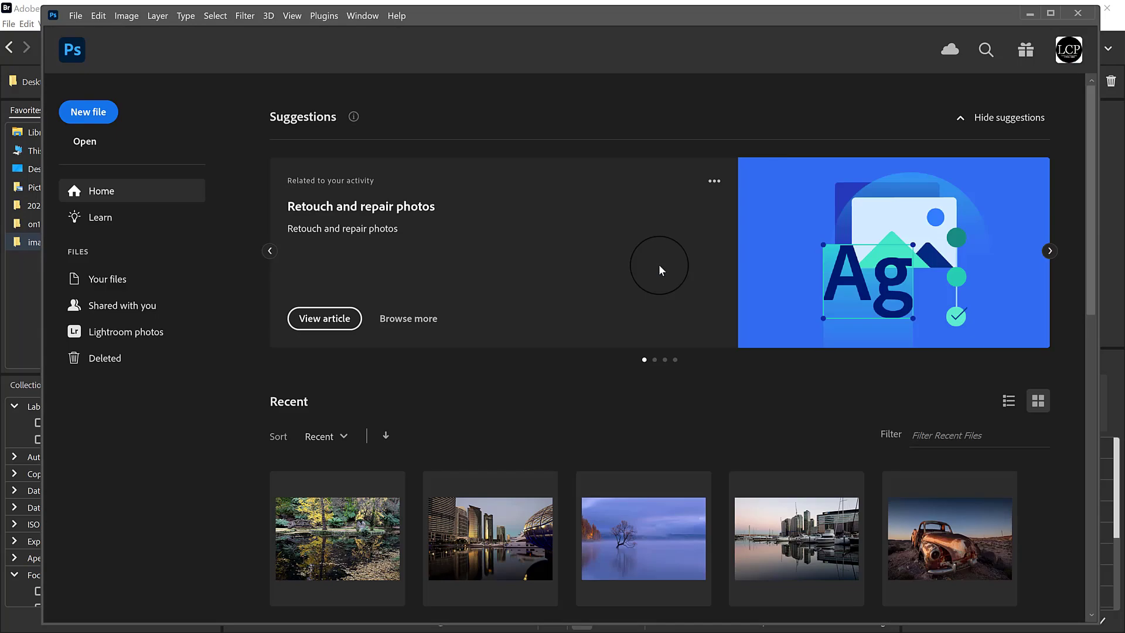
pyautogui.click(25, 305)
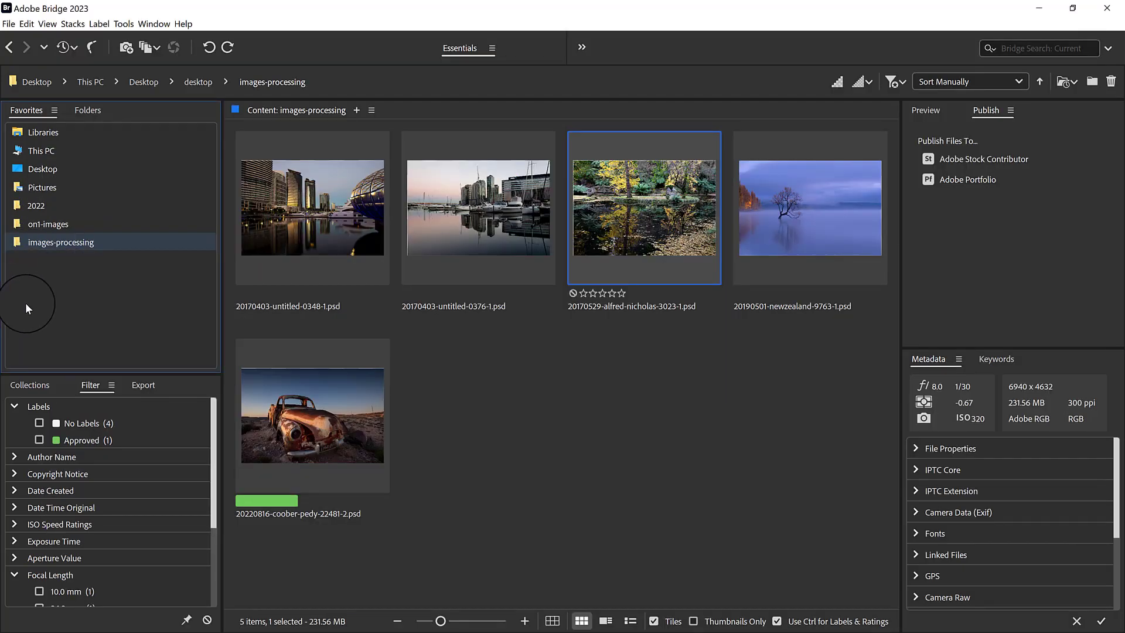
pyautogui.doubleClick(317, 423)
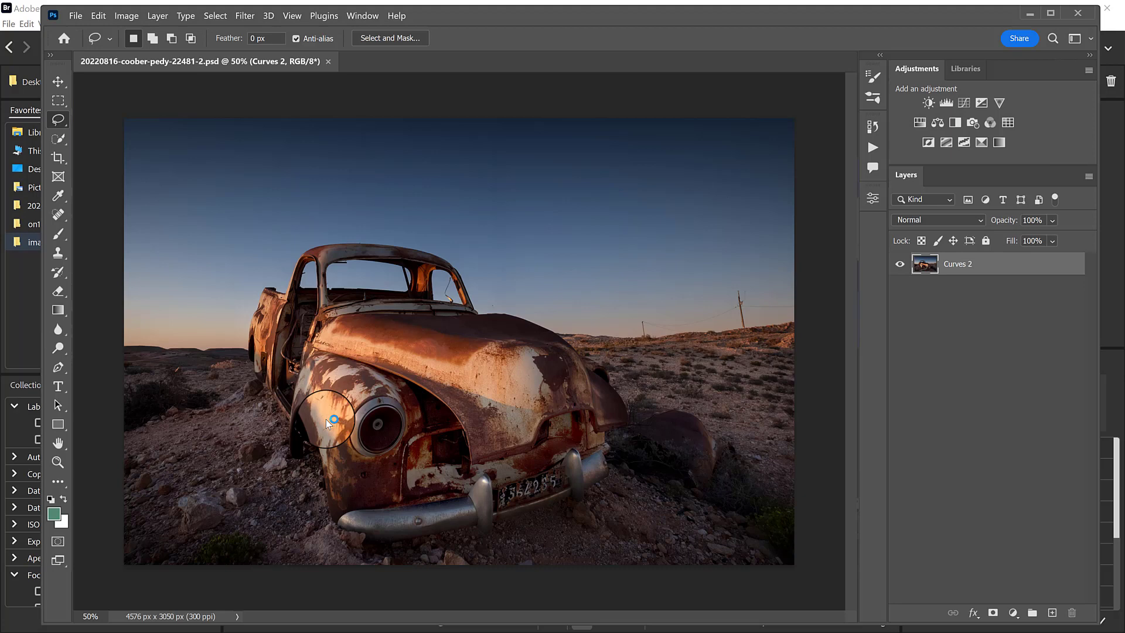
# Add a new layer and fill it with the Paint Bucket, using tan #af9981 sampled from the sky near the horizon.
pyautogui.click(1052, 613)
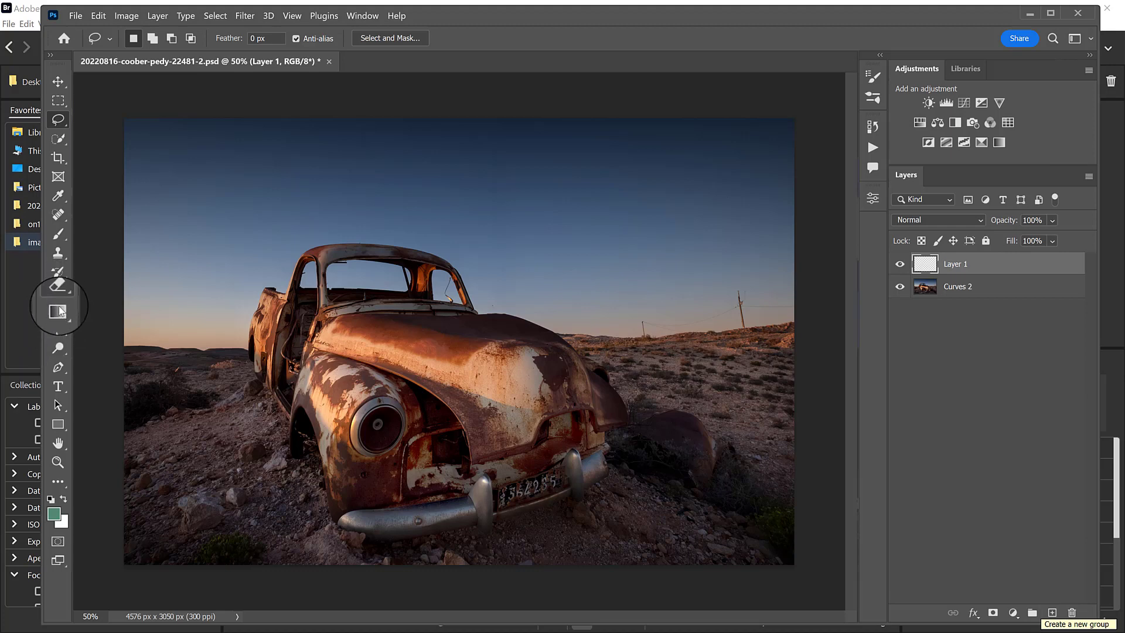
pyautogui.click(61, 311)
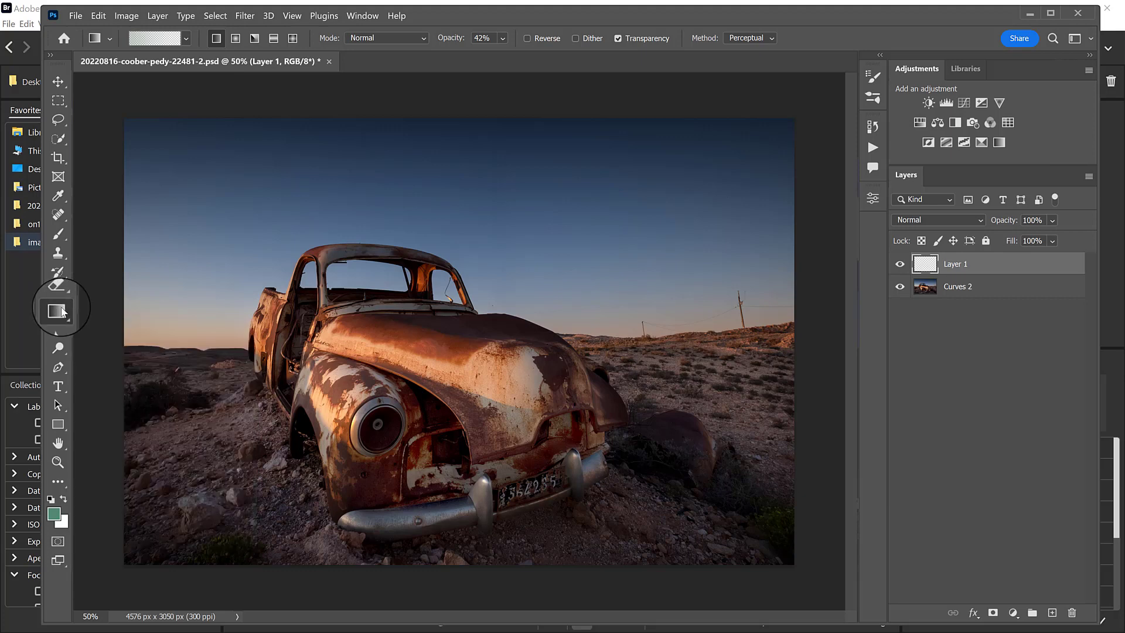
pyautogui.rightClick(57, 311)
pyautogui.click(140, 324)
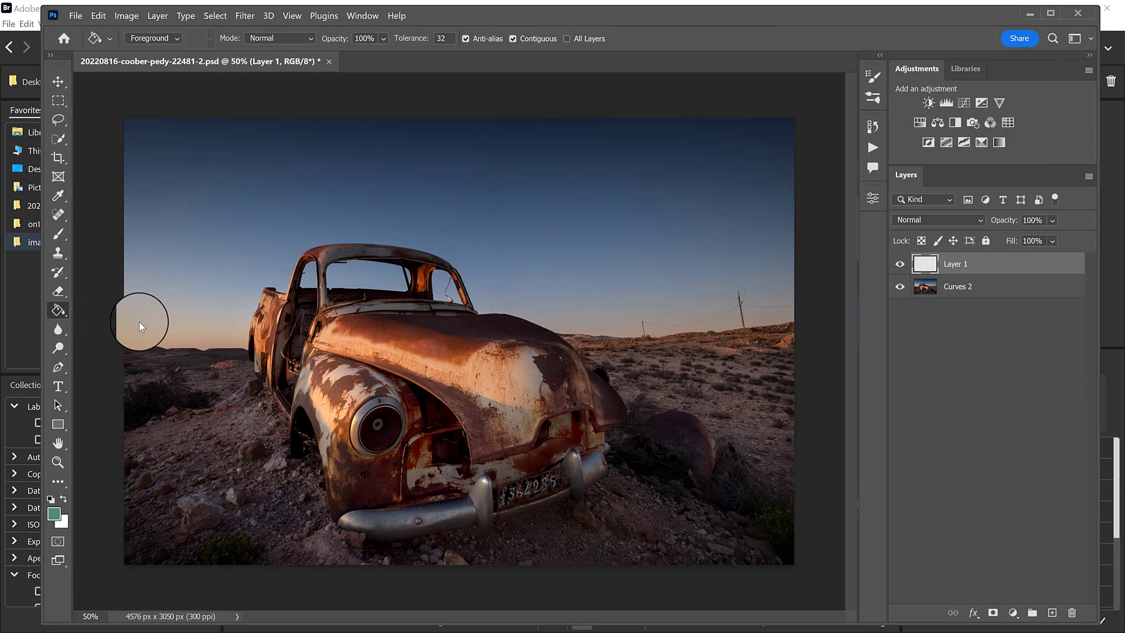
pyautogui.click(54, 514)
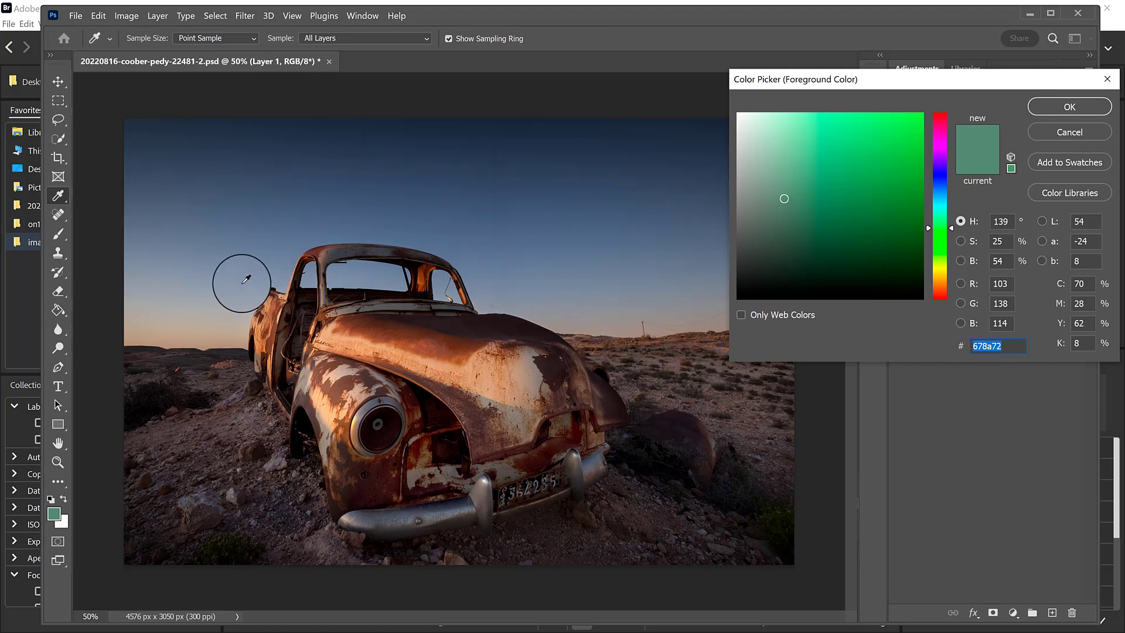
pyautogui.click(208, 338)
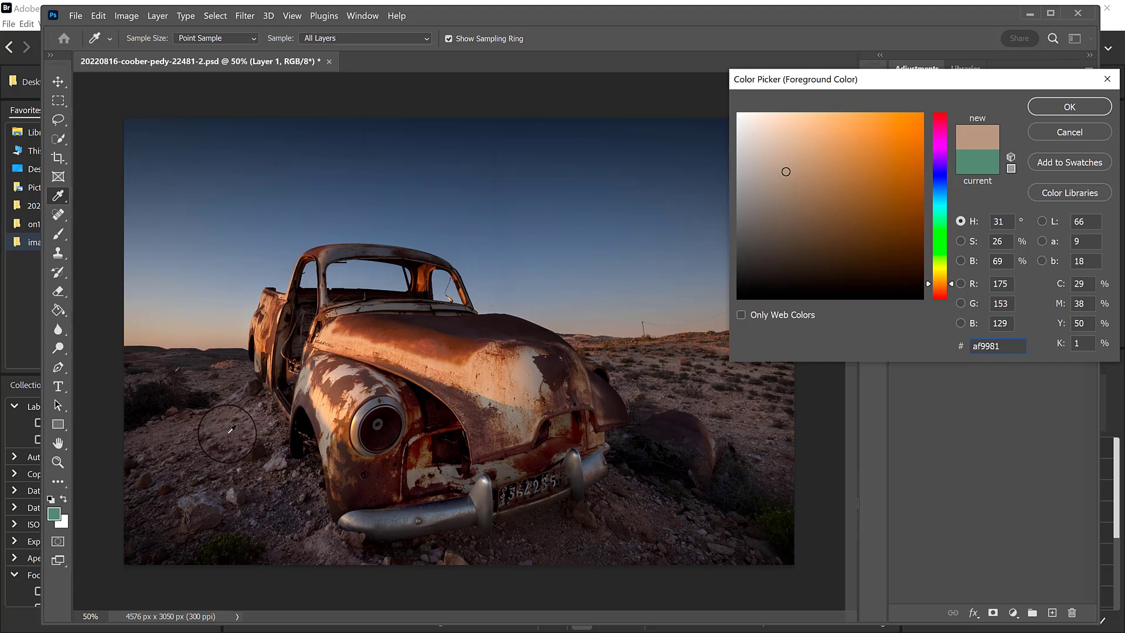
pyautogui.click(1059, 109)
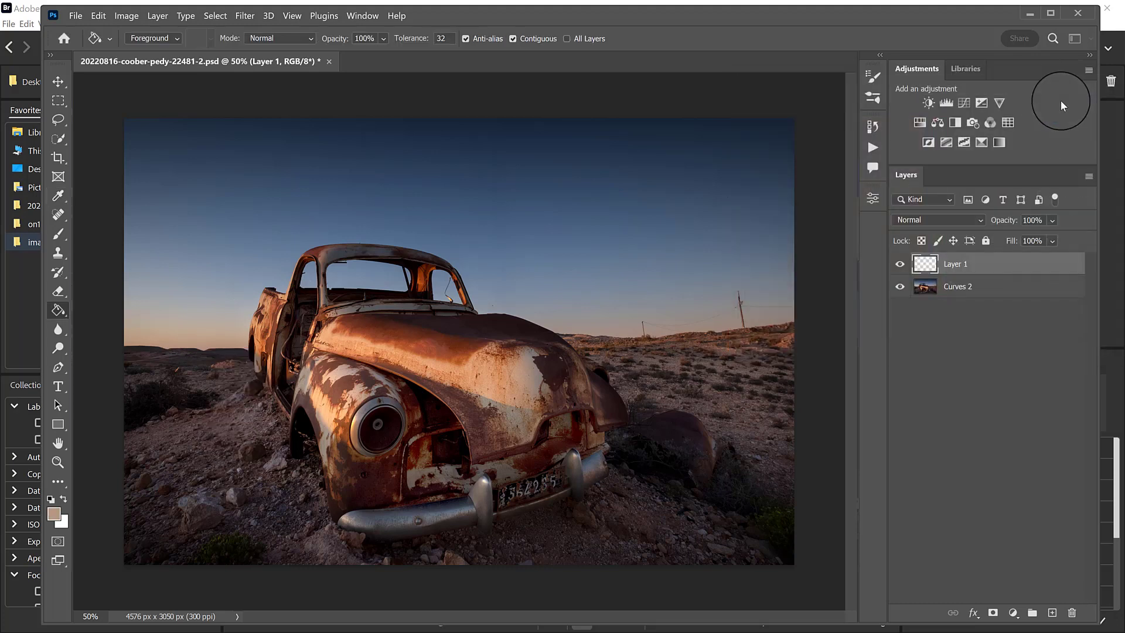
pyautogui.click(477, 236)
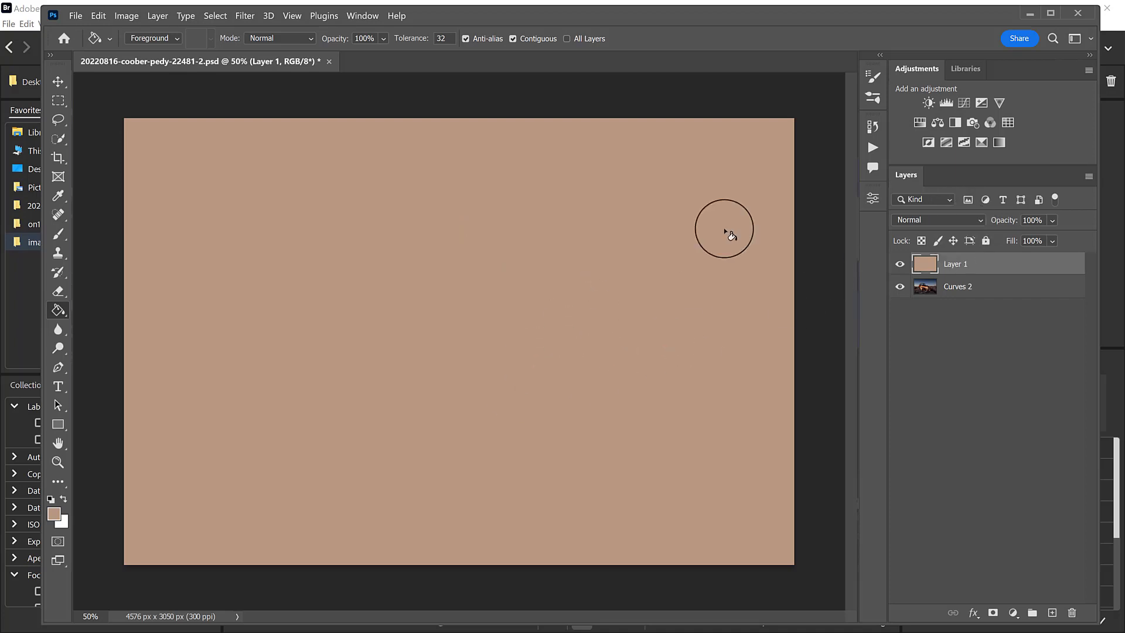
# Set the tan fill layer's blend mode to Linear Burn and its opacity to 37%.
pyautogui.click(979, 221)
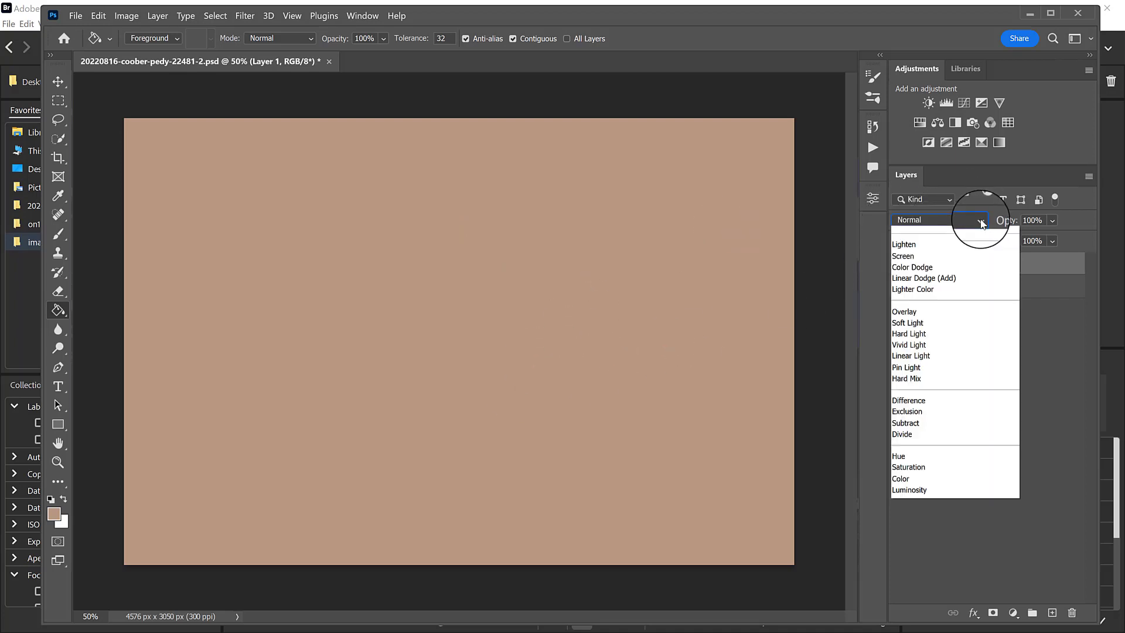
pyautogui.click(979, 221)
pyautogui.click(976, 220)
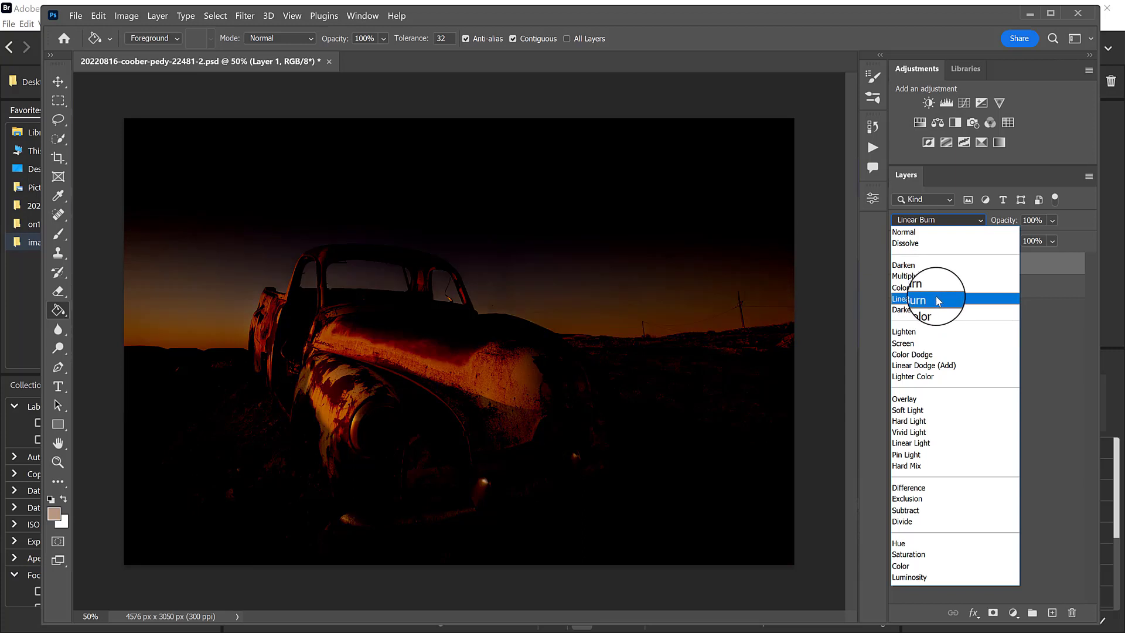
pyautogui.click(939, 300)
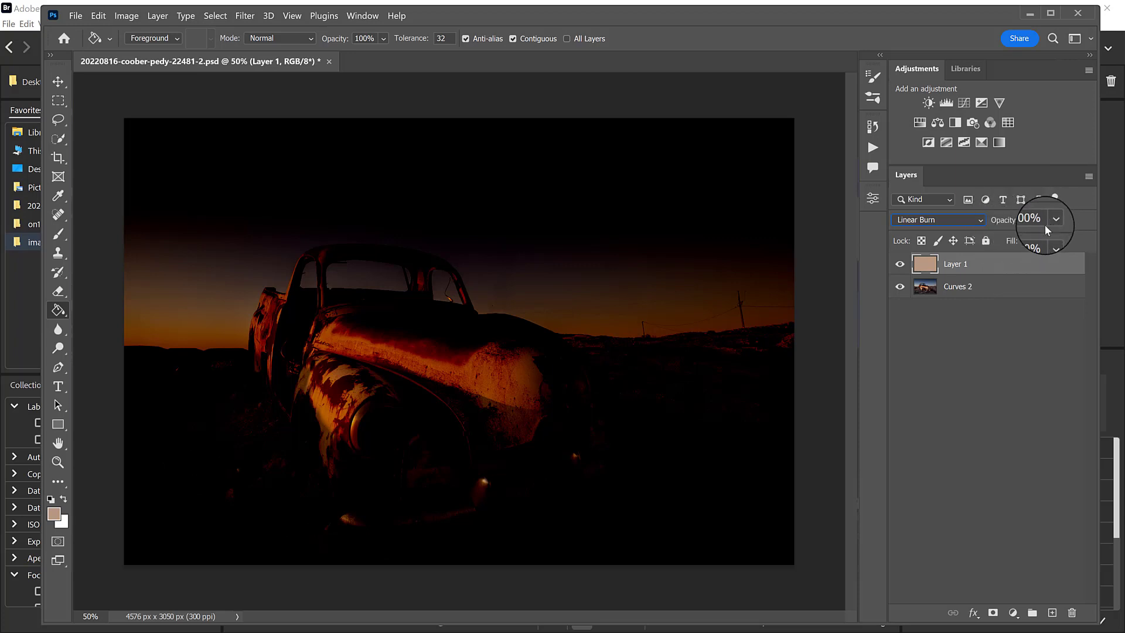
pyautogui.moveTo(1008, 223); pyautogui.dragTo(978, 224)
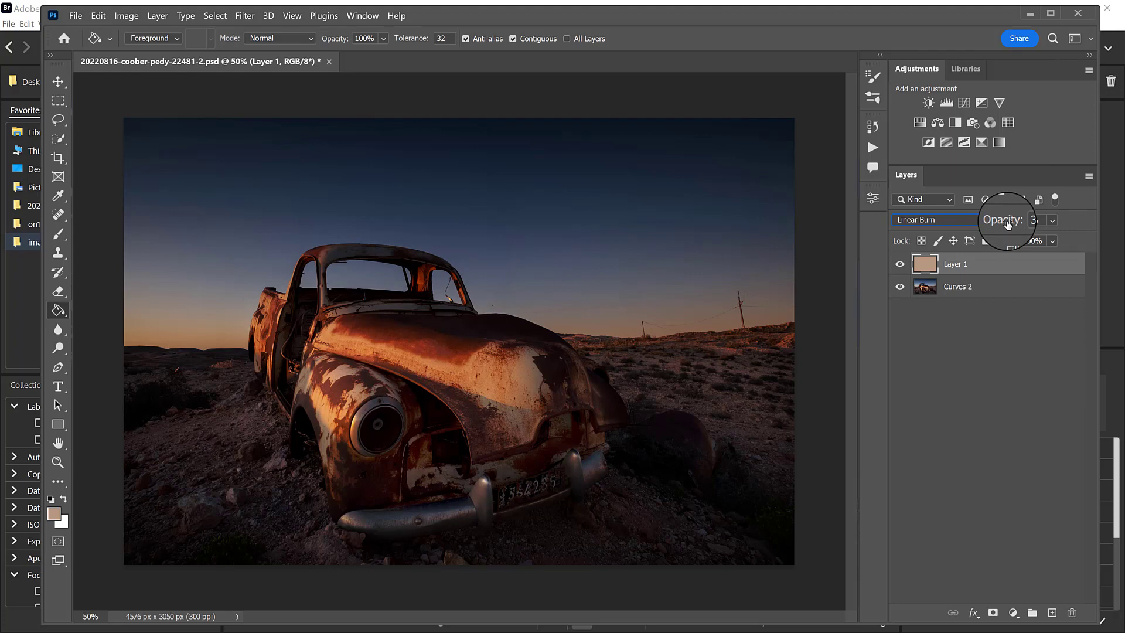
# Set the tan fill layer's blend mode to Multiply and its opacity to 98%.
pyautogui.click(968, 220)
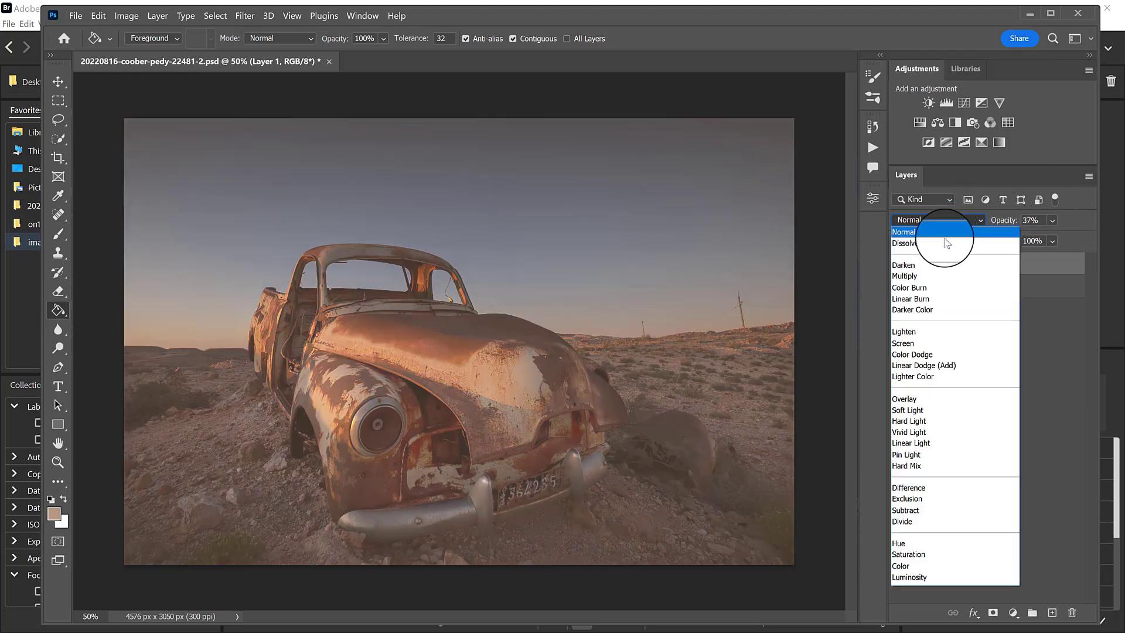
pyautogui.click(934, 276)
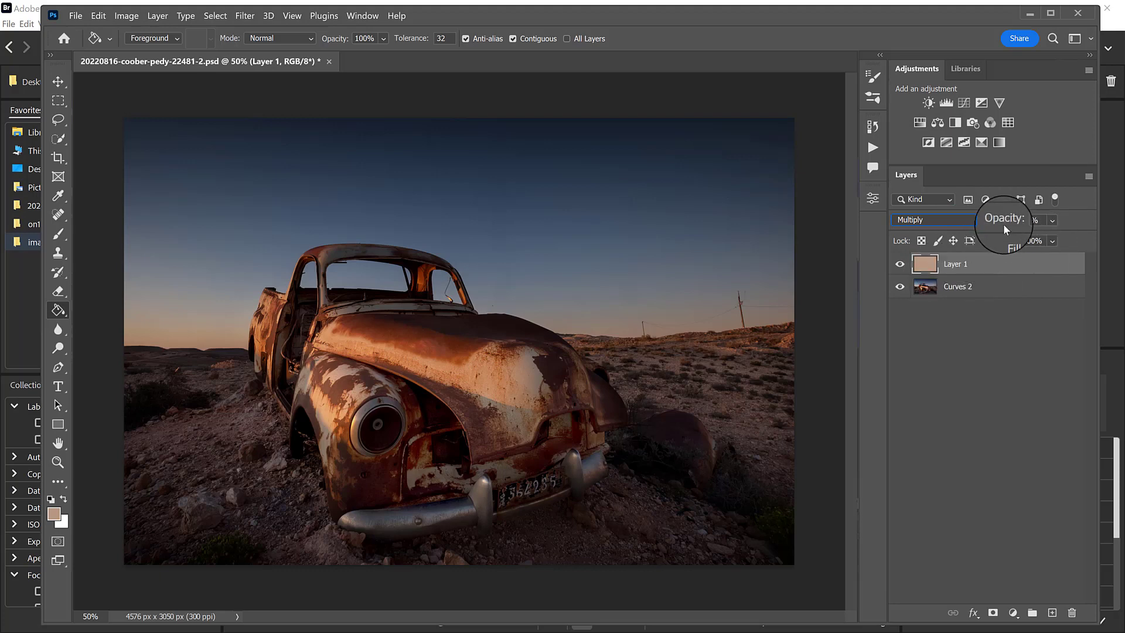
pyautogui.moveTo(1003, 224); pyautogui.dragTo(1071, 220)
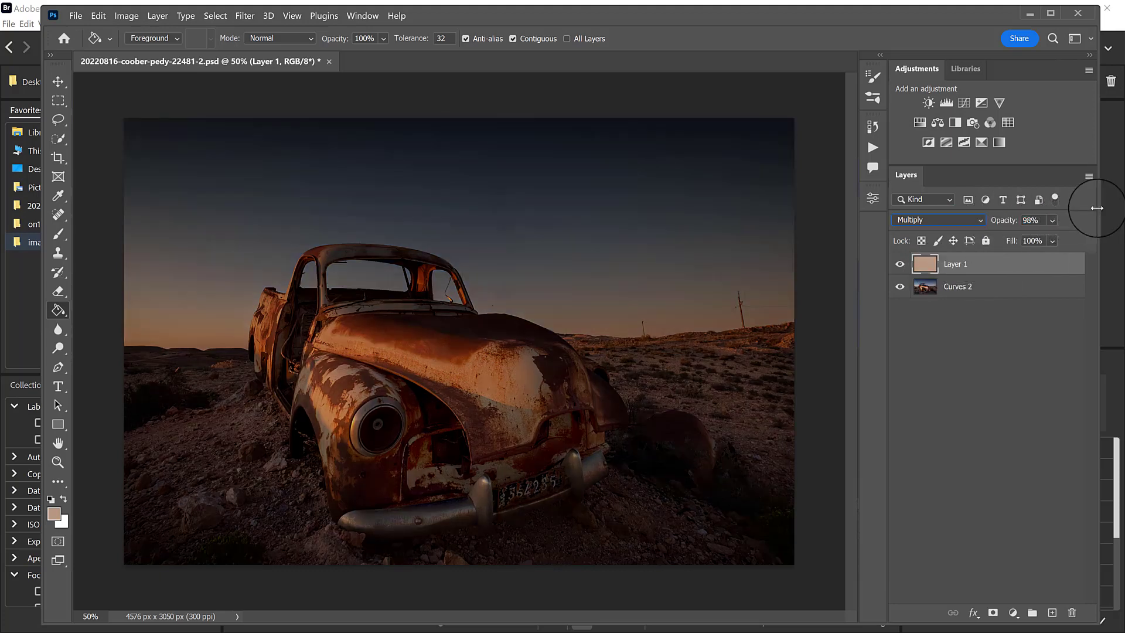
# Set the foreground colour to orange #ce720f and refill the tan fill layer with it.
pyautogui.click(56, 509)
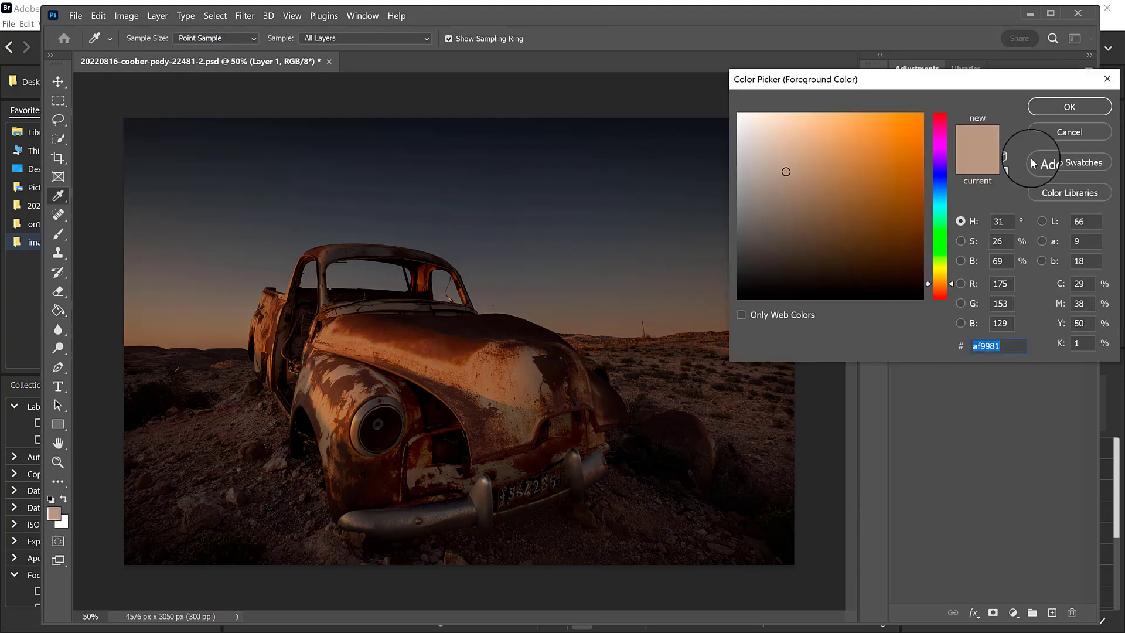
pyautogui.click(910, 149)
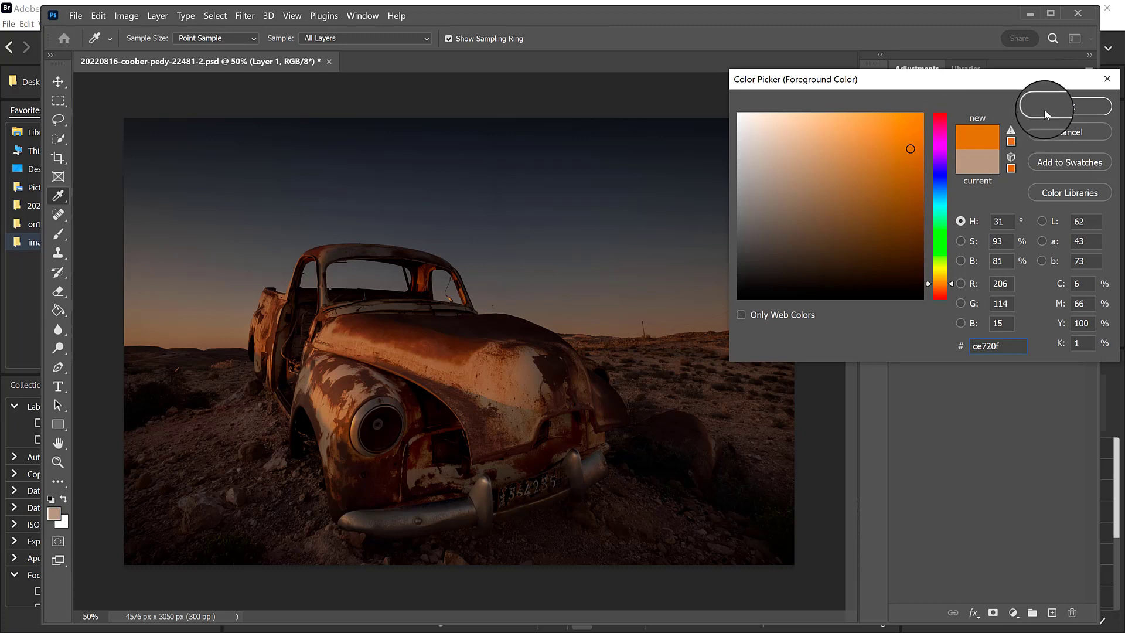
pyautogui.click(1040, 107)
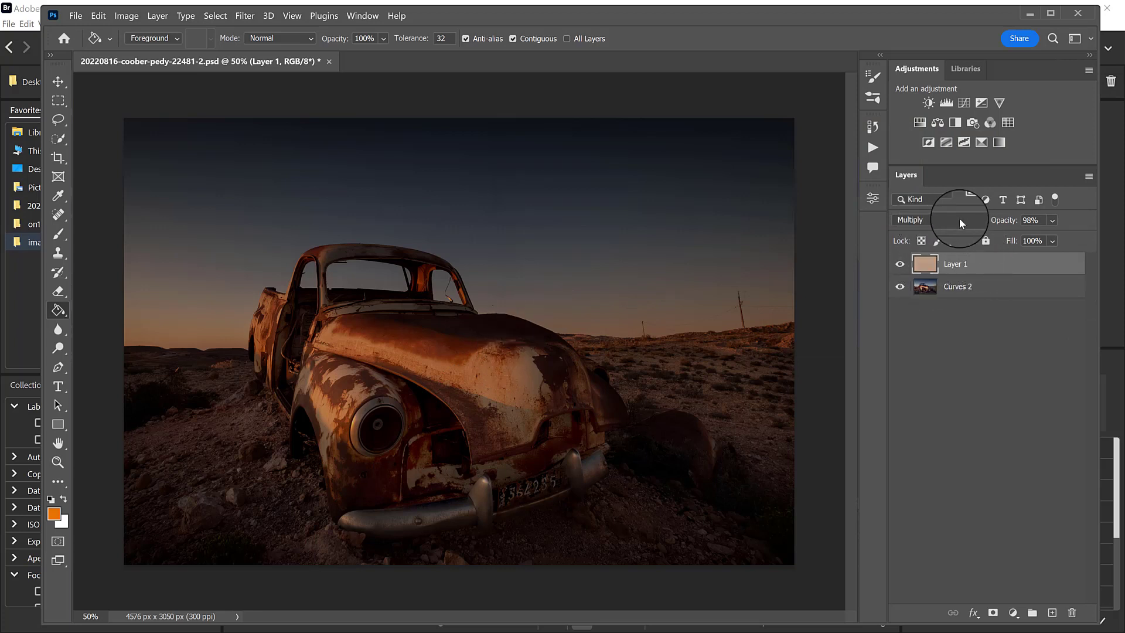
pyautogui.click(559, 344)
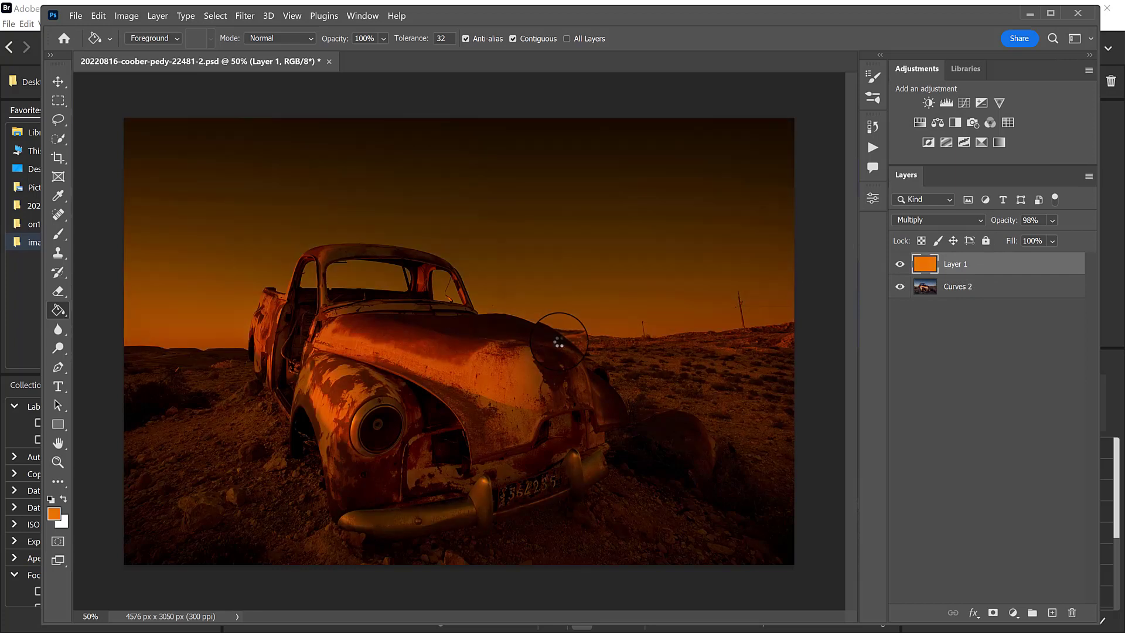
# Set the orange fill layer's blend mode to Multiply and its opacity to 61%.
pyautogui.click(959, 222)
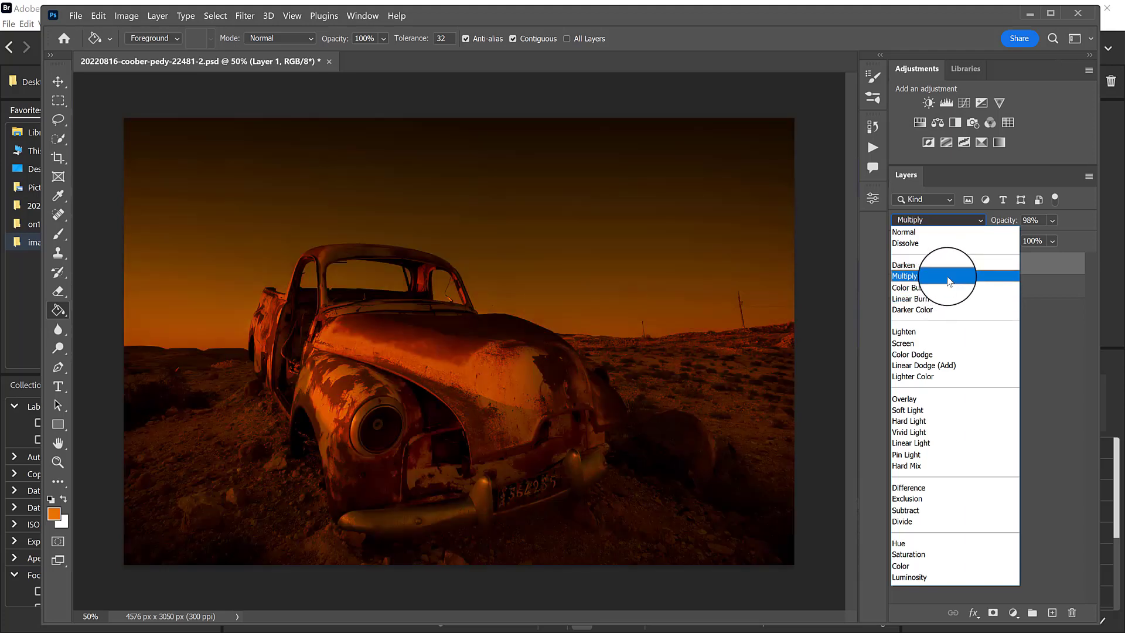
pyautogui.click(949, 280)
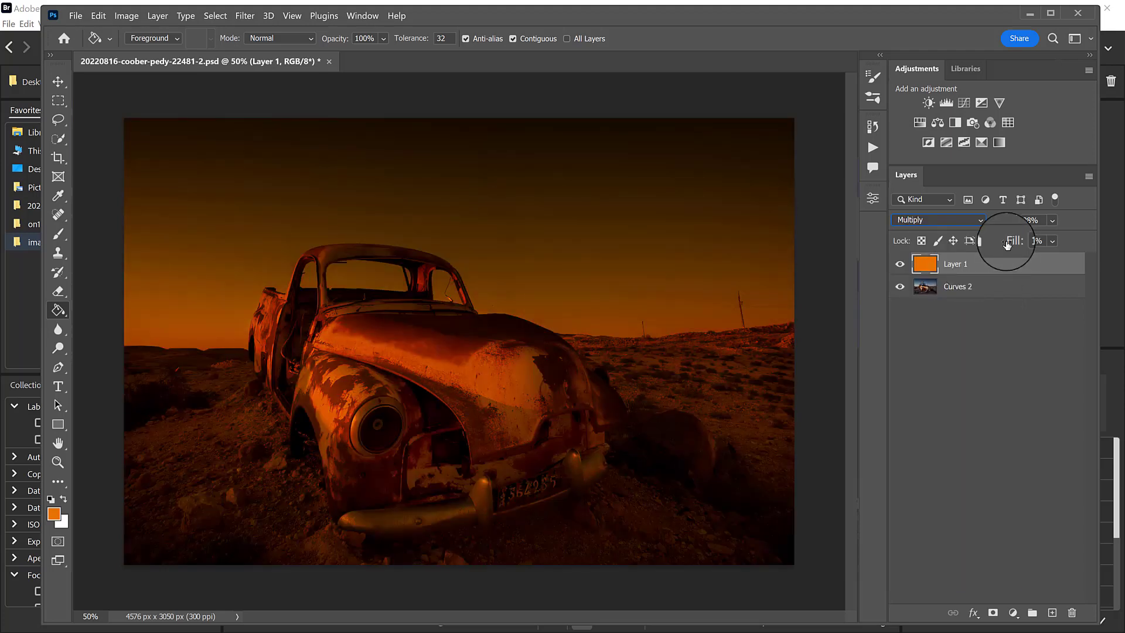
pyautogui.moveTo(1009, 223); pyautogui.dragTo(973, 225)
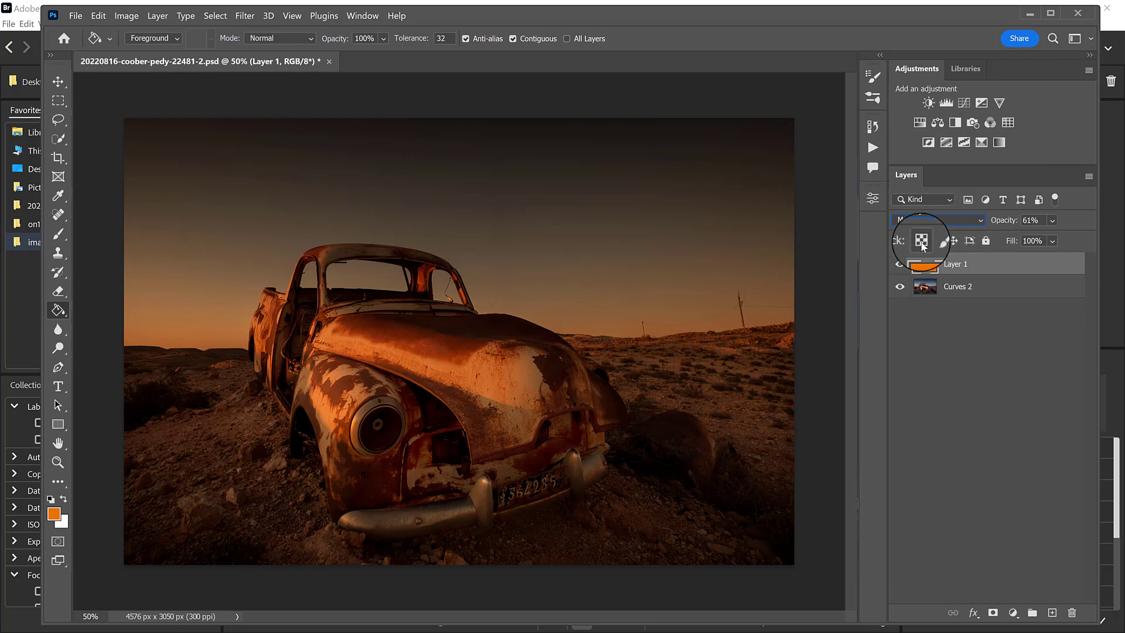
# Switch the orange fill layer's visibility off and on to compare the car photo with and without the colour.
pyautogui.click(900, 265)
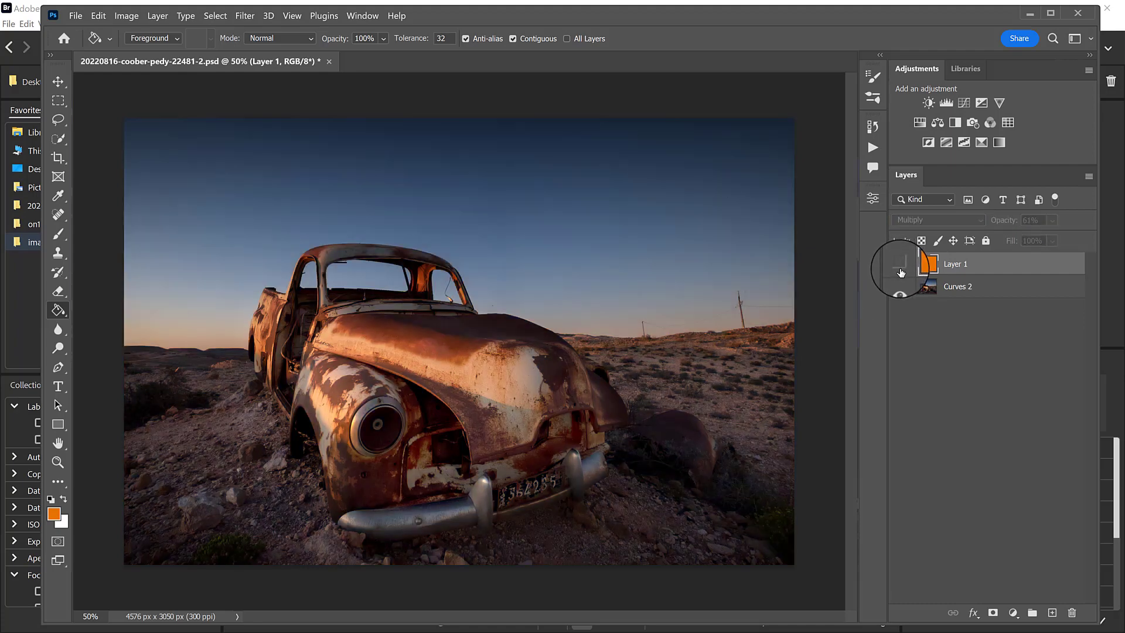
pyautogui.click(900, 266)
pyautogui.click(900, 266)
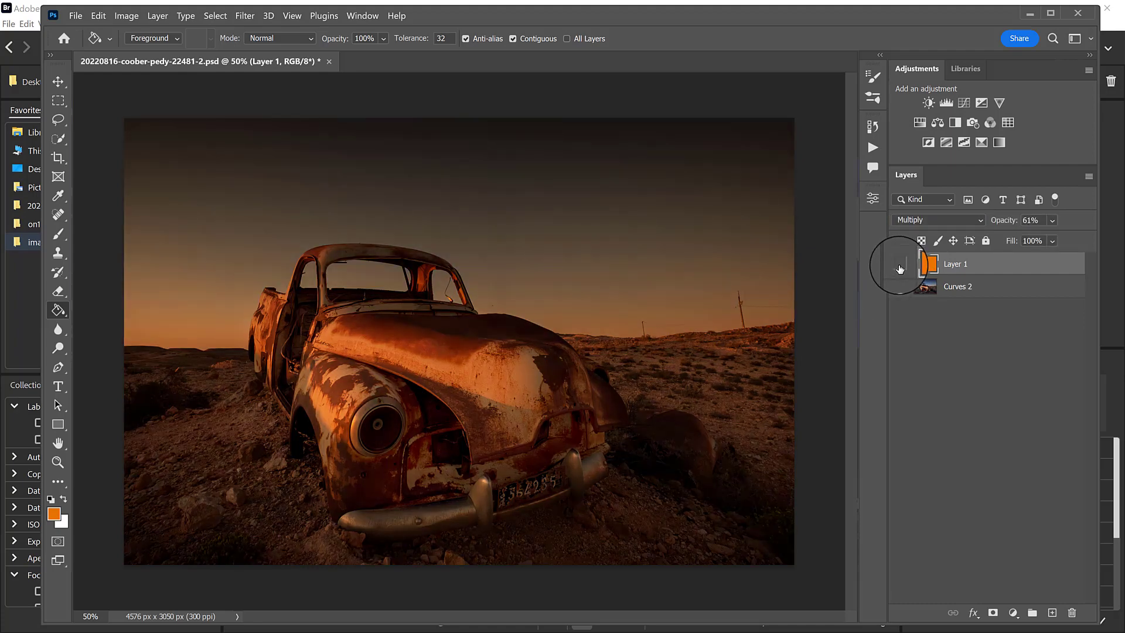
pyautogui.click(900, 267)
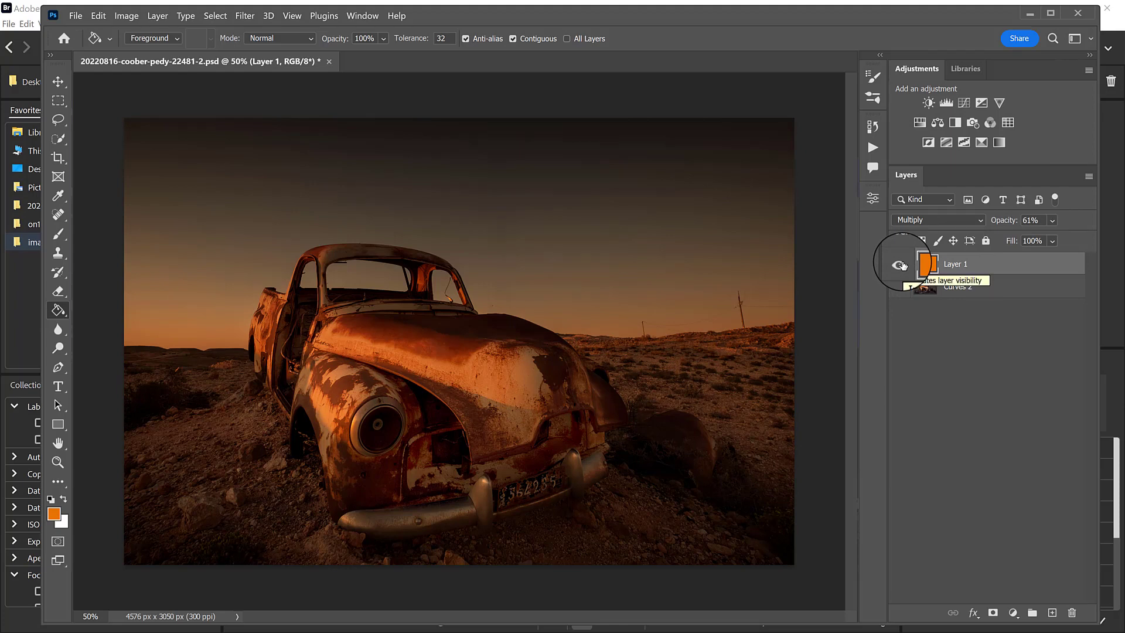
pyautogui.click(900, 266)
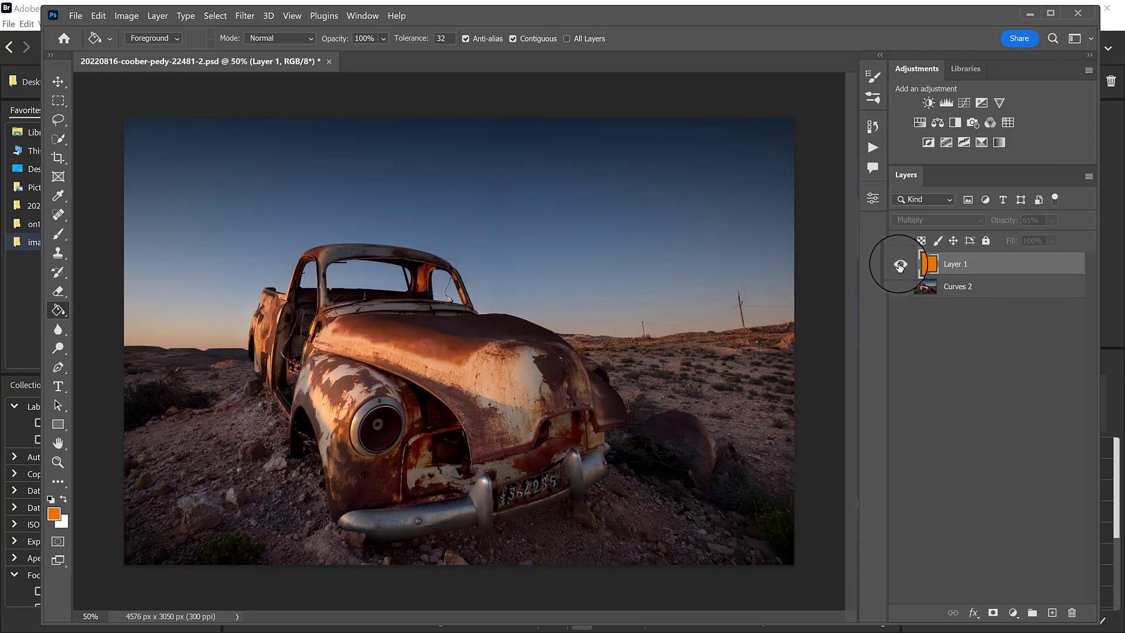
pyautogui.click(899, 264)
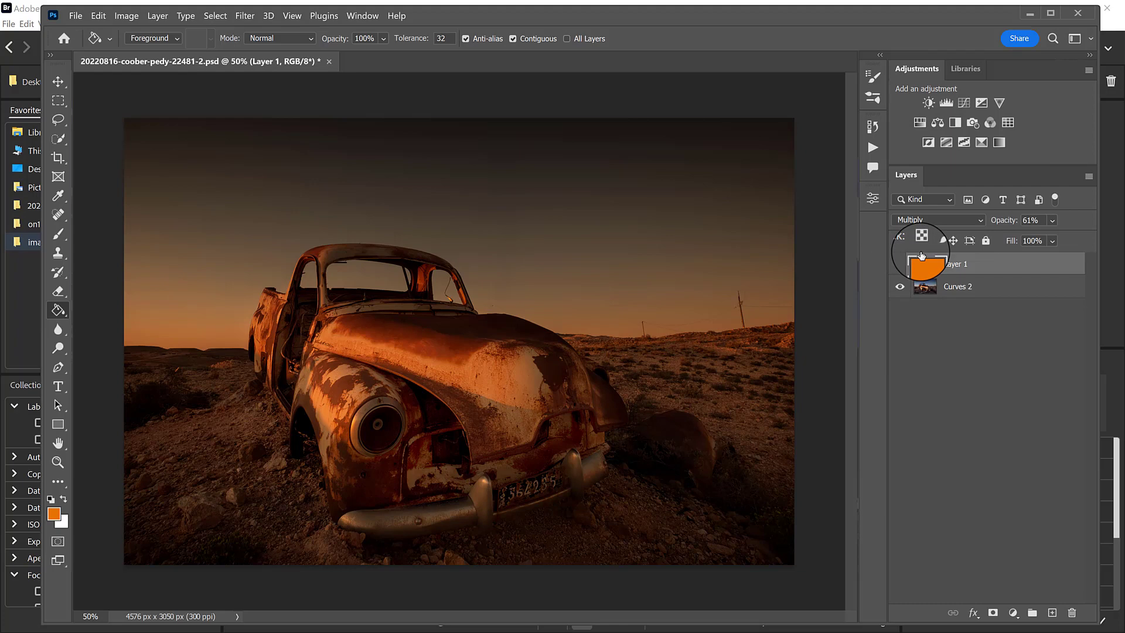
pyautogui.click(900, 265)
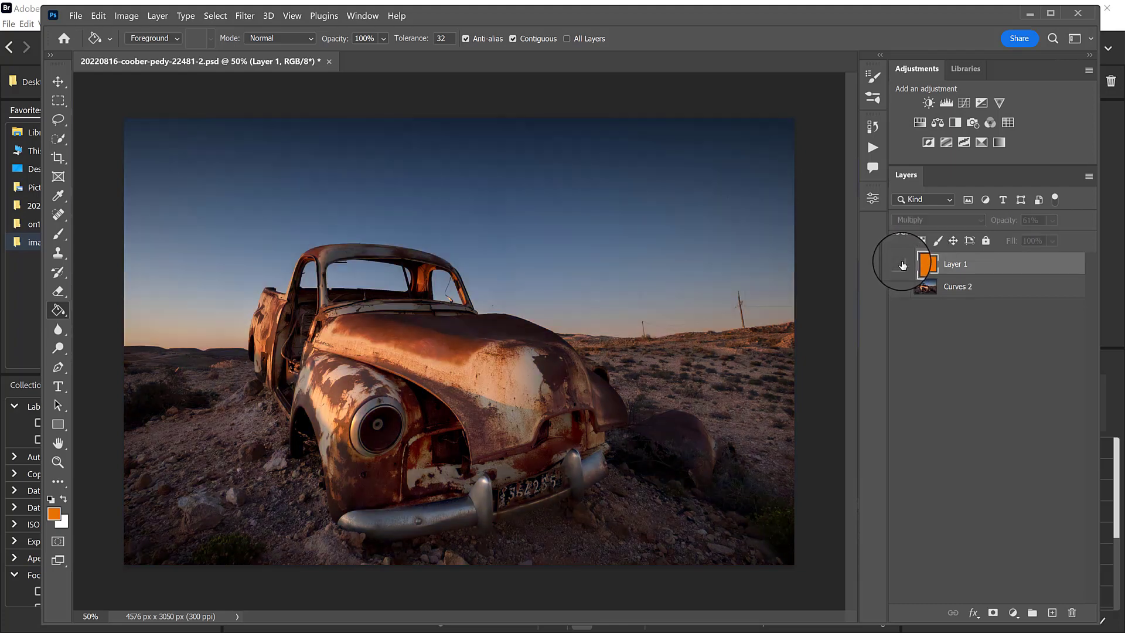
pyautogui.click(900, 267)
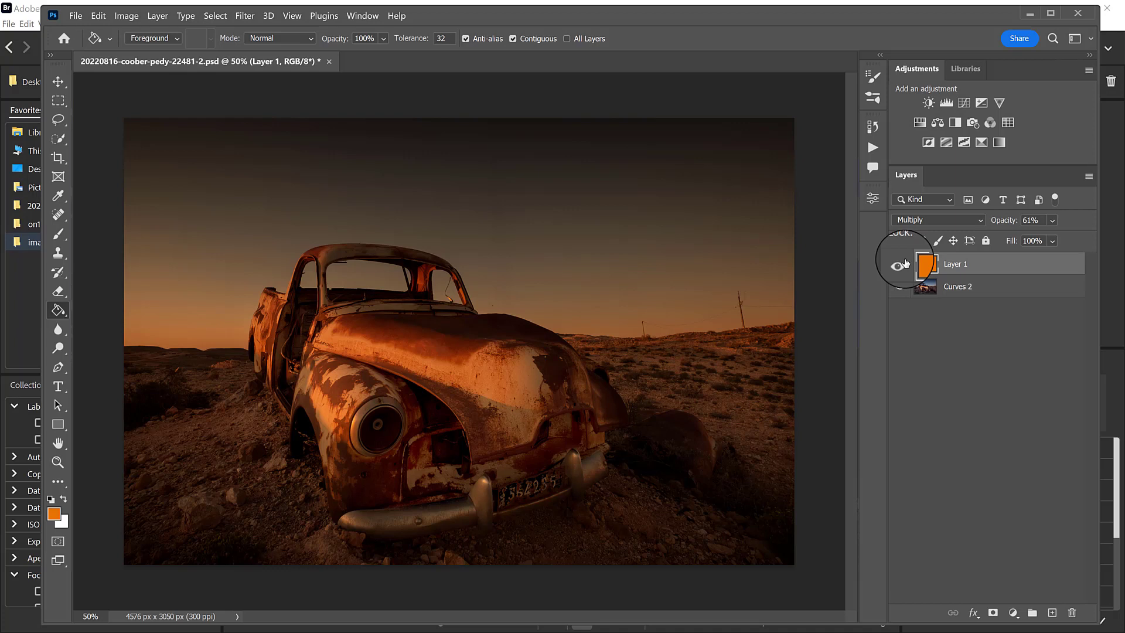
# Add a new layer, hide the orange layer, and fill the new layer with pink #dc8ae6.
pyautogui.click(1053, 612)
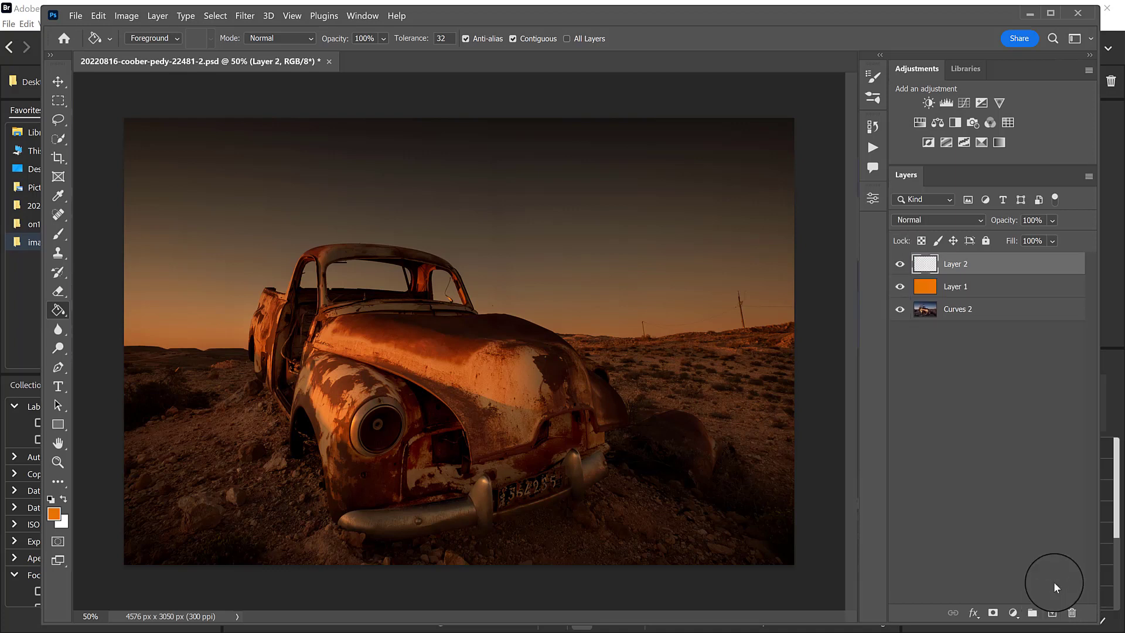
pyautogui.click(900, 288)
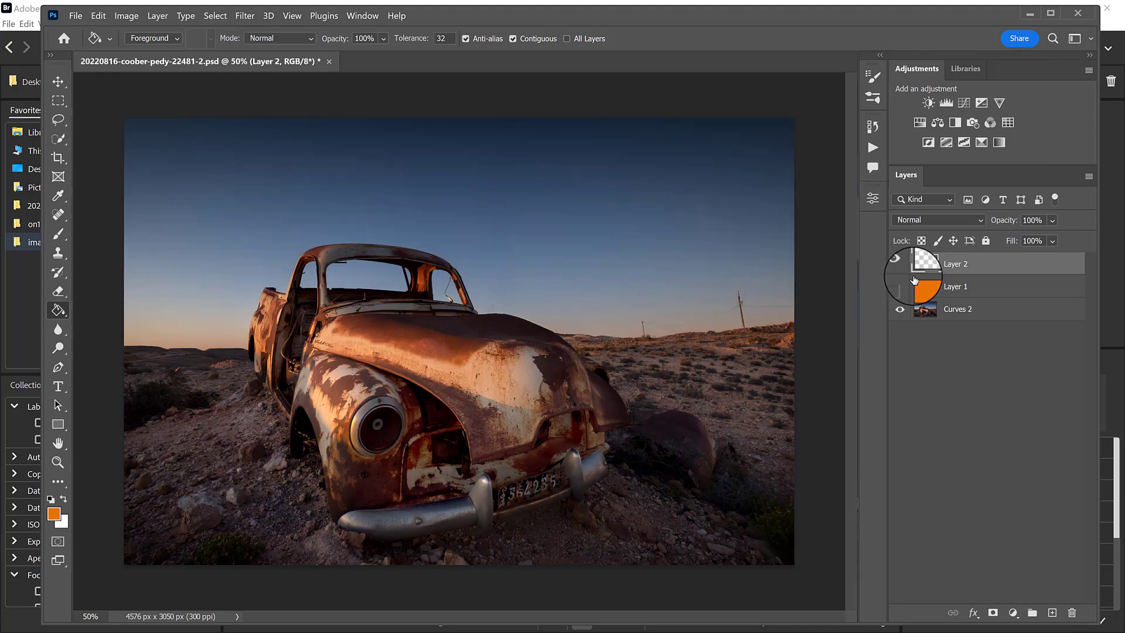
pyautogui.click(54, 515)
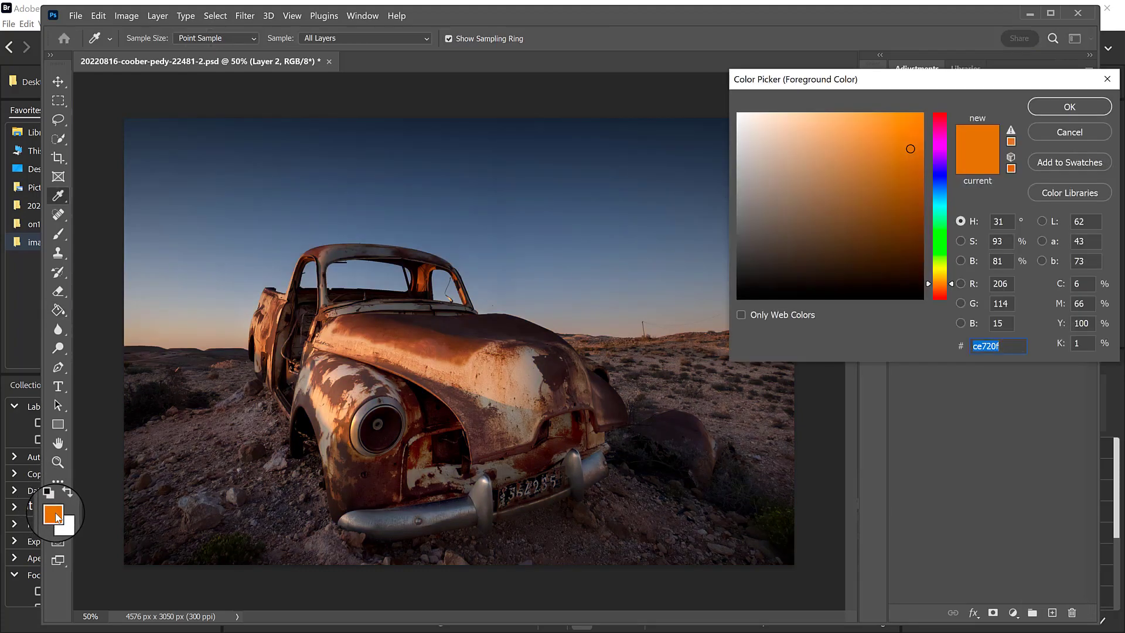
pyautogui.click(940, 148)
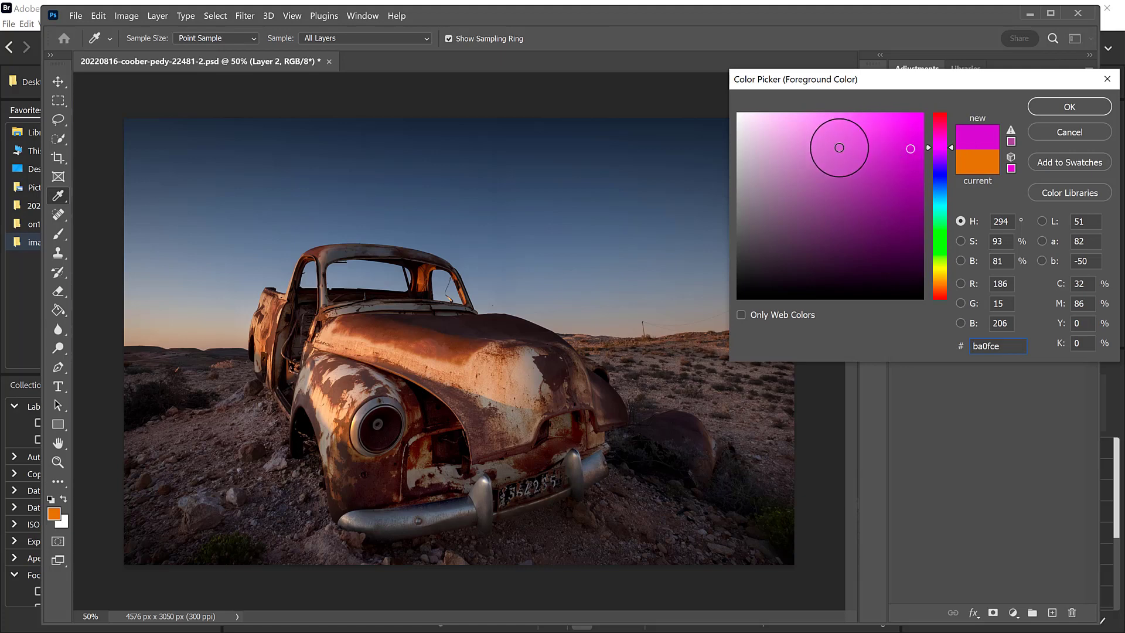
pyautogui.click(831, 131)
pyautogui.moveTo(831, 131)
pyautogui.mouseDown()
pyautogui.moveTo(848, 118)
pyautogui.moveTo(812, 121)
pyautogui.moveTo(831, 120)
pyautogui.mouseUp()
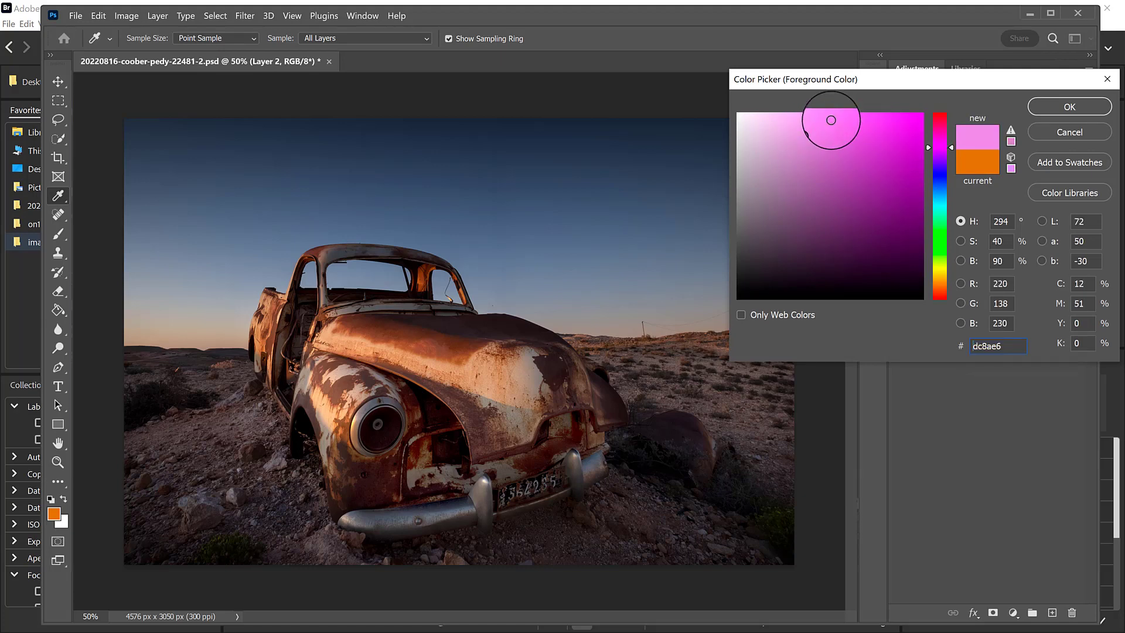
pyautogui.click(1063, 107)
pyautogui.click(504, 279)
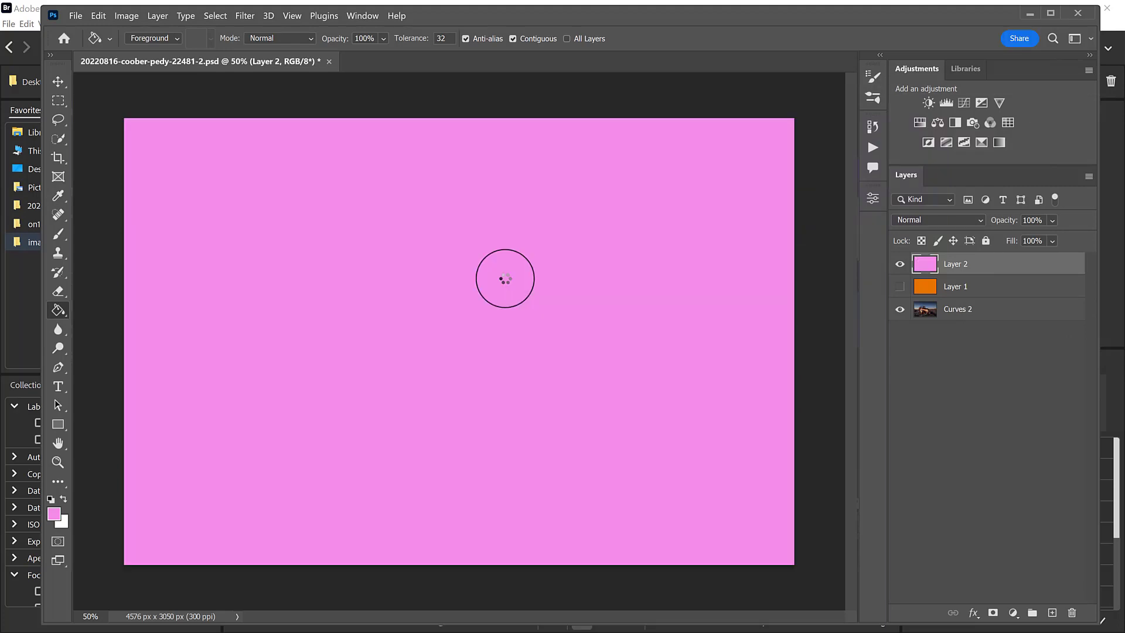
# Set the pink fill layer's blend mode to Soft Light and its opacity to 37%.
pyautogui.click(955, 220)
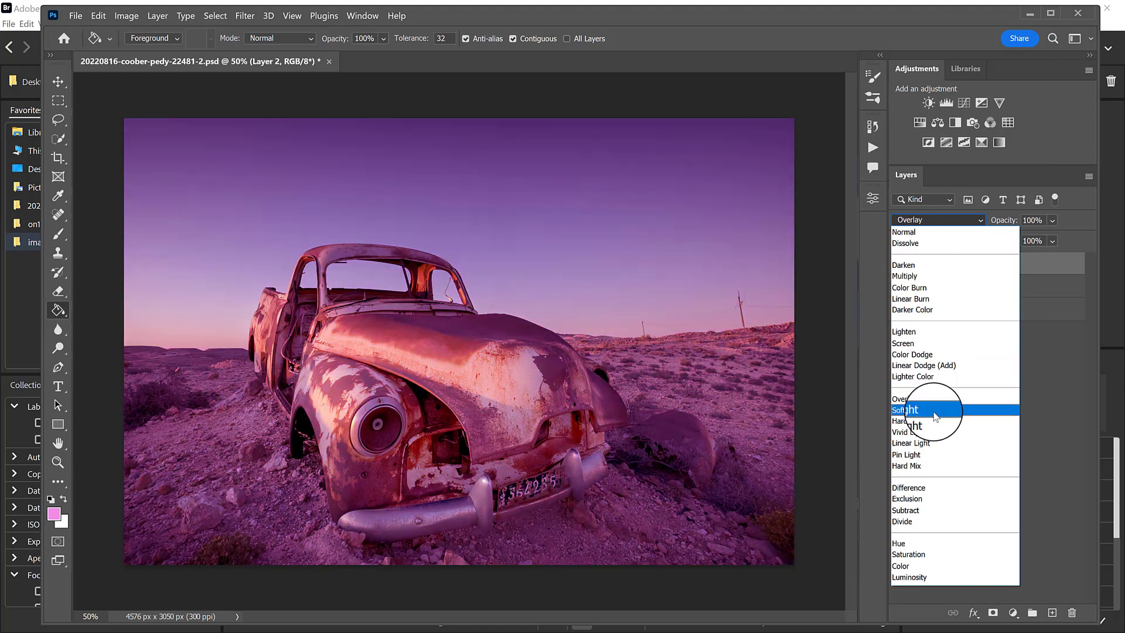
pyautogui.click(934, 416)
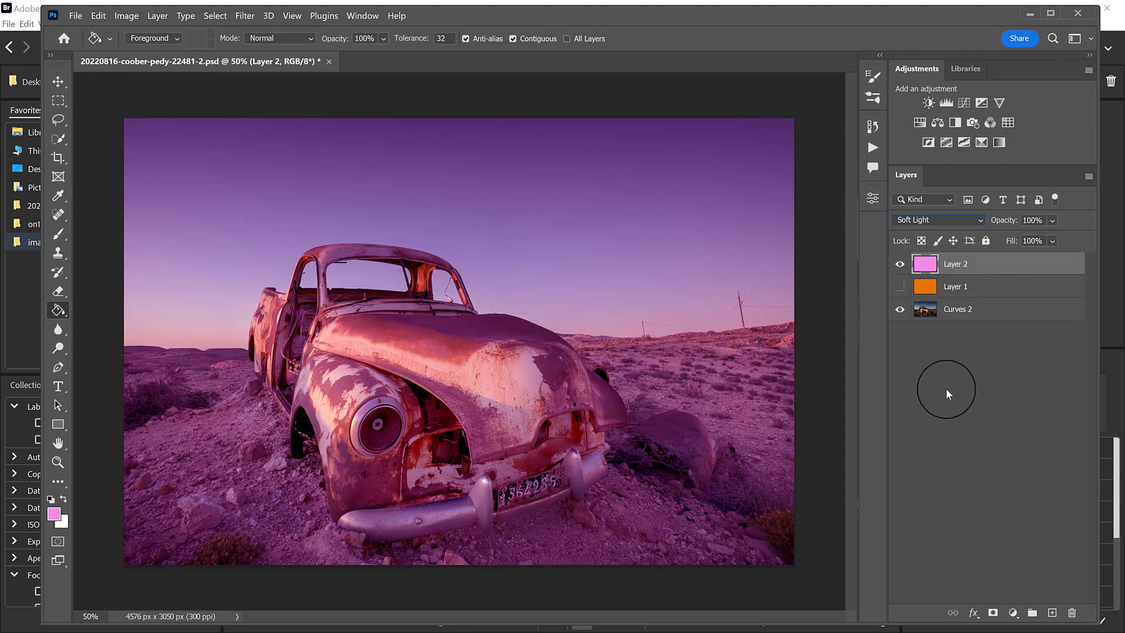
pyautogui.moveTo(1010, 222); pyautogui.dragTo(962, 226)
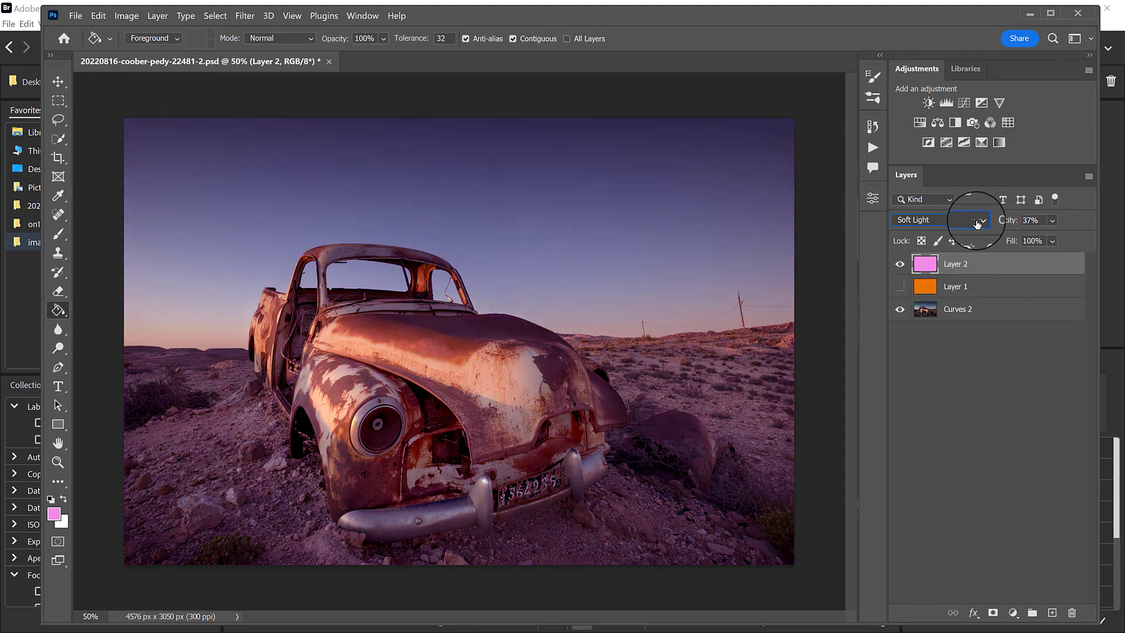
# Switch the pink fill layer off and on to compare the photo with and without it.
pyautogui.click(900, 264)
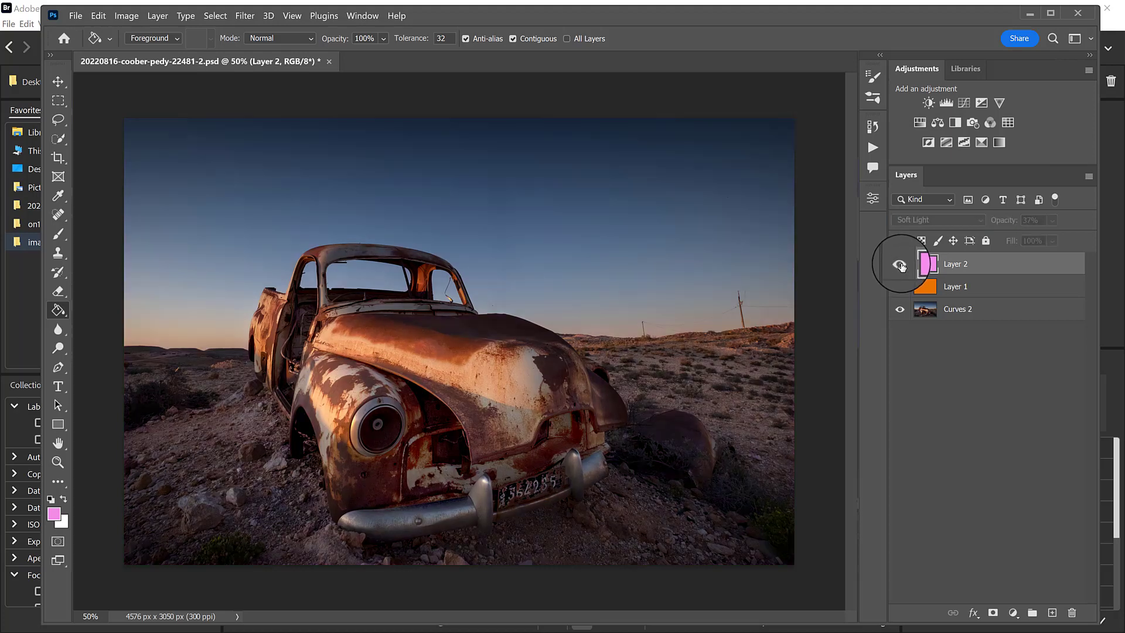
pyautogui.click(899, 263)
pyautogui.click(896, 262)
# Show the orange fill layer again and delete the pink fill layer.
pyautogui.click(898, 286)
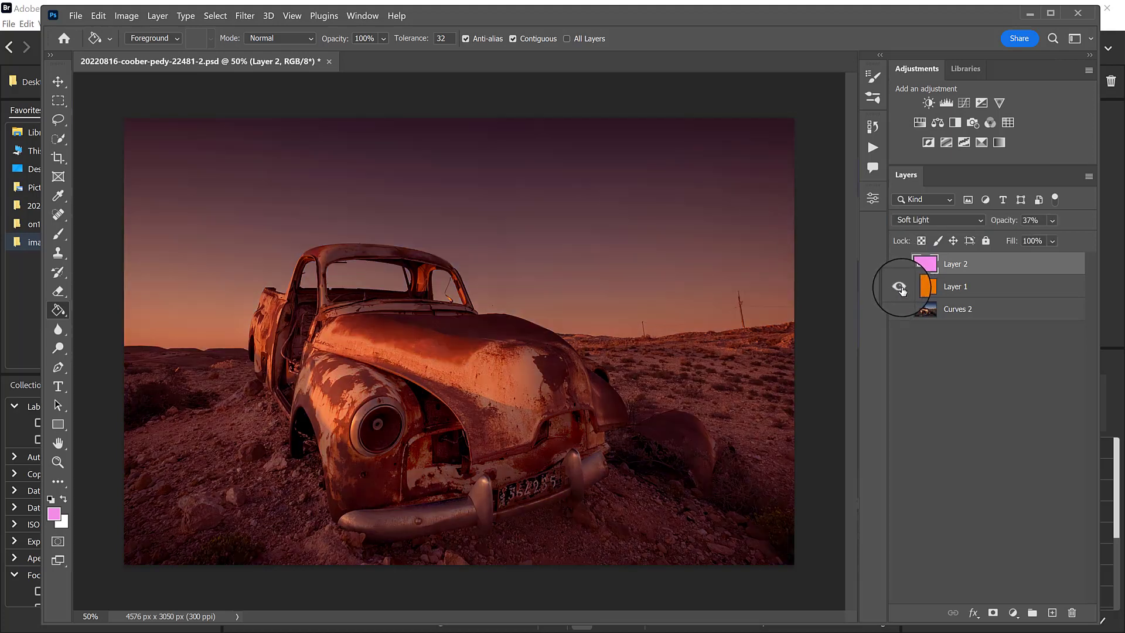
pyautogui.keyDown('alt'); pyautogui.click(899, 287); pyautogui.keyUp('alt')
pyautogui.moveTo(999, 267); pyautogui.dragTo(1071, 615)
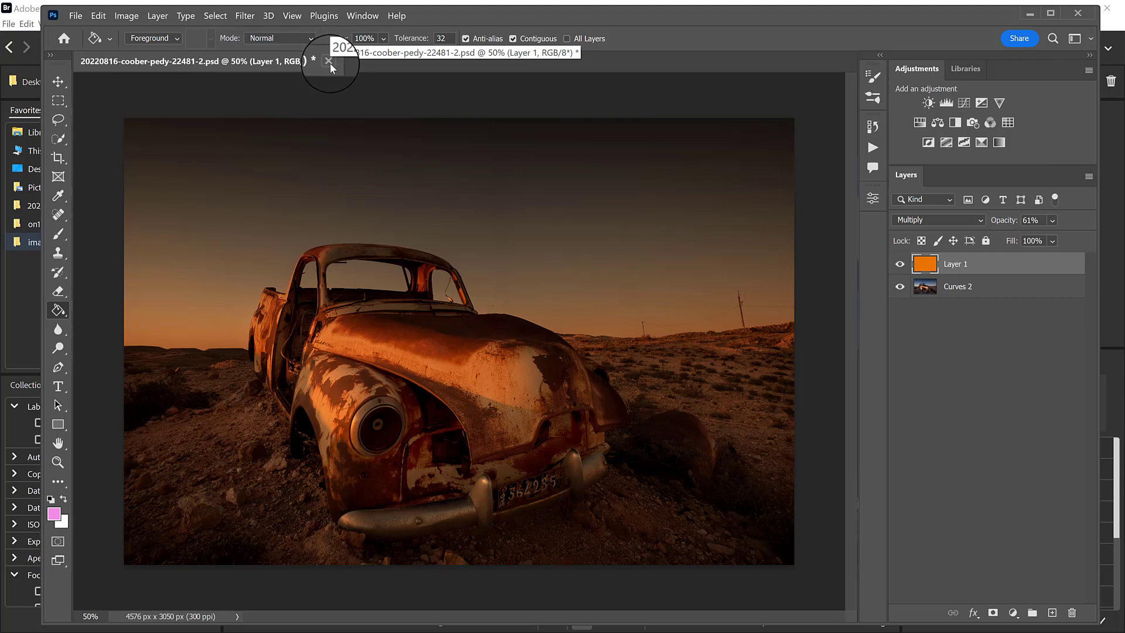
# Save the car photo as 20220816-coober-pedy-22481-3.psd in the images-processing folder with Maximize Compatibility on.
pyautogui.click(76, 16)
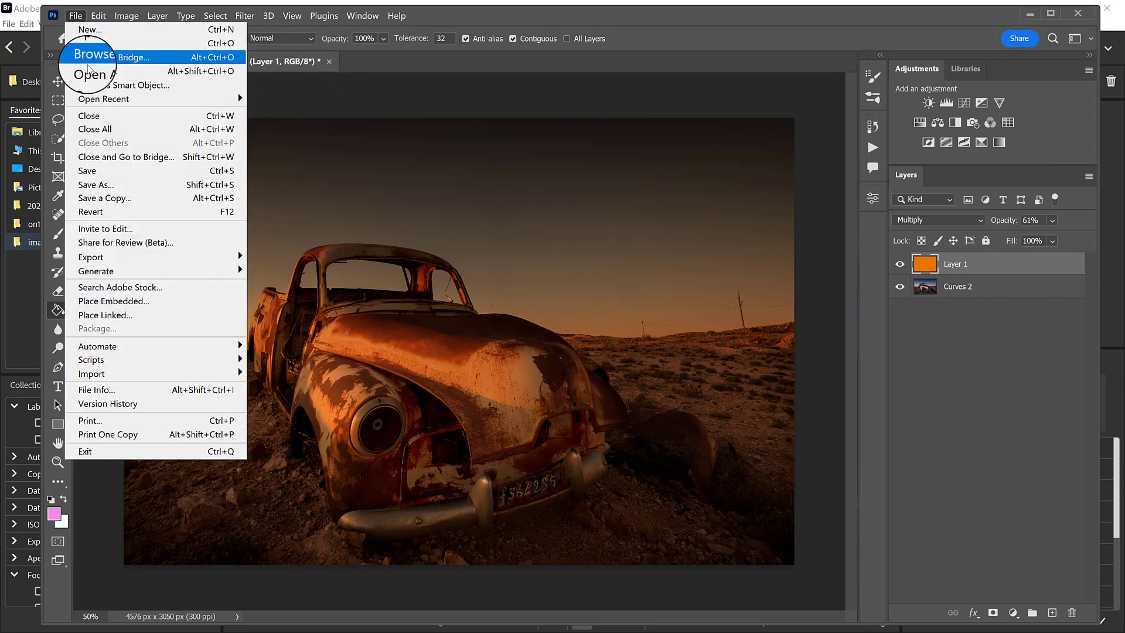
pyautogui.click(116, 184)
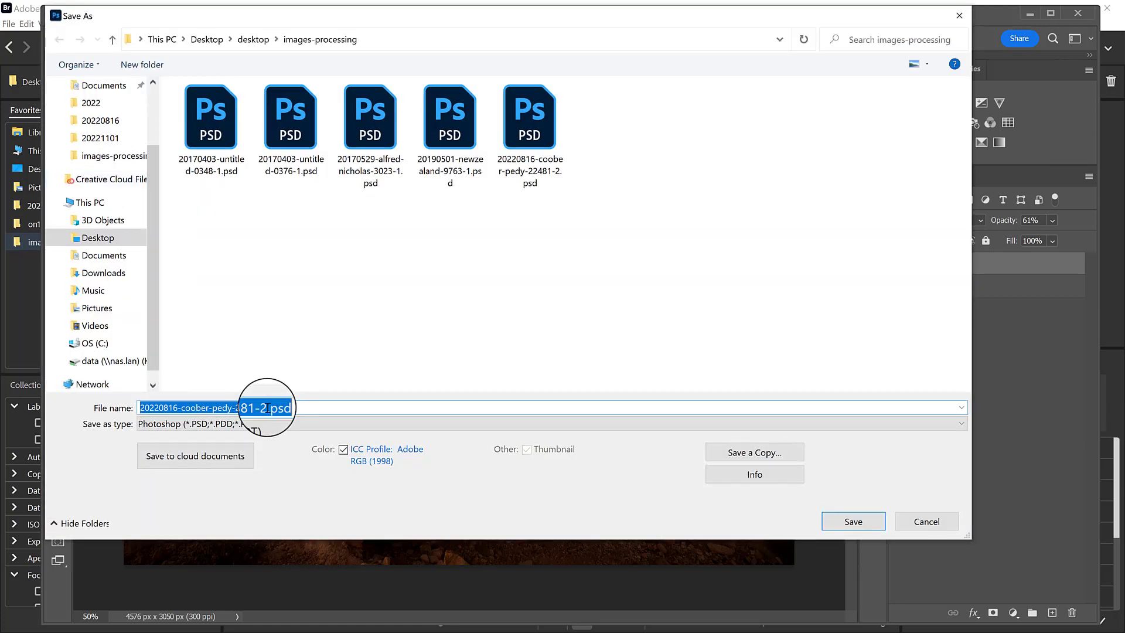
pyautogui.click(265, 409)
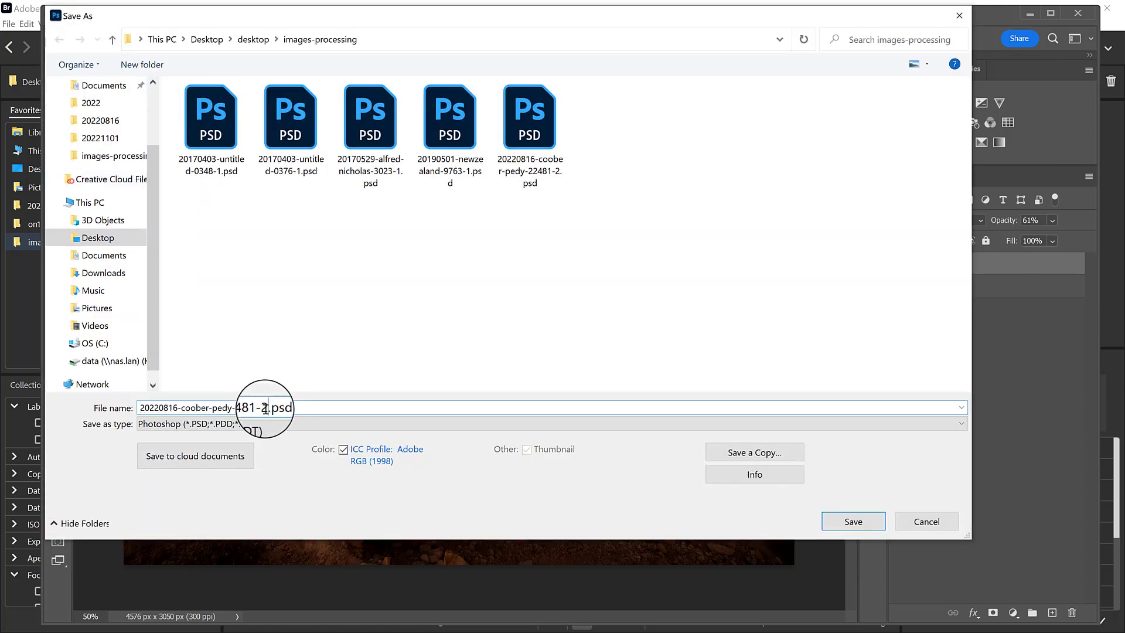
pyautogui.hotkey('shift', 'Left')
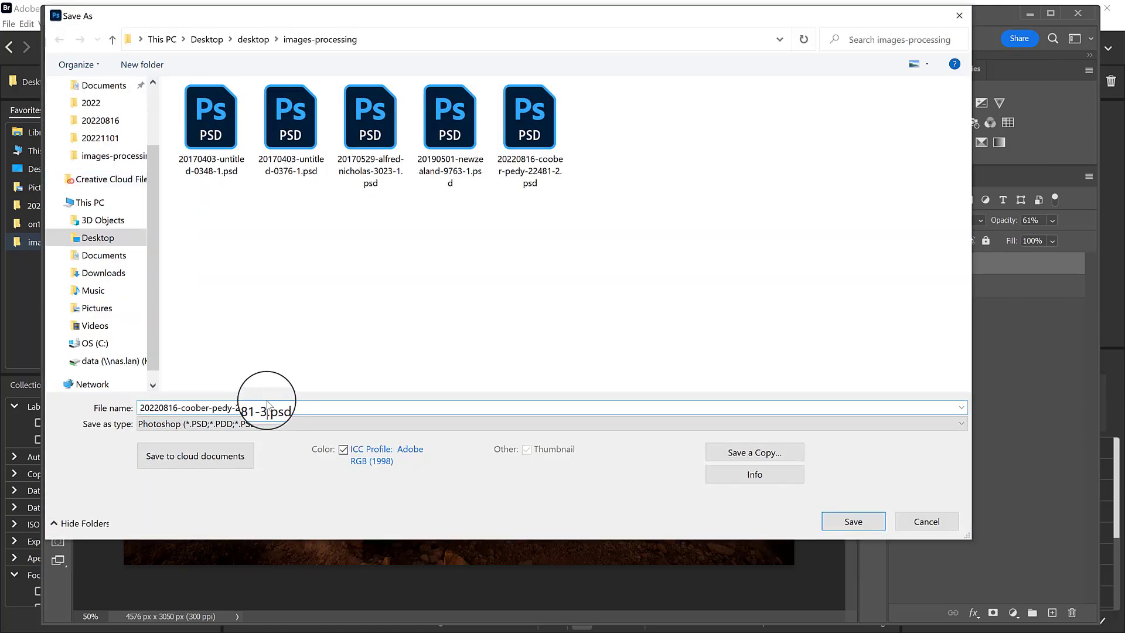
pyautogui.press('Return')
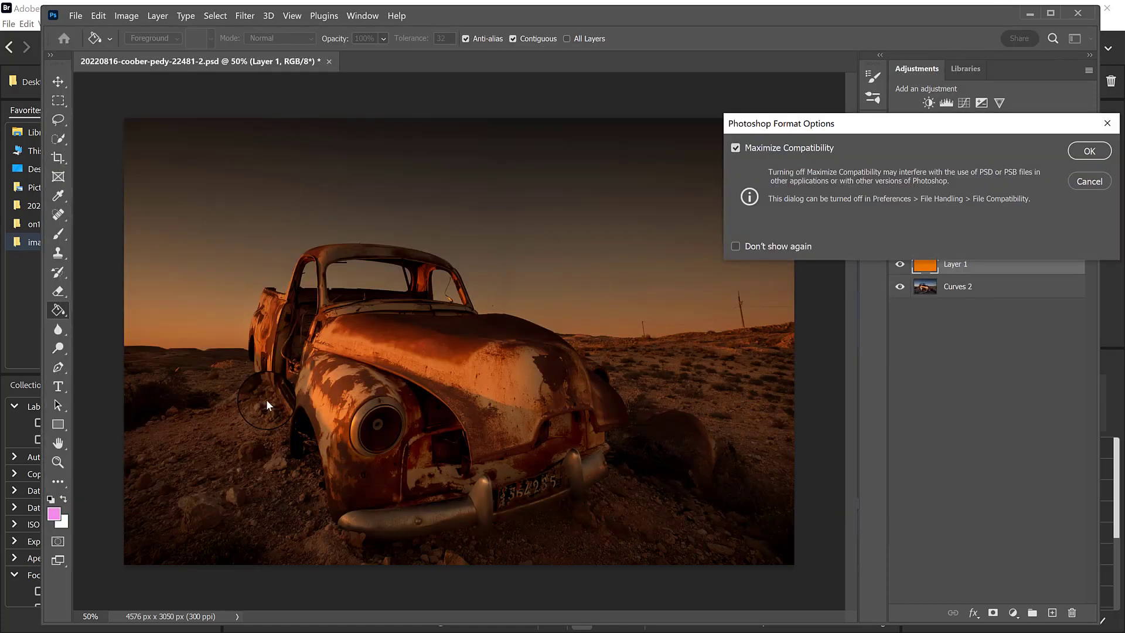
pyautogui.click(1088, 150)
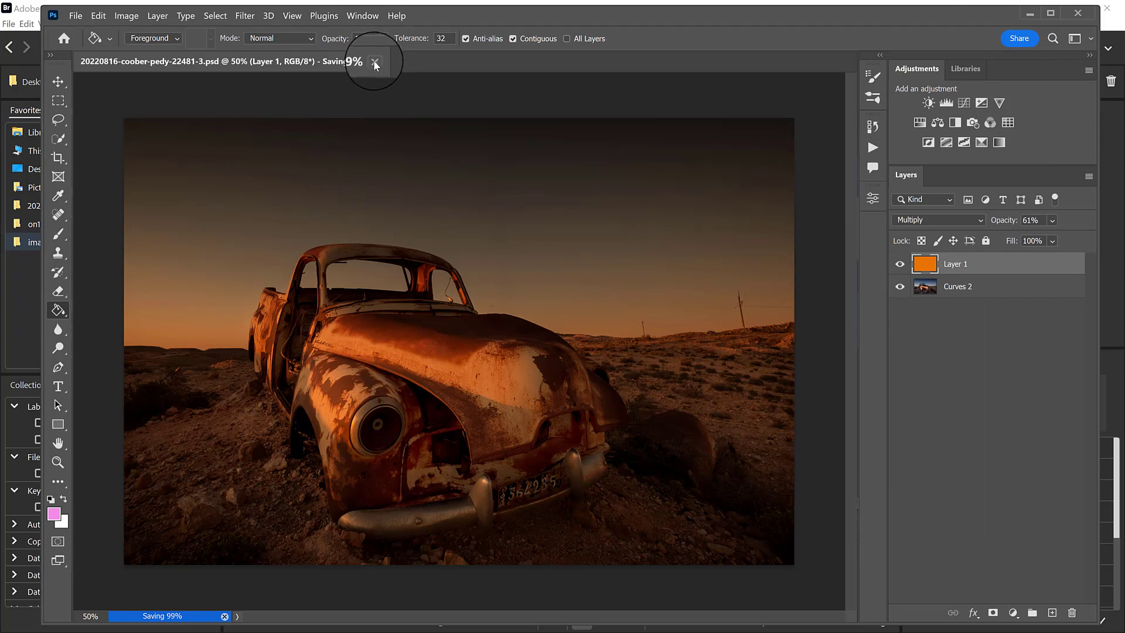
# Close the car photo and open 20170403-untitled-0376-1.psd from the images-processing folder in Bridge.
pyautogui.click(325, 61)
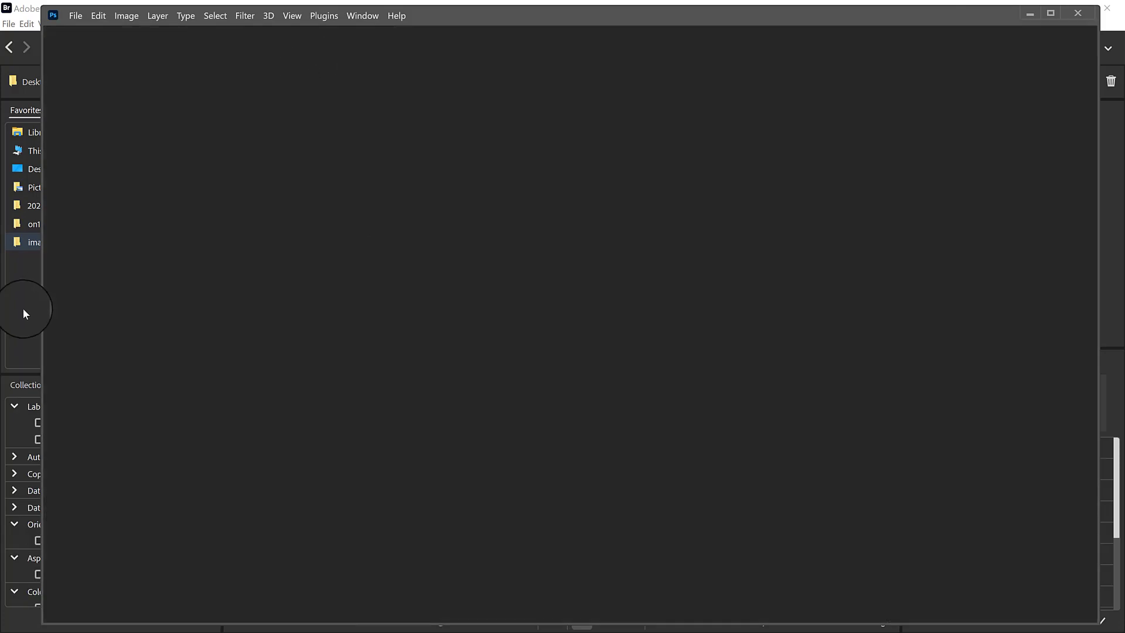
pyautogui.click(31, 326)
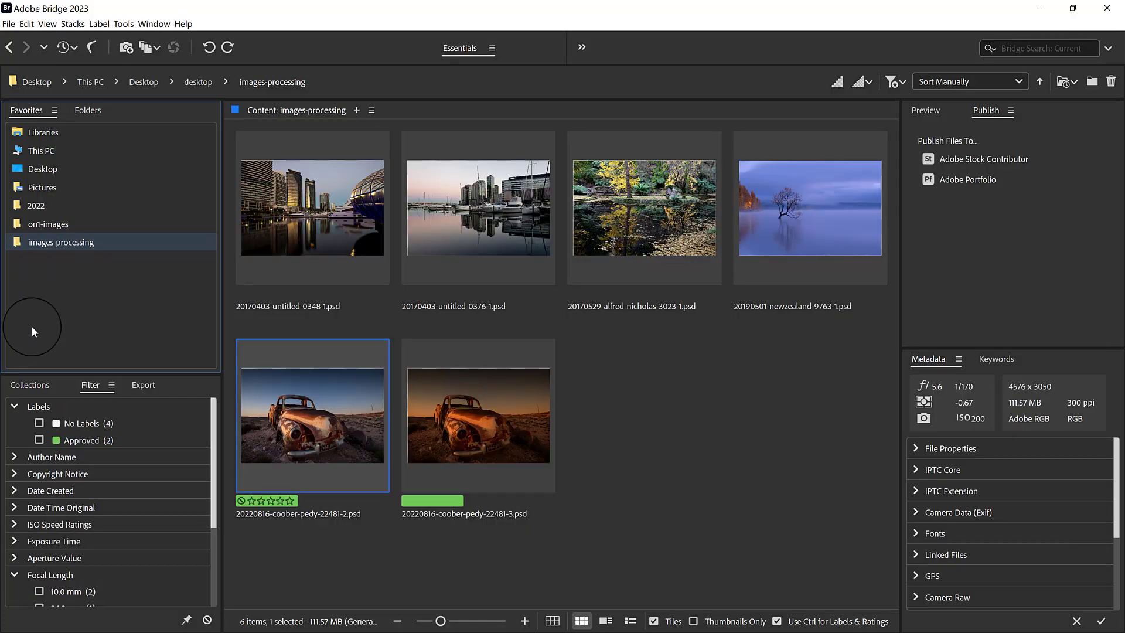
pyautogui.doubleClick(498, 205)
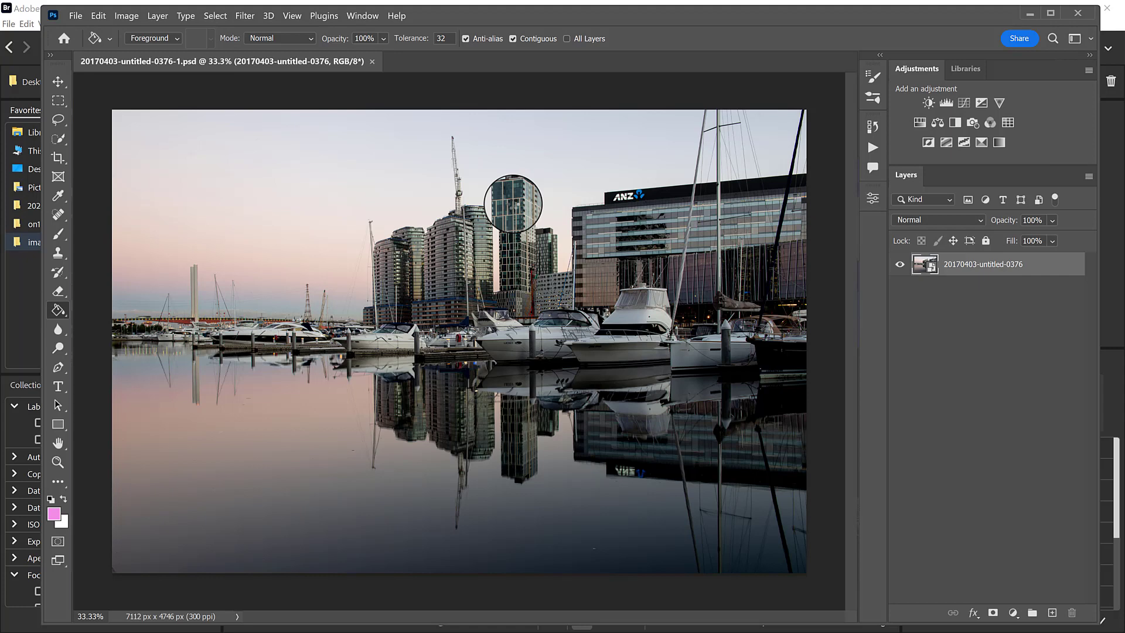
pyautogui.click(1003, 146)
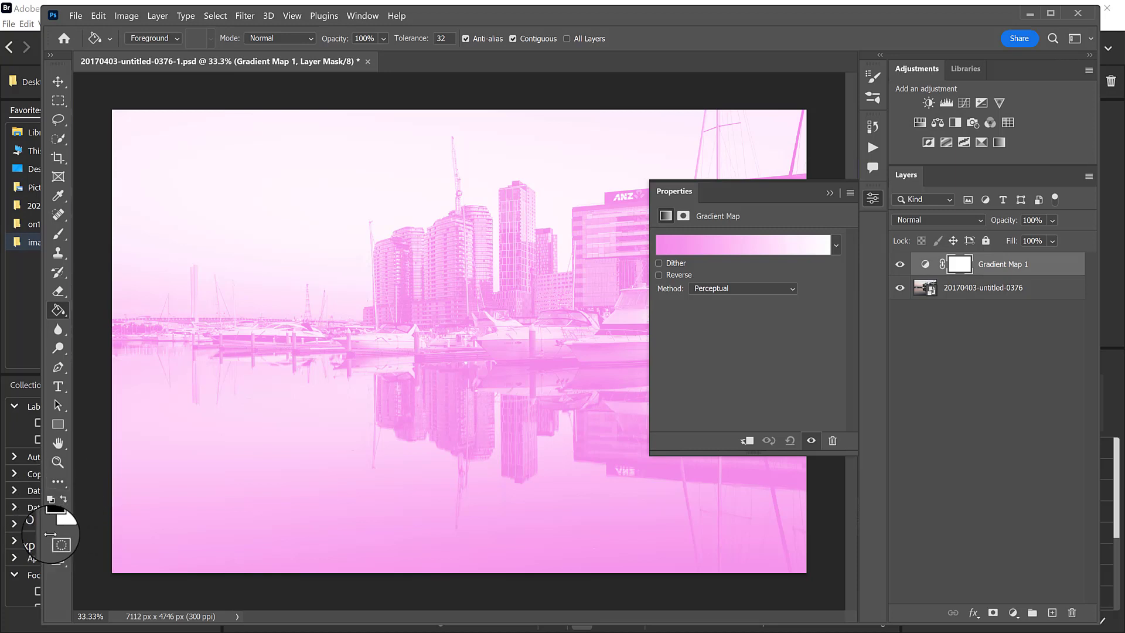
pyautogui.click(64, 498)
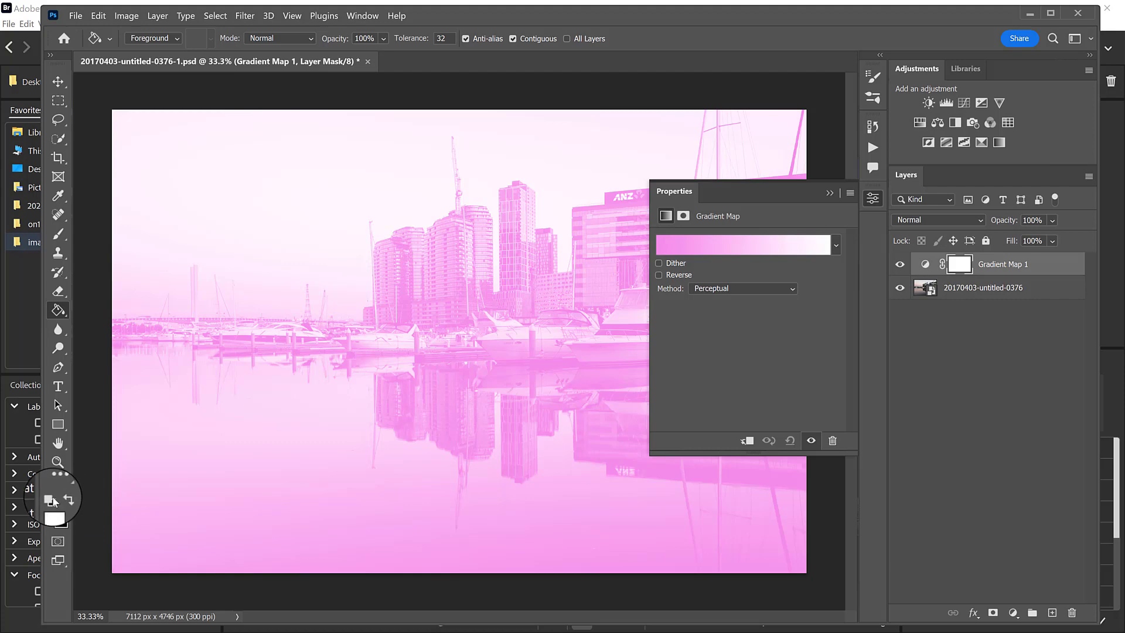
pyautogui.click(67, 499)
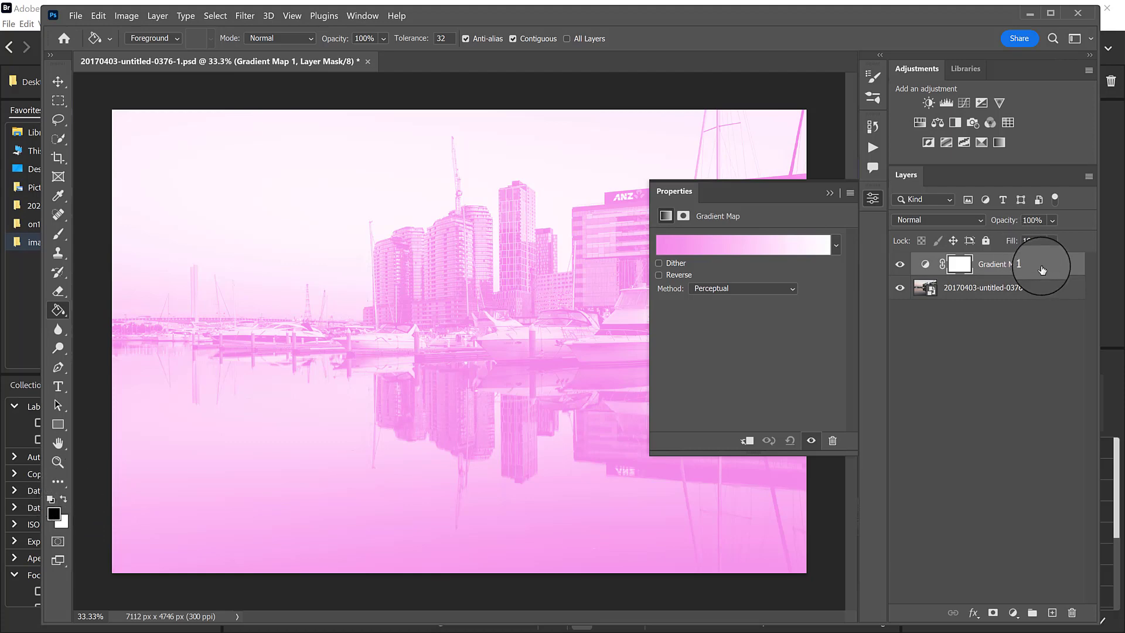
pyautogui.moveTo(1075, 261); pyautogui.dragTo(1072, 597)
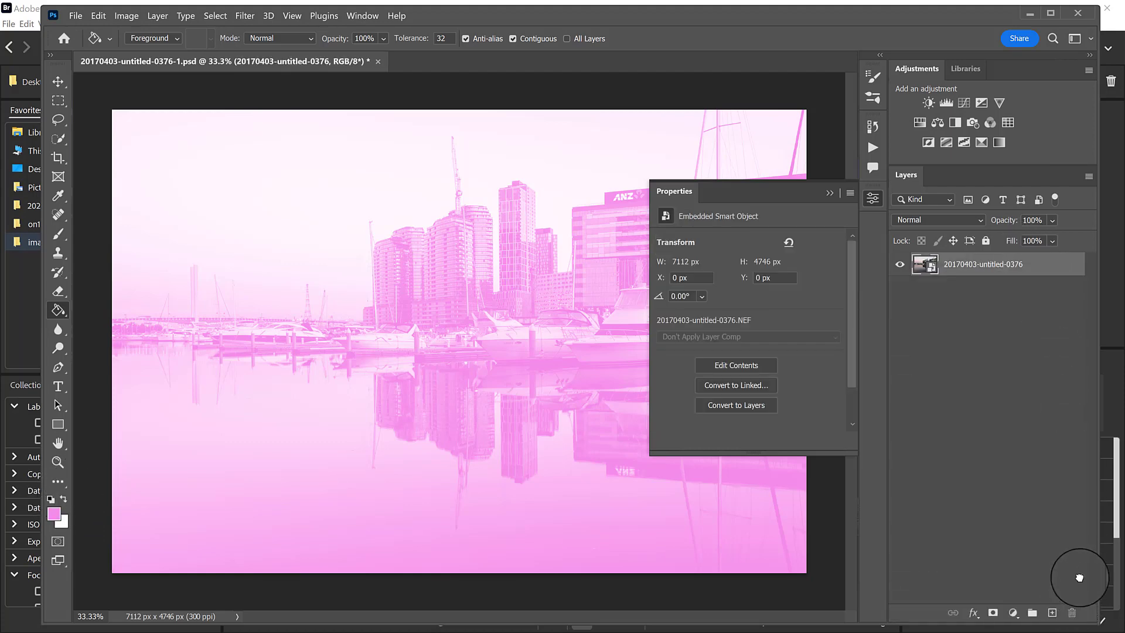
# Add a Gradient Map adjustment layer above the harbour photo and set its blend mode to Soft Light.
pyautogui.click(1007, 143)
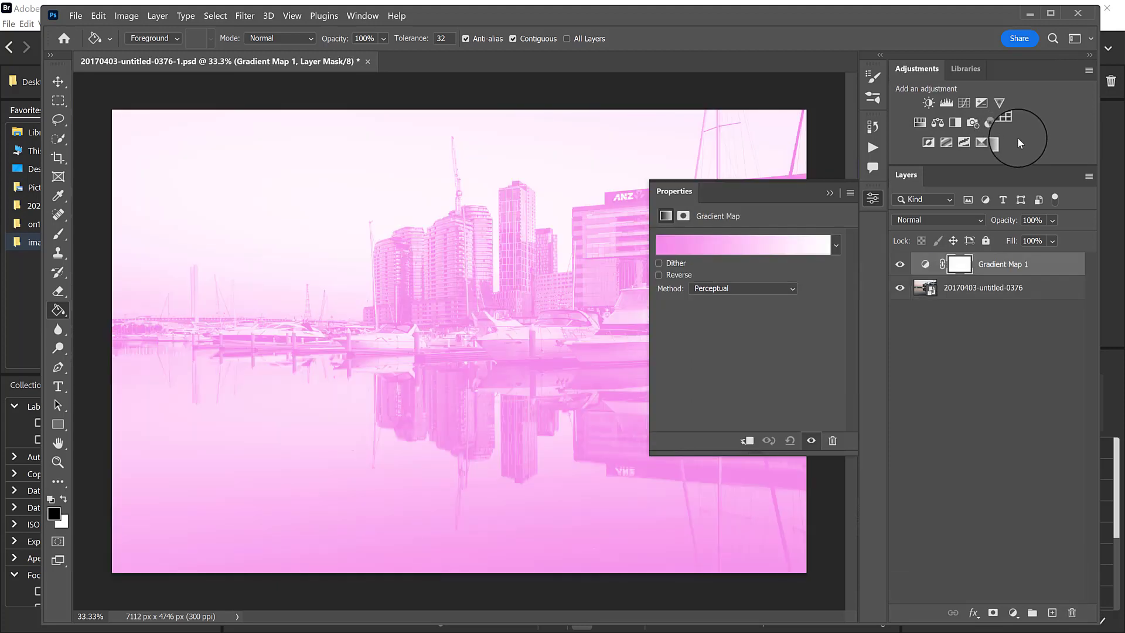
pyautogui.click(947, 222)
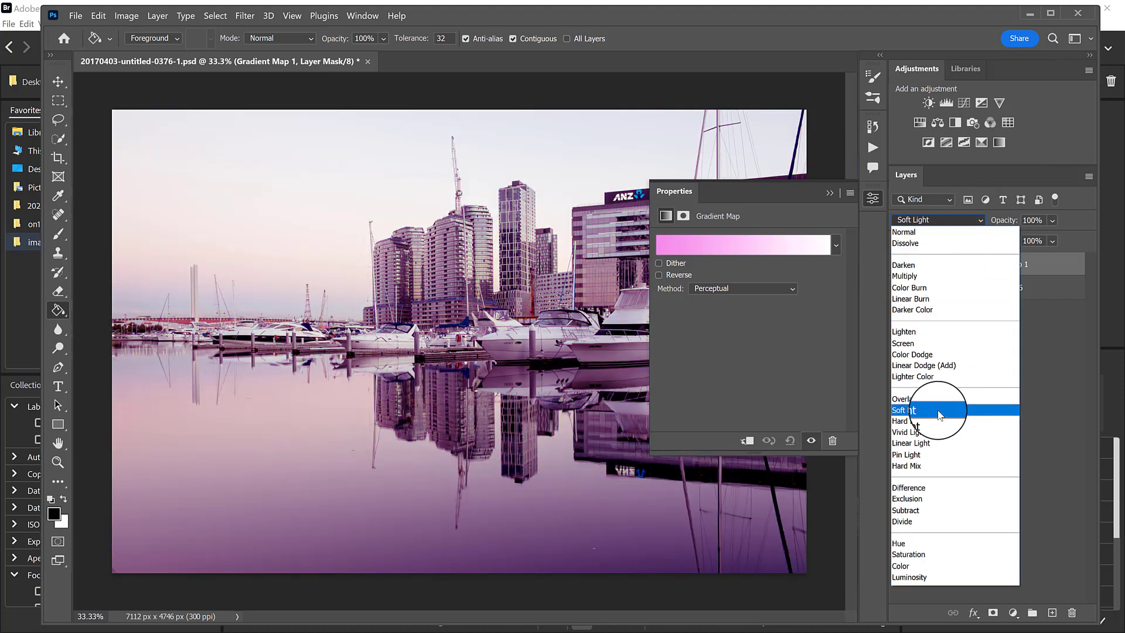
pyautogui.click(937, 410)
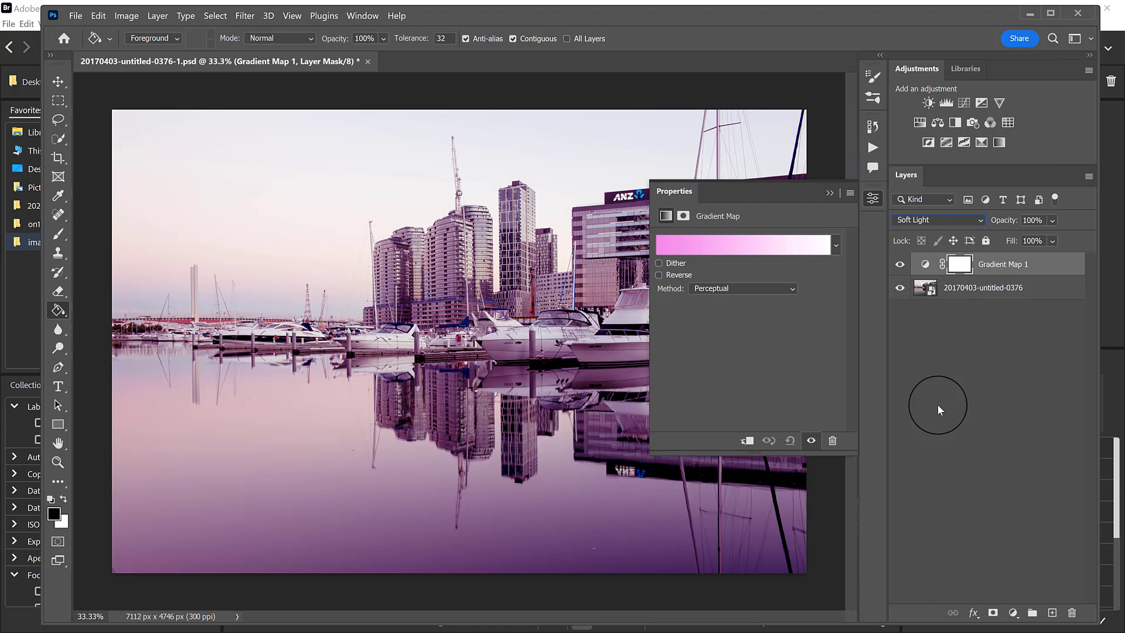
# Open the gradient map's gradient for editing and recolour its pink start stop to purple 55295a.
pyautogui.click(716, 244)
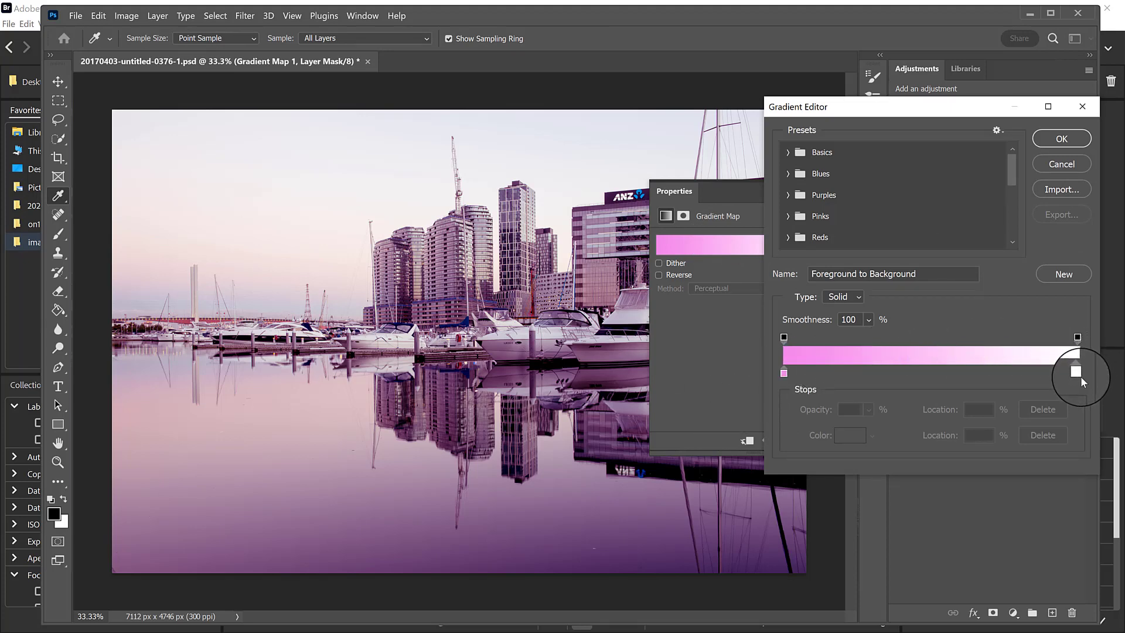
pyautogui.click(778, 375)
pyautogui.click(804, 363)
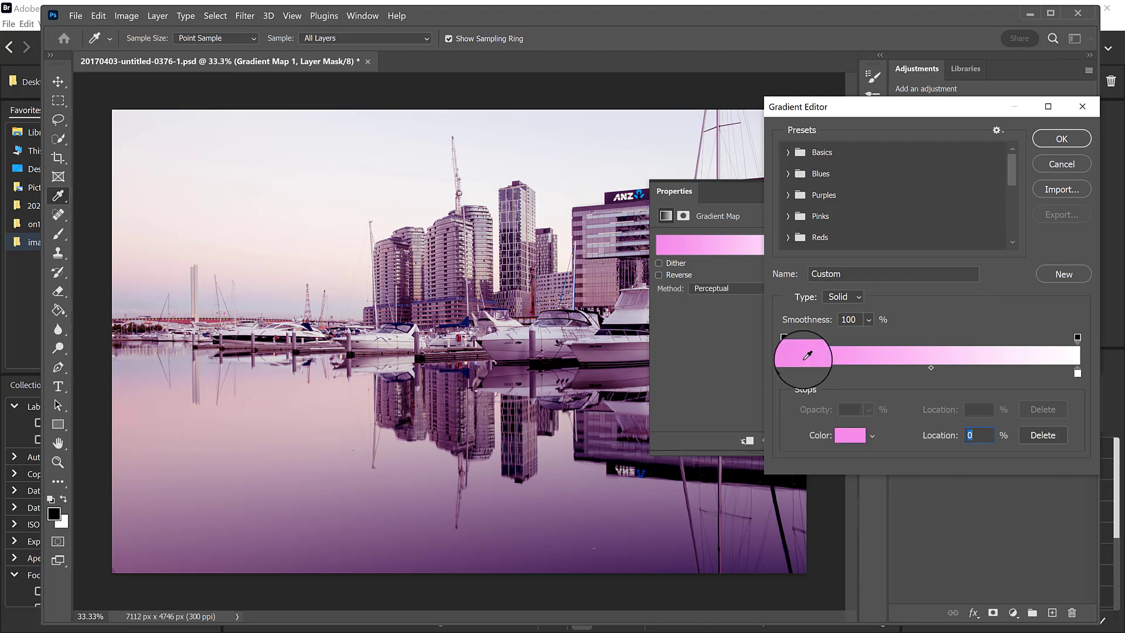
pyautogui.click(849, 439)
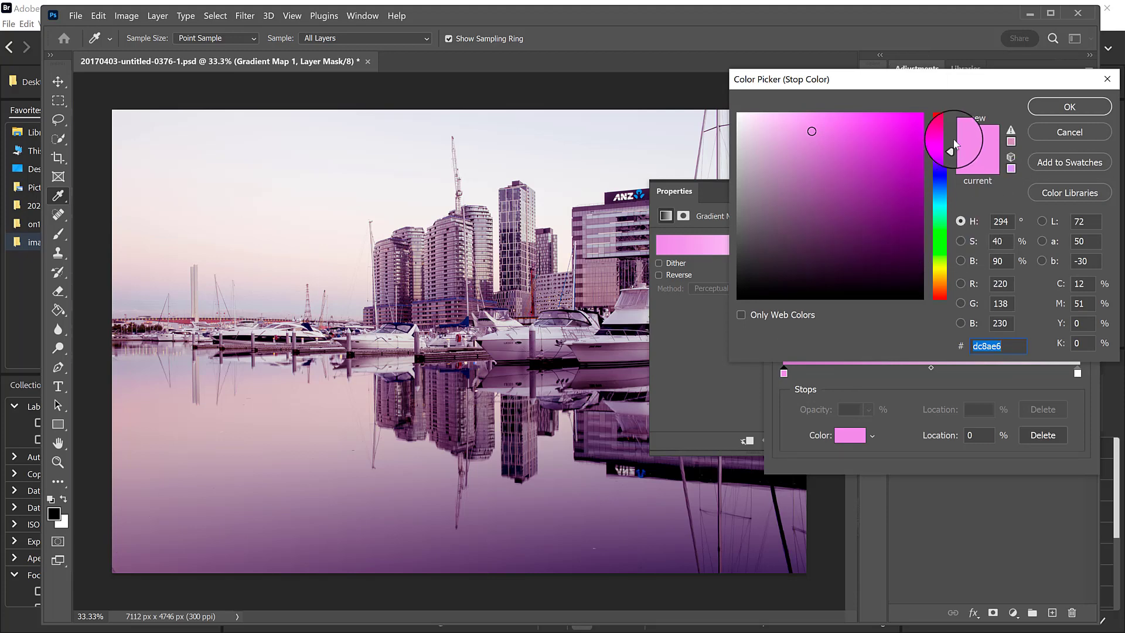
pyautogui.click(839, 231)
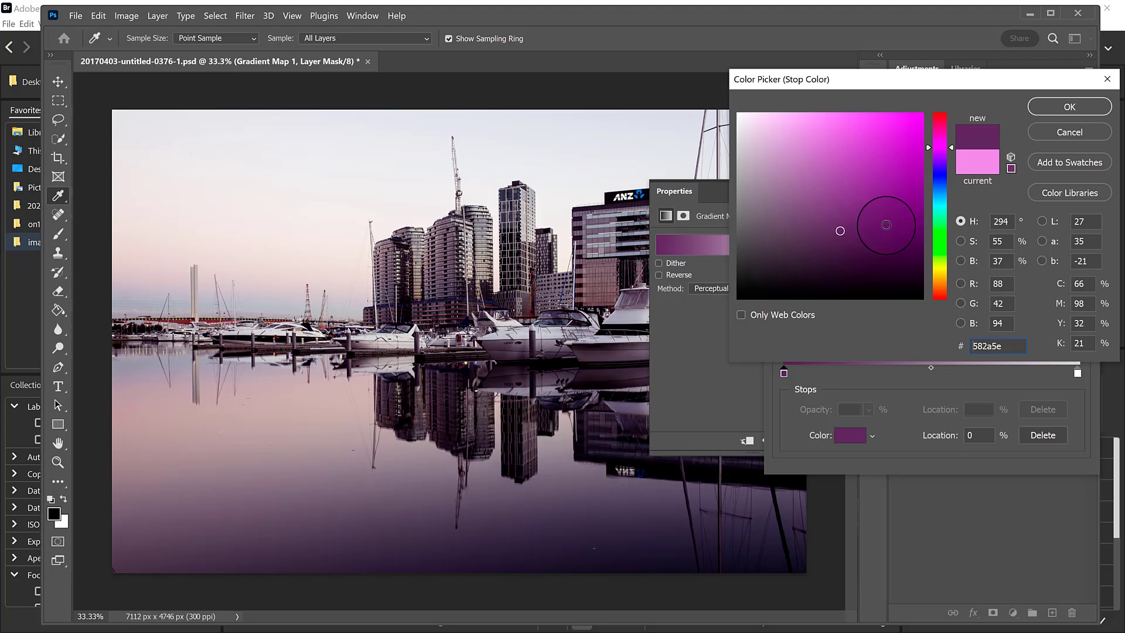
pyautogui.click(807, 244)
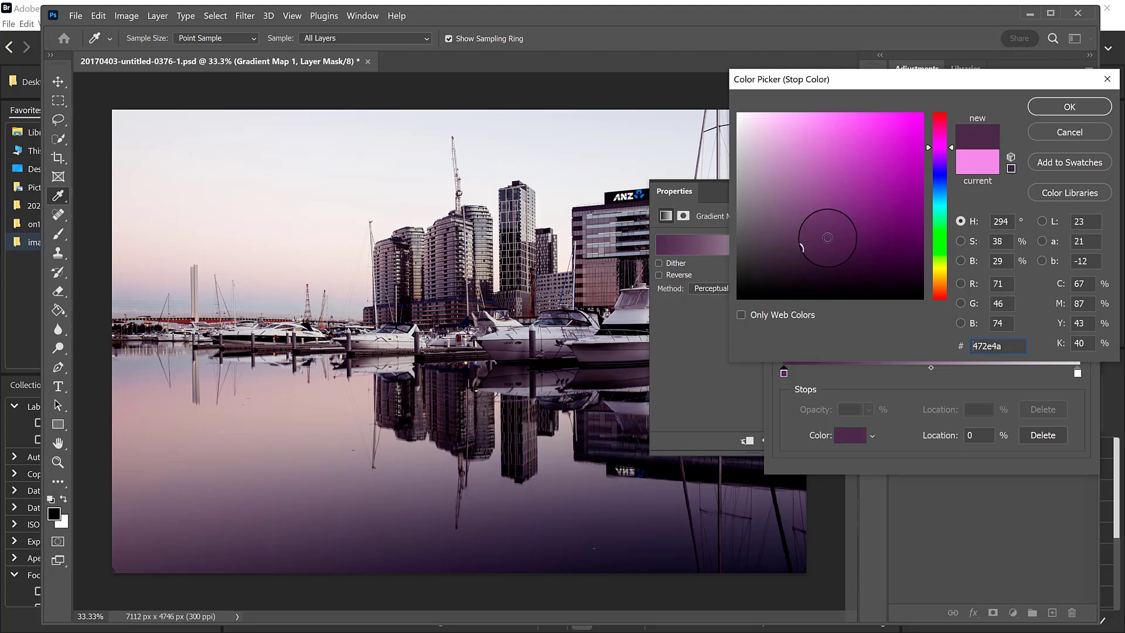
pyautogui.click(841, 247)
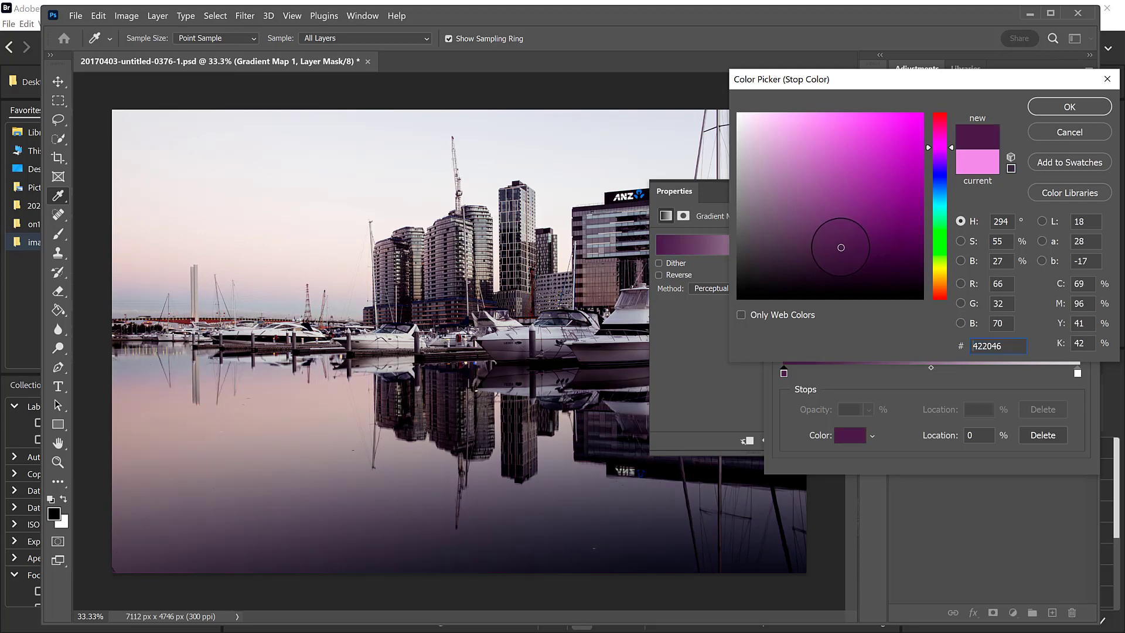
pyautogui.click(842, 235)
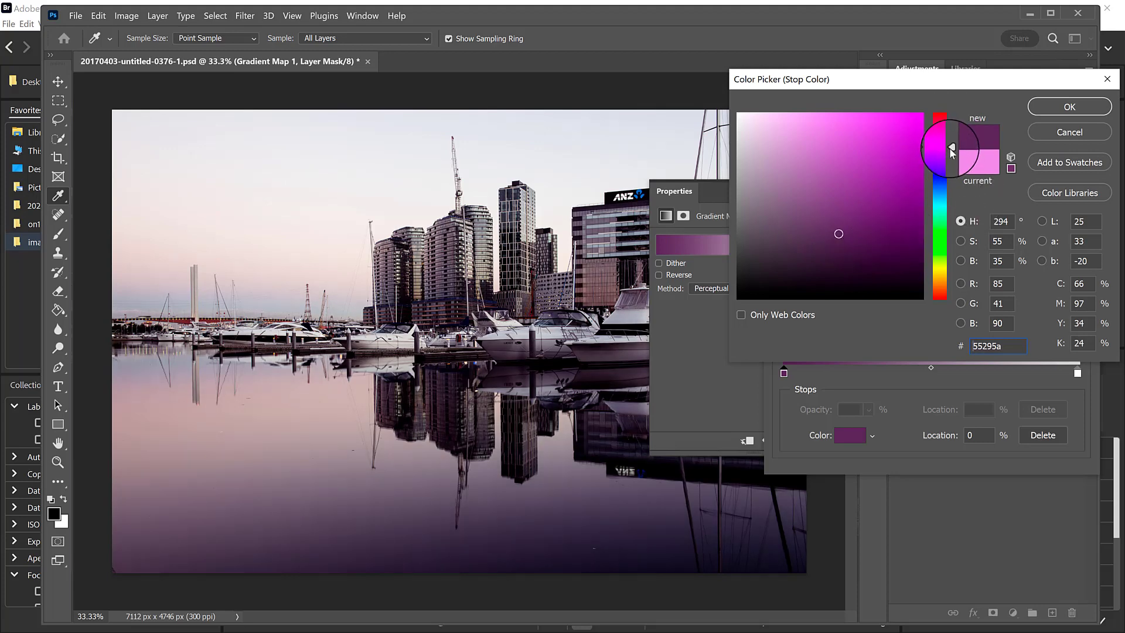
# Try orange d4a022 for the gradient's start stop and settle on dark purple 45284c.
pyautogui.moveTo(945, 154); pyautogui.dragTo(954, 275)
pyautogui.click(894, 144)
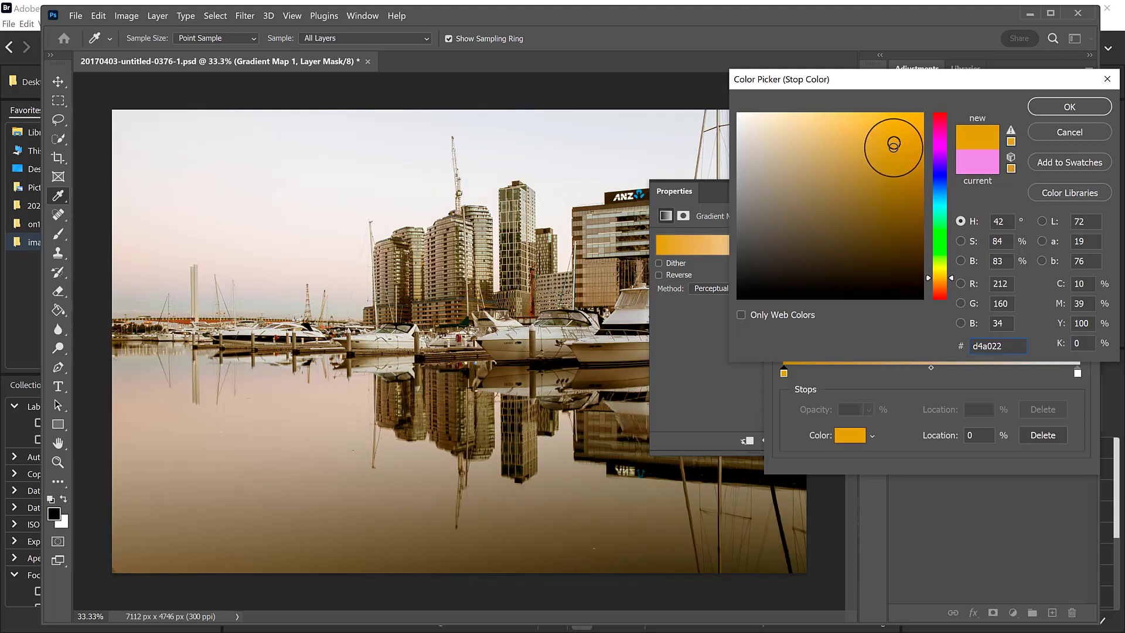
pyautogui.click(945, 153)
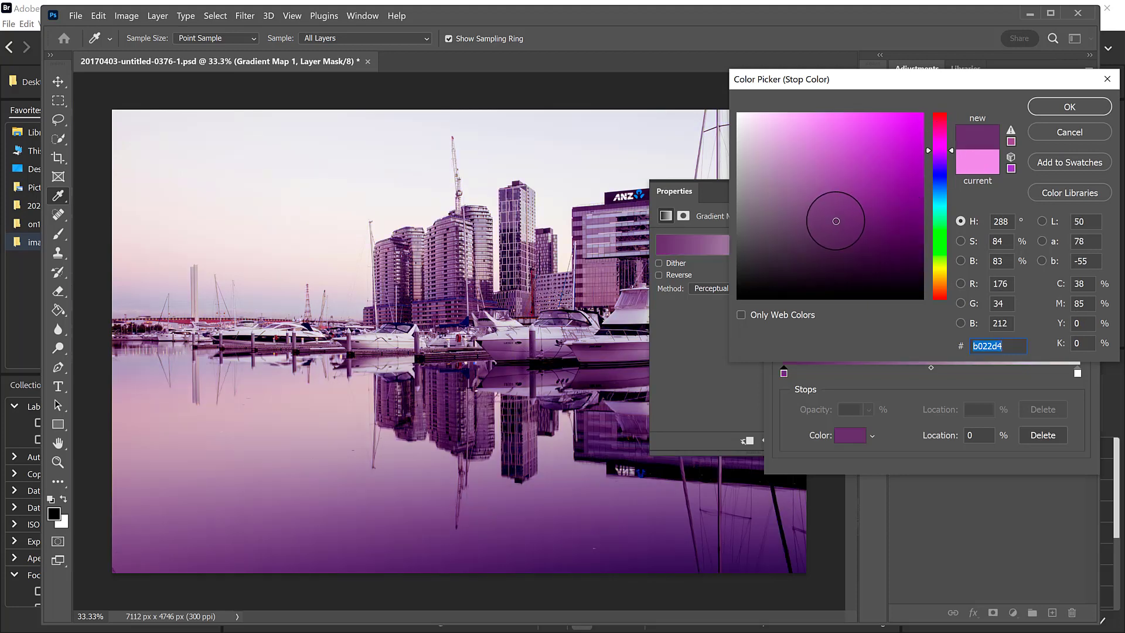
pyautogui.click(825, 244)
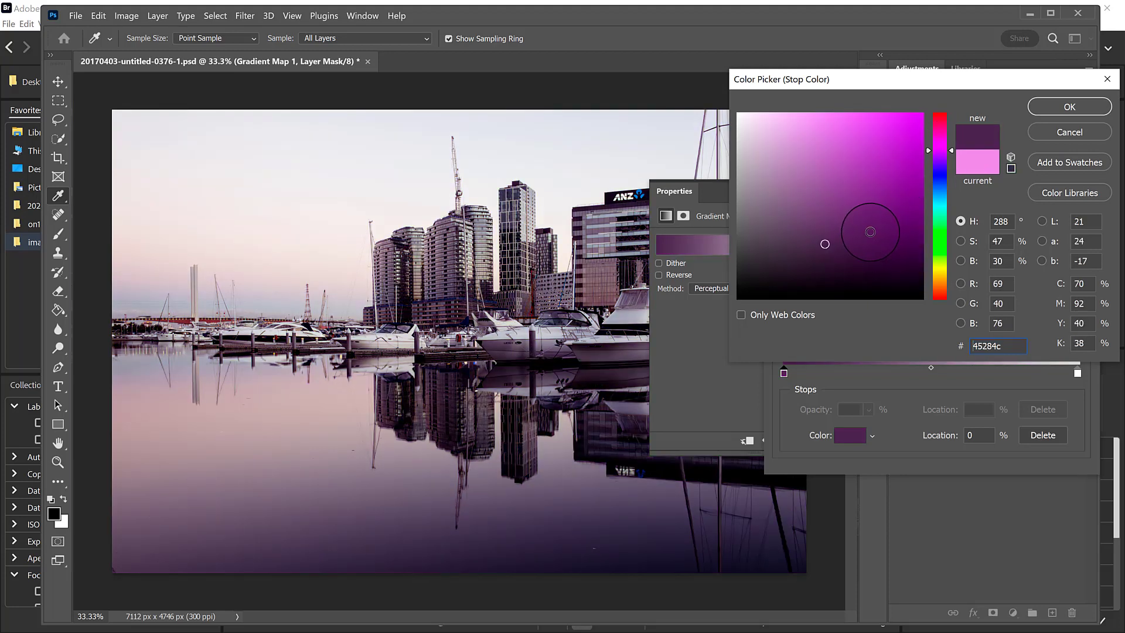
pyautogui.click(1042, 115)
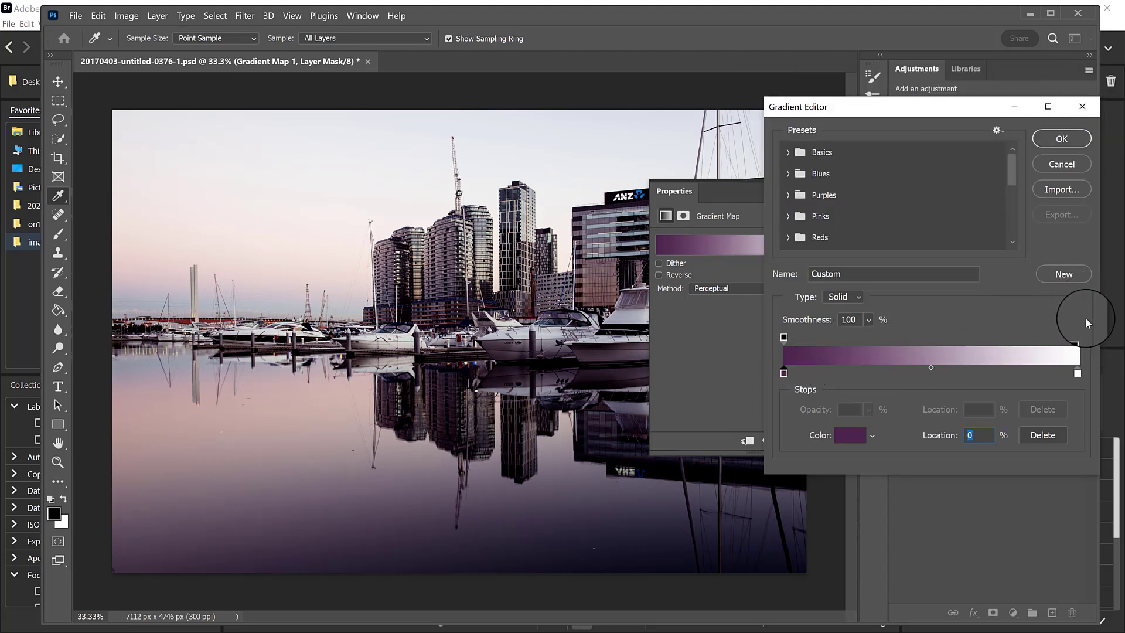
# Set the gradient's white end stop to location 99% and recolour it through pinks and dark reds to red 9c1111.
pyautogui.click(1077, 373)
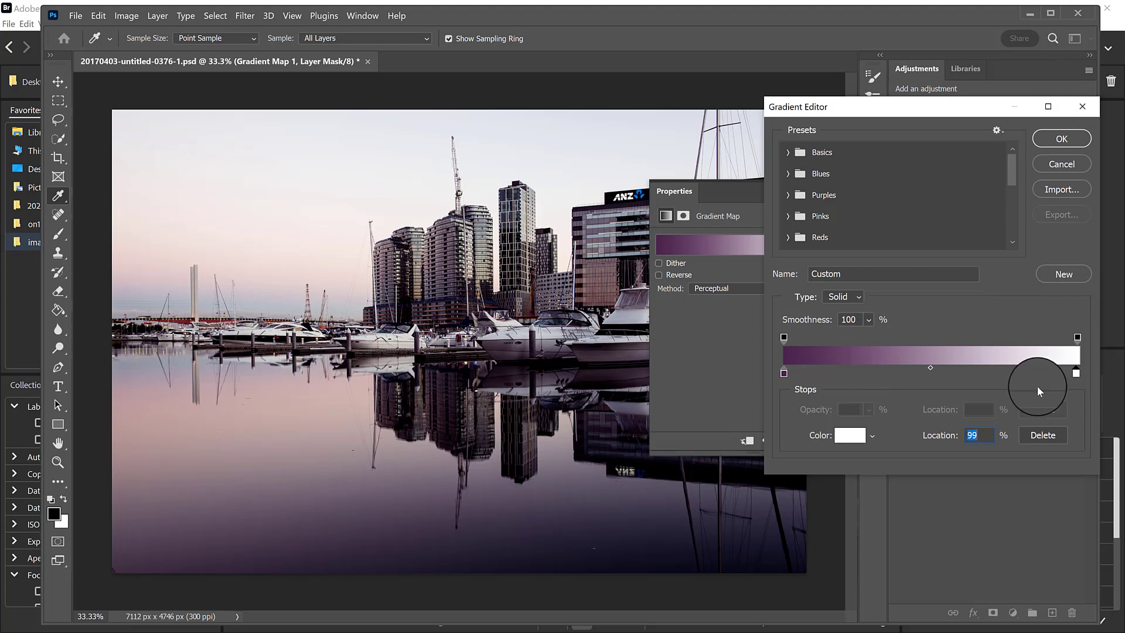
pyautogui.click(850, 440)
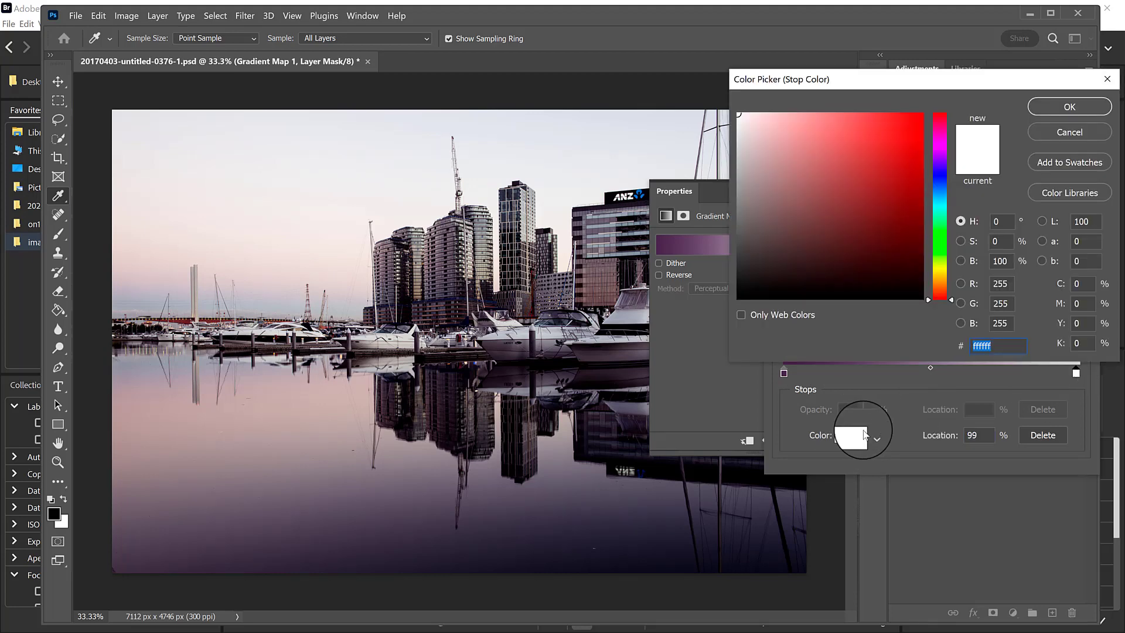
pyautogui.click(773, 141)
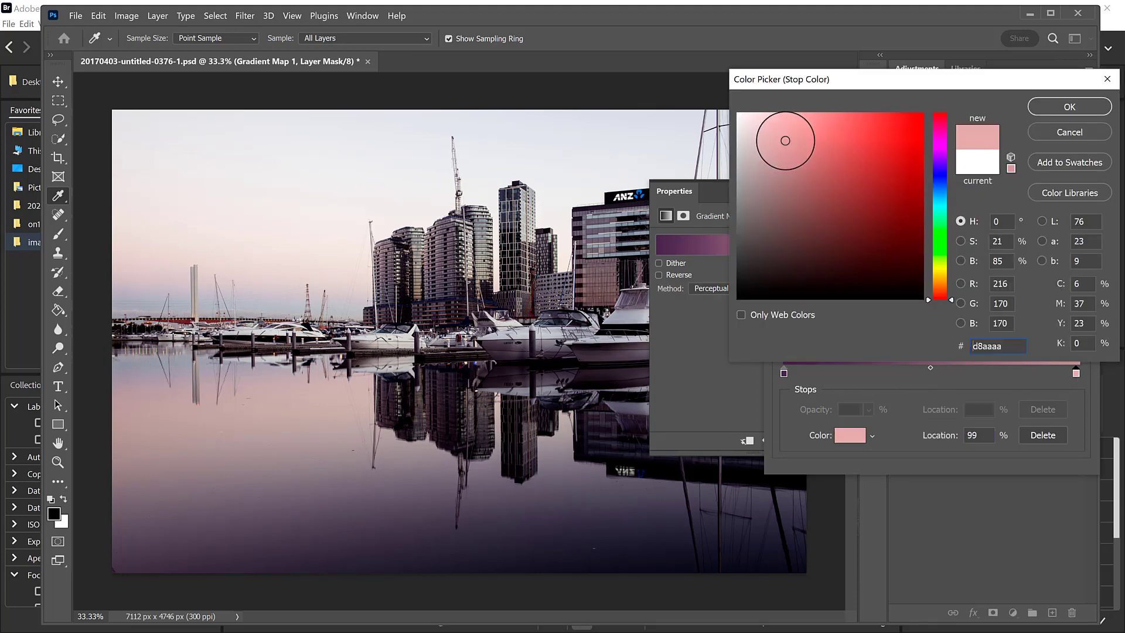
pyautogui.click(804, 153)
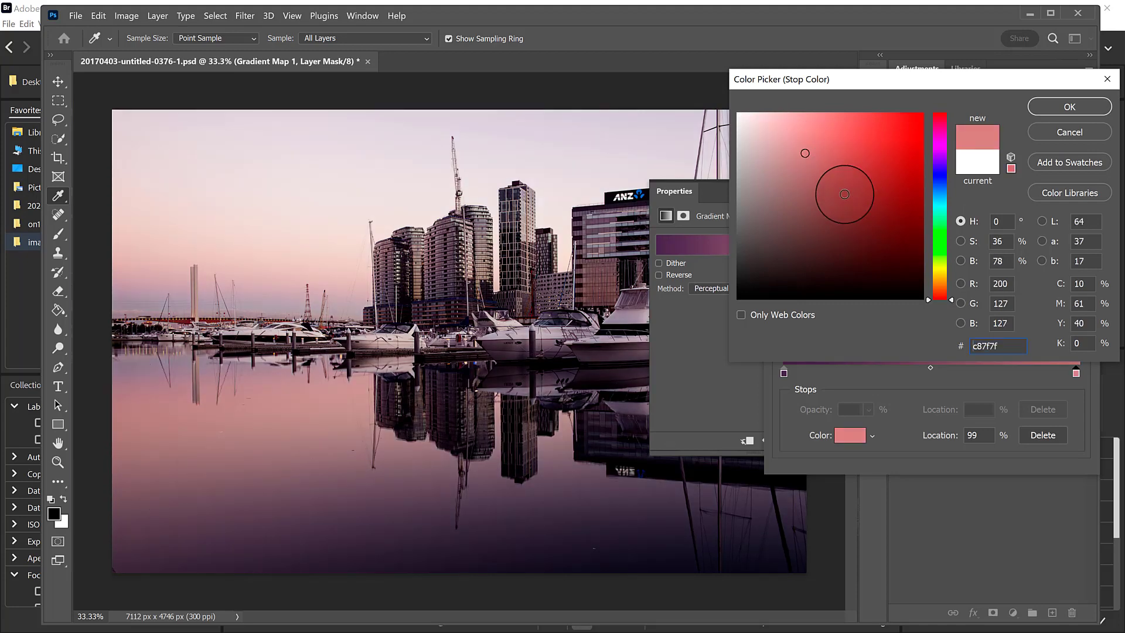
pyautogui.click(847, 191)
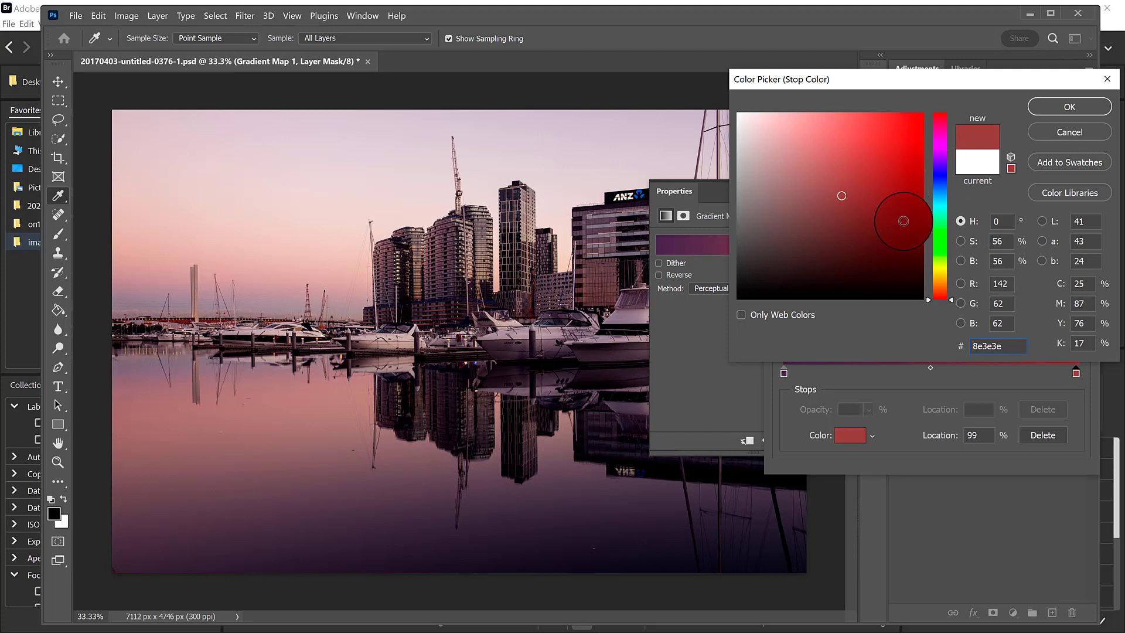
pyautogui.click(904, 220)
pyautogui.click(904, 221)
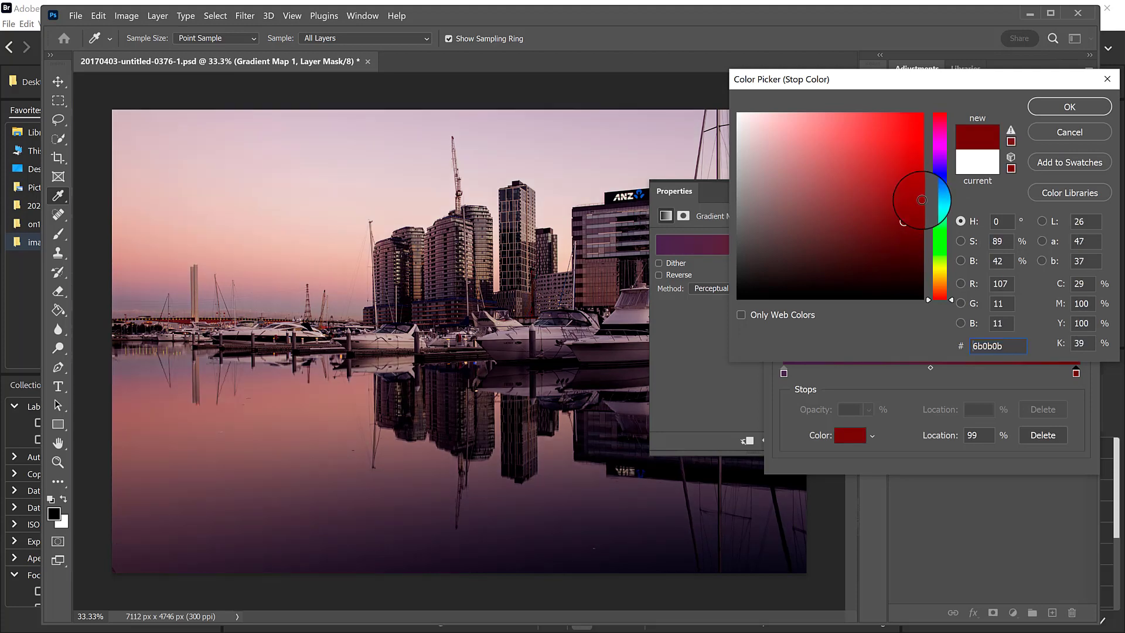
pyautogui.click(904, 186)
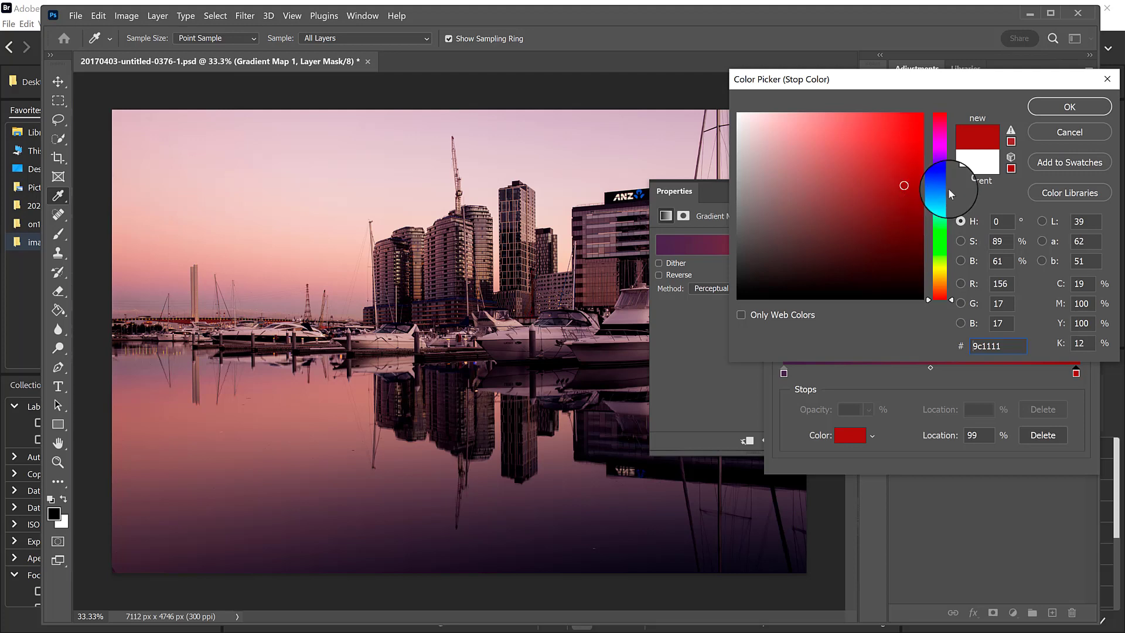
# Try yellow-orange shades at hue 45 for the gradient's end stop, finishing on bright amber e4b117.
pyautogui.click(944, 280)
pyautogui.click(943, 276)
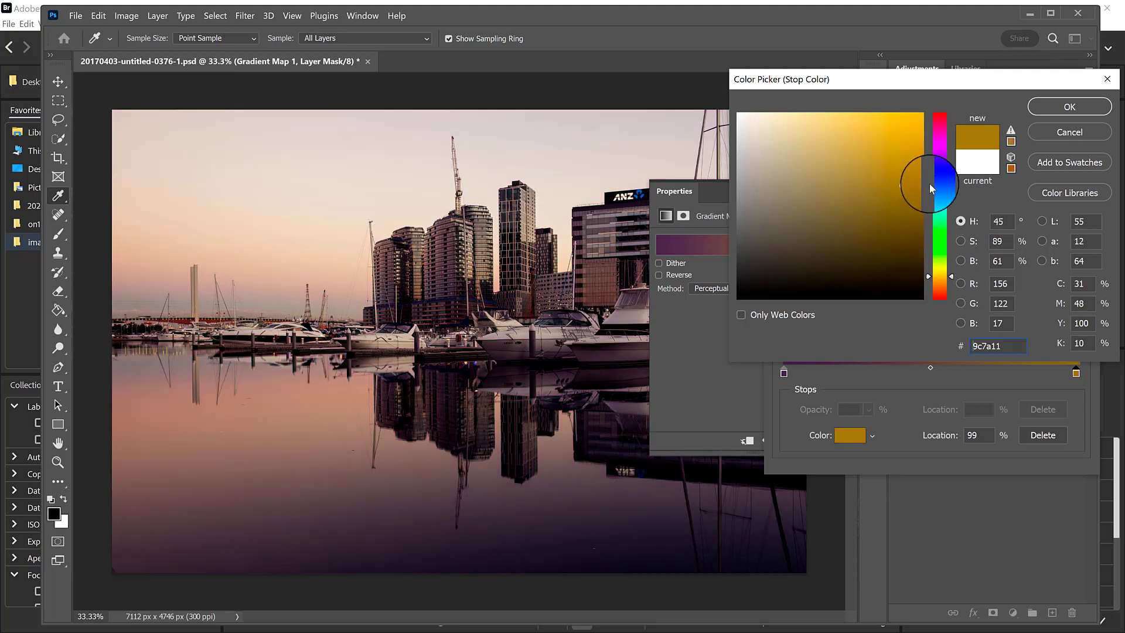
pyautogui.click(881, 203)
pyautogui.click(879, 201)
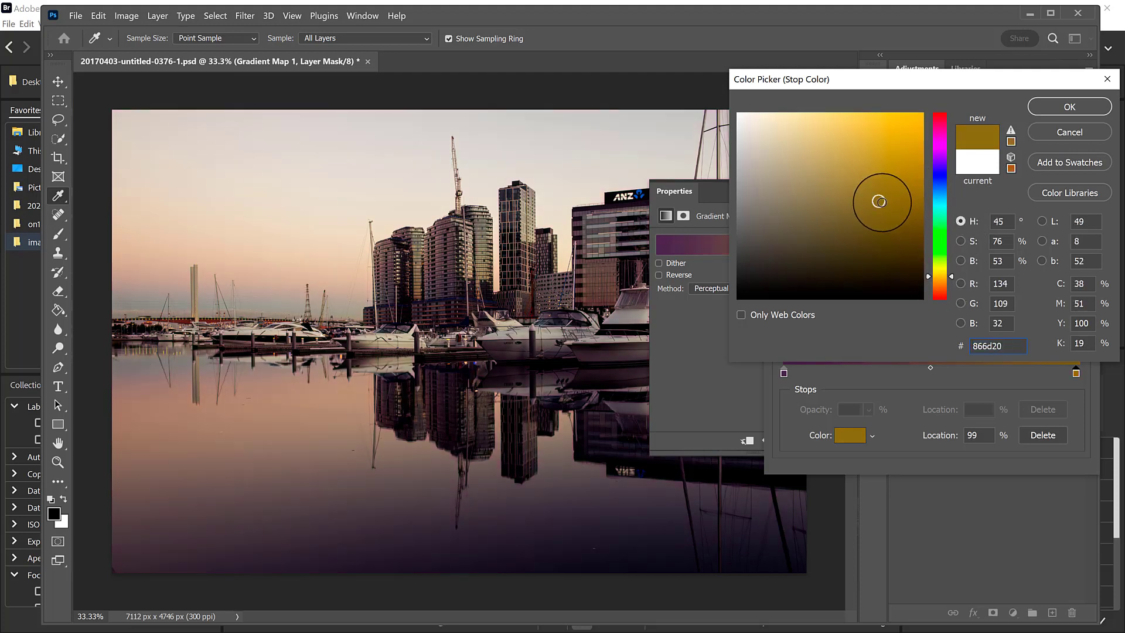
pyautogui.click(861, 228)
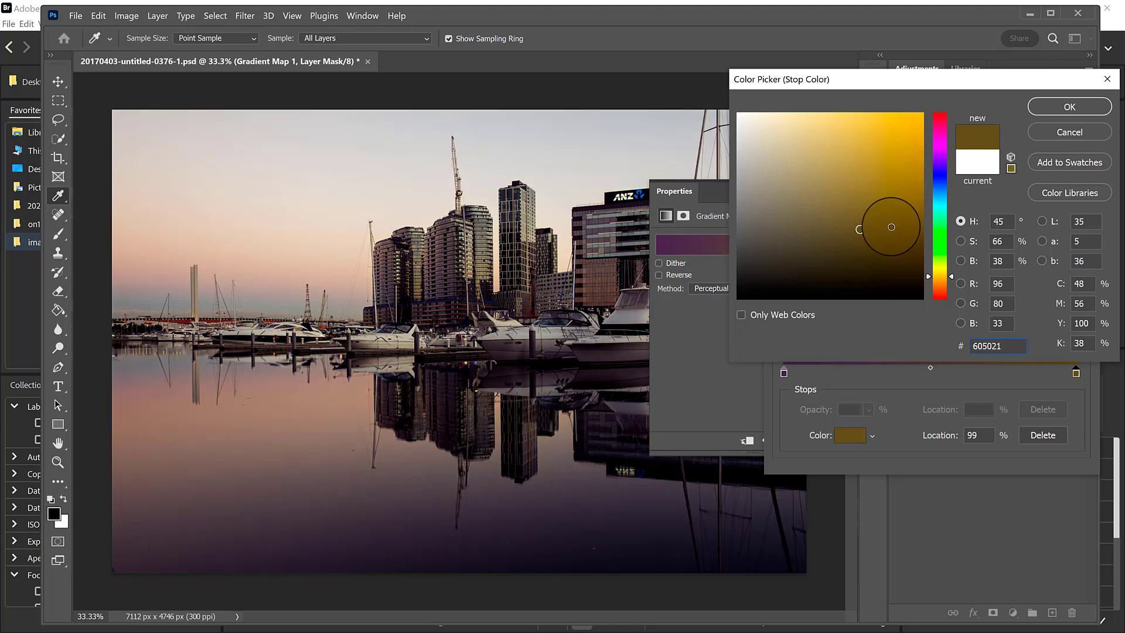
pyautogui.click(885, 229)
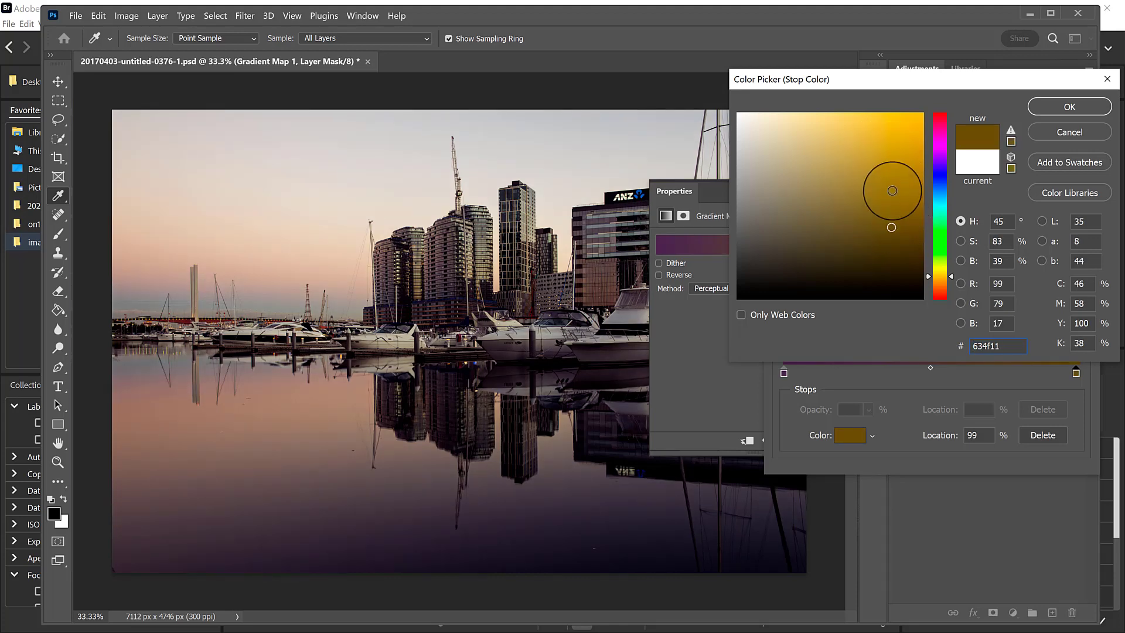
pyautogui.moveTo(891, 188)
pyautogui.mouseDown()
pyautogui.moveTo(885, 168)
pyautogui.moveTo(906, 132)
pyautogui.mouseUp()
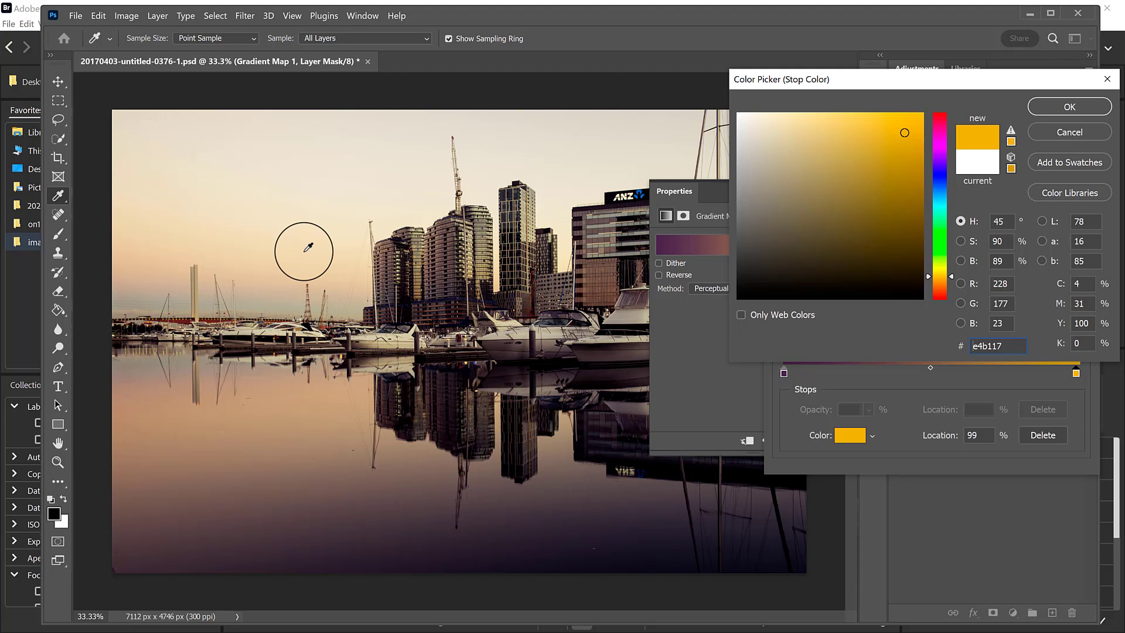
# Try browns and ochres for the gradient's end stop, settle on hue 37 brown 86560c, and confirm the gradient.
pyautogui.click(866, 229)
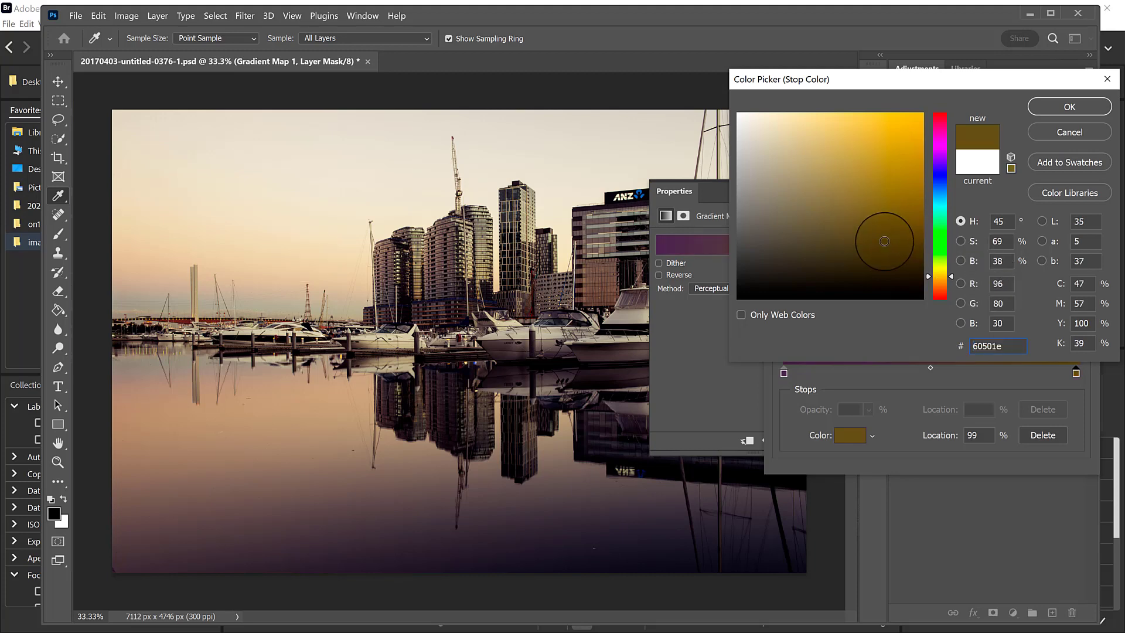
pyautogui.click(852, 178)
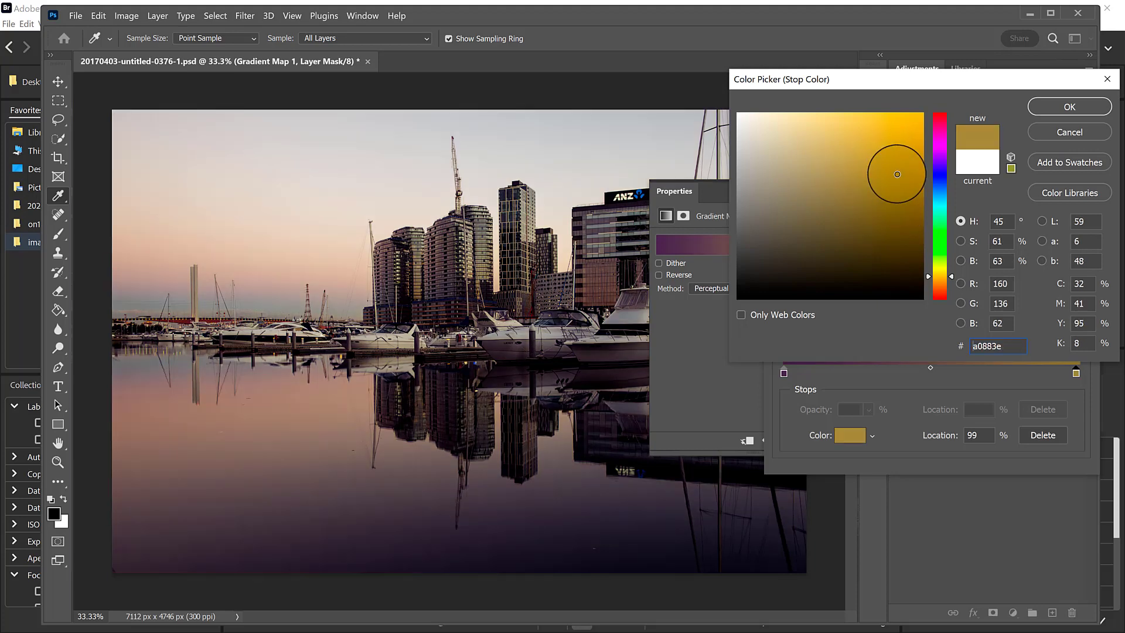
pyautogui.click(941, 281)
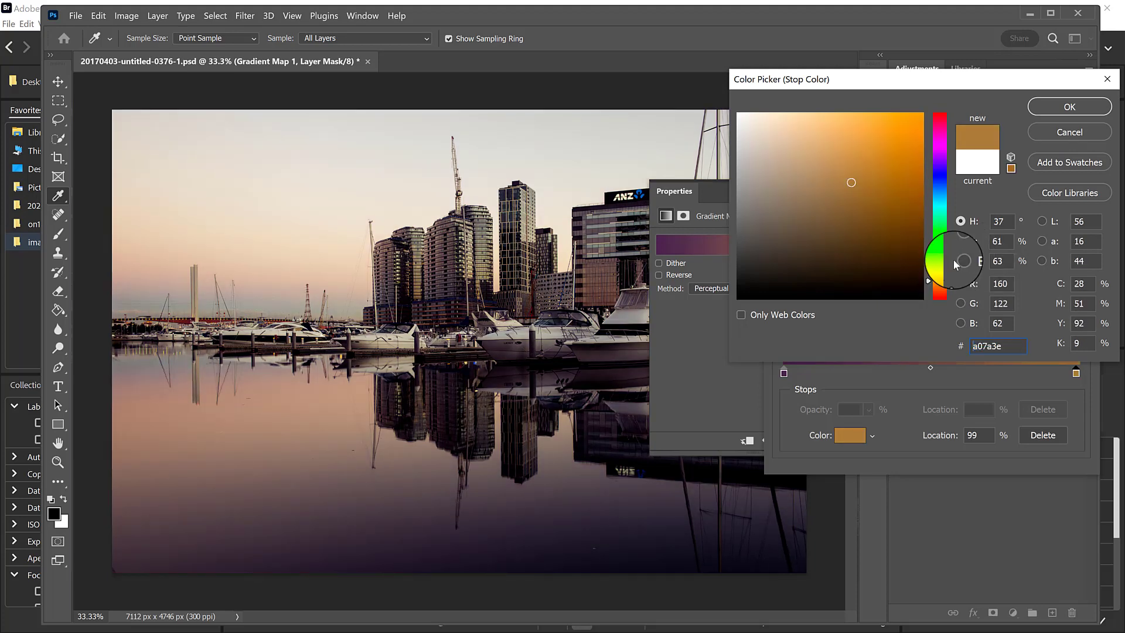
pyautogui.click(848, 229)
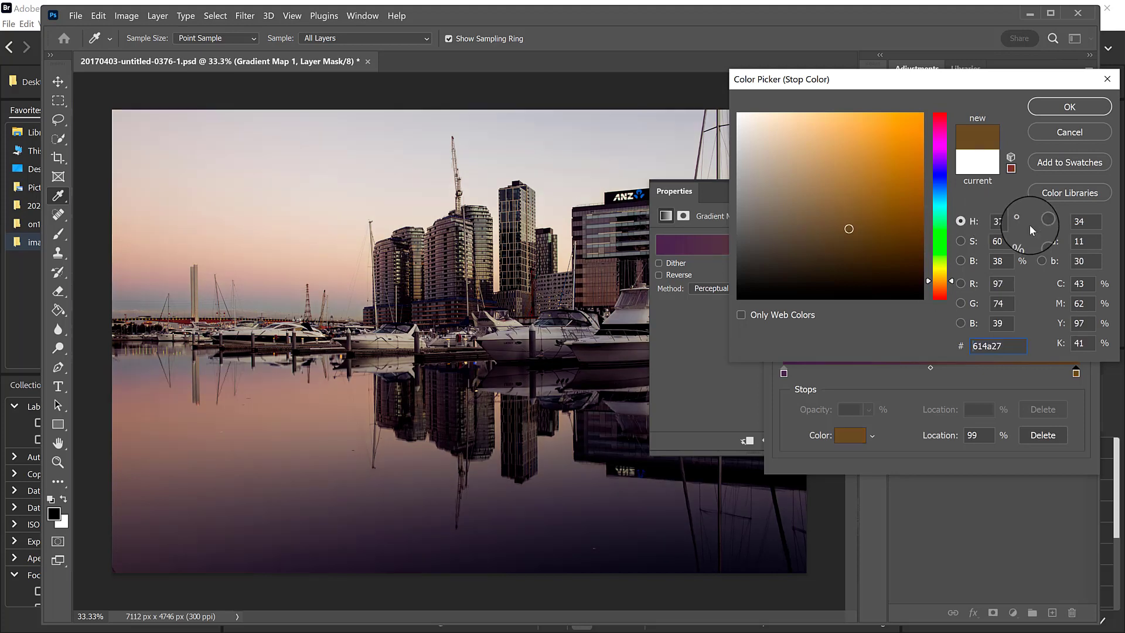
pyautogui.click(907, 202)
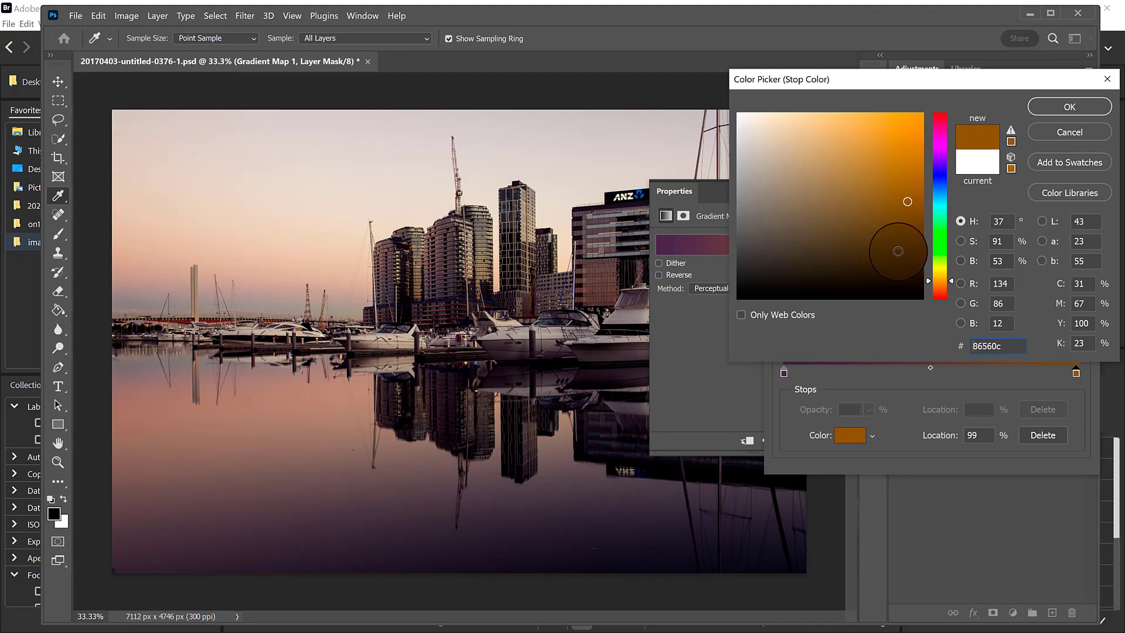
pyautogui.click(1056, 111)
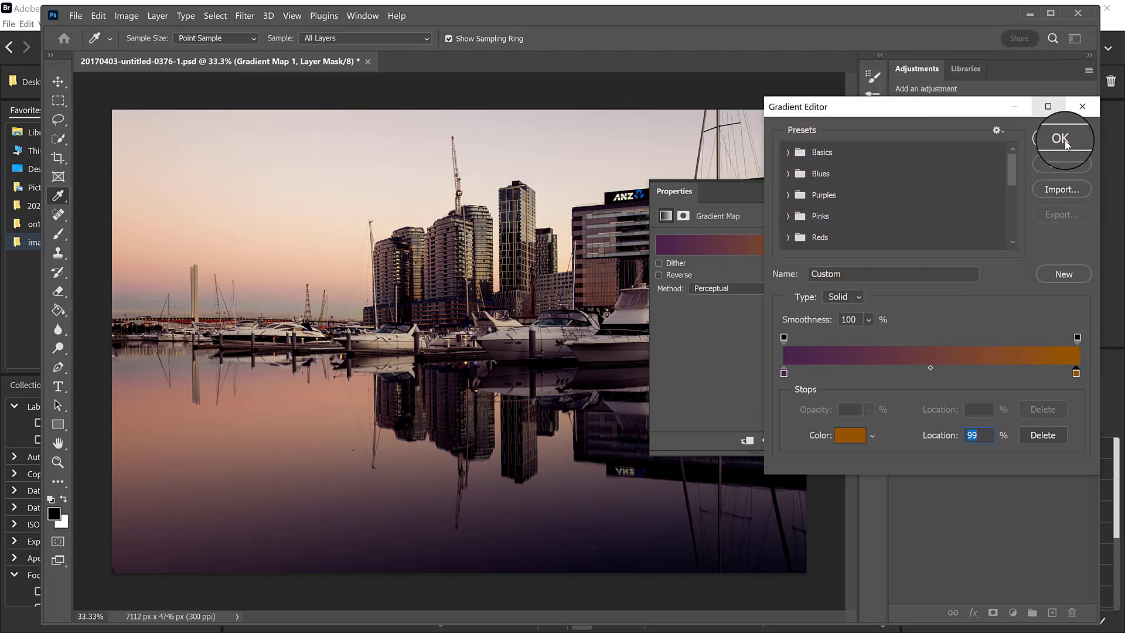
pyautogui.click(1063, 140)
pyautogui.click(829, 194)
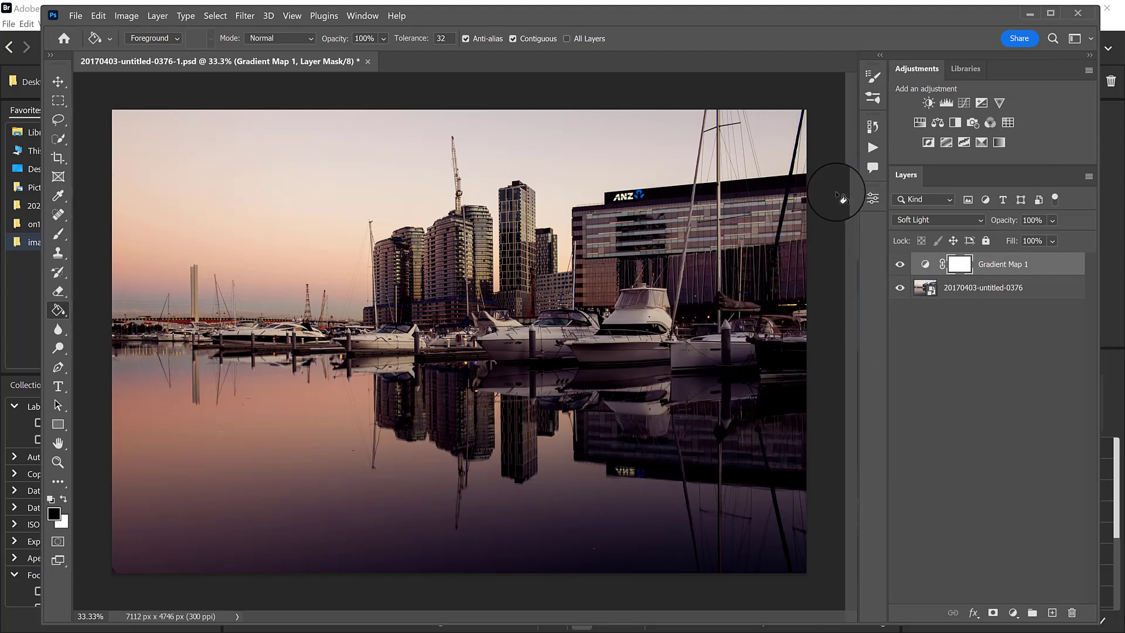
# Lower the gradient map layer's opacity to 53%, toggling its visibility to compare the photo with and without it.
pyautogui.click(902, 265)
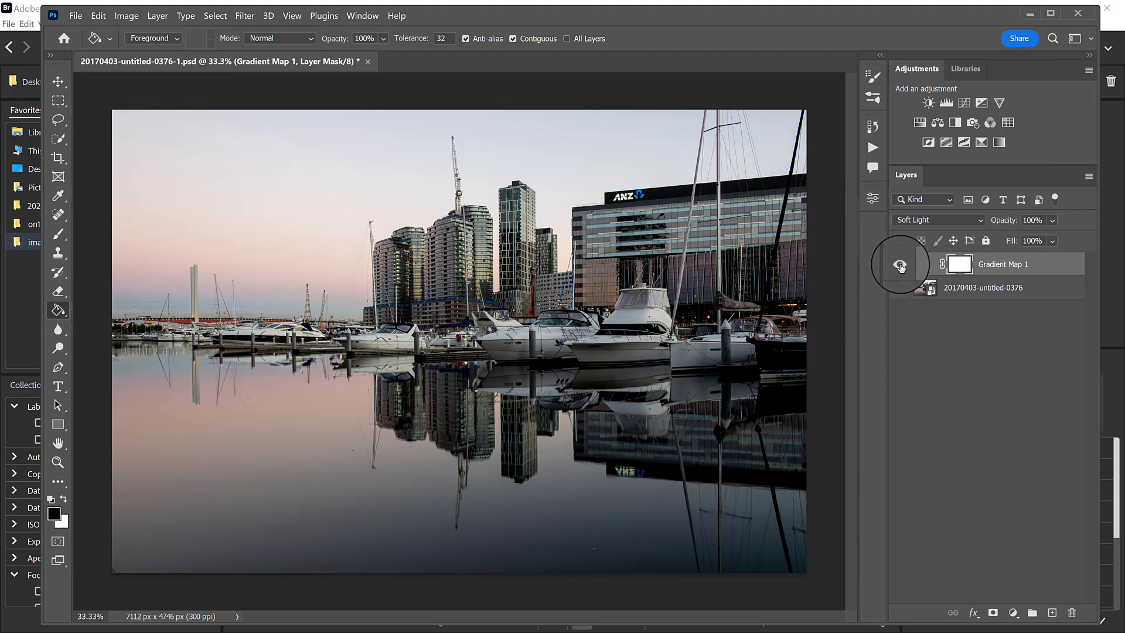
pyautogui.click(901, 266)
pyautogui.click(903, 267)
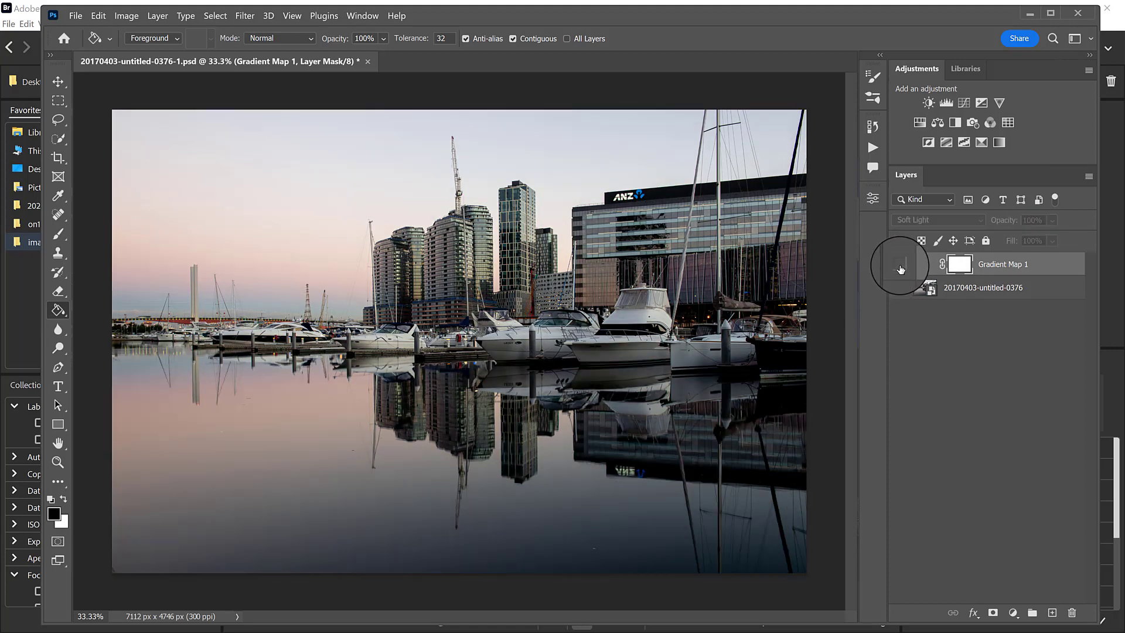
pyautogui.click(901, 267)
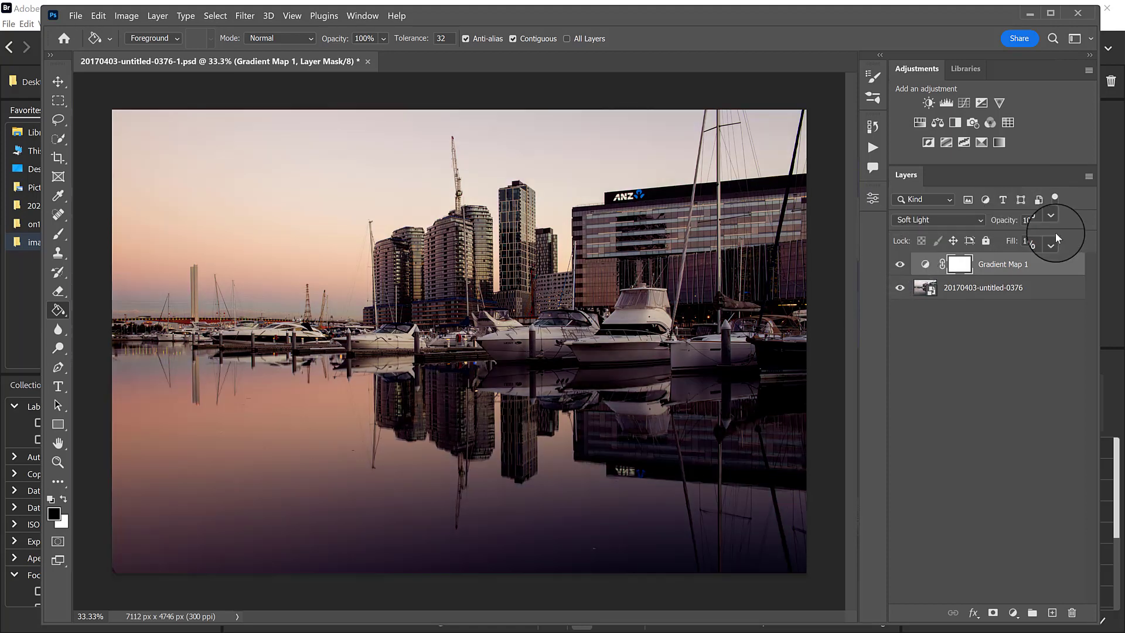
pyautogui.moveTo(1009, 222); pyautogui.dragTo(968, 227)
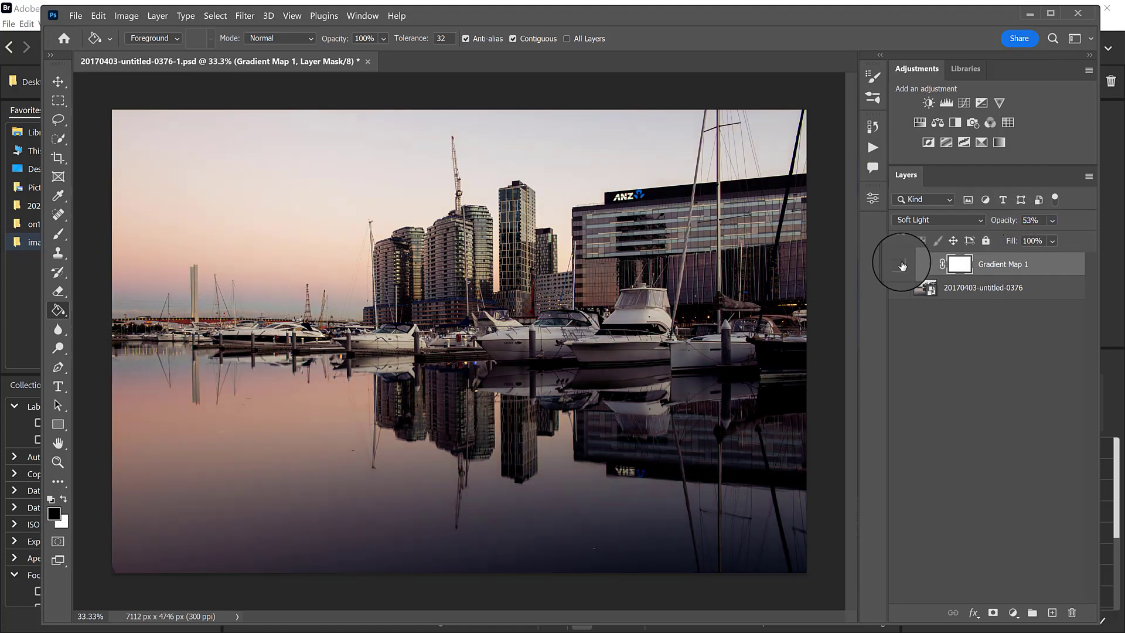
pyautogui.click(899, 266)
pyautogui.click(899, 266)
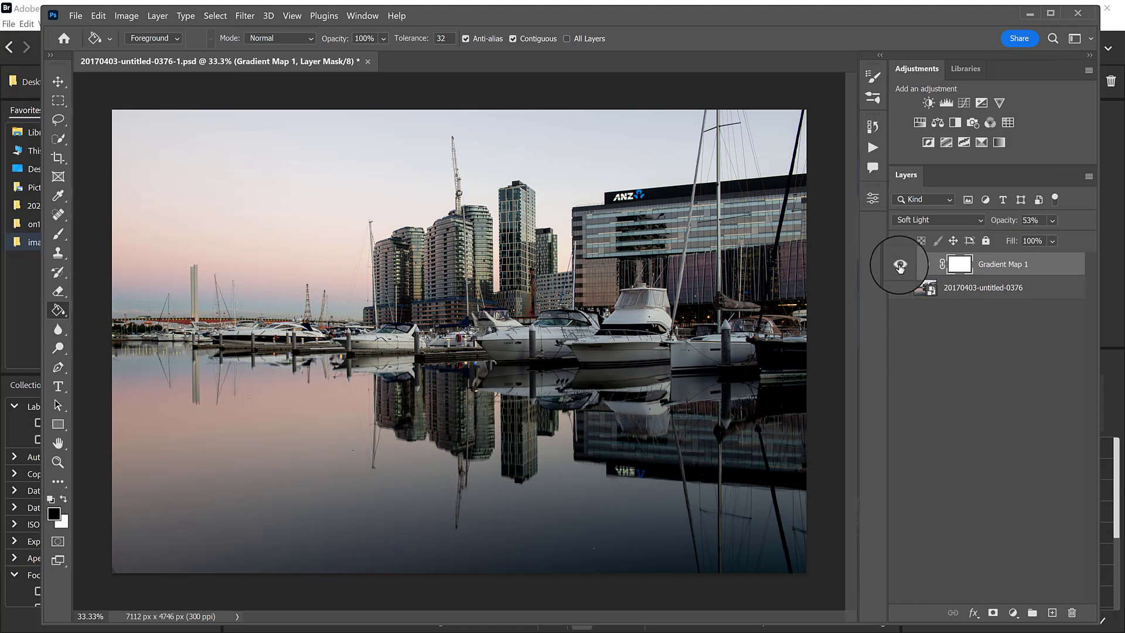
pyautogui.click(899, 267)
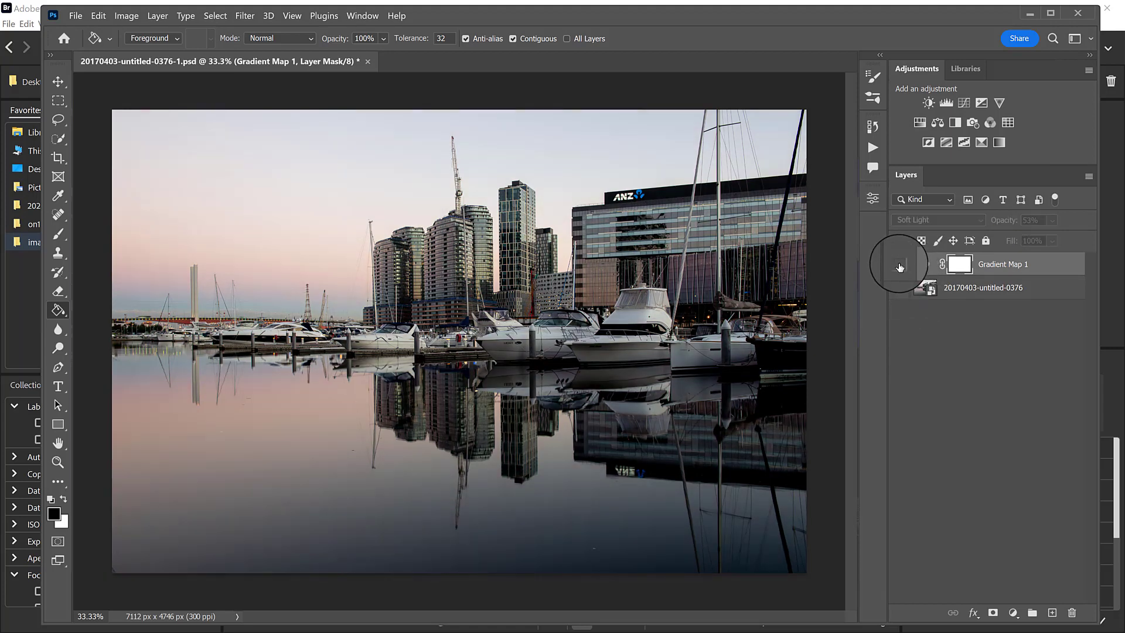
pyautogui.click(897, 267)
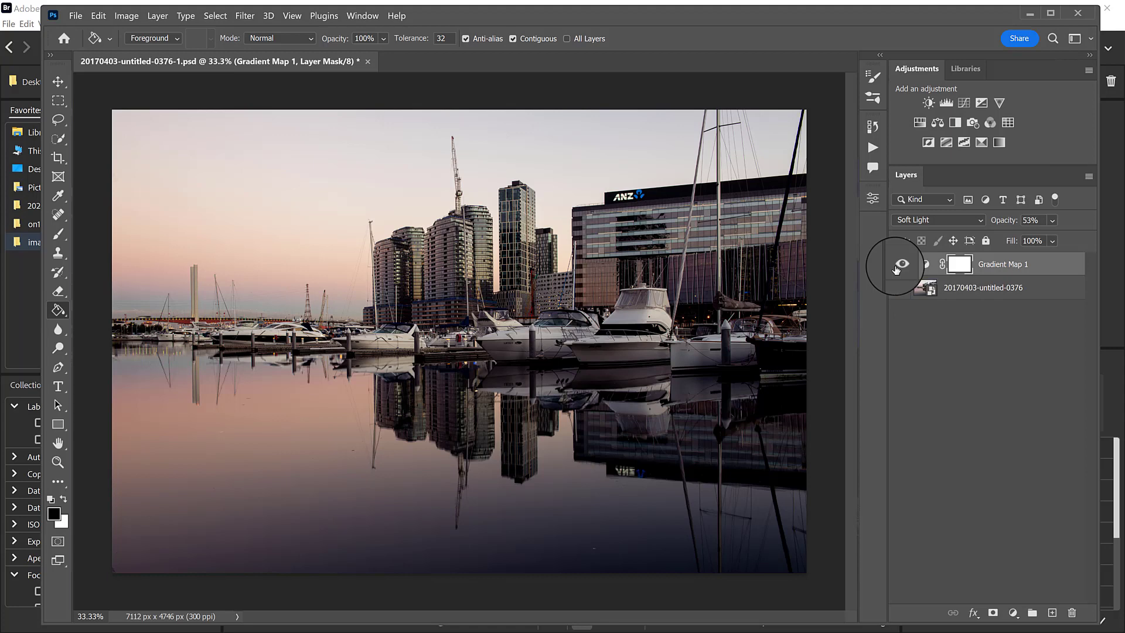
# Add a second Gradient Map adjustment layer in Soft Light mode and hide the first gradient map layer.
pyautogui.click(999, 142)
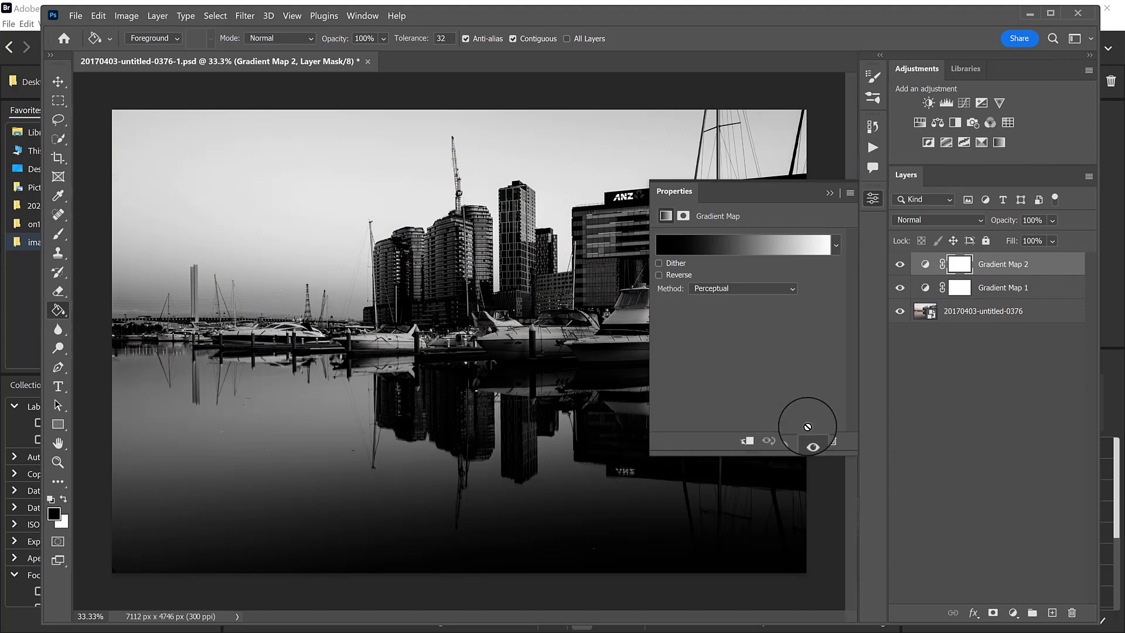
pyautogui.click(947, 222)
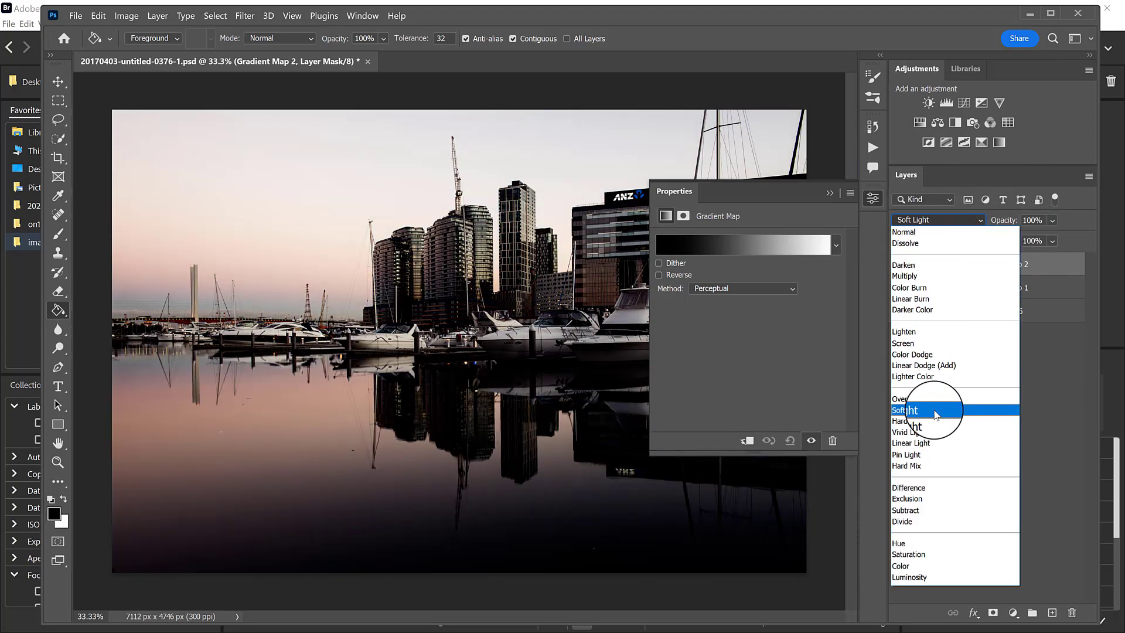
pyautogui.click(919, 410)
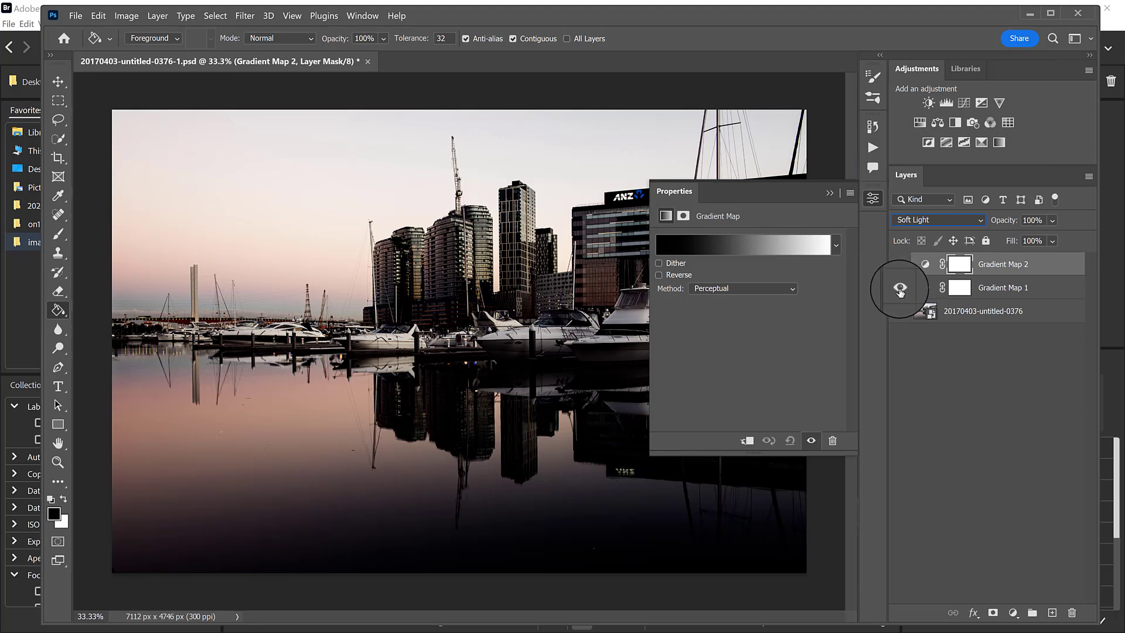
pyautogui.click(903, 289)
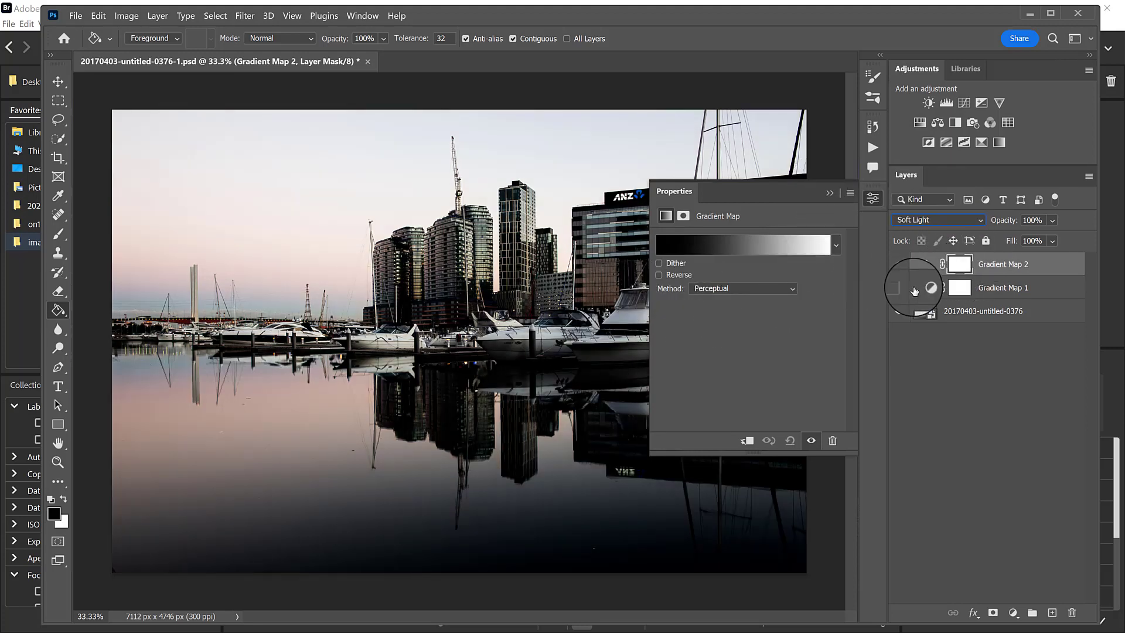
# Open the new gradient map's gradient for editing and try Blues presets including Blue_03, Blue_24, Blue_27 and Blue_30, ending on Blue_31.
pyautogui.click(777, 250)
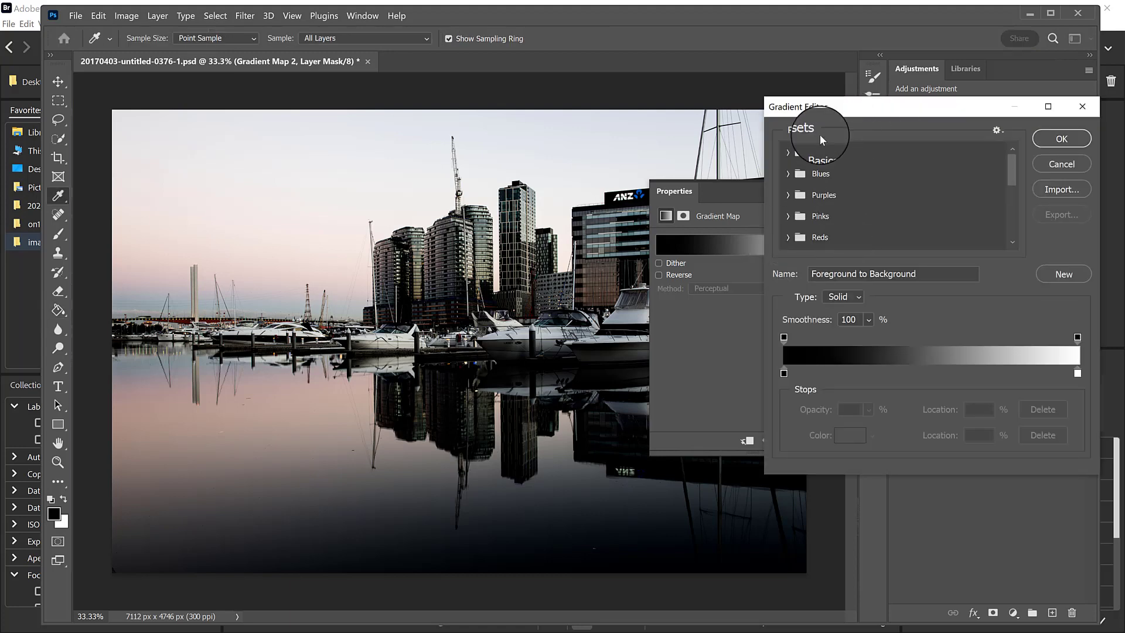
pyautogui.click(899, 173)
pyautogui.click(857, 195)
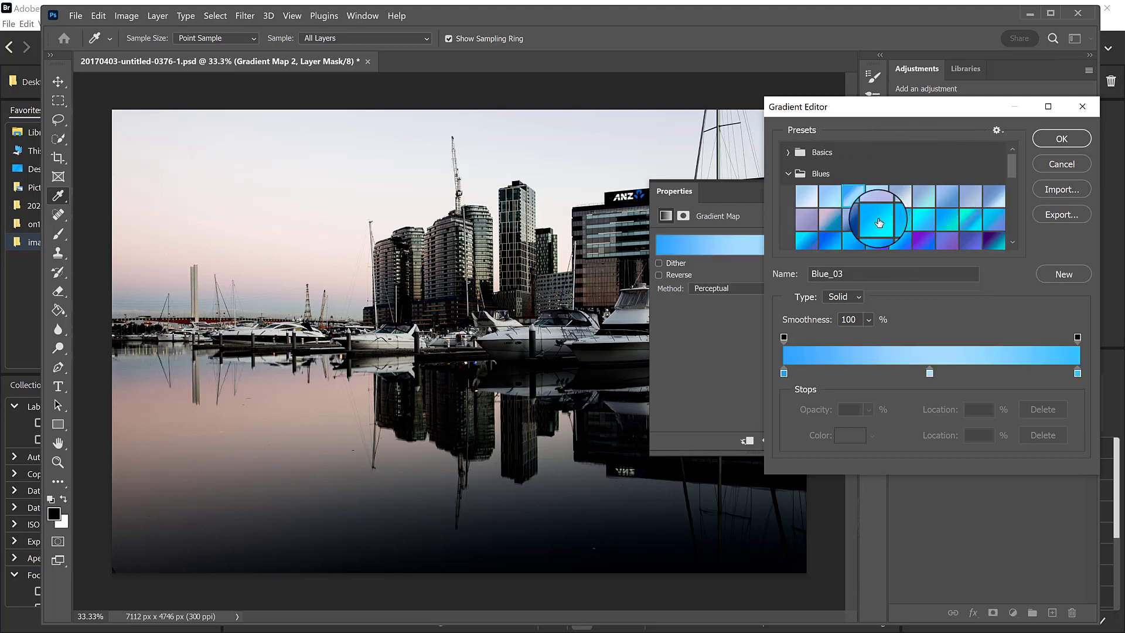
pyautogui.click(948, 220)
pyautogui.click(931, 237)
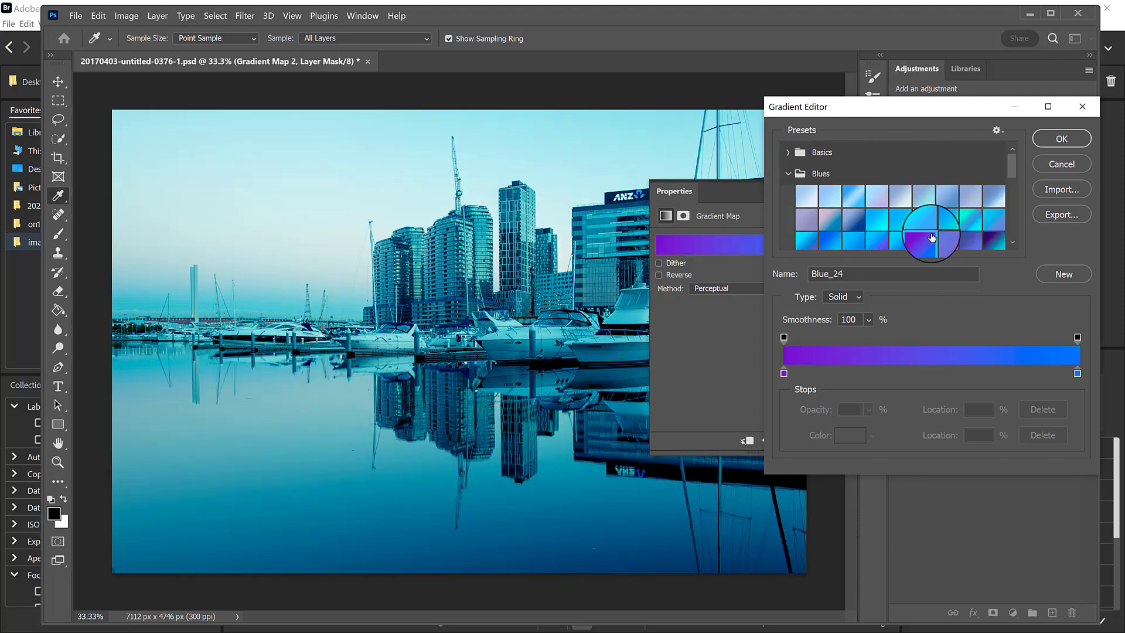
pyautogui.moveTo(1011, 160); pyautogui.dragTo(1013, 174)
pyautogui.click(994, 190)
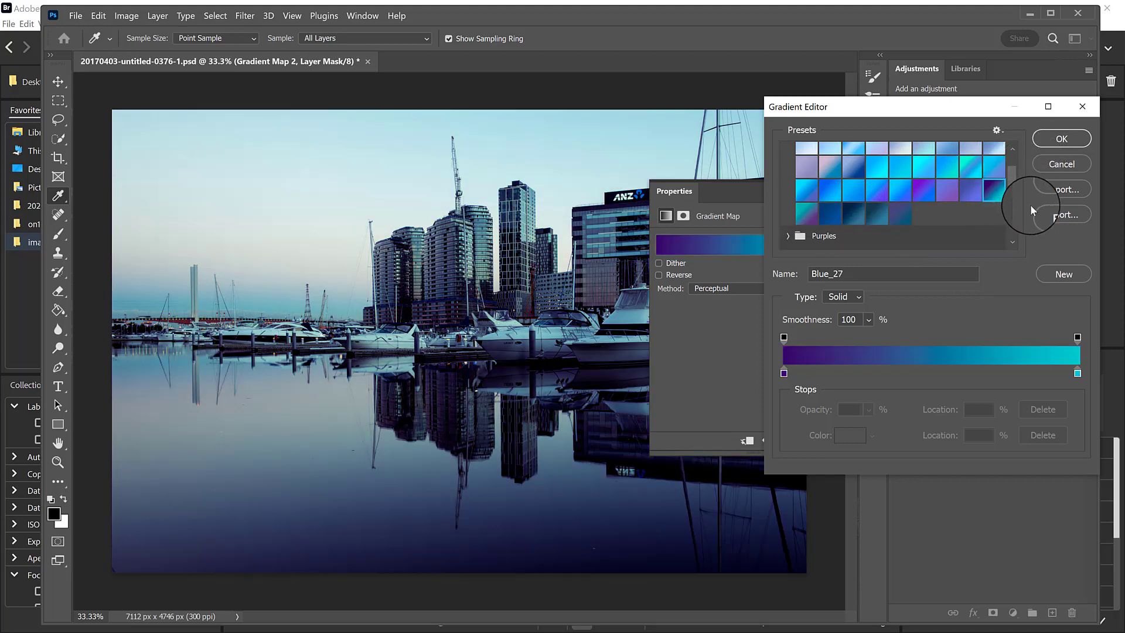
pyautogui.click(857, 215)
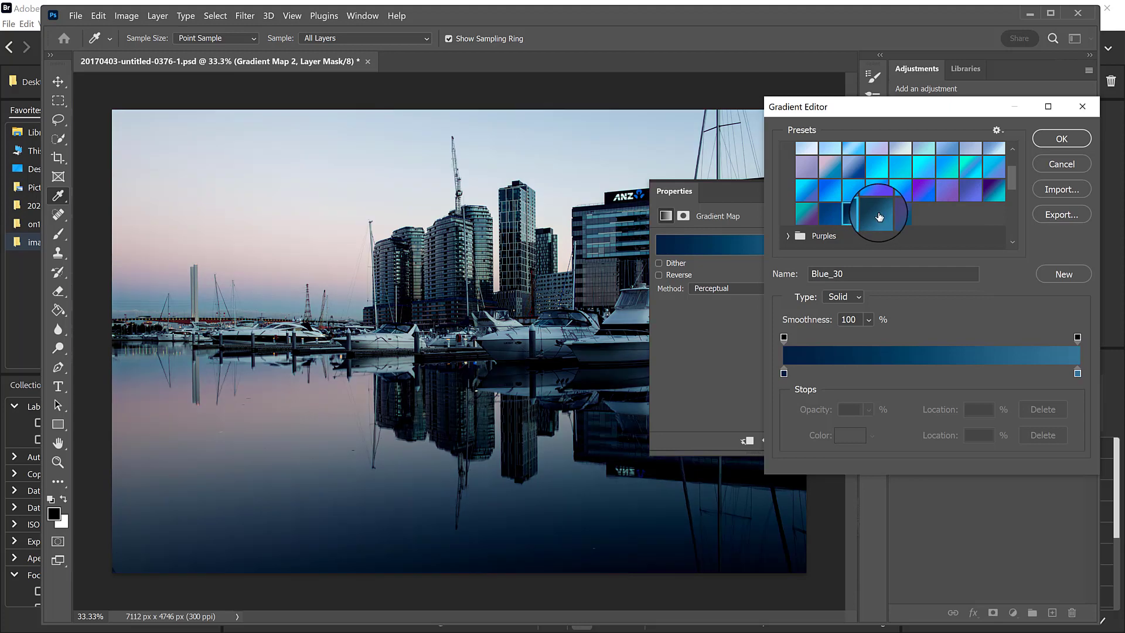
pyautogui.click(877, 214)
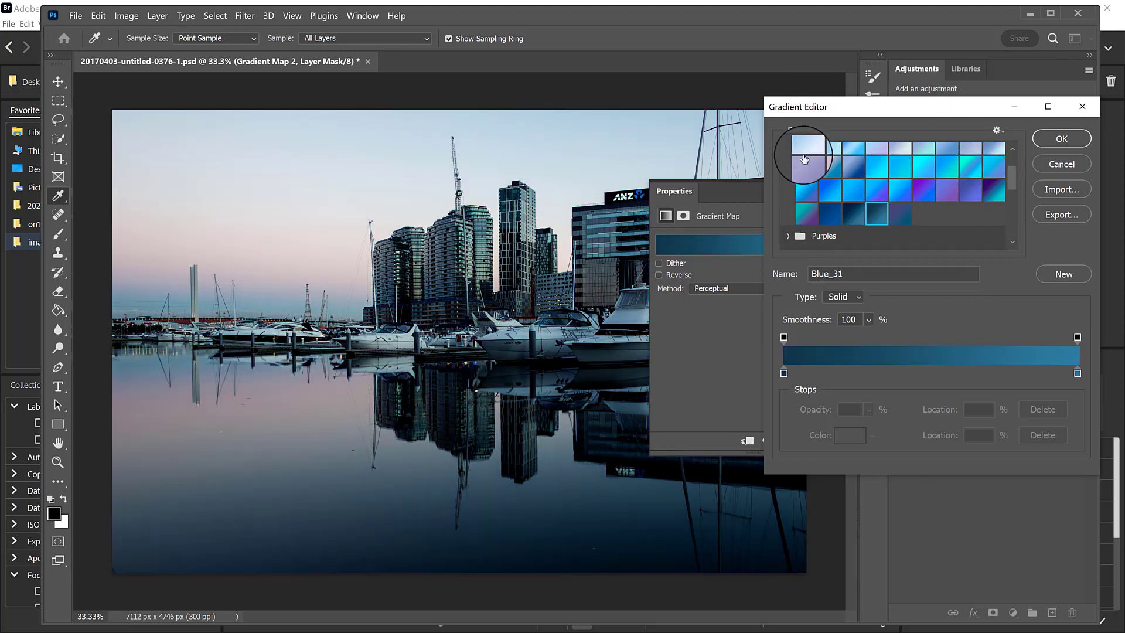
pyautogui.moveTo(1014, 180); pyautogui.dragTo(1009, 163)
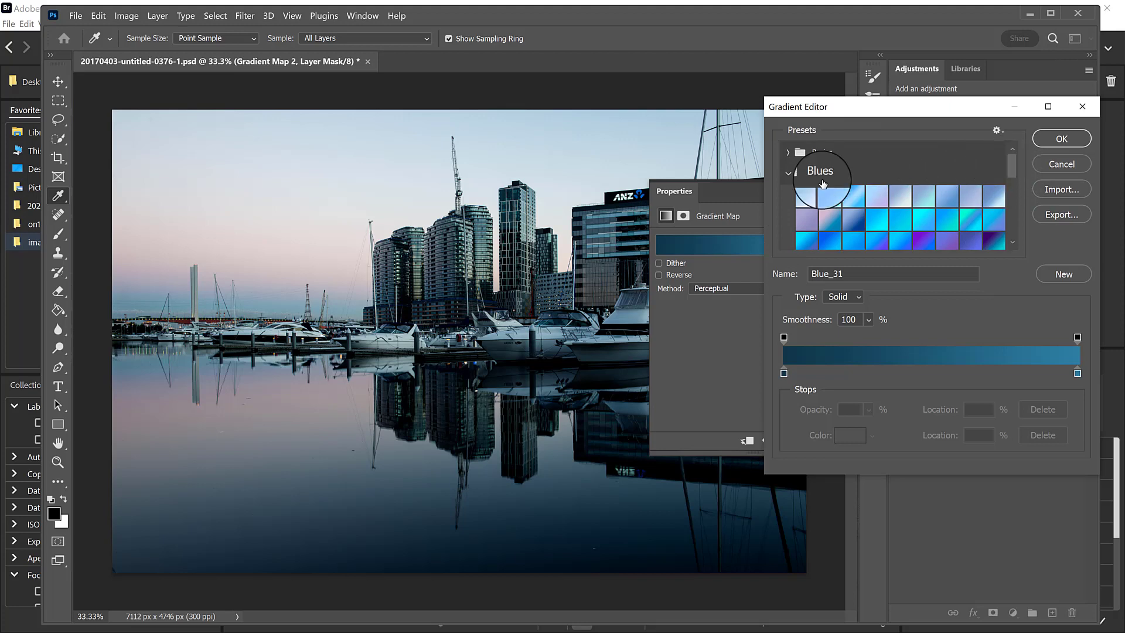
pyautogui.click(788, 174)
# Try the Purples presets Purple_21, Purple_22, Purple_19 and Purple_13 on the gradient map, ending on Purple_10.
pyautogui.click(788, 195)
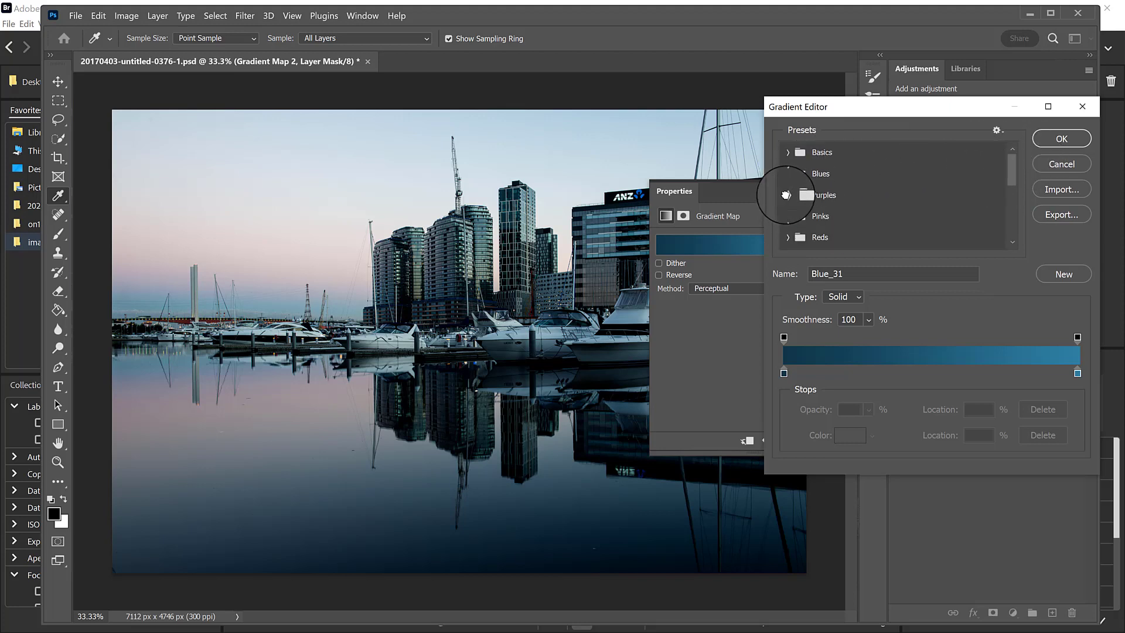
pyautogui.moveTo(1016, 159); pyautogui.dragTo(1013, 174)
pyautogui.click(871, 194)
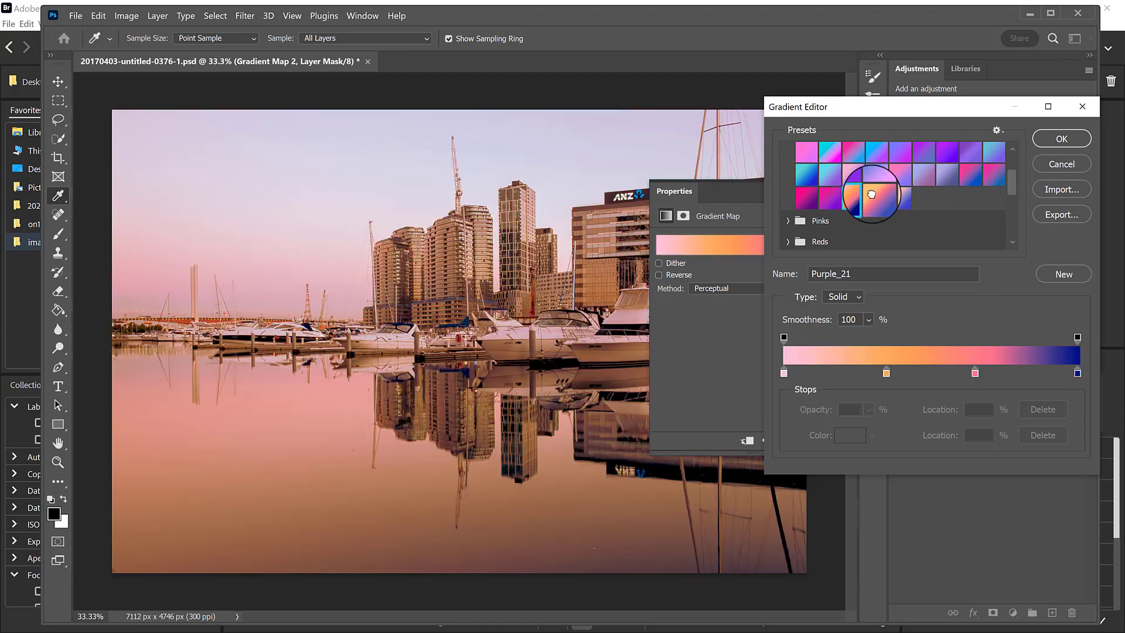
pyautogui.click(846, 200)
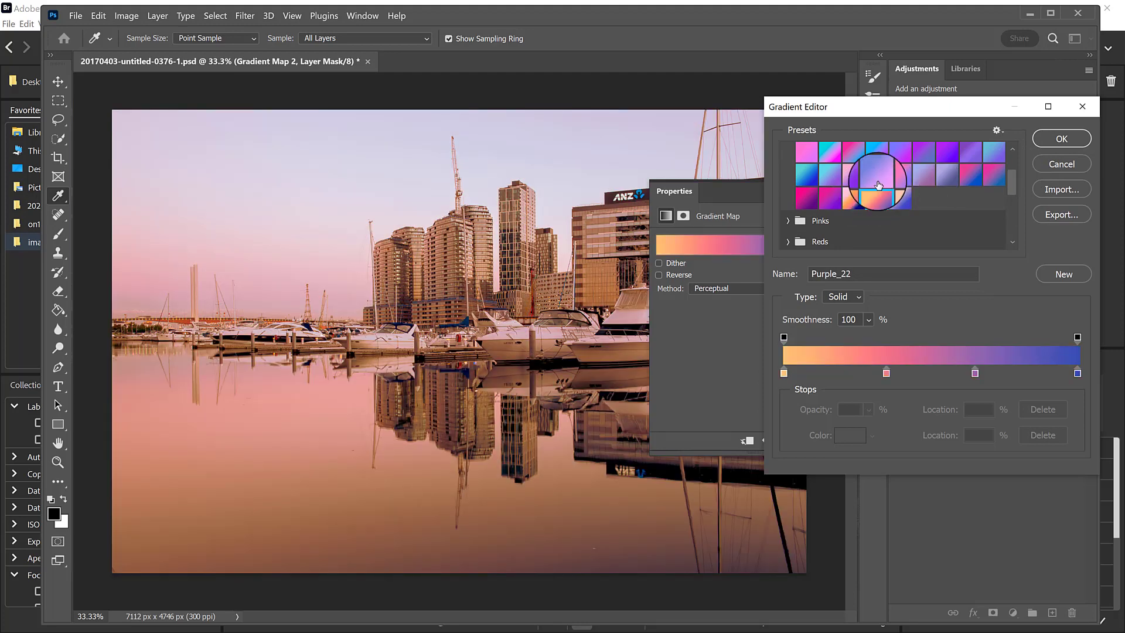
pyautogui.click(806, 198)
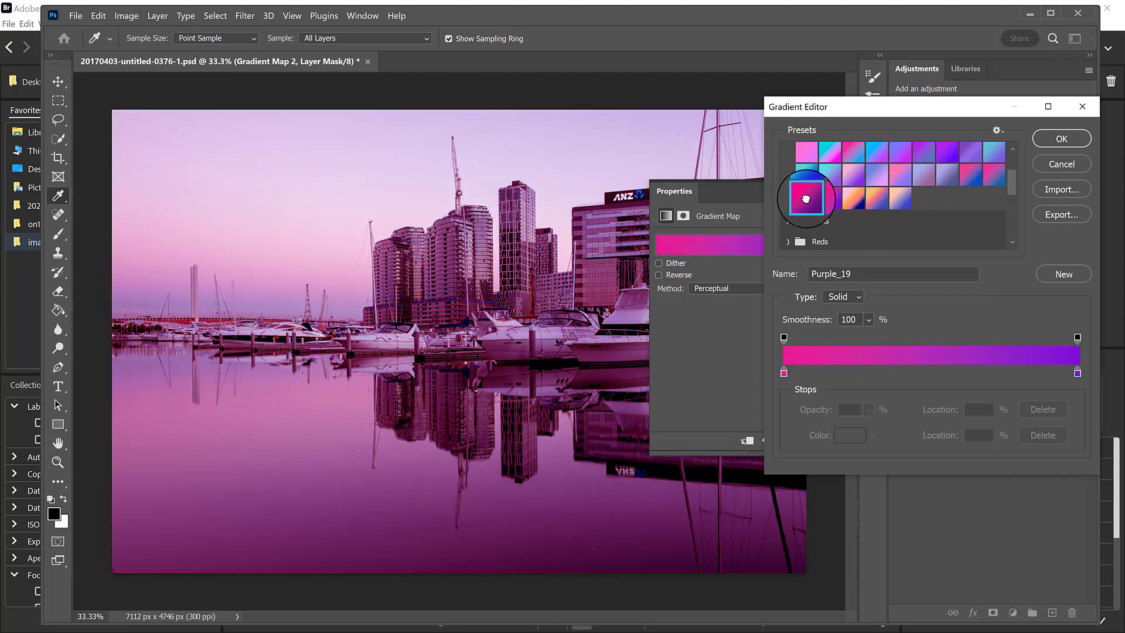
pyautogui.click(890, 170)
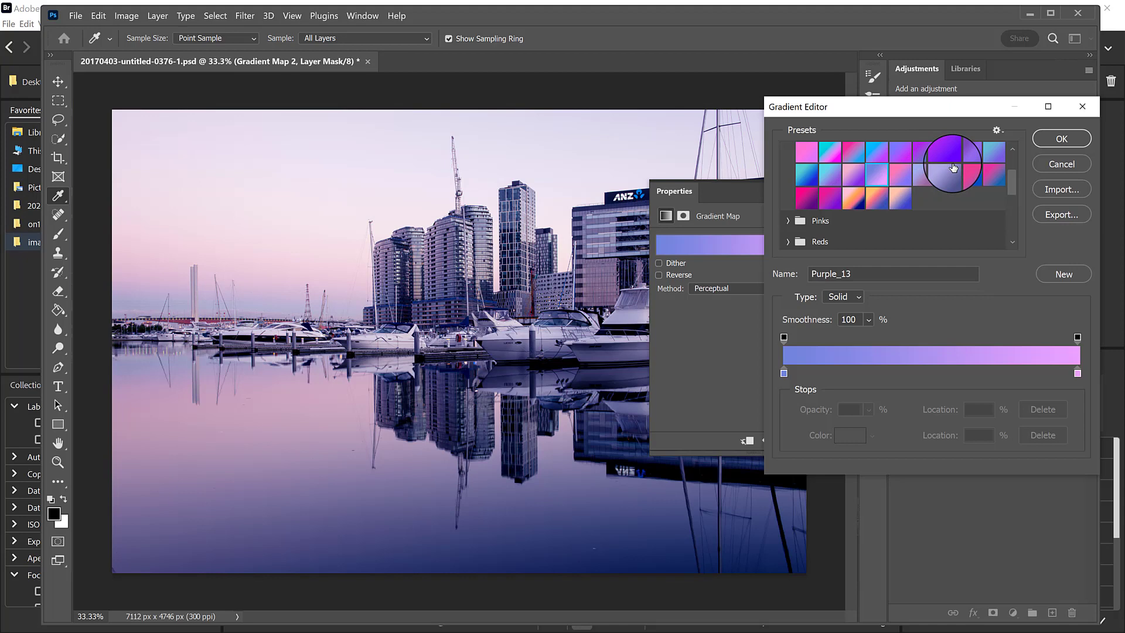
pyautogui.click(809, 172)
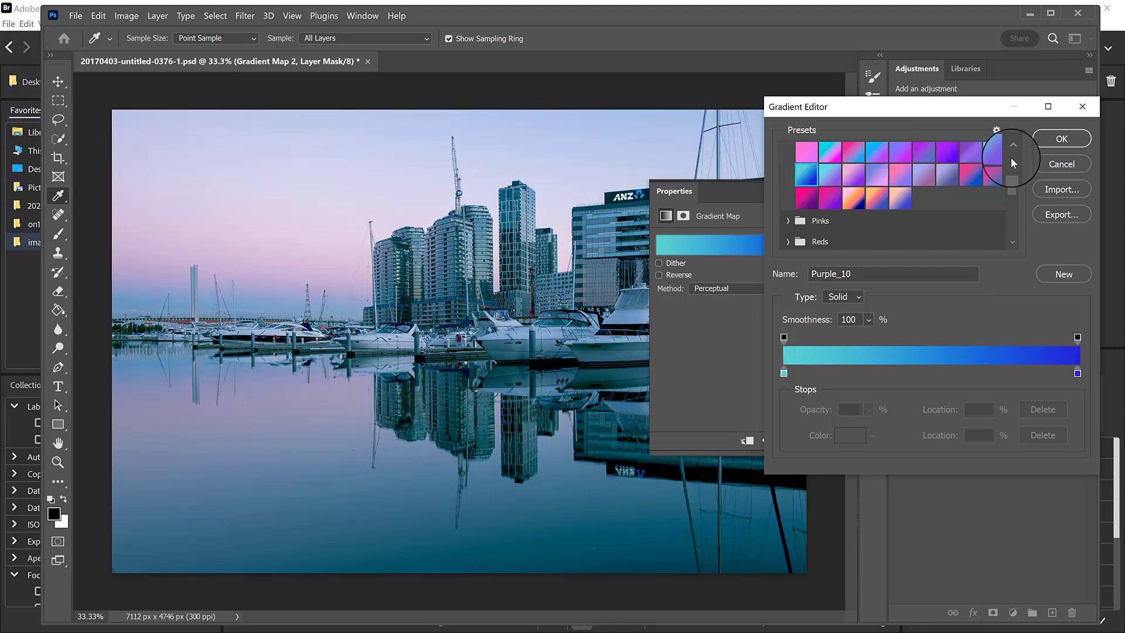
# Try the Oranges presets Orange_03 and Orange_04 on the gradient map.
pyautogui.moveTo(1010, 174); pyautogui.dragTo(1010, 187)
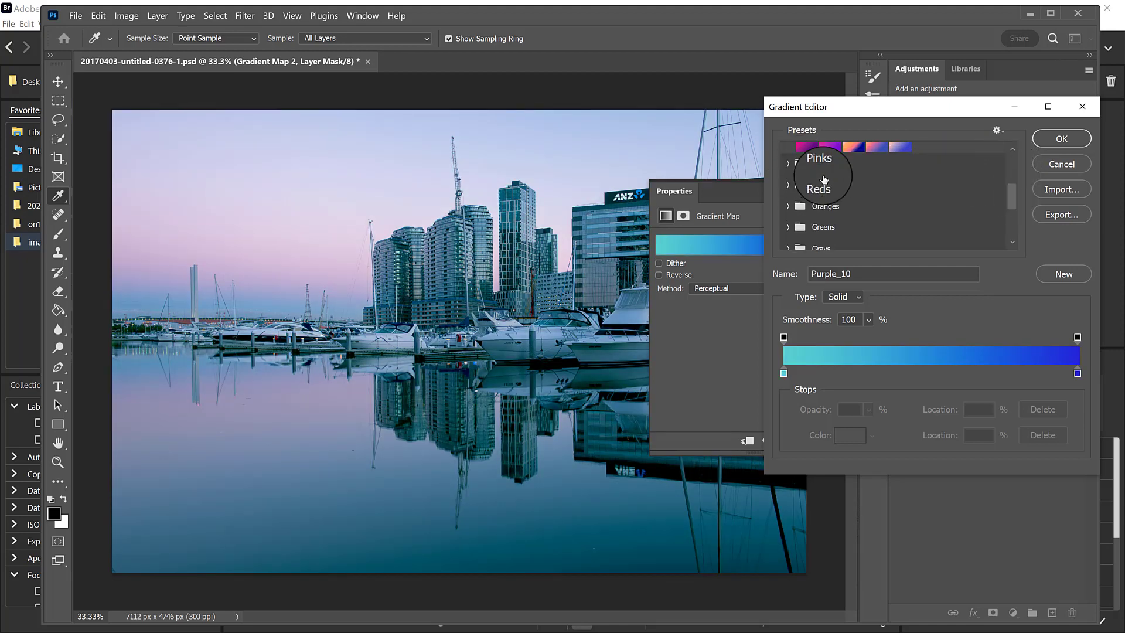
pyautogui.click(788, 206)
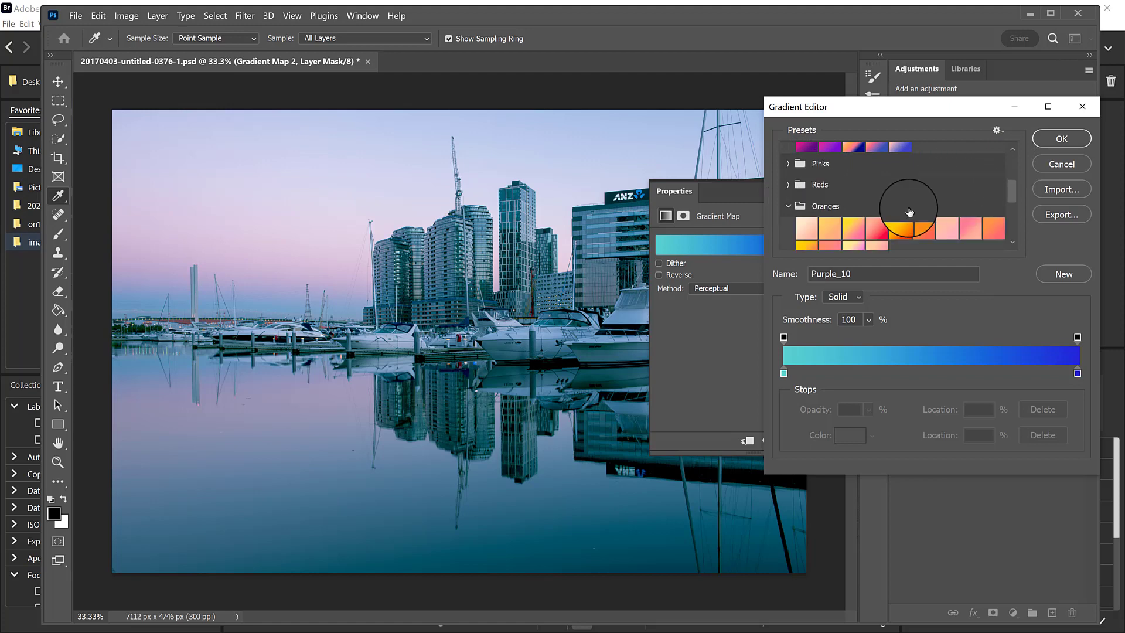
pyautogui.click(853, 228)
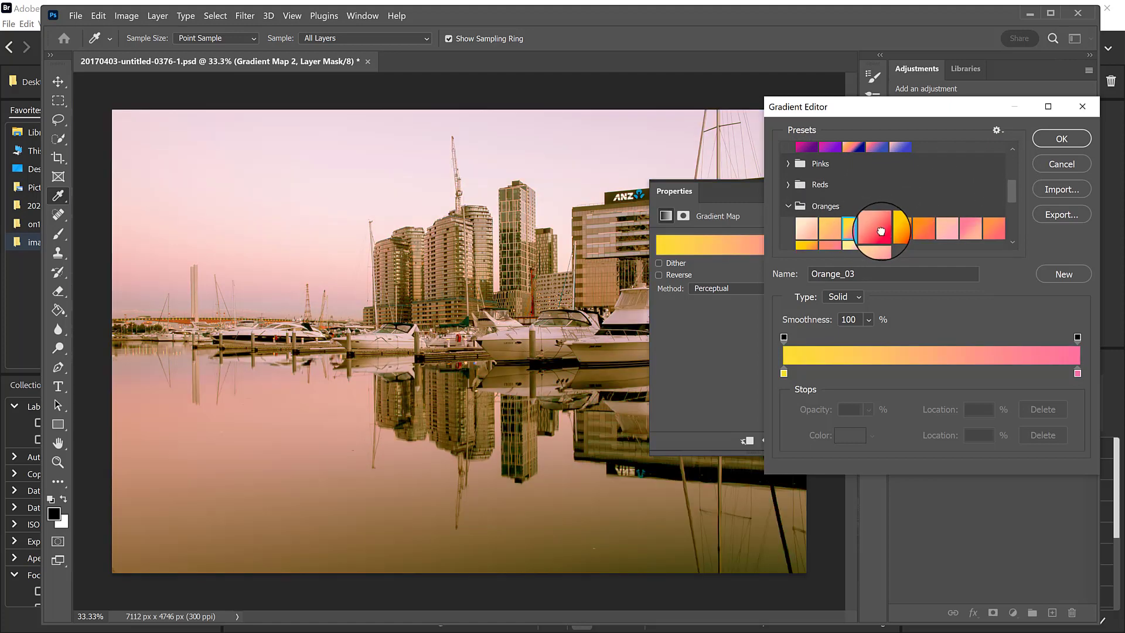
pyautogui.click(883, 230)
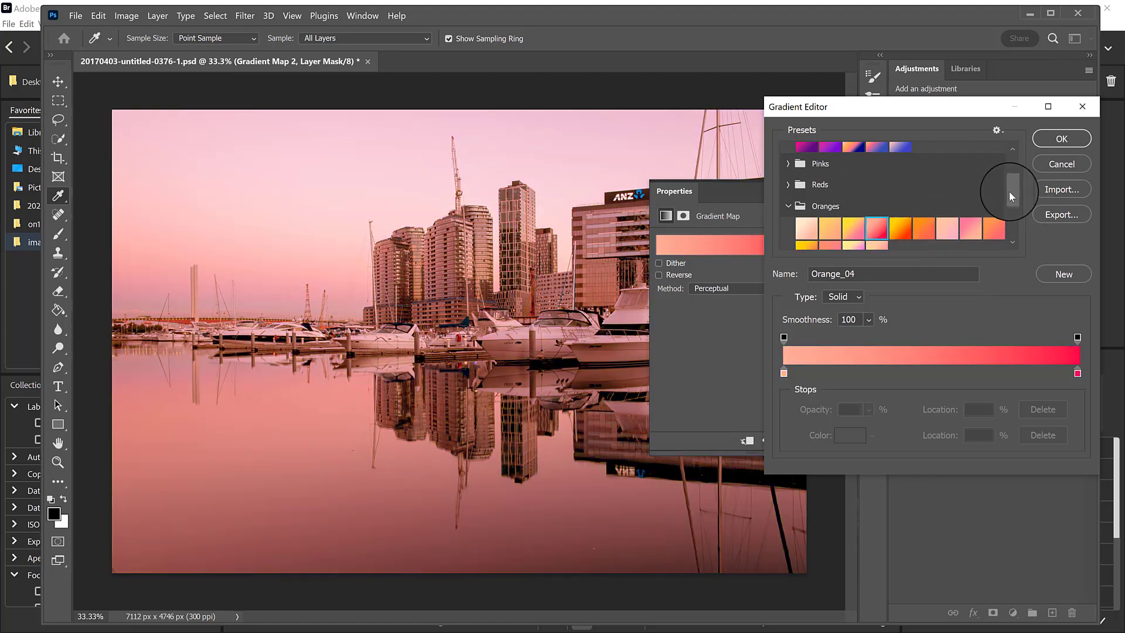
# Try Grays presets including Gray_13, Gray_12, Gray_10, Gray_01 and Gray_02 on the gradient map, ending on Gray_06.
pyautogui.moveTo(1009, 191); pyautogui.dragTo(1014, 214)
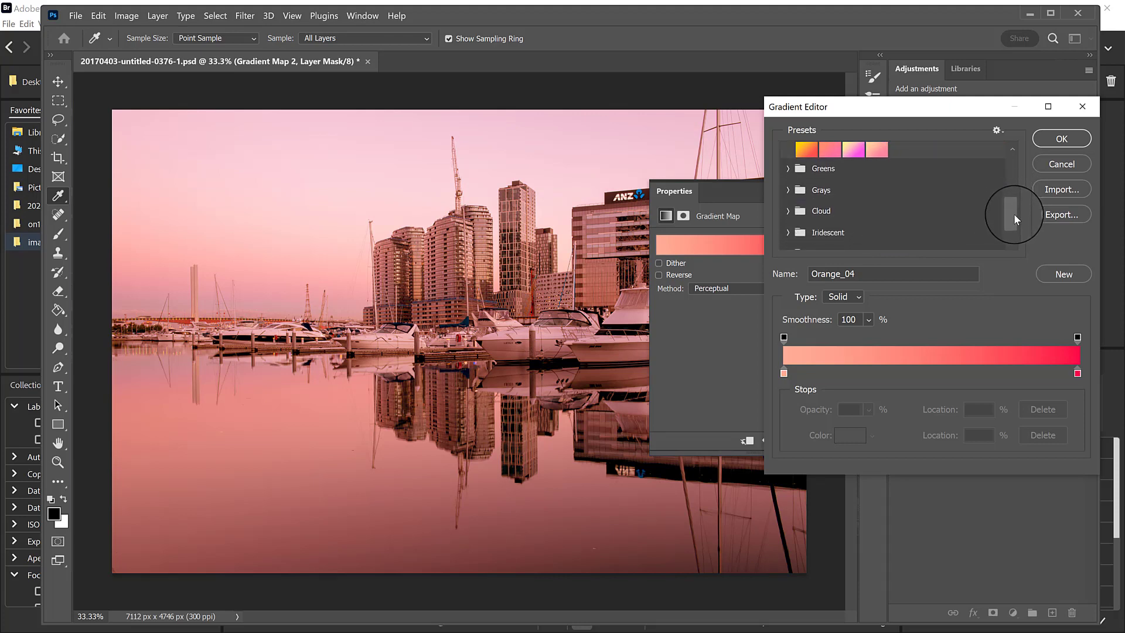
pyautogui.click(879, 191)
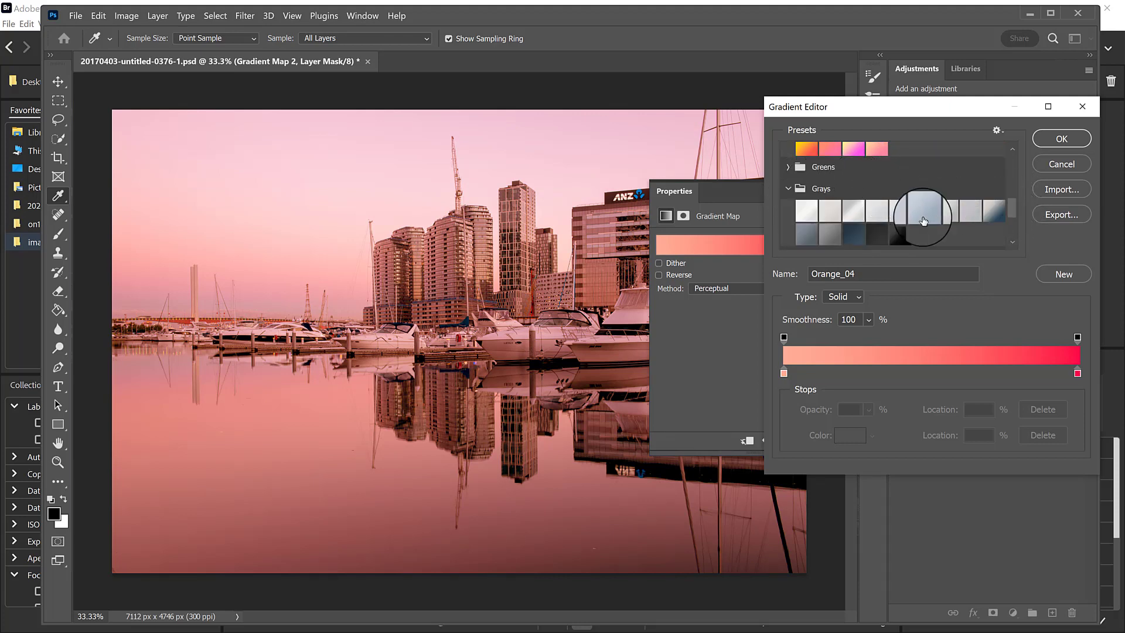
pyautogui.click(900, 234)
pyautogui.click(873, 234)
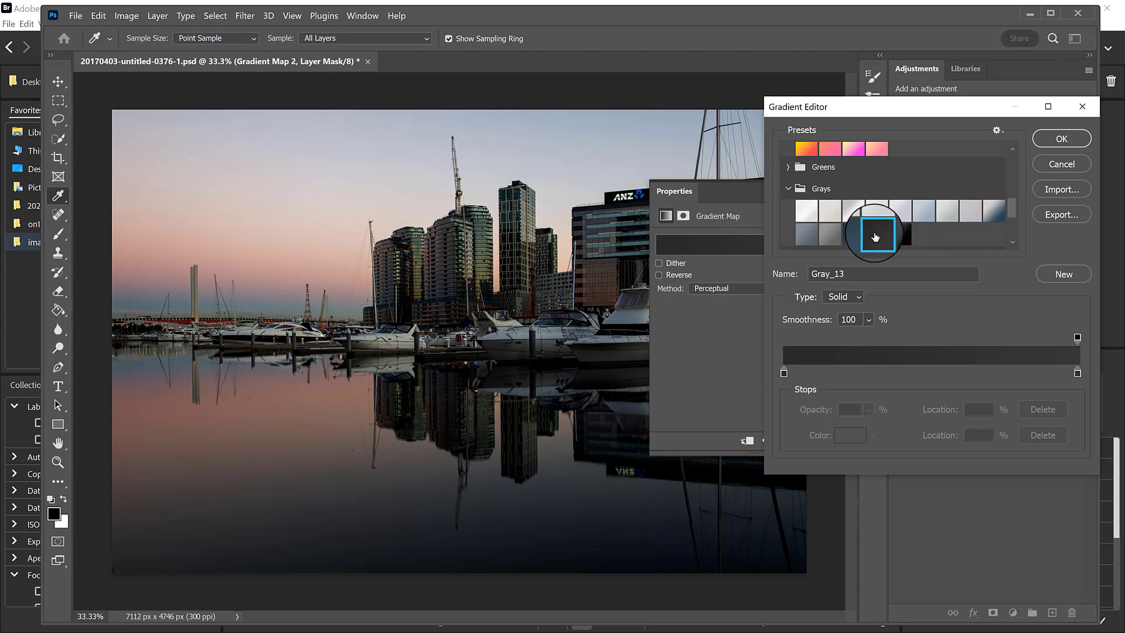
pyautogui.click(853, 235)
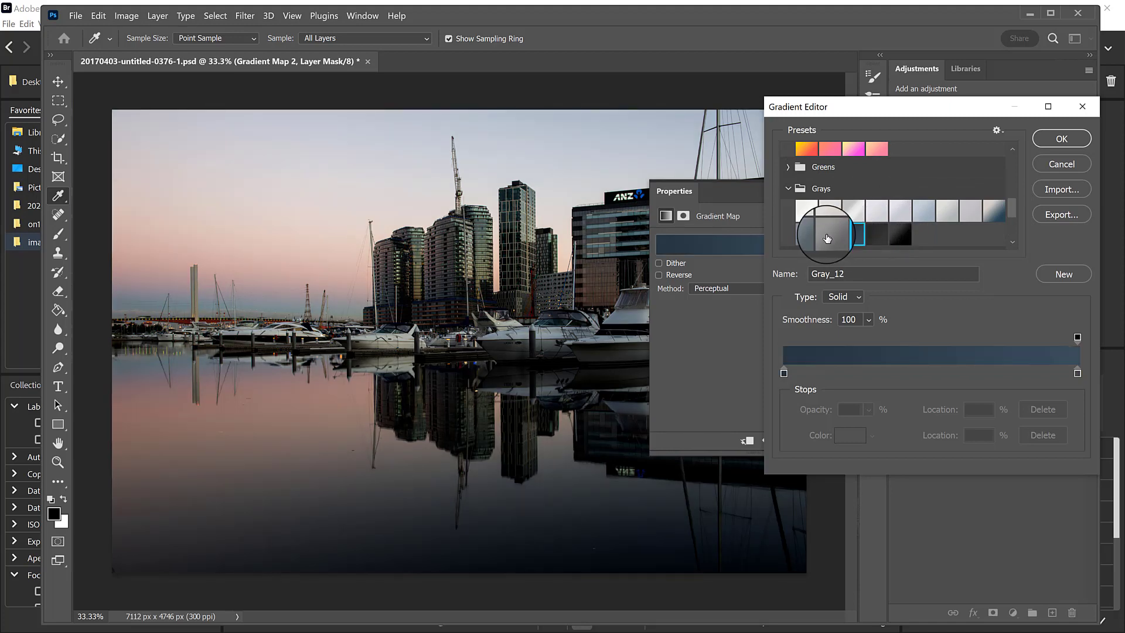
pyautogui.click(823, 237)
pyautogui.click(812, 237)
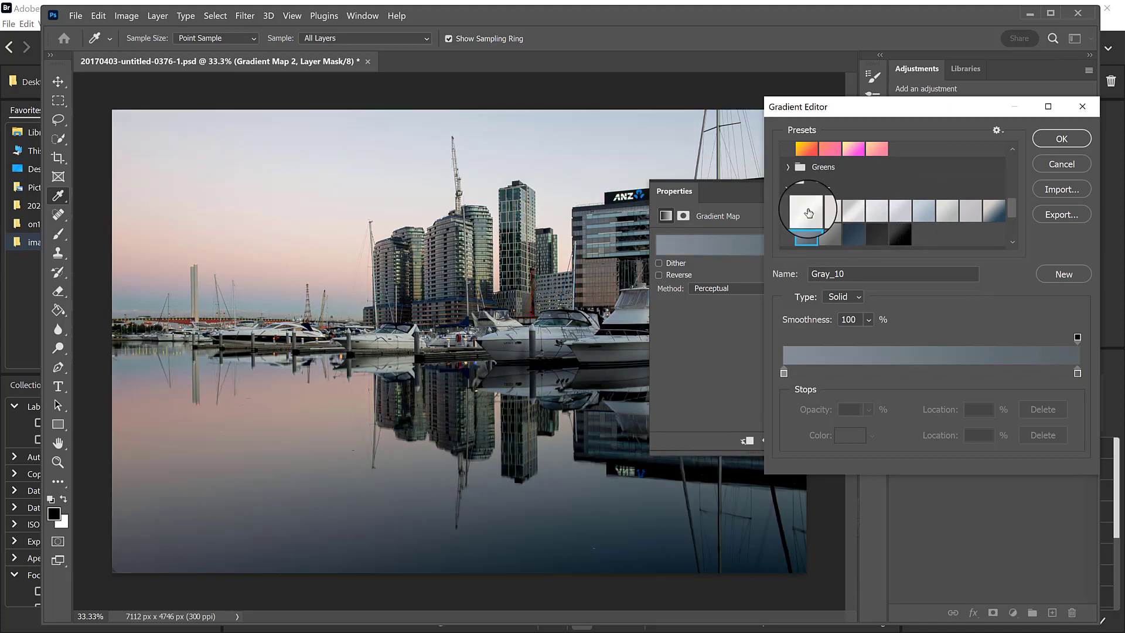
pyautogui.click(818, 214)
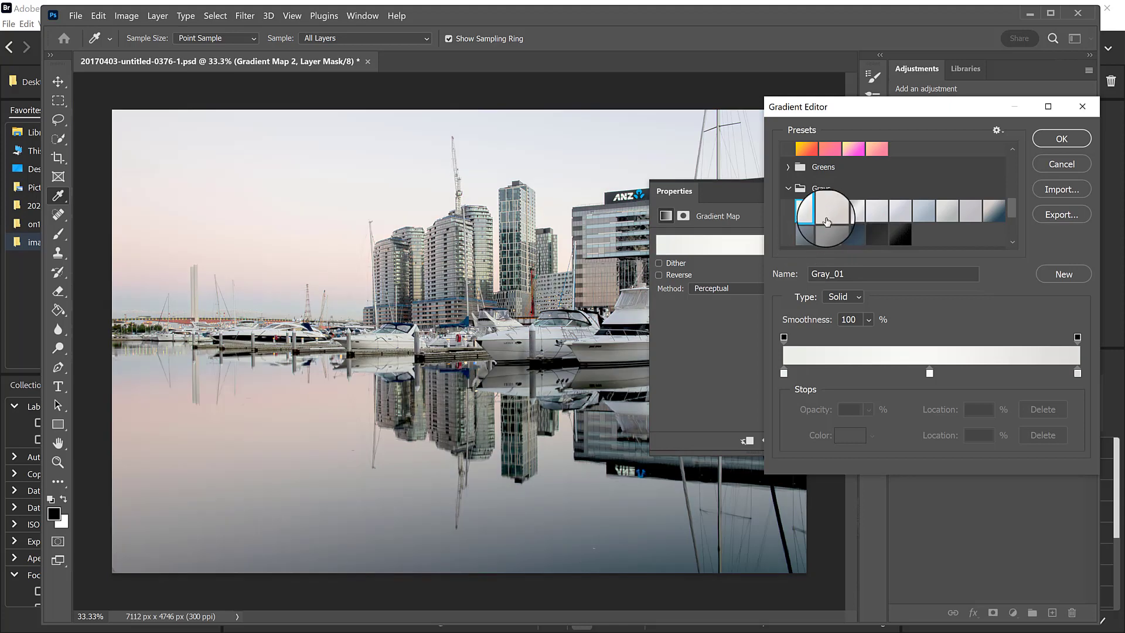
pyautogui.click(829, 214)
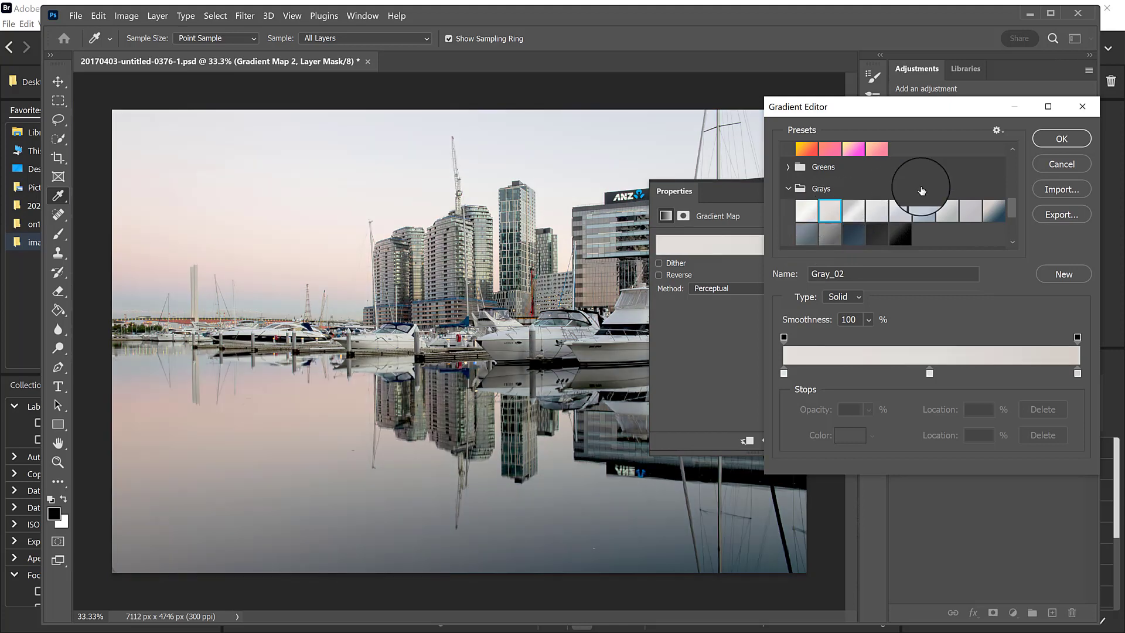
pyautogui.click(930, 210)
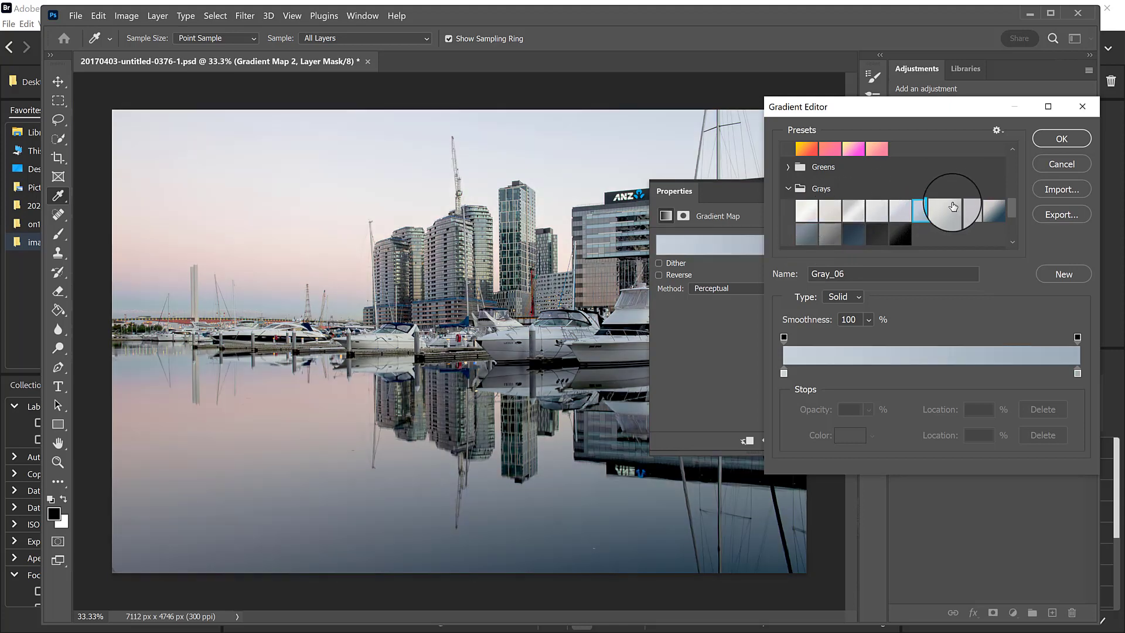
# Try Greens presets including Green_22 and Green_06 on the gradient map and discard the gradient changes.
pyautogui.click(788, 167)
pyautogui.click(877, 236)
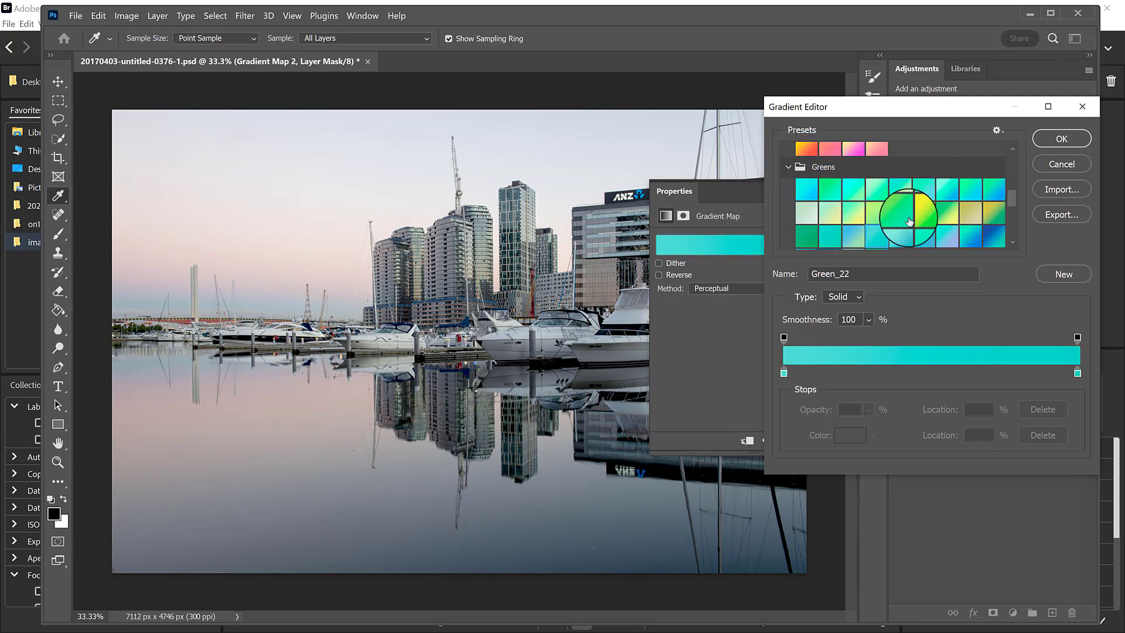
pyautogui.click(926, 210)
pyautogui.click(923, 187)
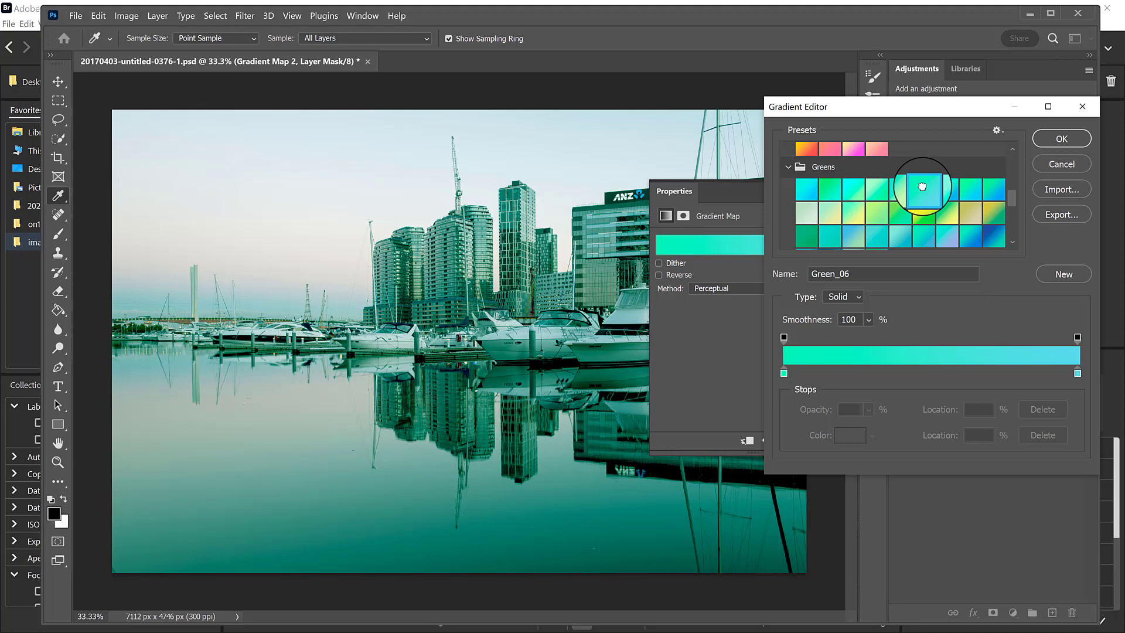
pyautogui.click(1062, 164)
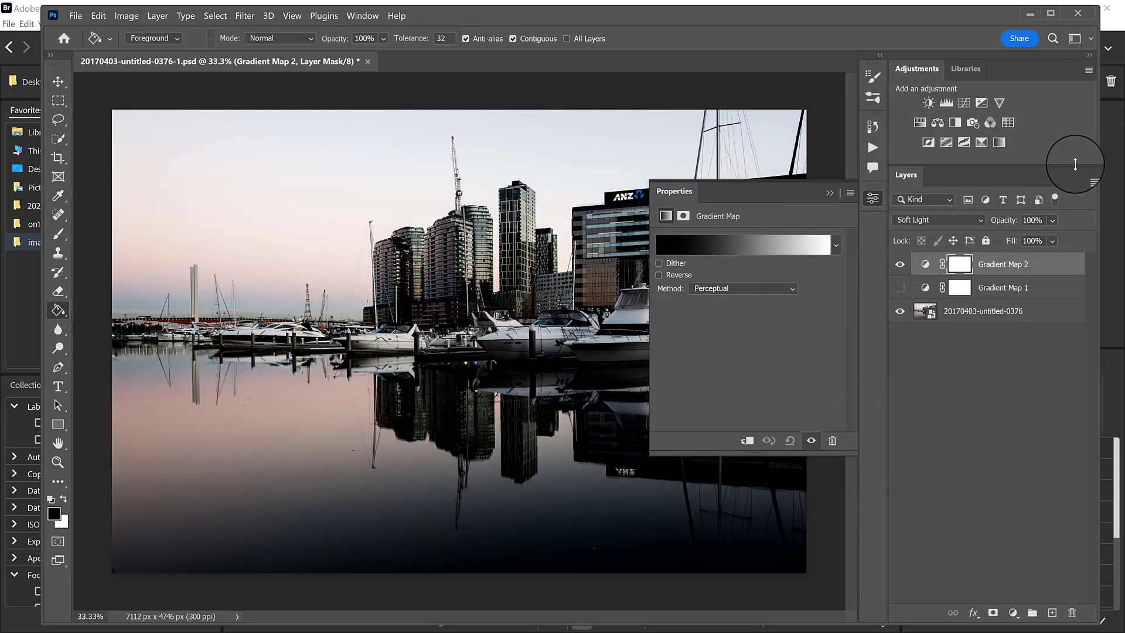
# Delete the Gradient Map 2 layer and save the document with Gradient Map 1 visible.
pyautogui.moveTo(1001, 265); pyautogui.dragTo(1074, 609)
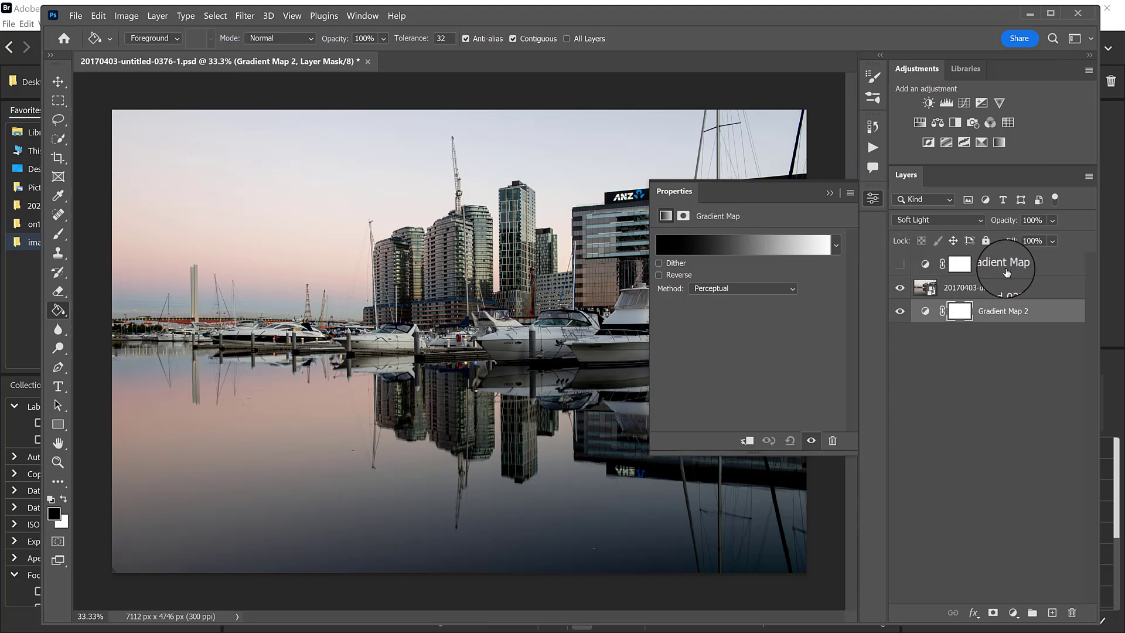
pyautogui.moveTo(1042, 317); pyautogui.dragTo(1071, 611)
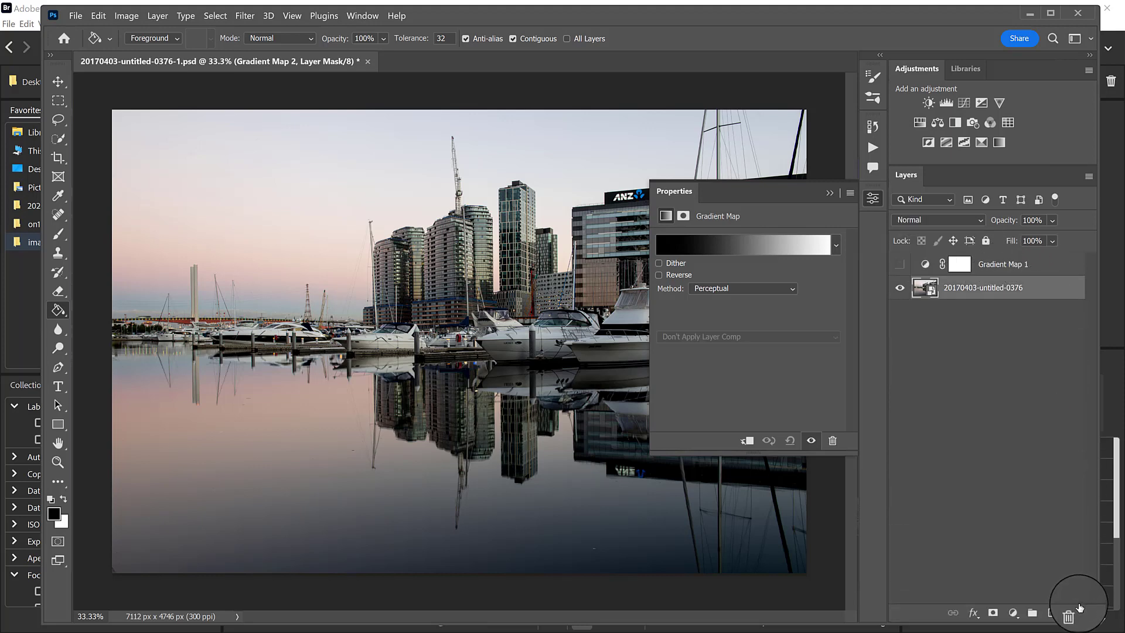
pyautogui.click(899, 264)
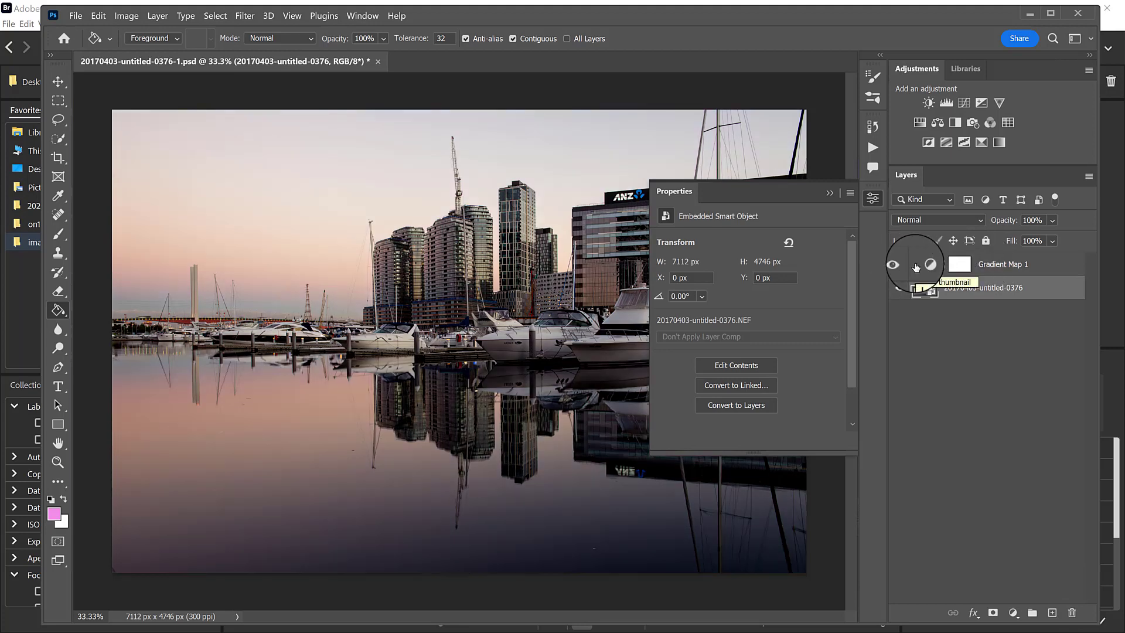
pyautogui.hotkey('ctrl', 's')
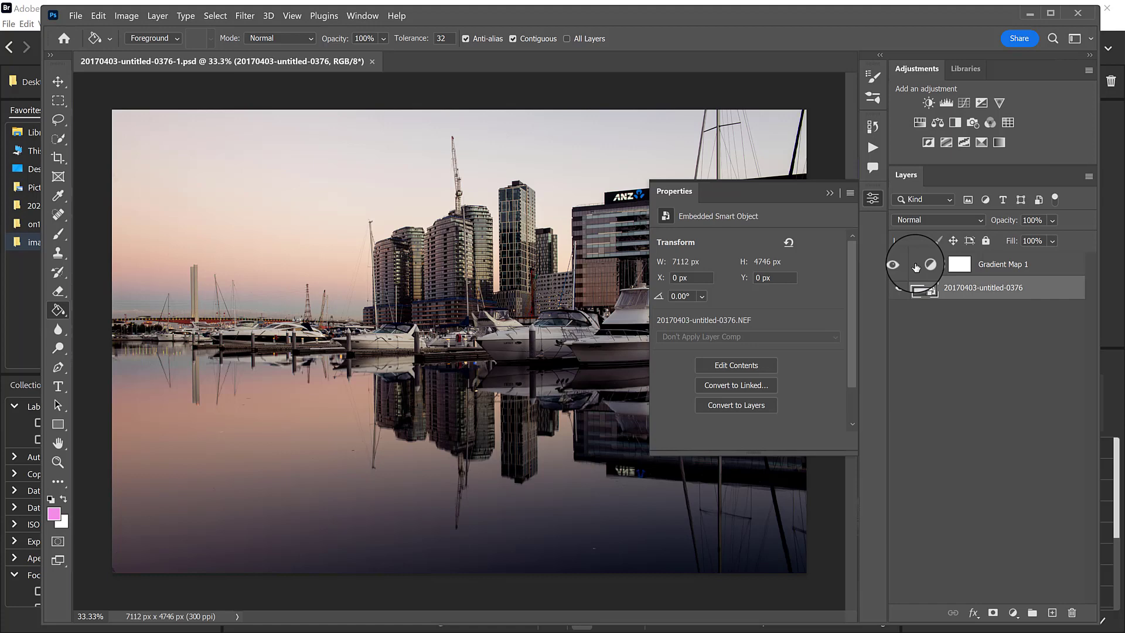
# Delete the Gradient Map 1 layer and save the unedited photo as 20170403-untitled-0376-0.psd with Maximize Compatibility on.
pyautogui.moveTo(1018, 268); pyautogui.dragTo(1067, 611)
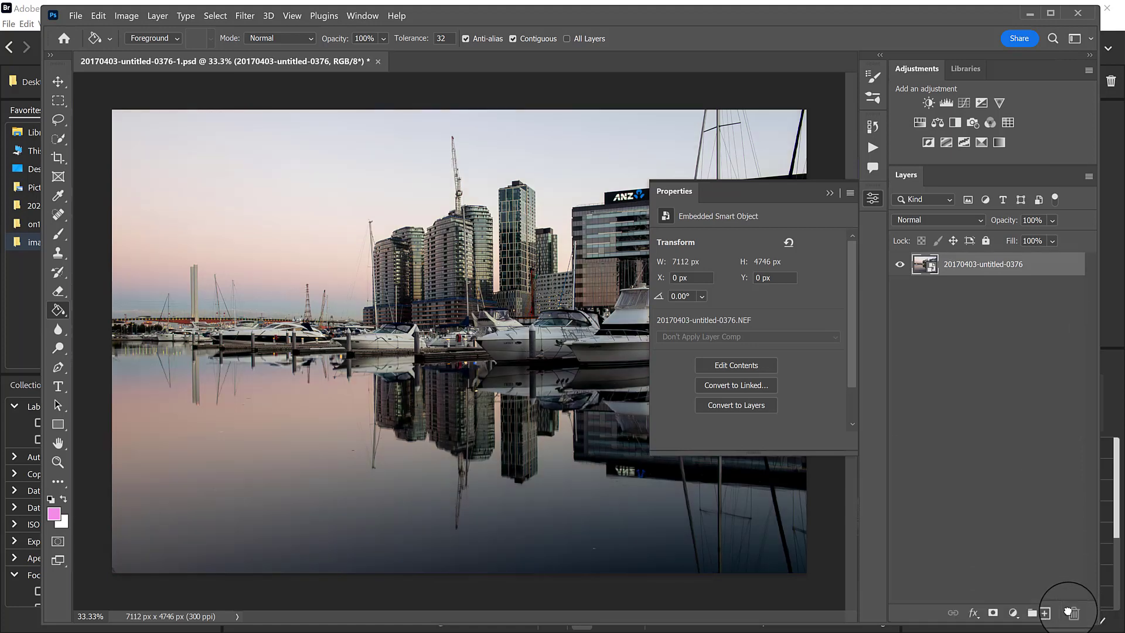
pyautogui.click(75, 16)
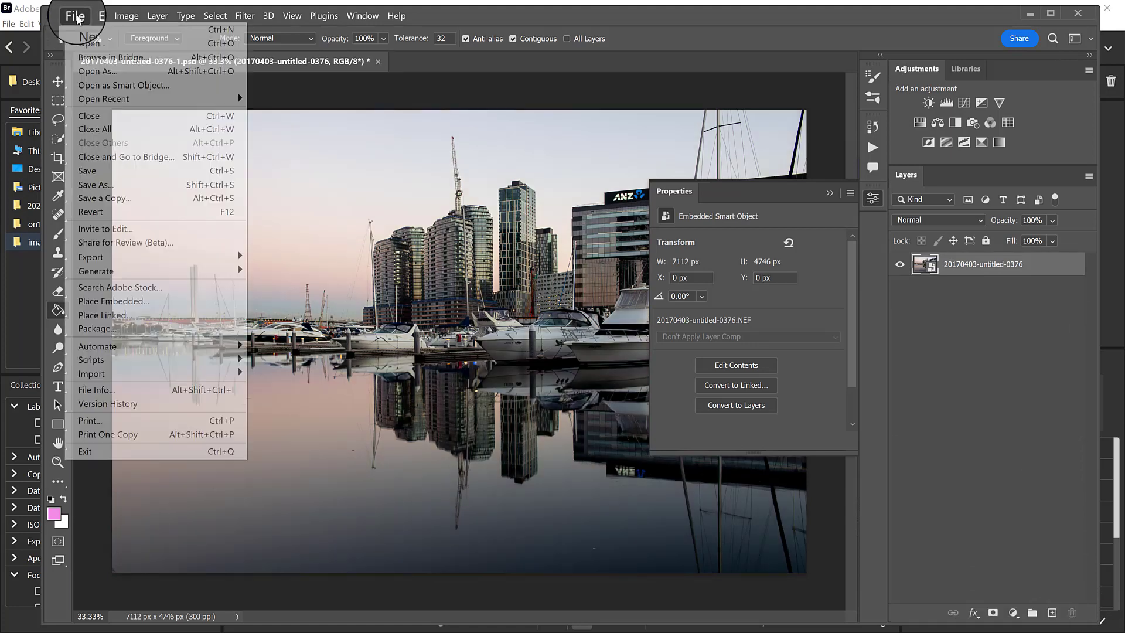
pyautogui.click(92, 184)
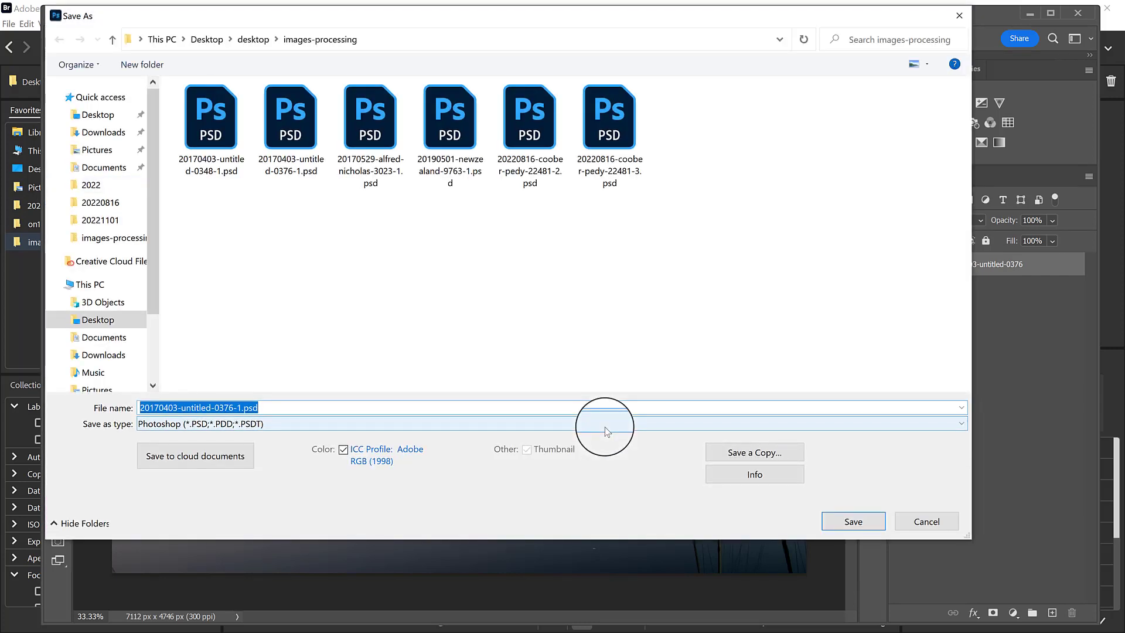
pyautogui.click(240, 408)
pyautogui.moveTo(241, 409); pyautogui.dragTo(236, 409)
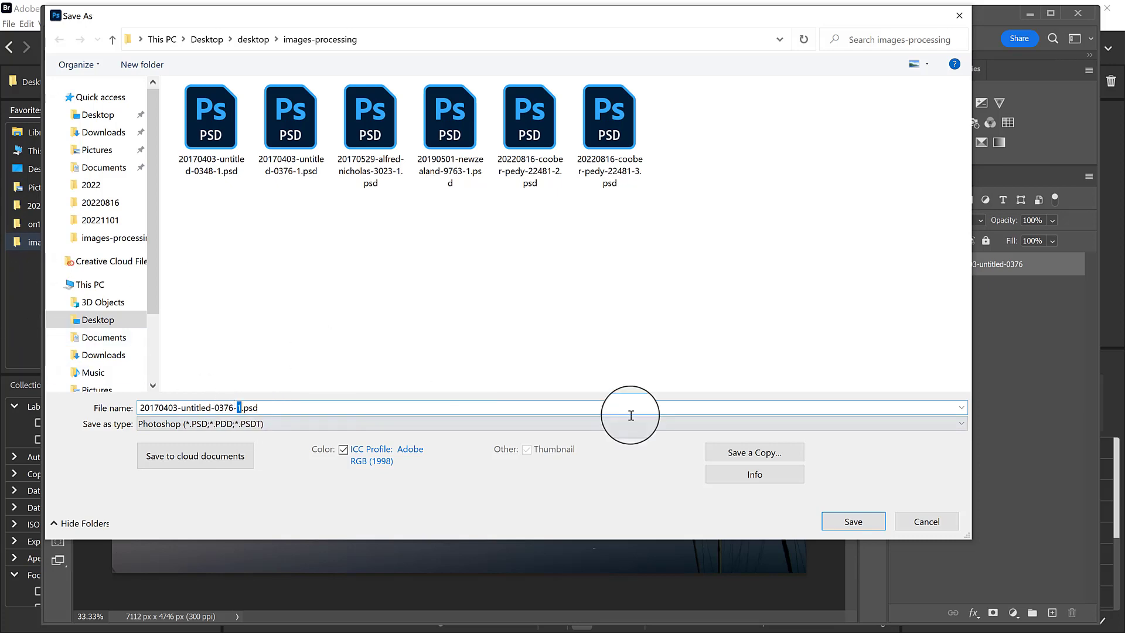
pyautogui.write('0')
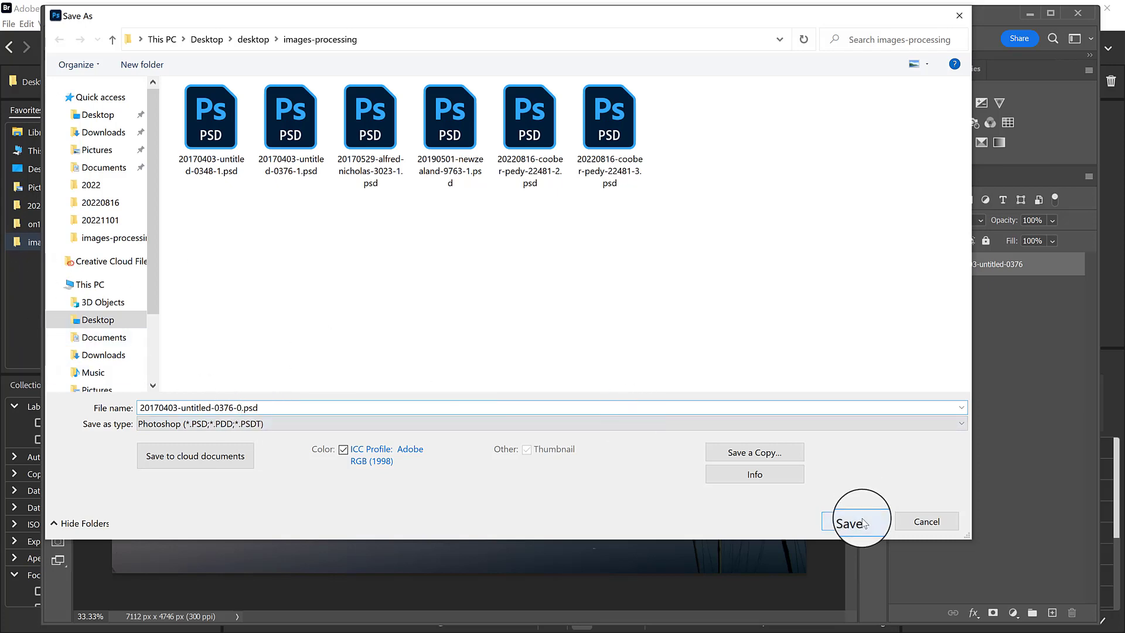
pyautogui.click(845, 518)
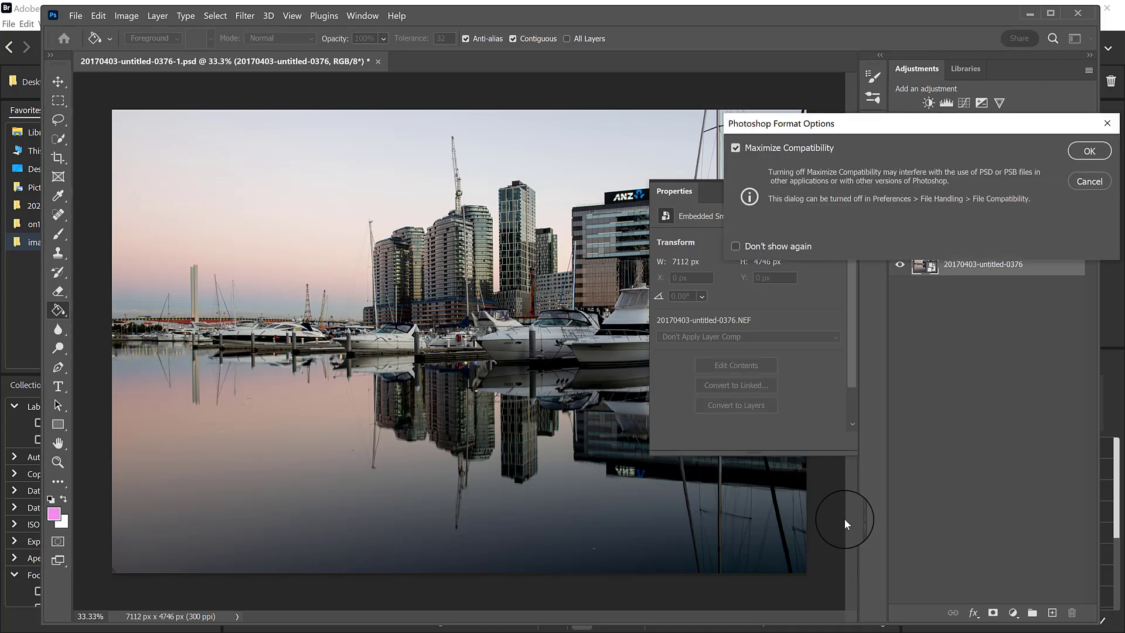
pyautogui.click(1088, 152)
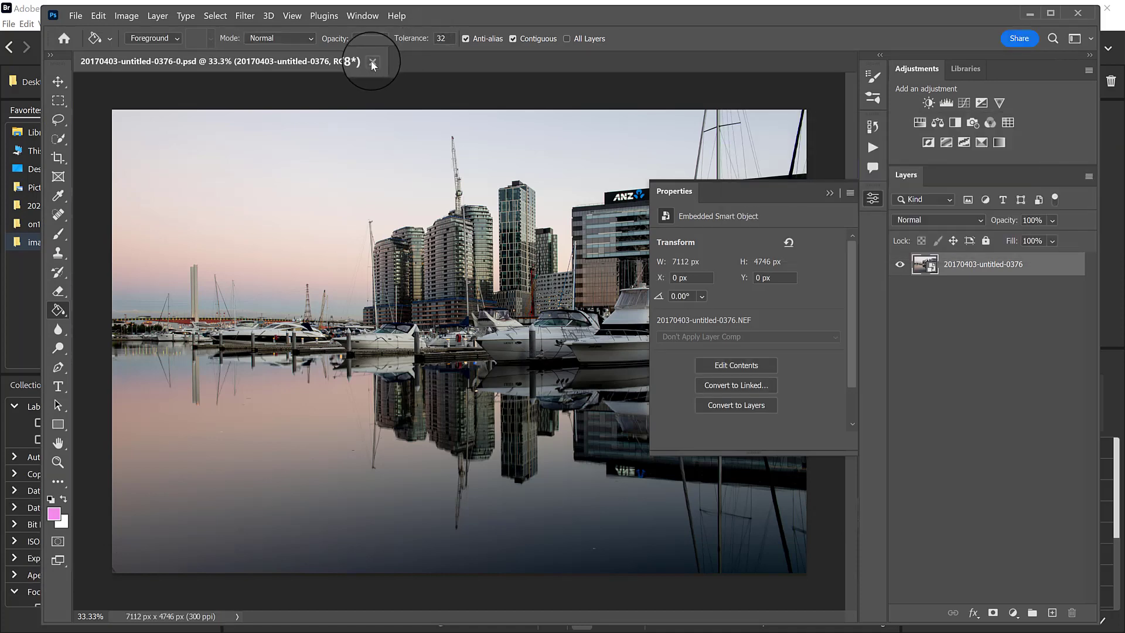
# Close the document and switch to Adobe Bridge to compare 20170403-untitled-0376-0.psd and 20170403-untitled-0376-1.psd full screen.
pyautogui.click(373, 62)
pyautogui.click(25, 279)
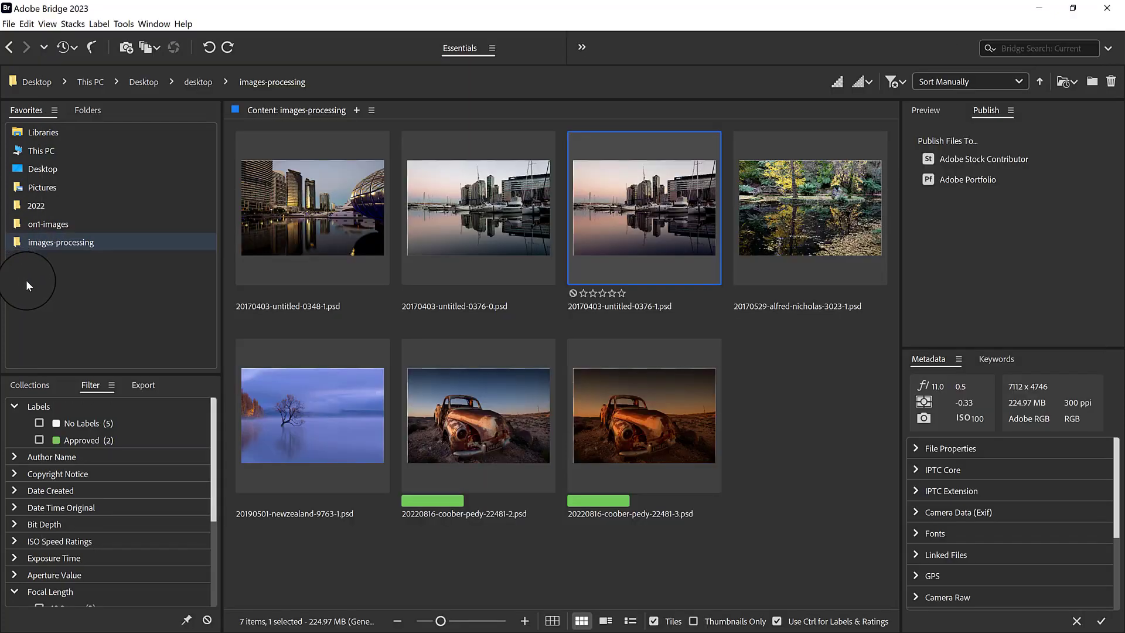
pyautogui.click(506, 215)
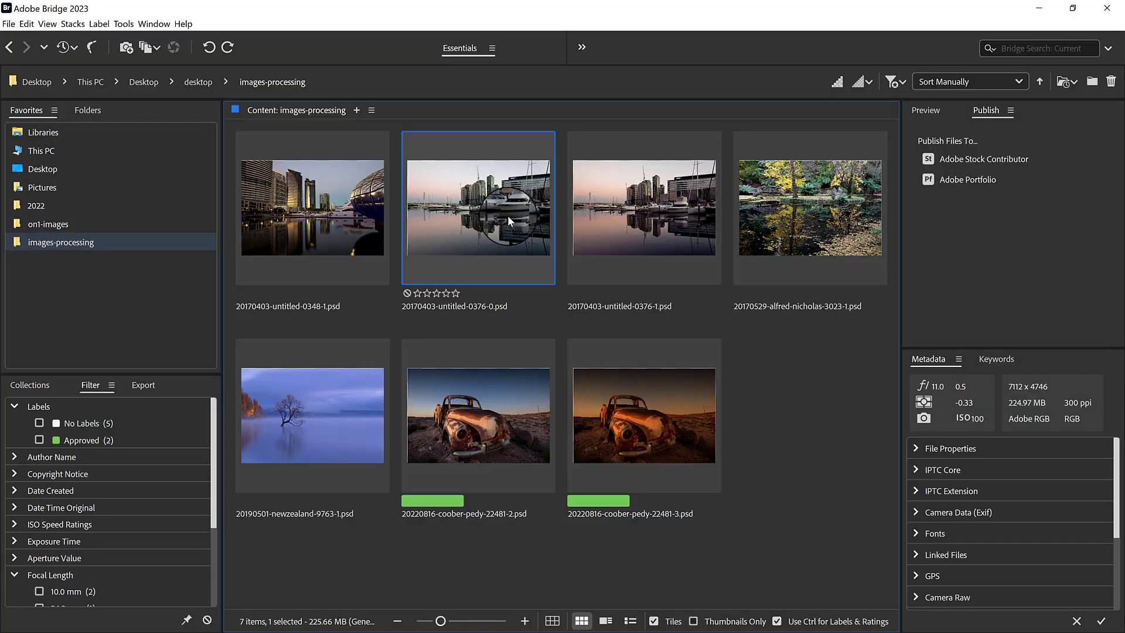
pyautogui.keyDown('ctrl'); pyautogui.click(653, 216); pyautogui.keyUp('ctrl')
pyautogui.press('space')
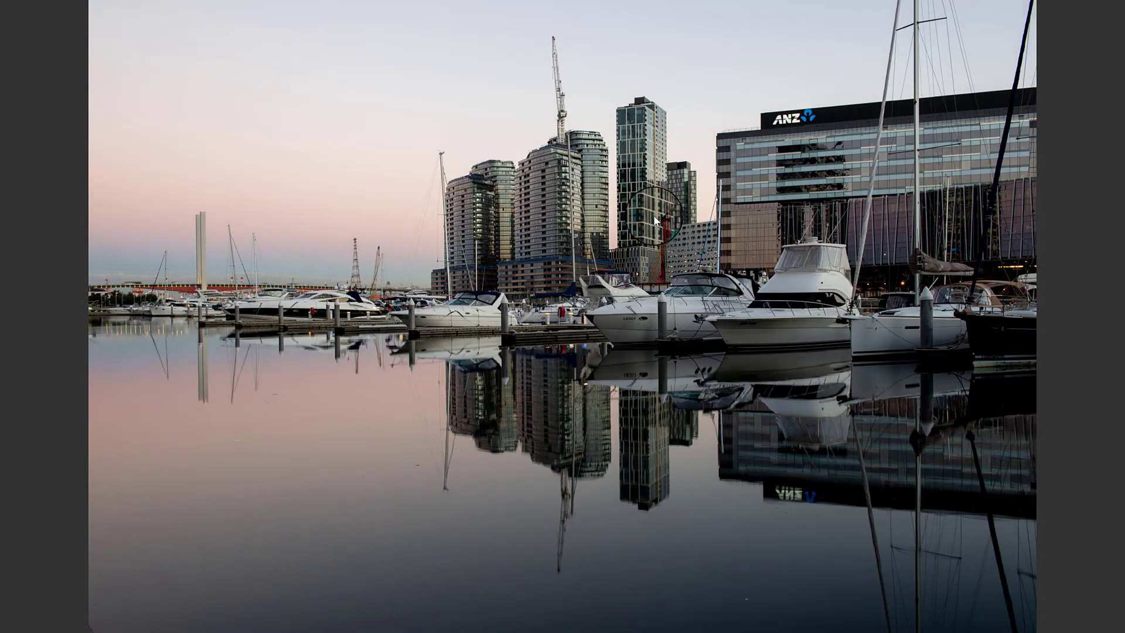
pyautogui.press('Right')
pyautogui.press('space')
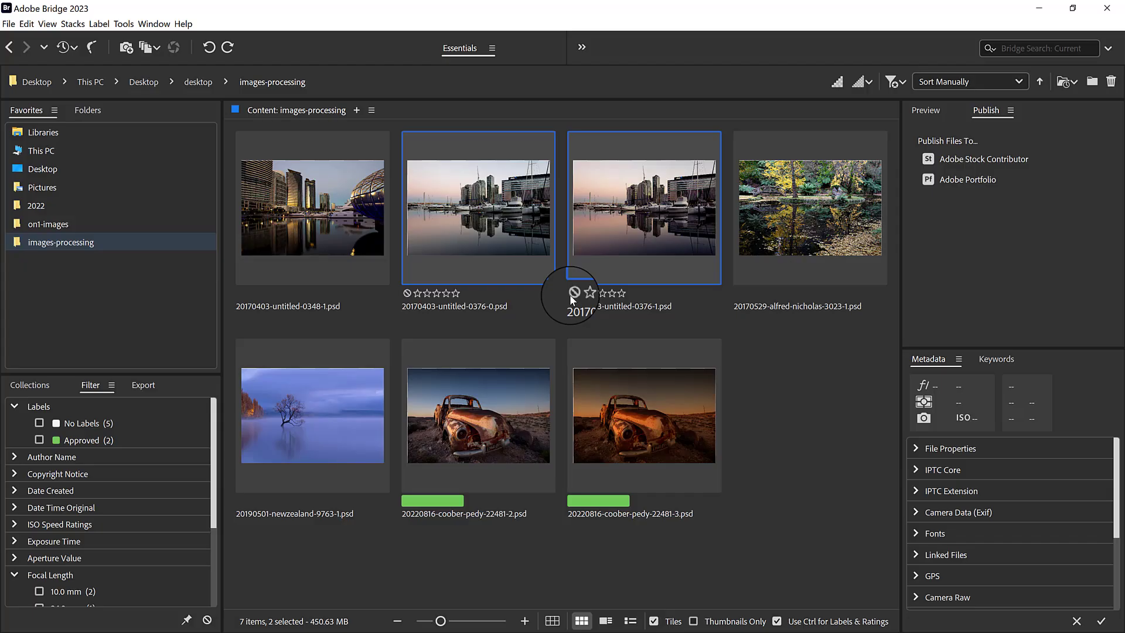
# Compare 20220816-coober-pedy-22481-2.psd and 20220816-coober-pedy-22481-3.psd full screen, and select both files in the folder.
pyautogui.click(507, 432)
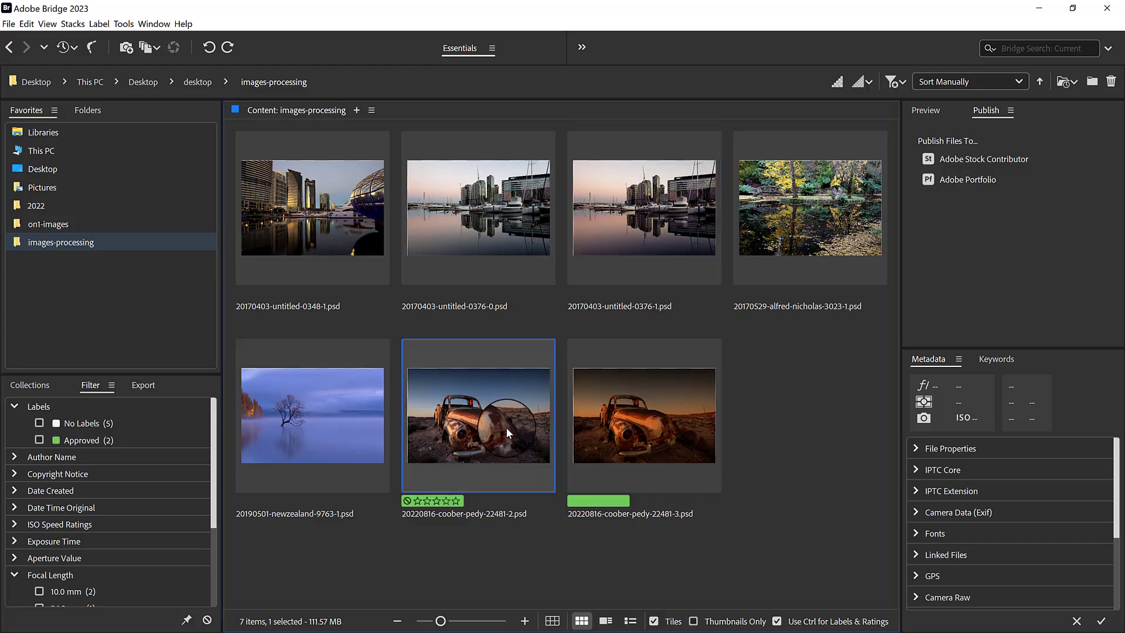
pyautogui.press('space')
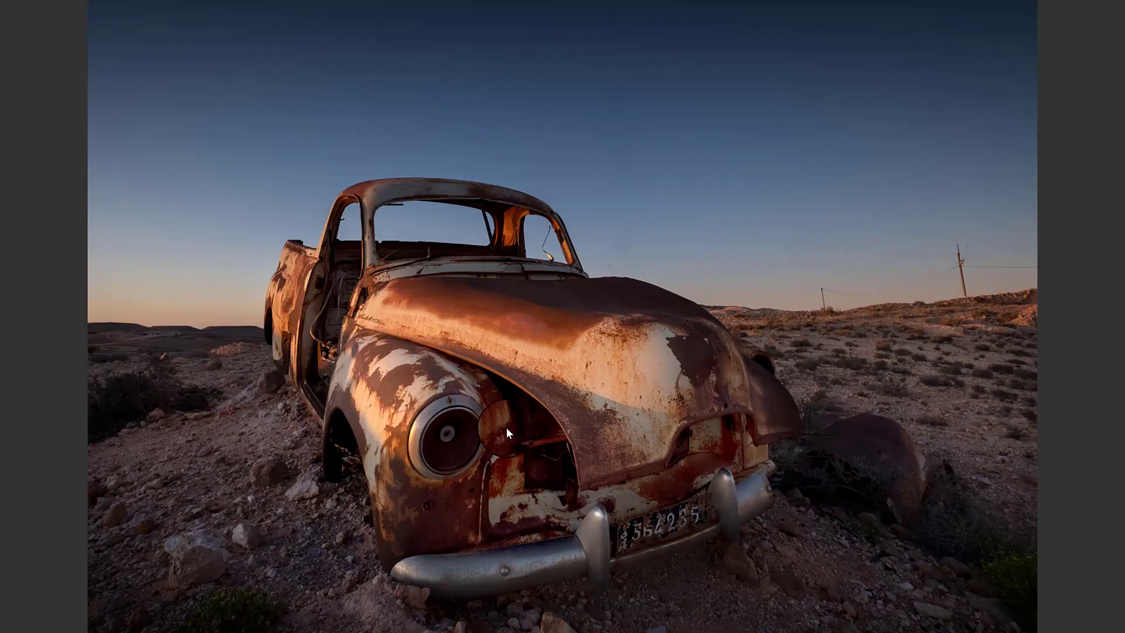
pyautogui.press('Right')
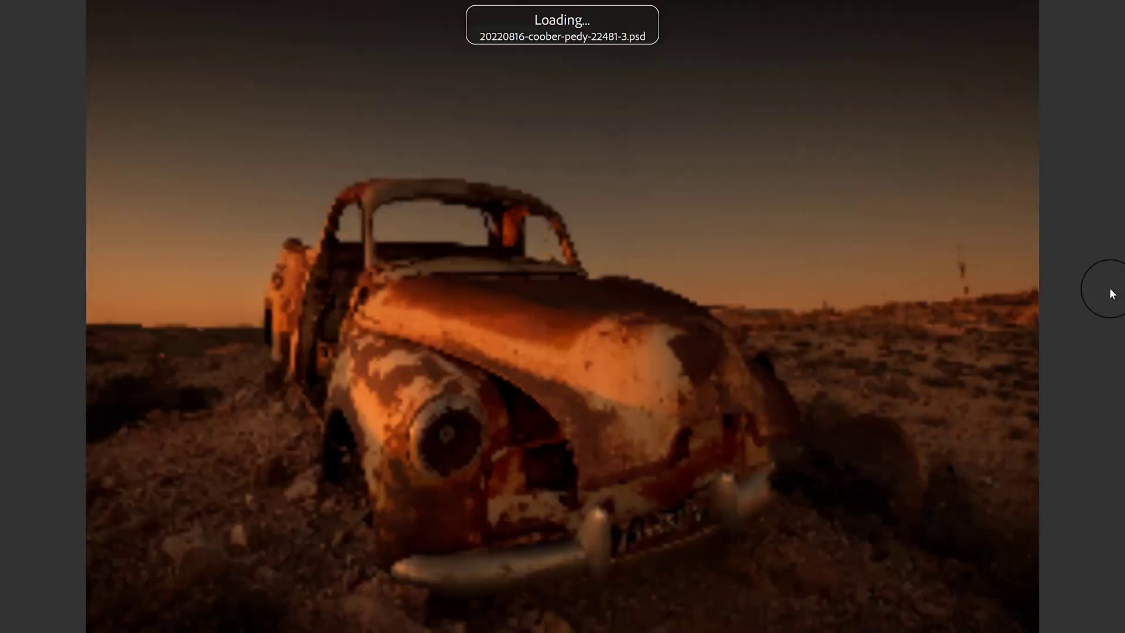
pyautogui.press('Left')
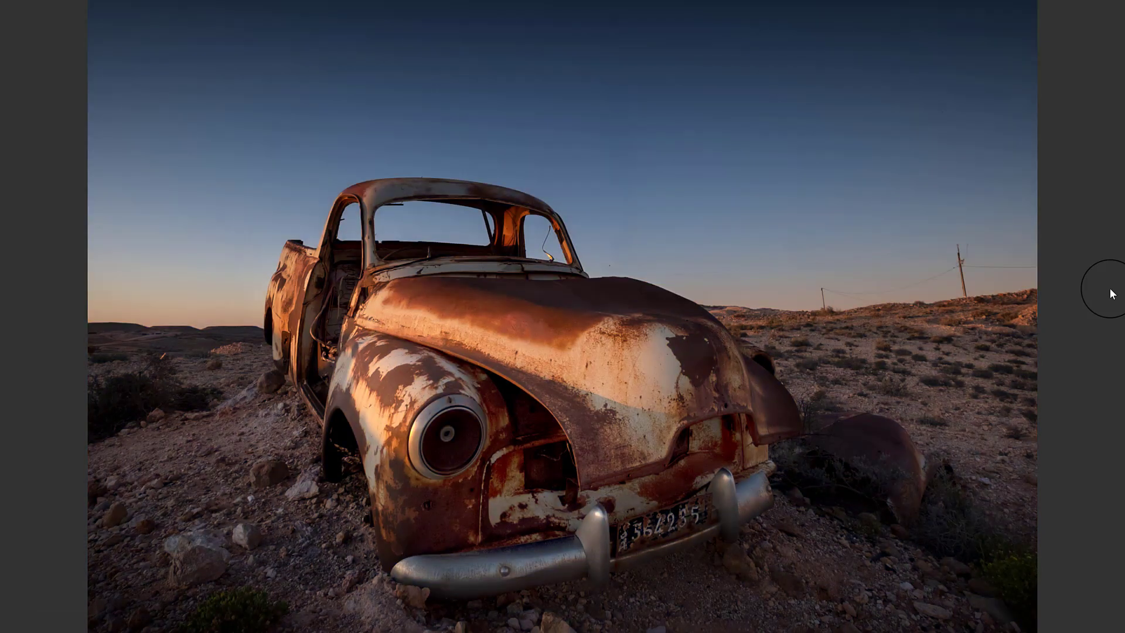
pyautogui.press('Right')
pyautogui.press('Escape')
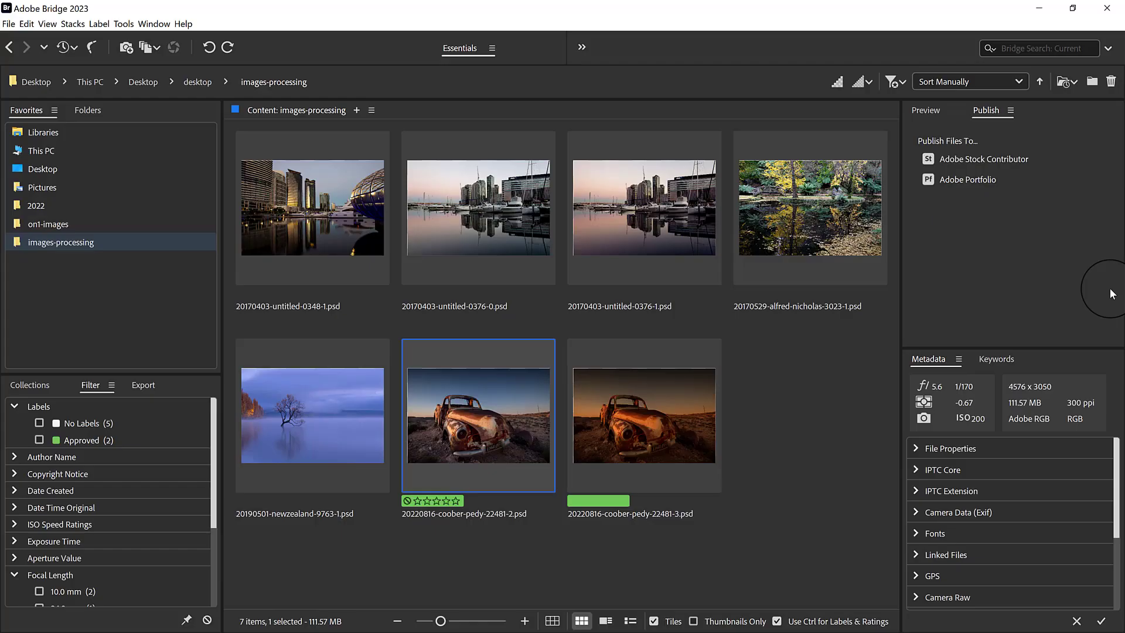
pyautogui.hotkey('shift', 'Right')
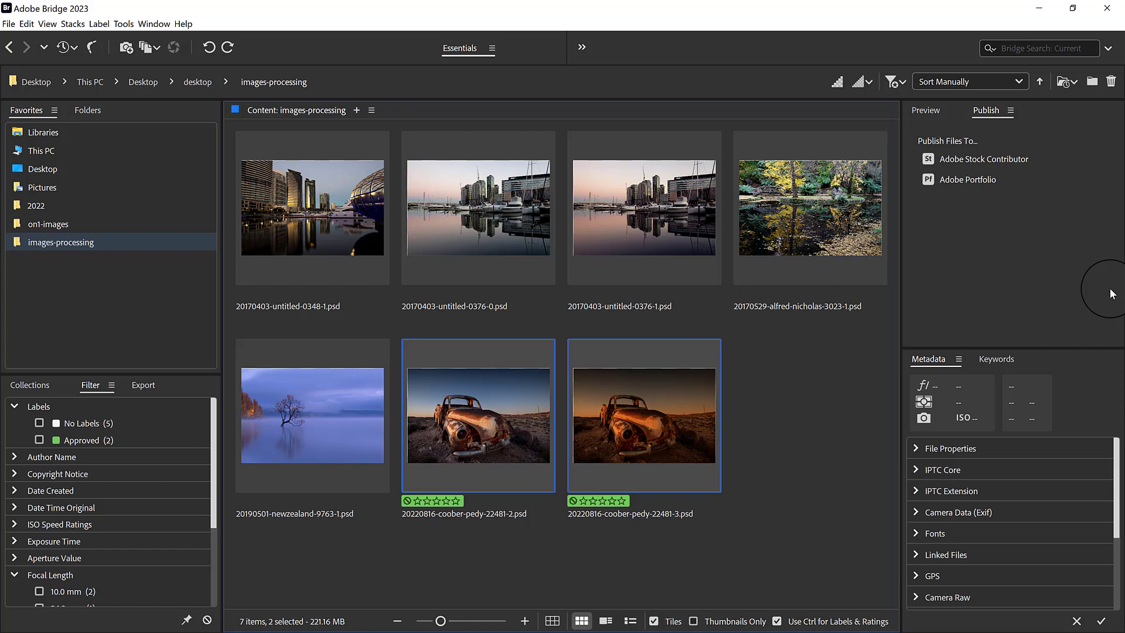
# Select the lake photo 20190501-newzealand-9763-1.psd.
pyautogui.click(318, 436)
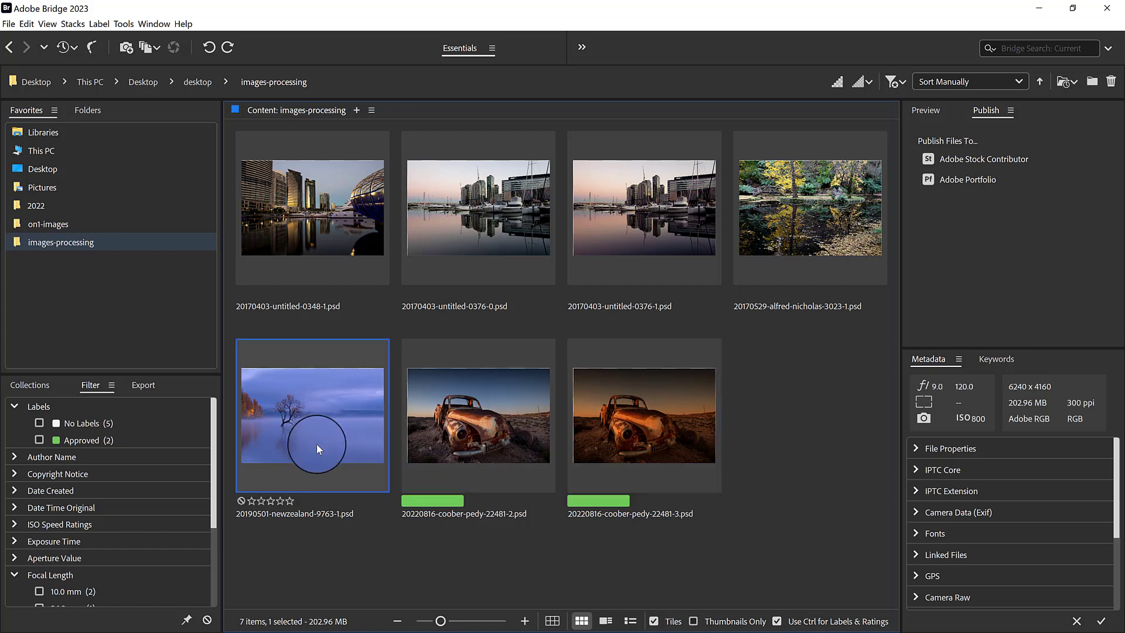
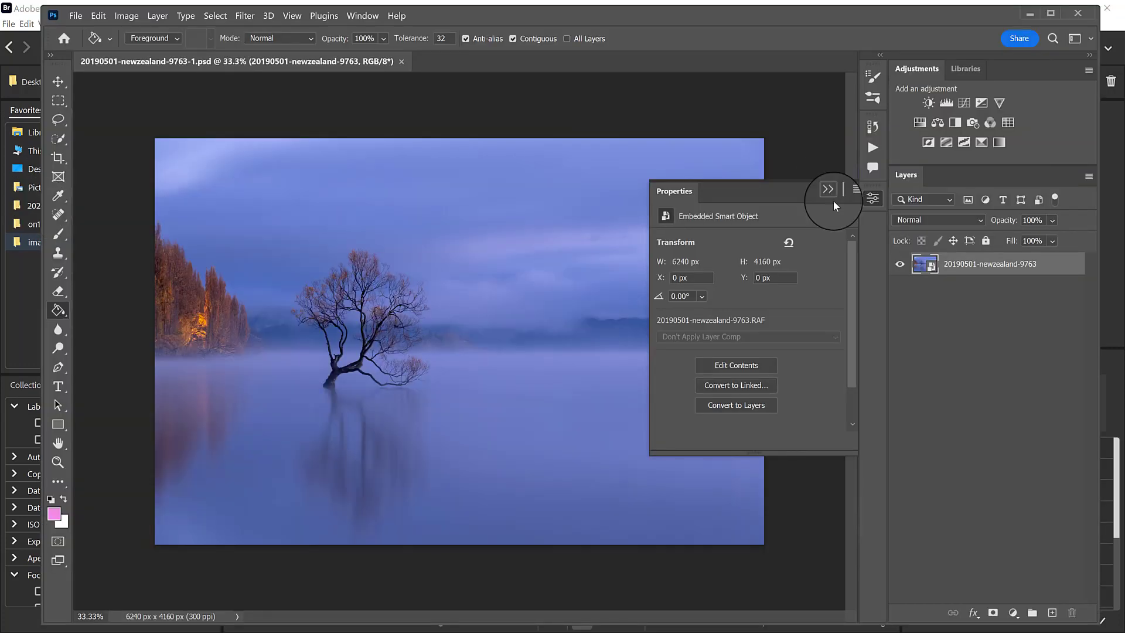
# Add a Hue/Saturation adjustment layer to the lake photo and set the Blues hue to +180.
pyautogui.click(831, 193)
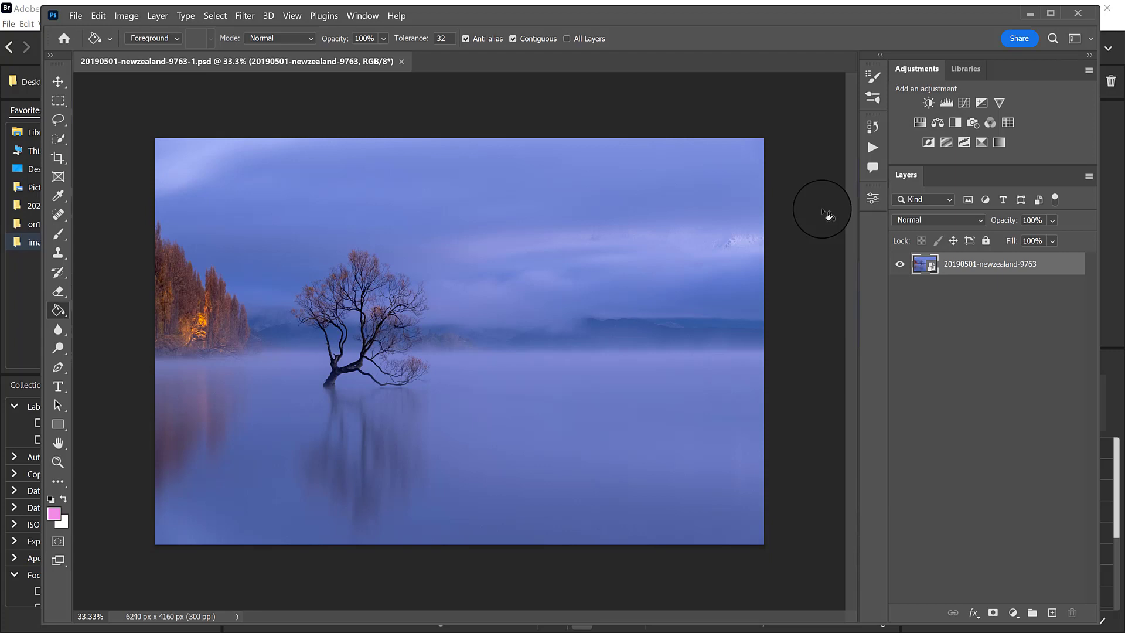
pyautogui.click(920, 123)
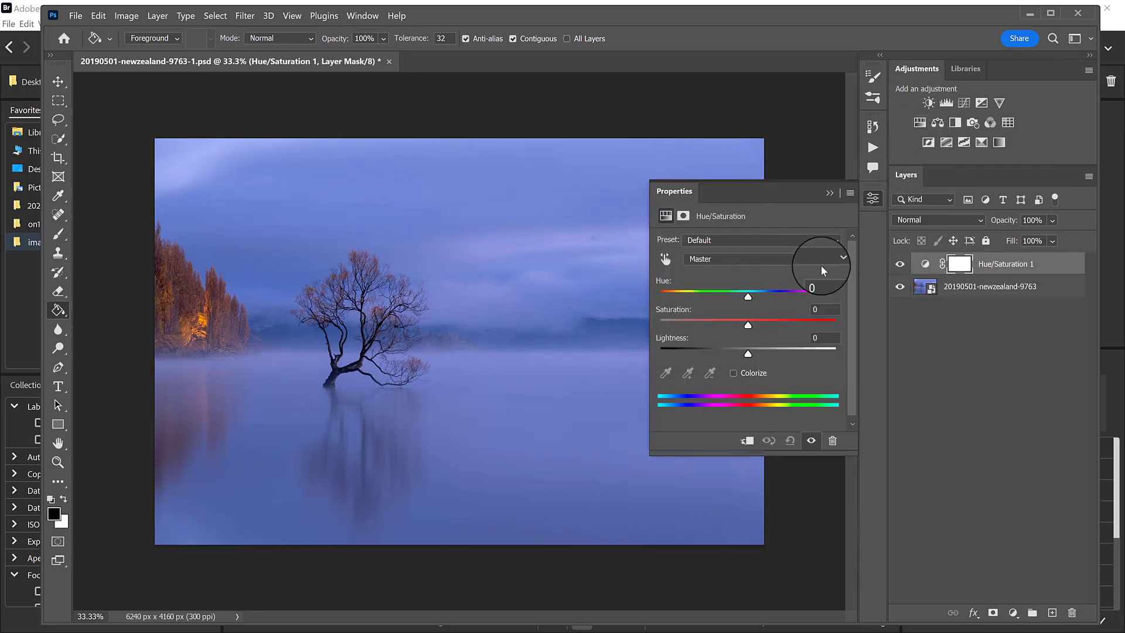
pyautogui.click(749, 259)
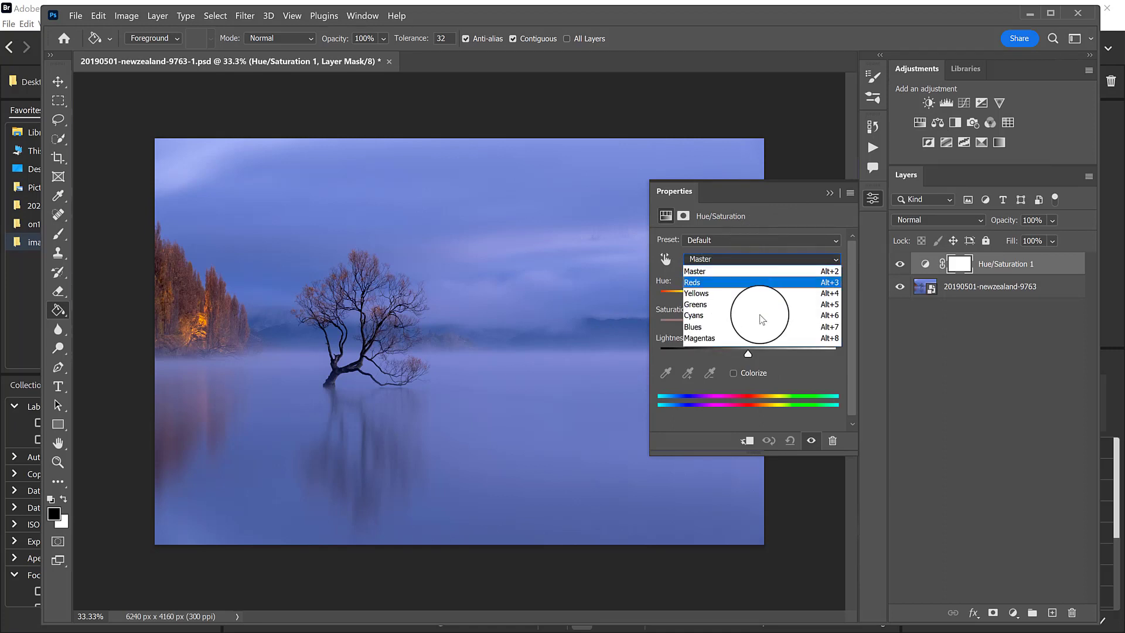
pyautogui.click(728, 332)
pyautogui.moveTo(746, 293); pyautogui.dragTo(840, 296)
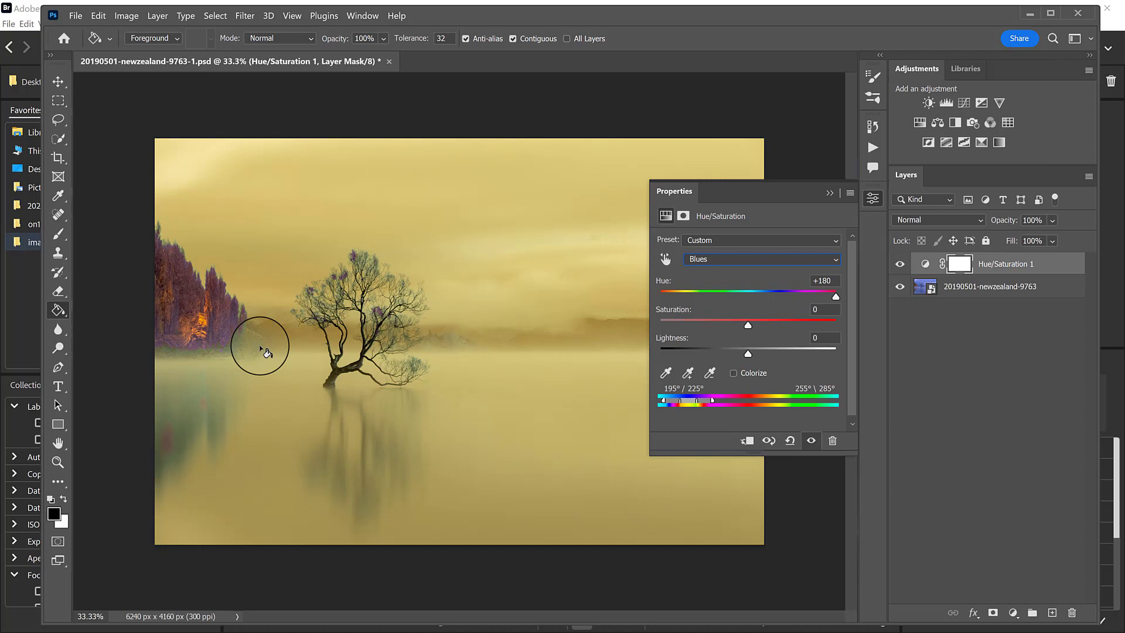
# Reset the Hue/Saturation adjustment and try a Magentas hue of -45.
pyautogui.click(789, 440)
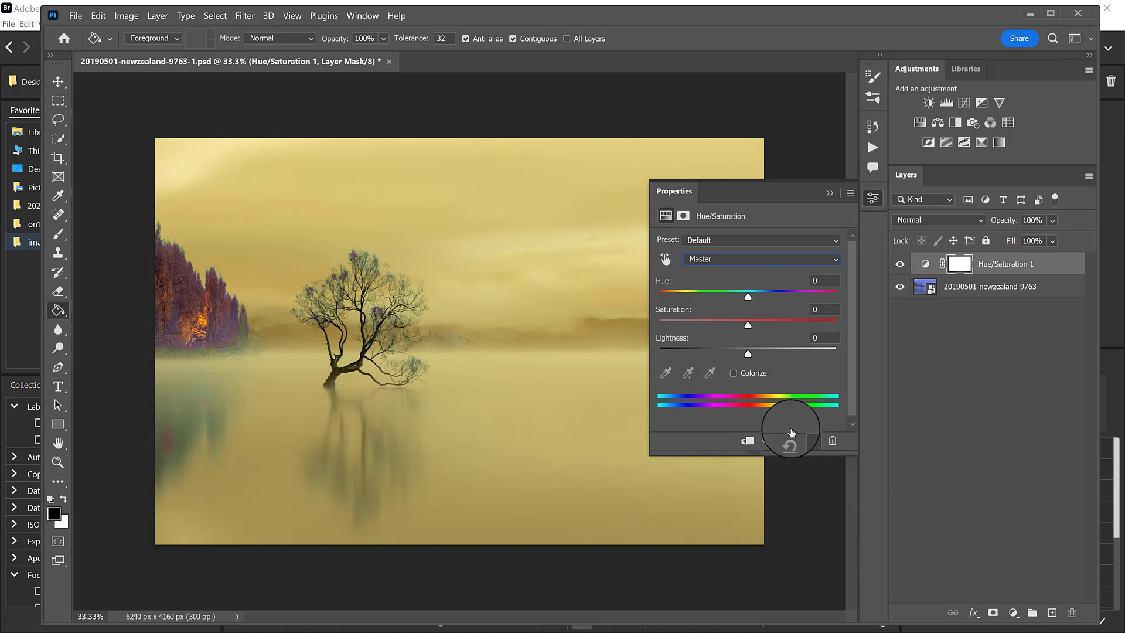
pyautogui.click(742, 258)
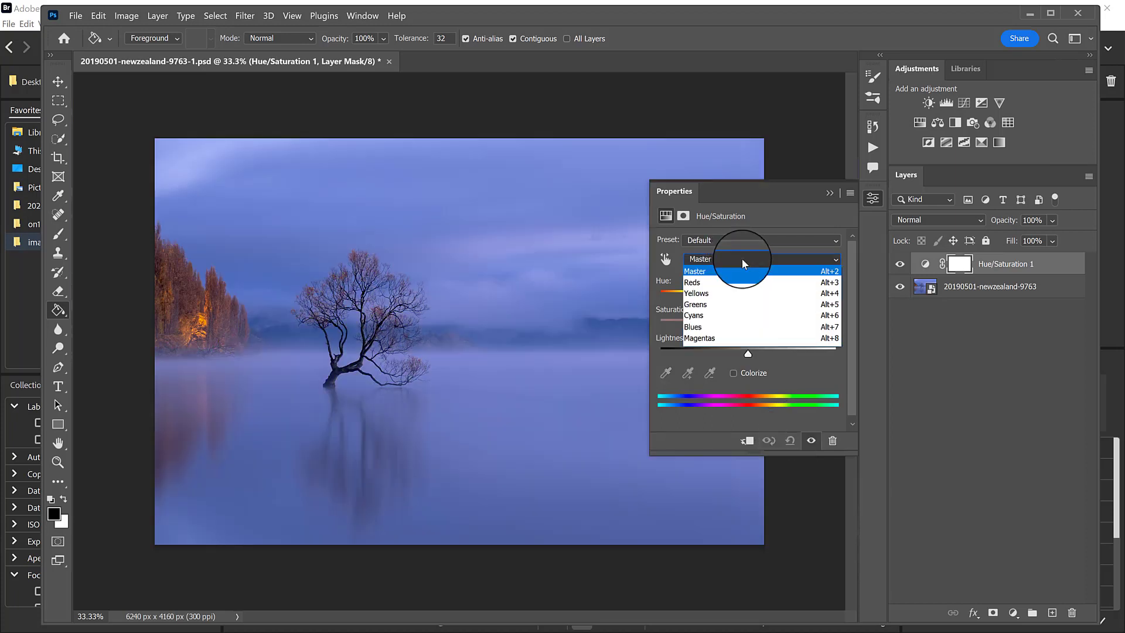
pyautogui.click(727, 338)
pyautogui.moveTo(742, 299); pyautogui.dragTo(674, 300)
pyautogui.moveTo(780, 301); pyautogui.dragTo(709, 301)
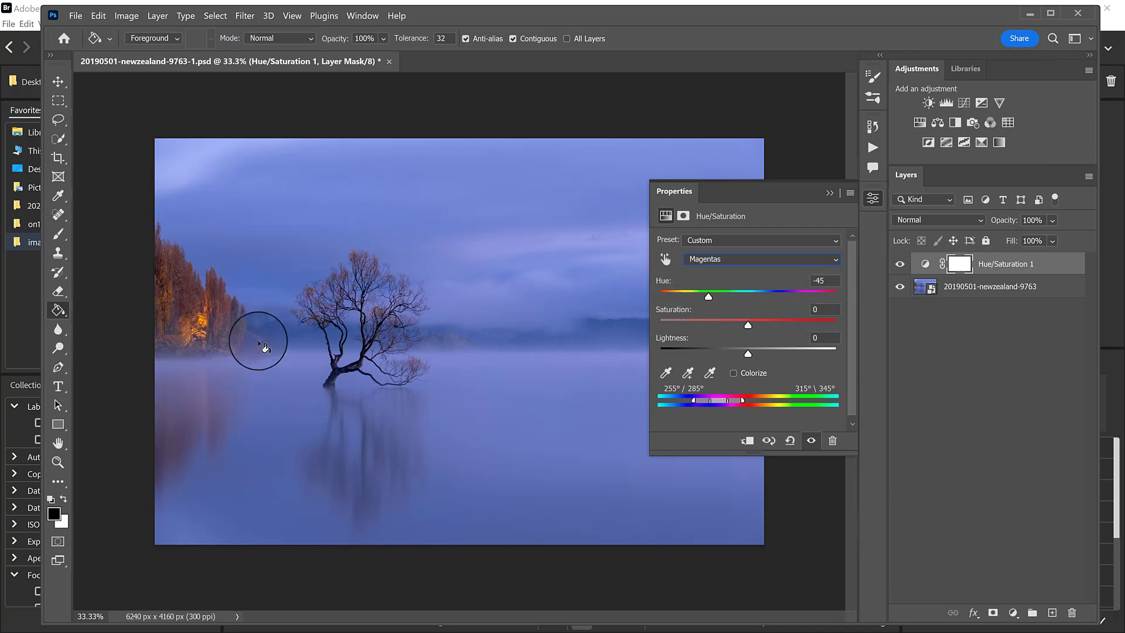
# Reset the Hue/Saturation adjustment again and try a Reds hue of -49.
pyautogui.click(812, 259)
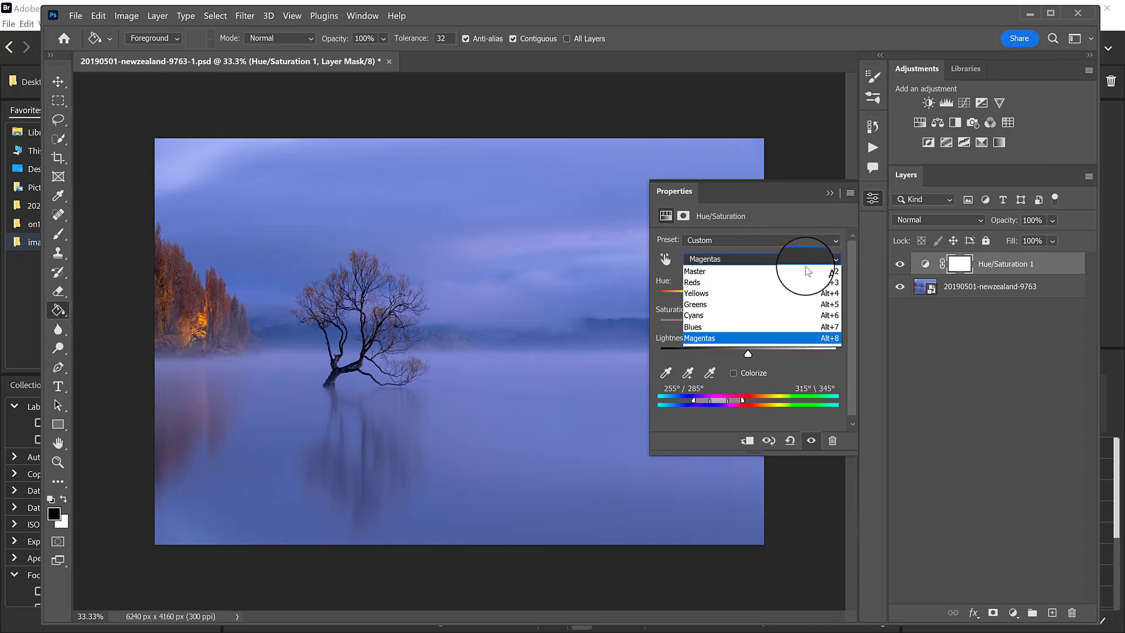
pyautogui.click(791, 440)
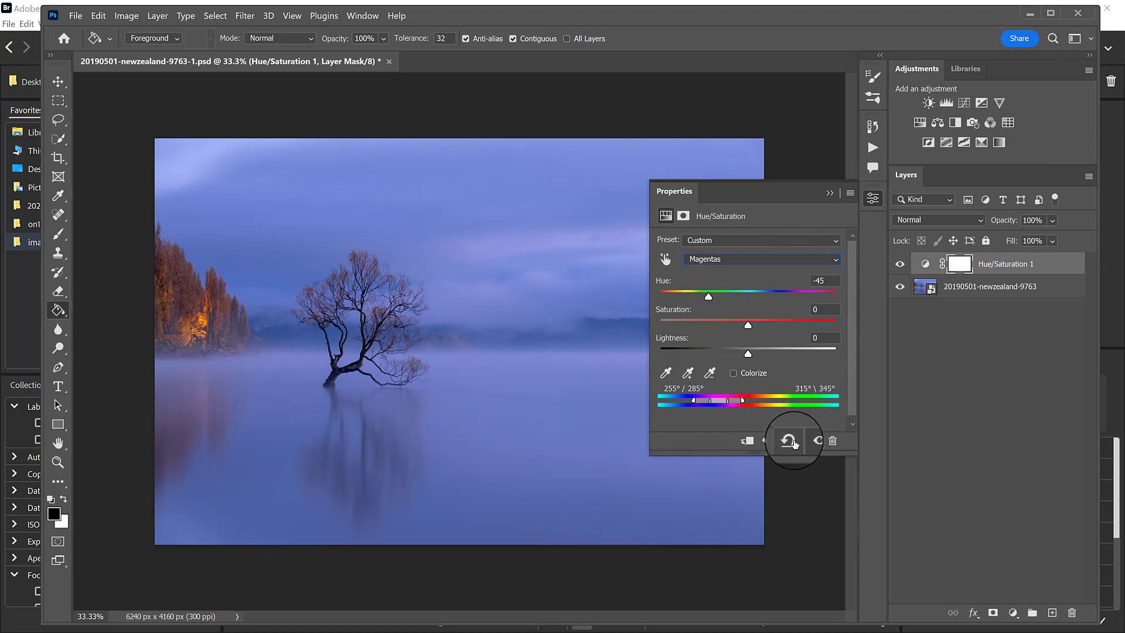
pyautogui.click(790, 441)
pyautogui.click(728, 260)
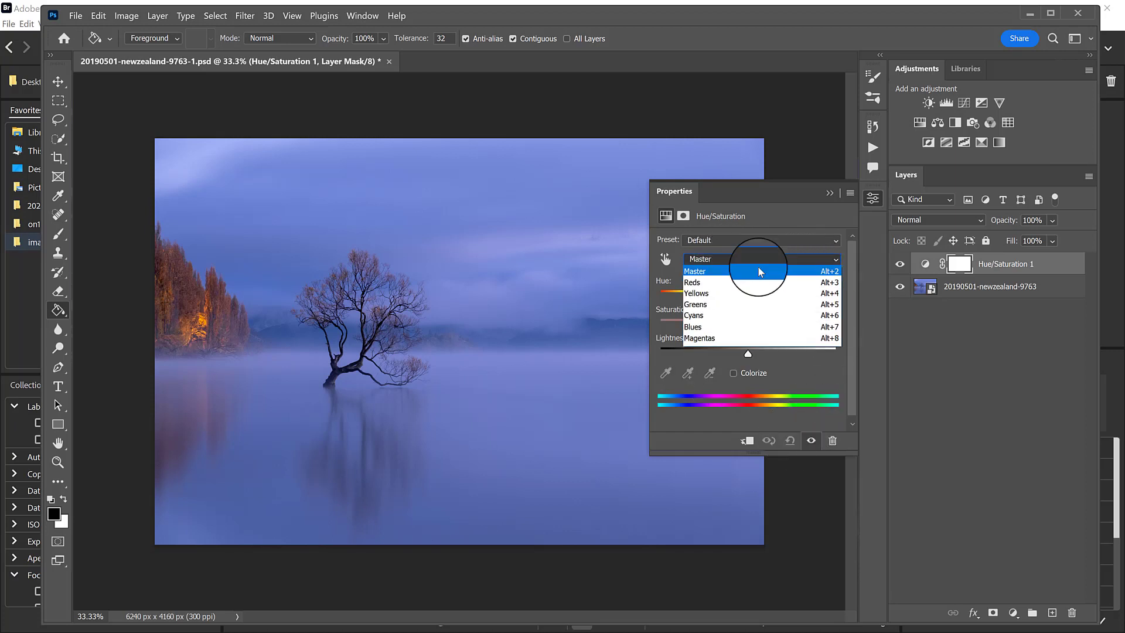
pyautogui.click(733, 284)
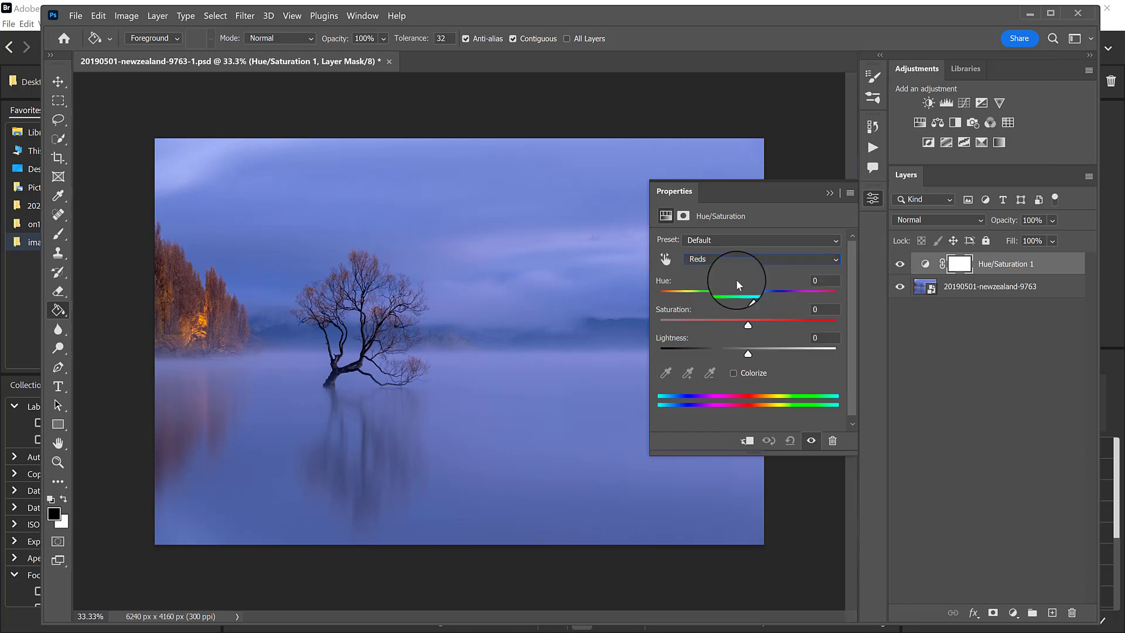
pyautogui.moveTo(754, 326); pyautogui.dragTo(719, 298)
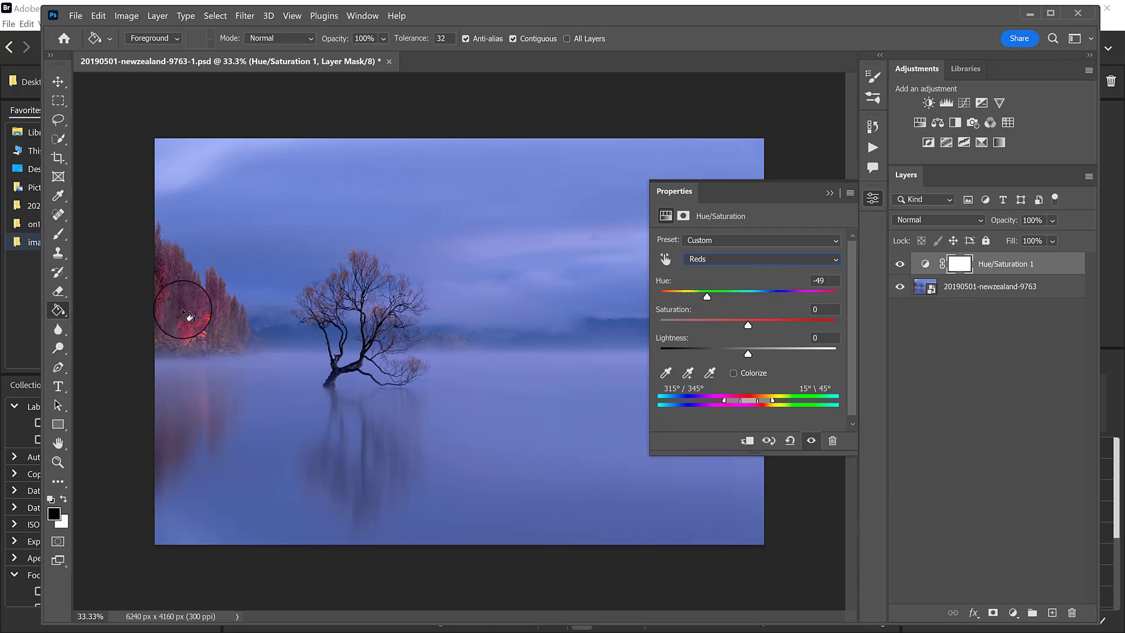
# Clear the Reds shift from the Hue/Saturation adjustment and set the Cyans hue to -5.
pyautogui.click(790, 440)
pyautogui.click(733, 261)
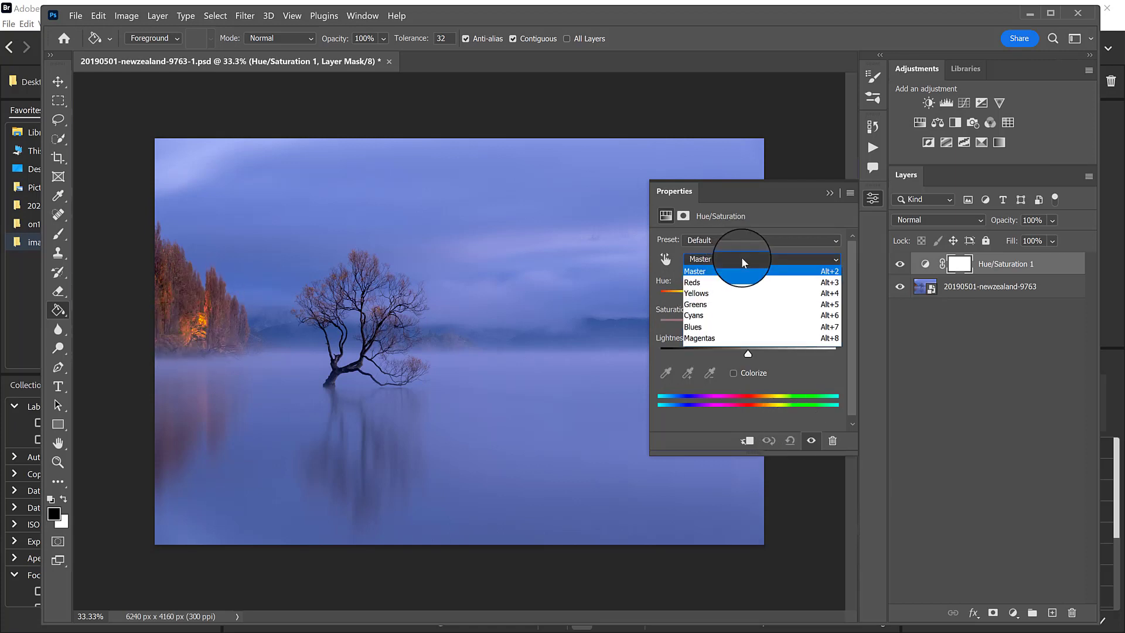
pyautogui.click(744, 314)
pyautogui.moveTo(748, 296)
pyautogui.mouseDown()
pyautogui.moveTo(669, 301)
pyautogui.moveTo(806, 299)
pyautogui.moveTo(744, 297)
pyautogui.mouseUp()
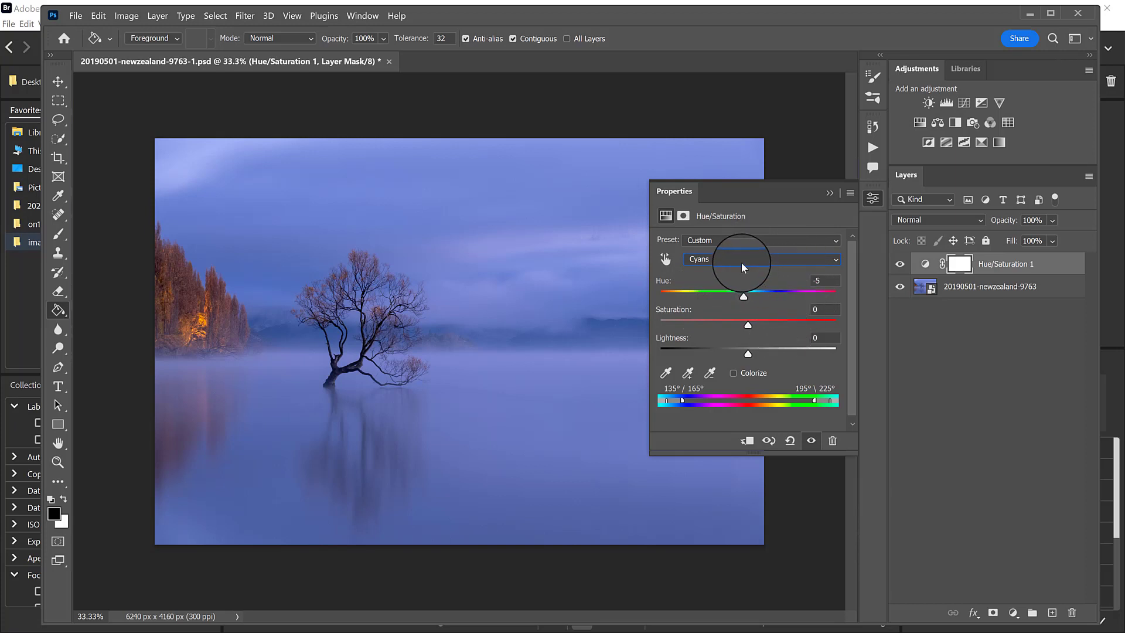
# Set the Blues hue of the Hue/Saturation adjustment to -180.
pyautogui.click(740, 262)
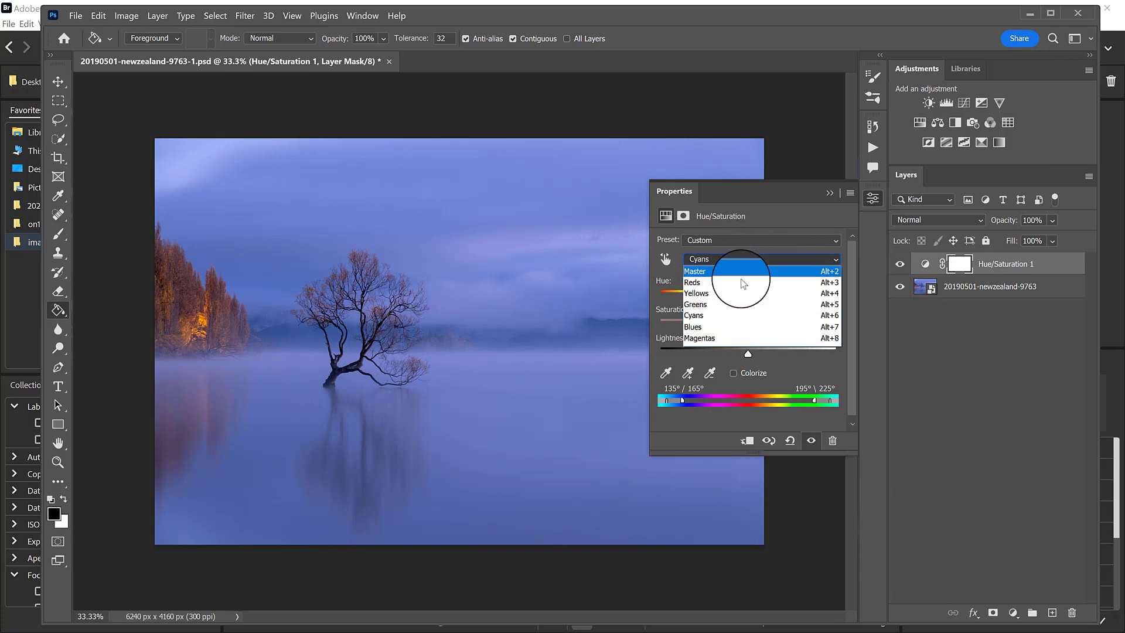
pyautogui.click(813, 448)
pyautogui.click(717, 259)
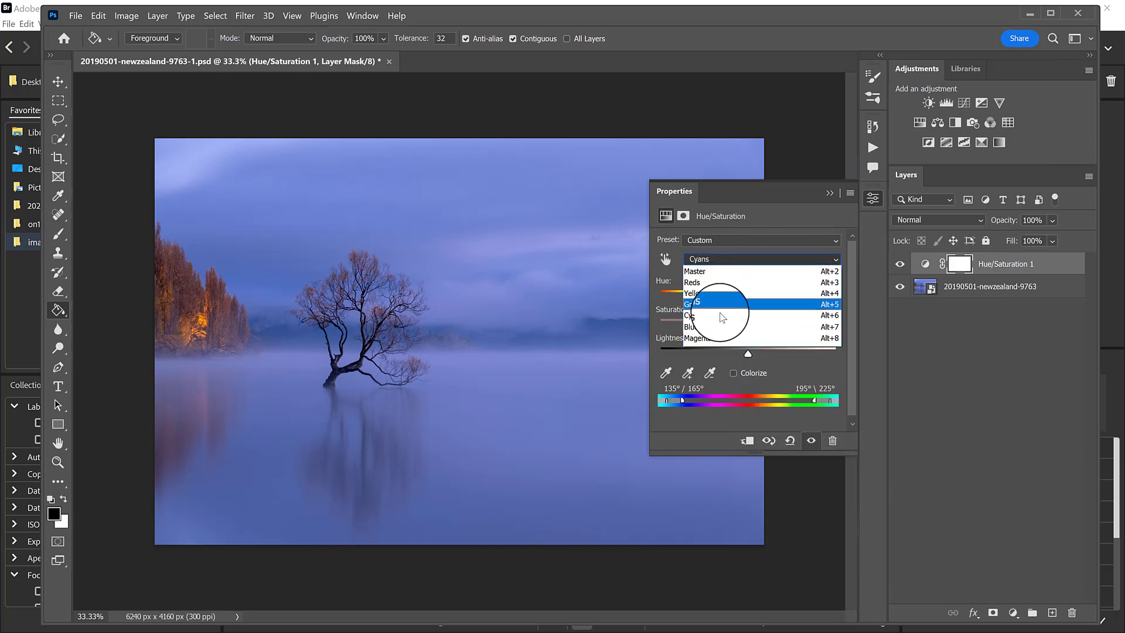
pyautogui.click(722, 327)
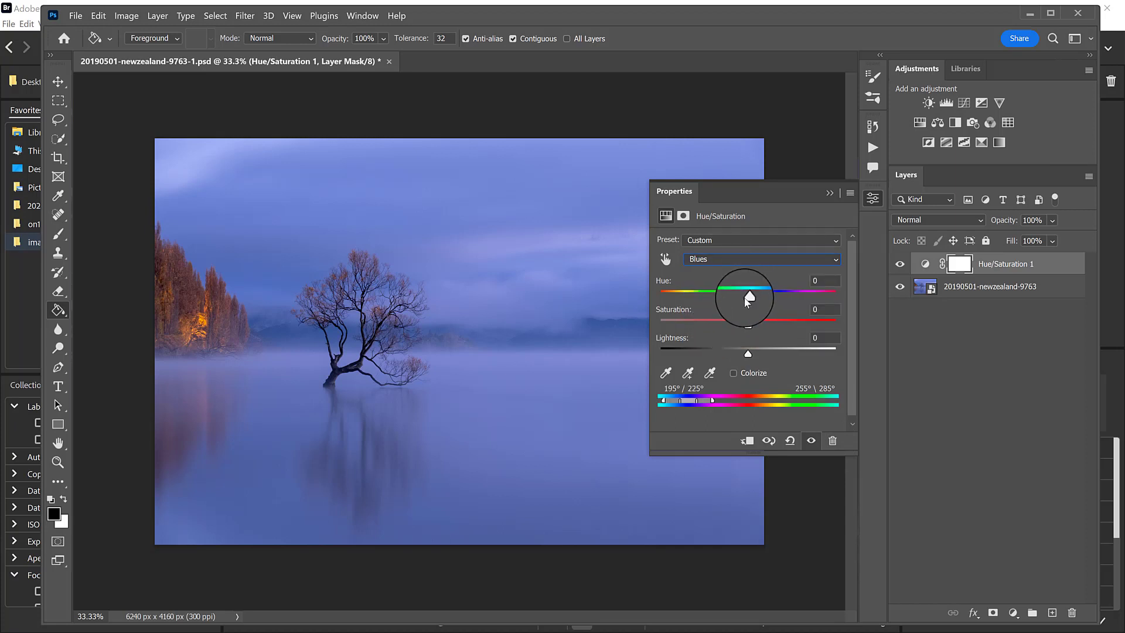
pyautogui.moveTo(747, 301); pyautogui.dragTo(659, 297)
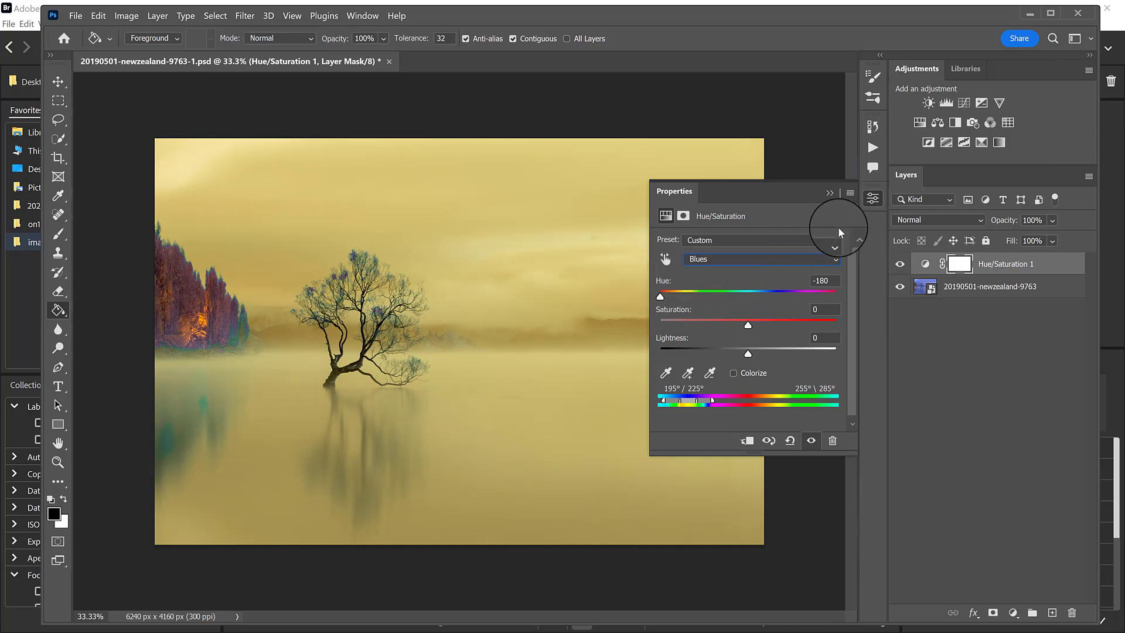
# Lower the Hue/Saturation 1 layer's opacity to 26% and hide the layer.
pyautogui.click(830, 193)
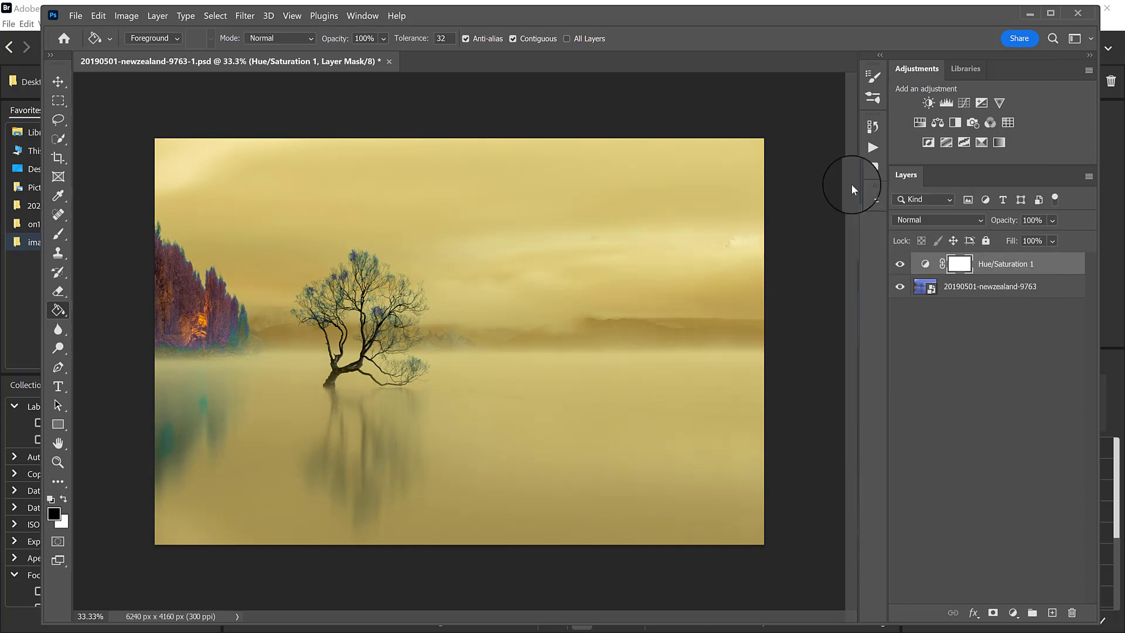
pyautogui.moveTo(1004, 221); pyautogui.dragTo(967, 229)
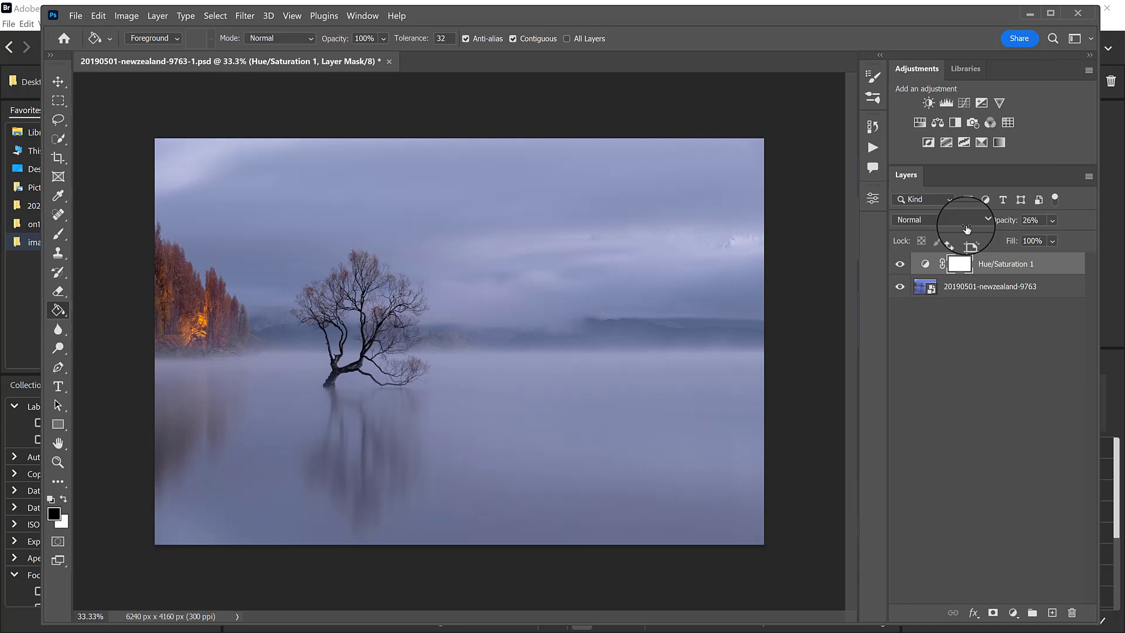
pyautogui.click(909, 263)
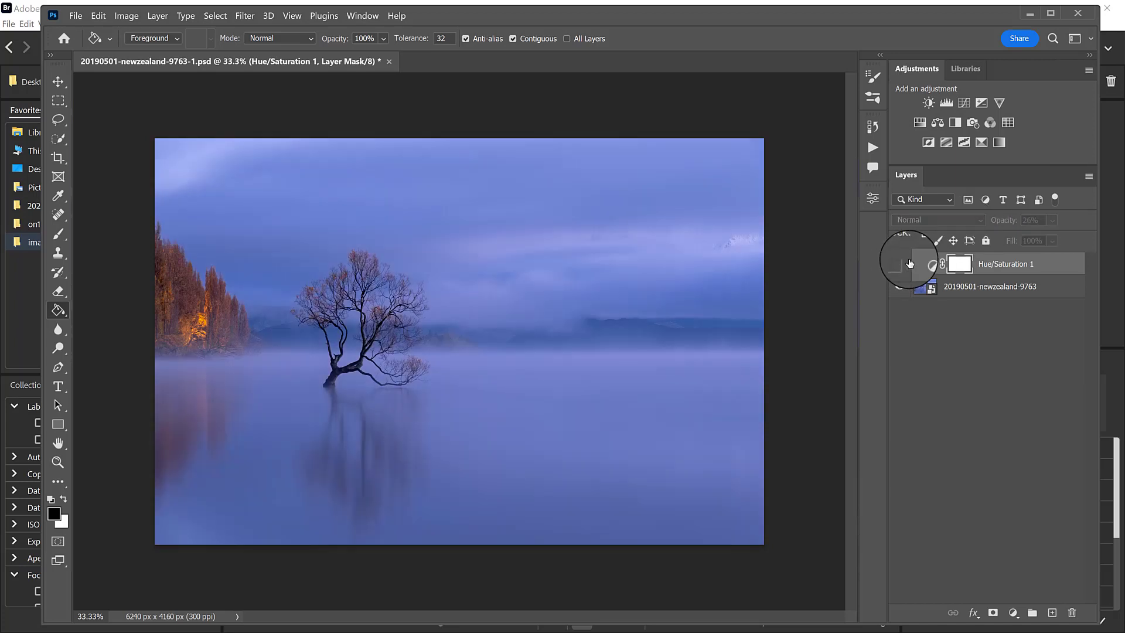
# Create a new layer above Hue/Saturation 1 and fill it with a saturated orange foreground colour using the Paint Bucket.
pyautogui.click(1052, 612)
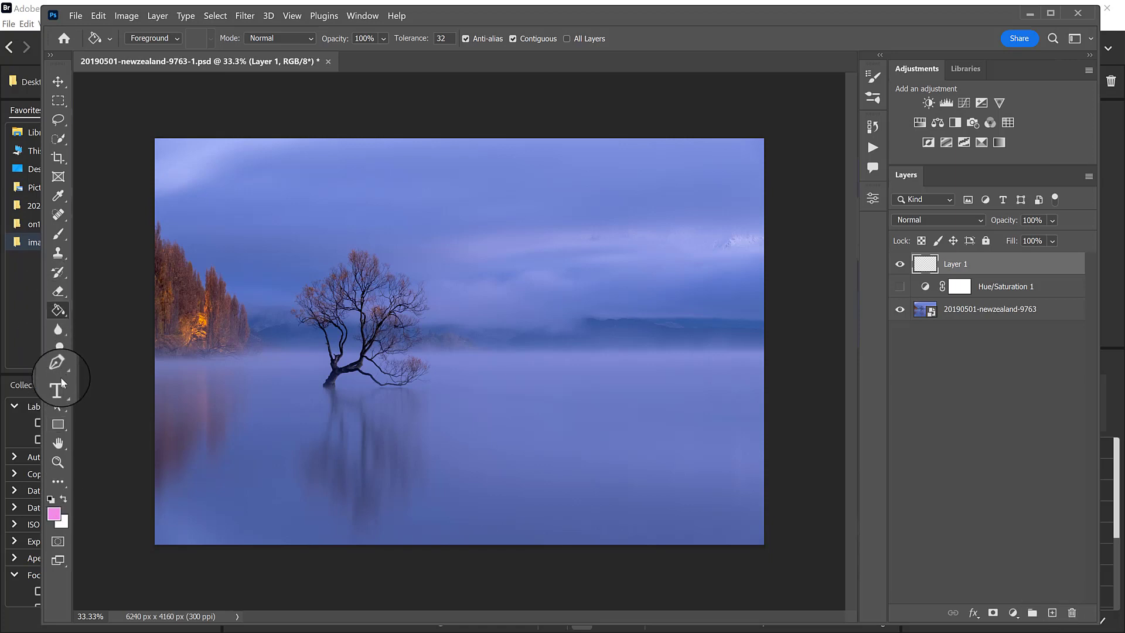
pyautogui.click(54, 513)
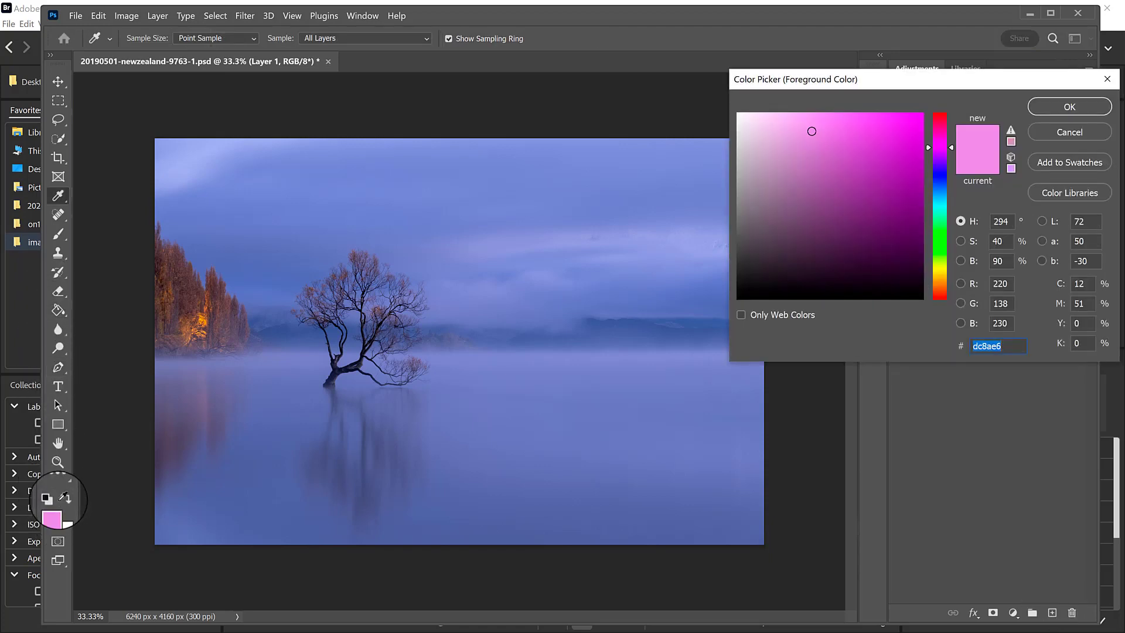
pyautogui.click(940, 280)
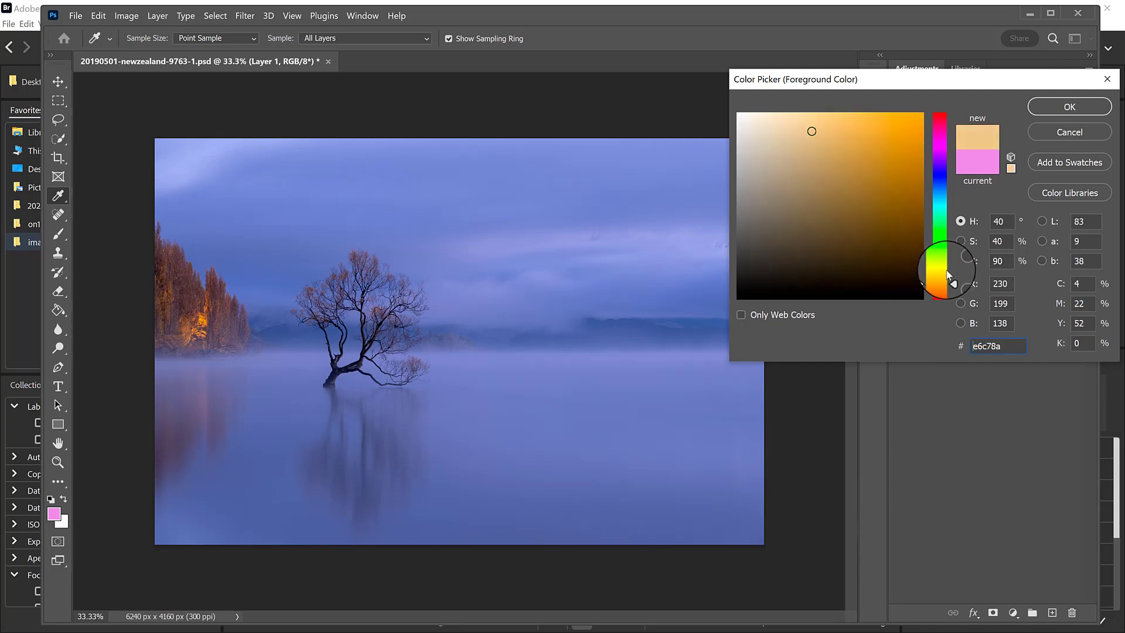
pyautogui.click(891, 171)
pyautogui.click(905, 131)
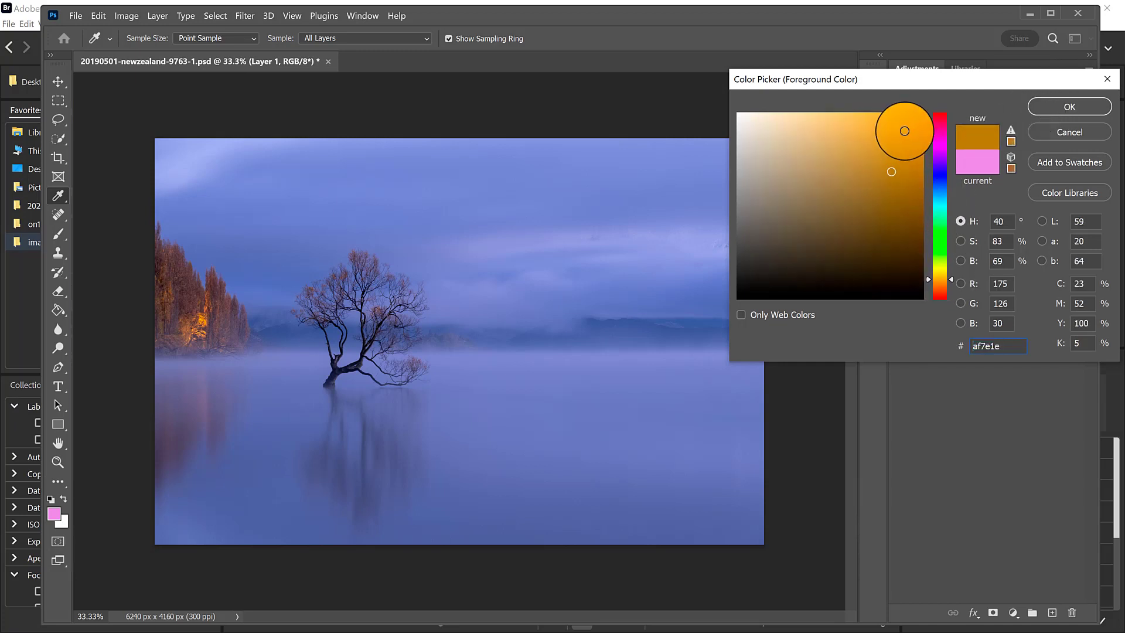
pyautogui.click(1049, 114)
pyautogui.press('g')
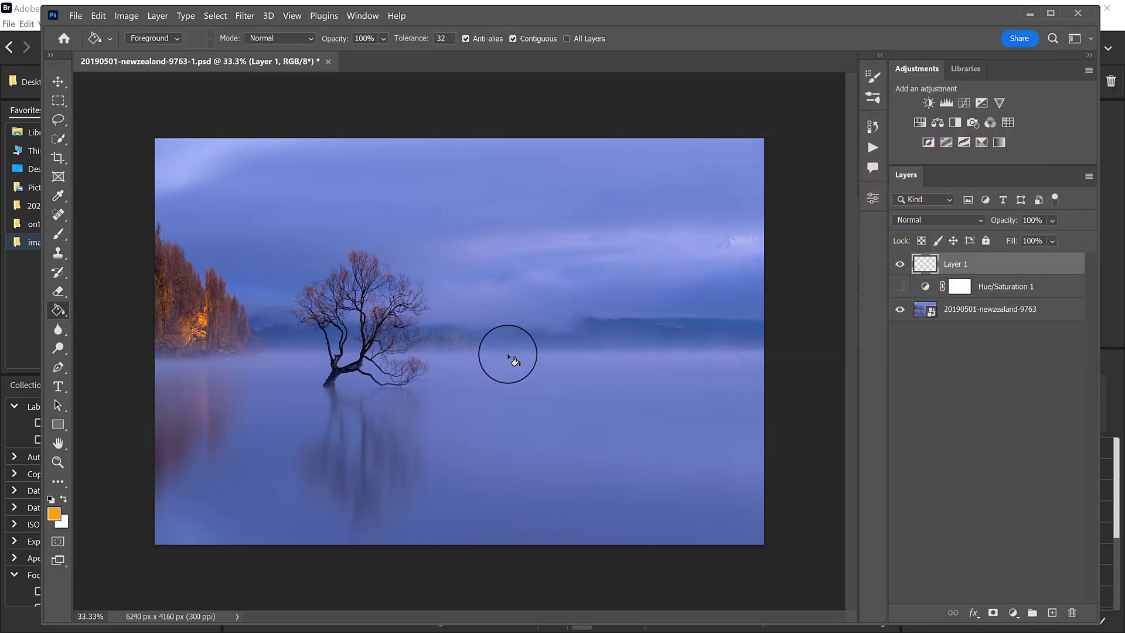
pyautogui.click(510, 341)
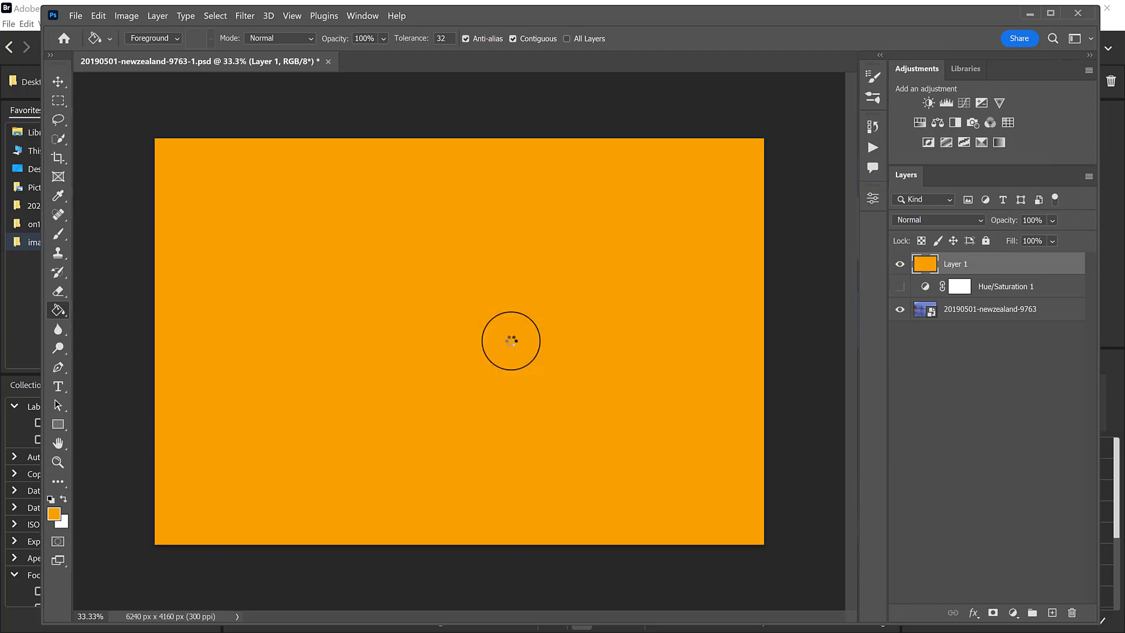
# Blend the orange Layer 1 in Multiply mode at 51% opacity, and hide the layer.
pyautogui.click(938, 221)
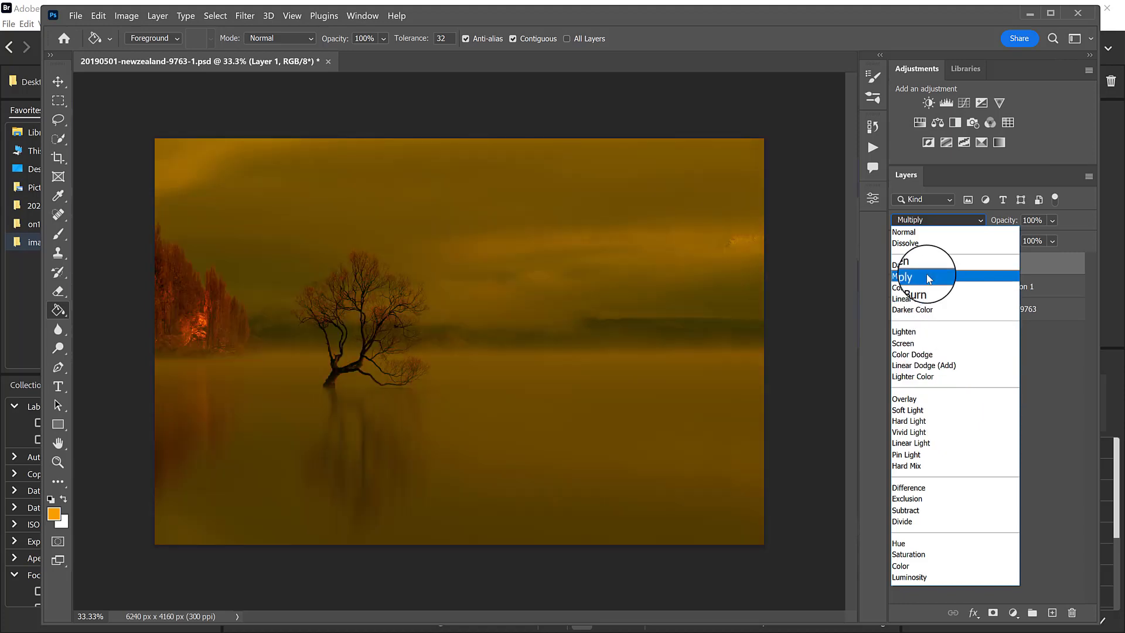
pyautogui.click(929, 278)
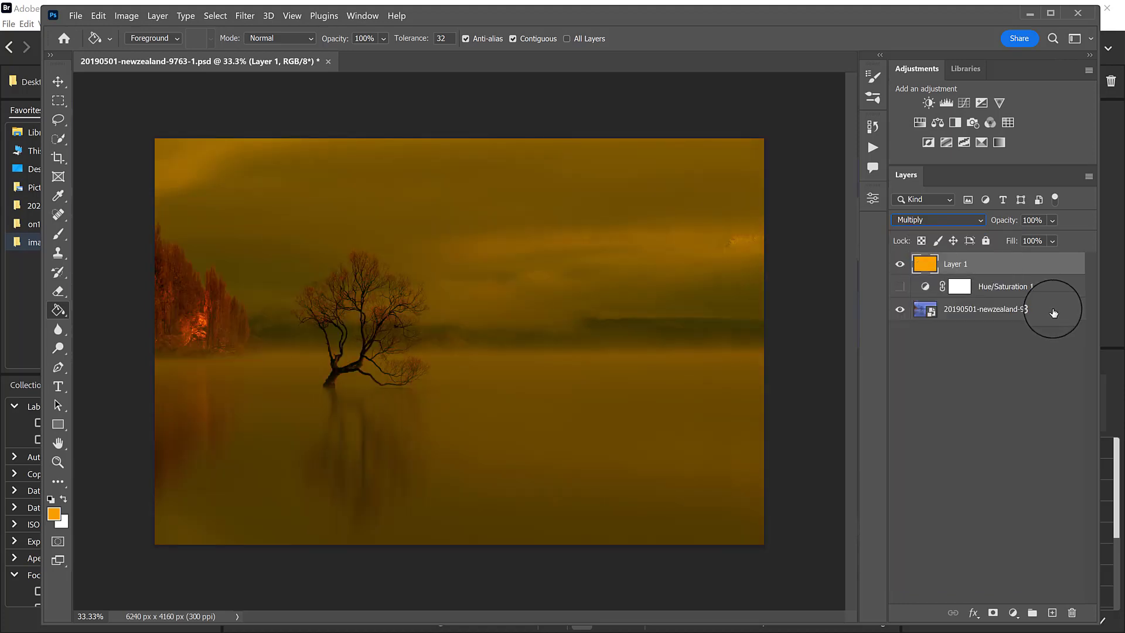
pyautogui.moveTo(1003, 220); pyautogui.dragTo(971, 227)
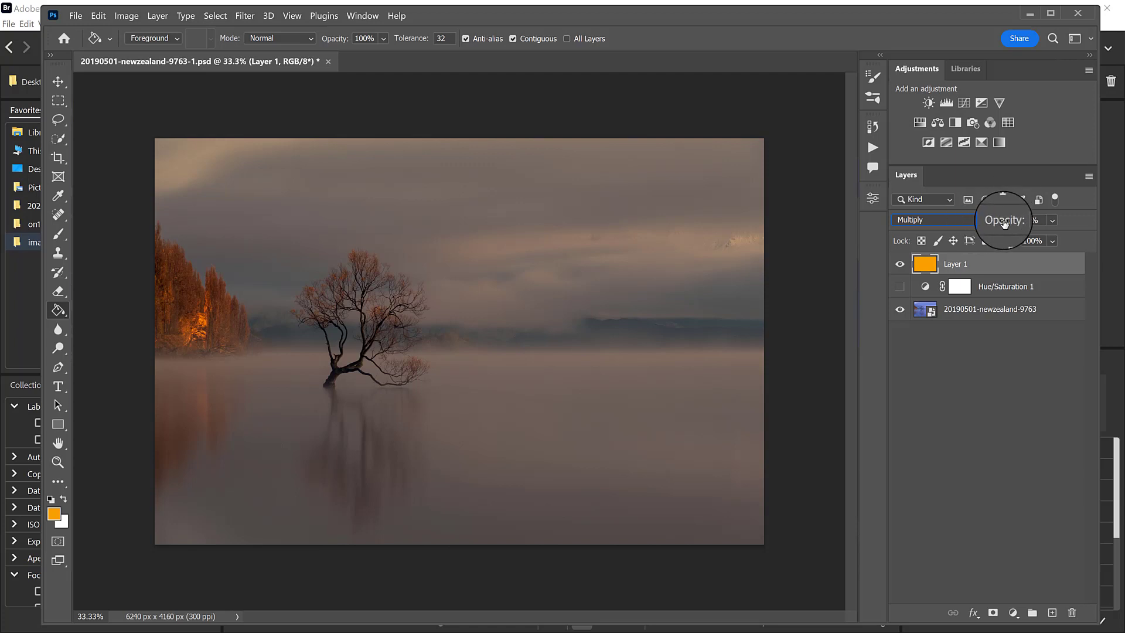
pyautogui.moveTo(1004, 227); pyautogui.dragTo(997, 225)
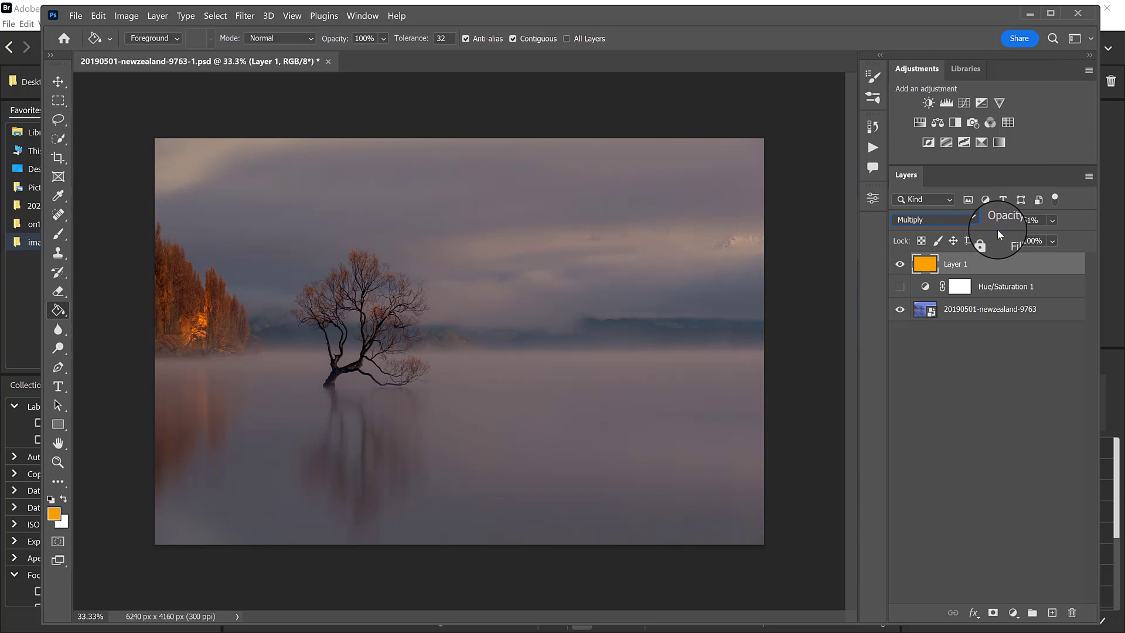
pyautogui.click(900, 264)
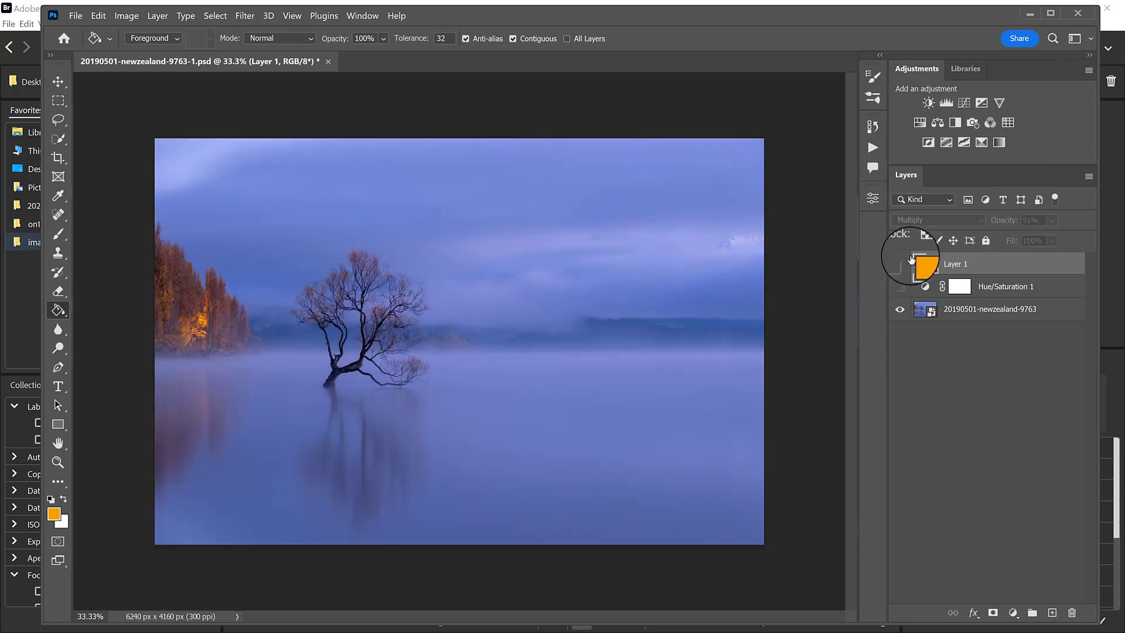
# Add a Curves adjustment above Layer 1, lowering the Blue channel's white point and shifting its black point slightly inward.
pyautogui.click(968, 103)
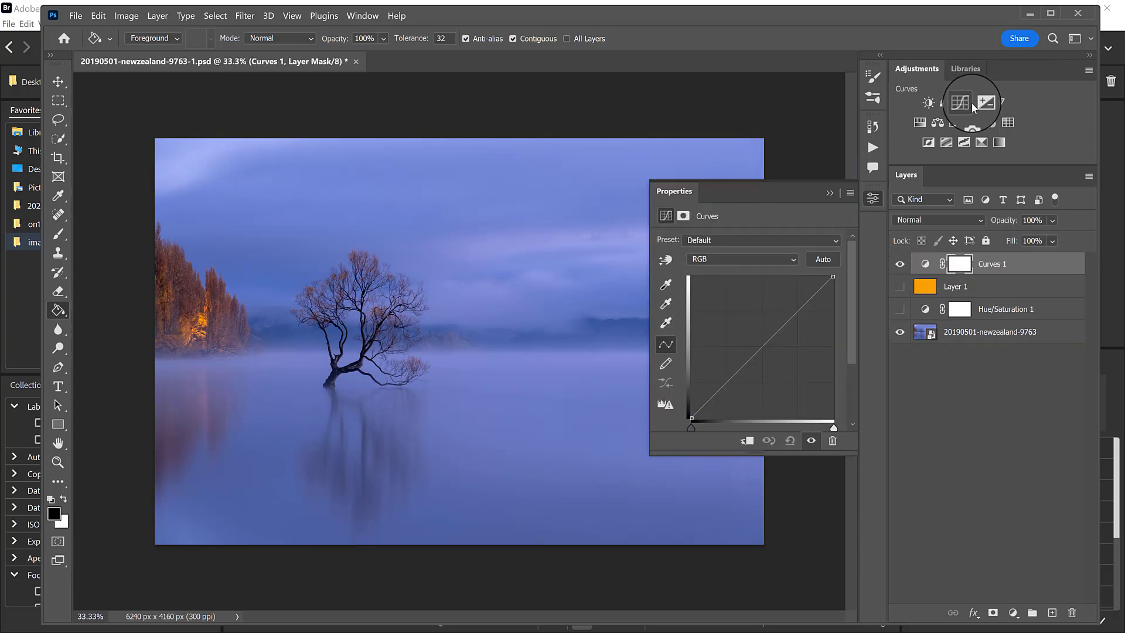
pyautogui.click(763, 259)
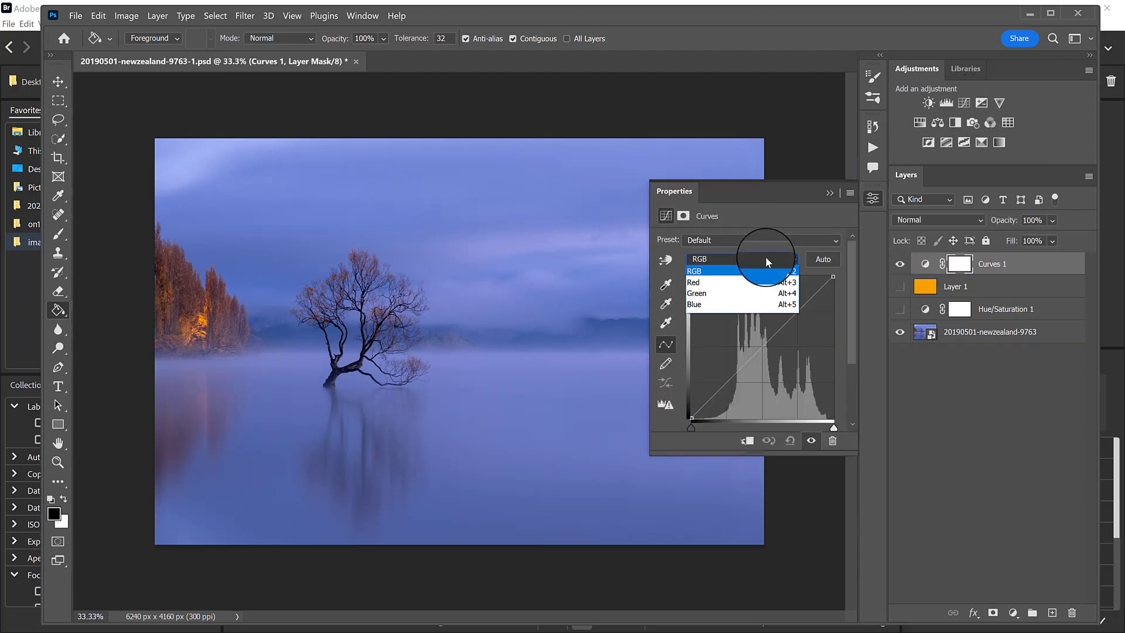
pyautogui.click(741, 304)
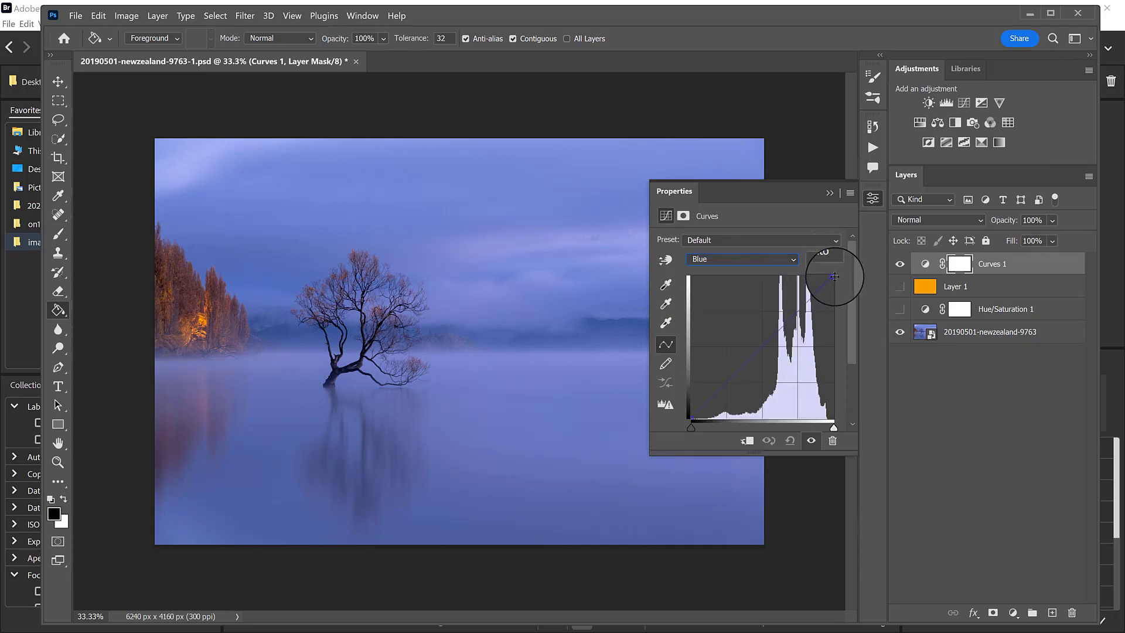
pyautogui.moveTo(833, 272); pyautogui.dragTo(840, 309)
pyautogui.moveTo(693, 420)
pyautogui.mouseDown()
pyautogui.moveTo(727, 423)
pyautogui.moveTo(699, 428)
pyautogui.mouseUp()
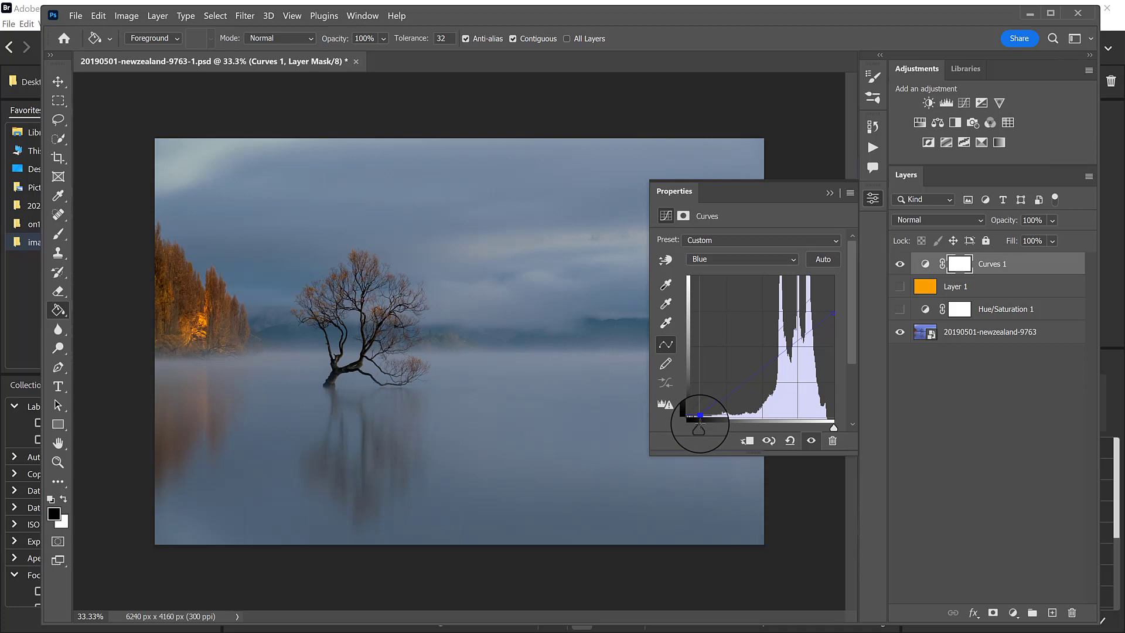
# Shift the Red channel's white point slightly inward in the Curves 1 adjustment, and hide the layer.
pyautogui.click(762, 259)
pyautogui.click(764, 277)
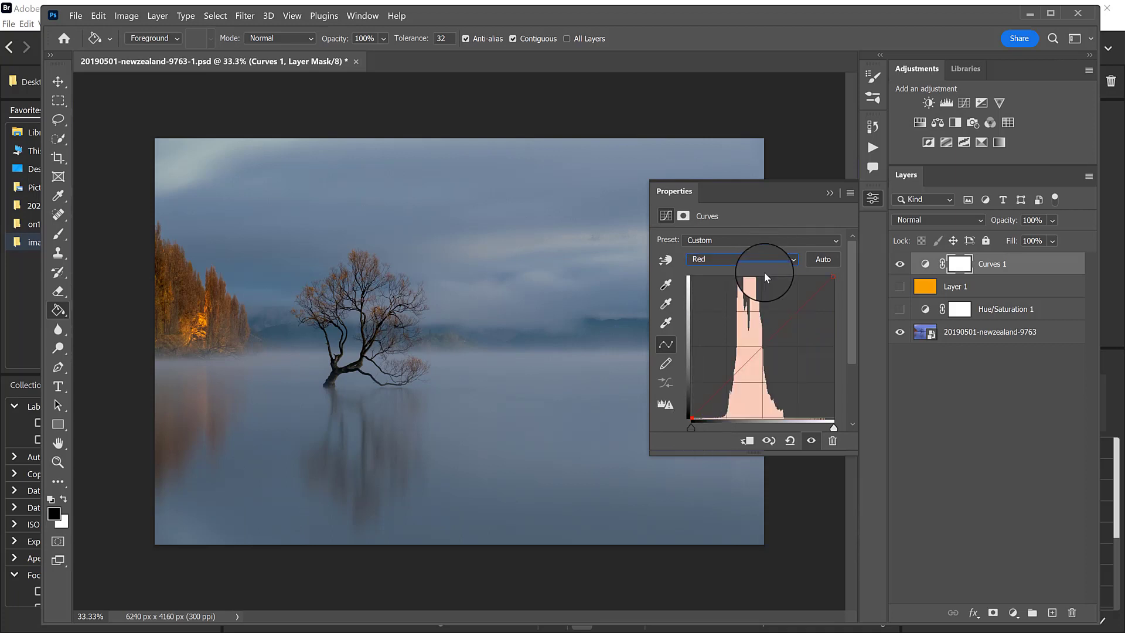
pyautogui.moveTo(833, 277); pyautogui.dragTo(816, 273)
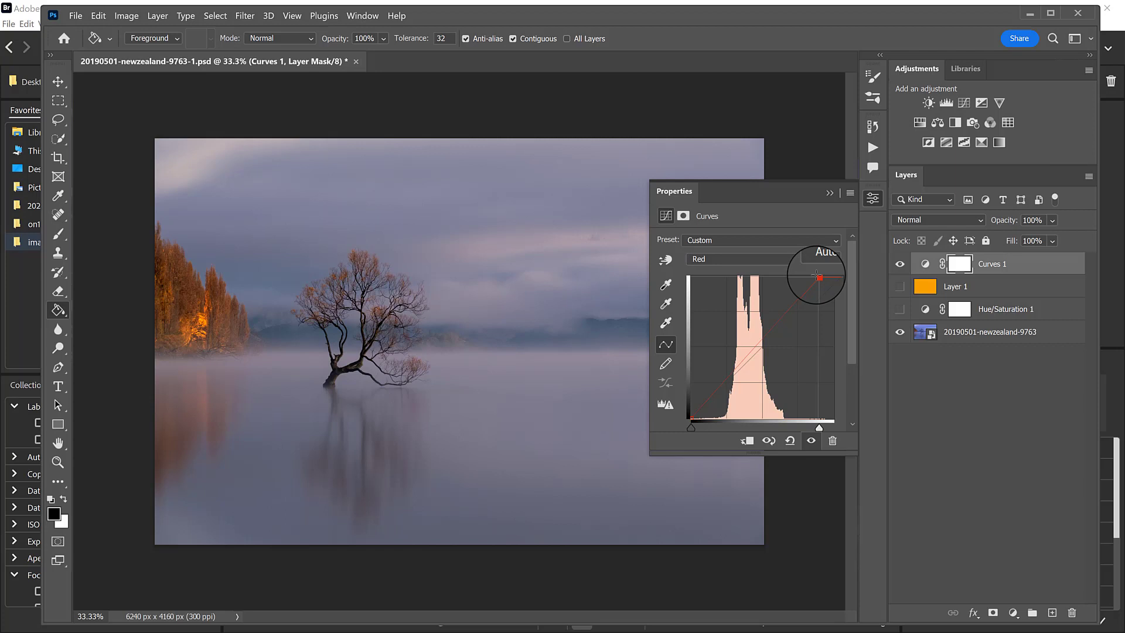
pyautogui.click(900, 264)
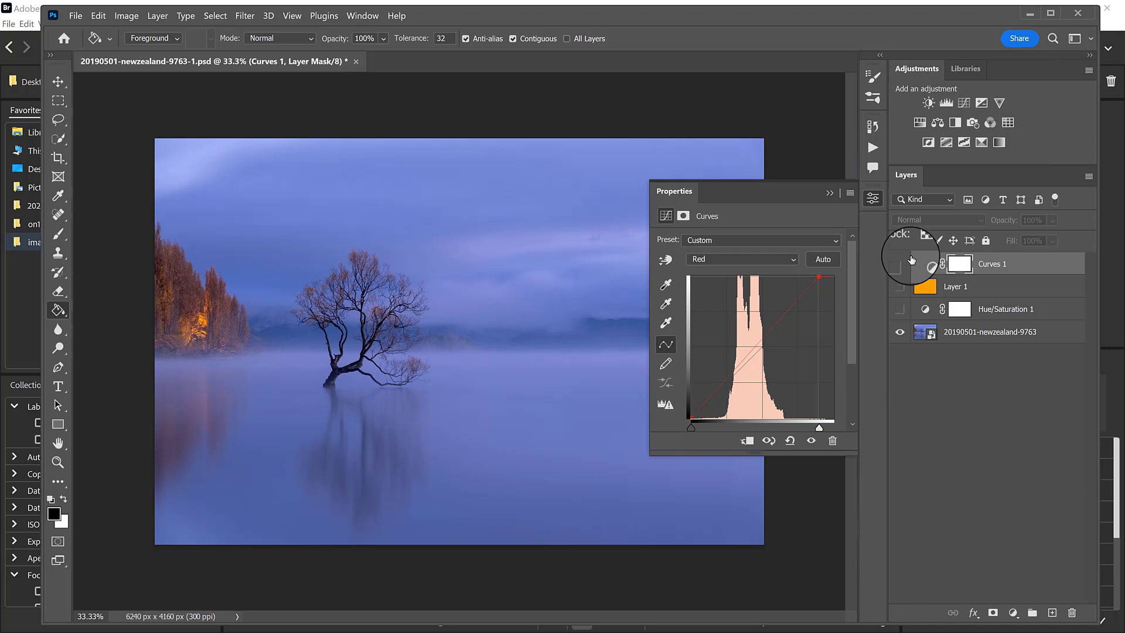
# Add a Gradient Map adjustment above Curves 1 and blend it in Soft Light mode.
pyautogui.click(999, 143)
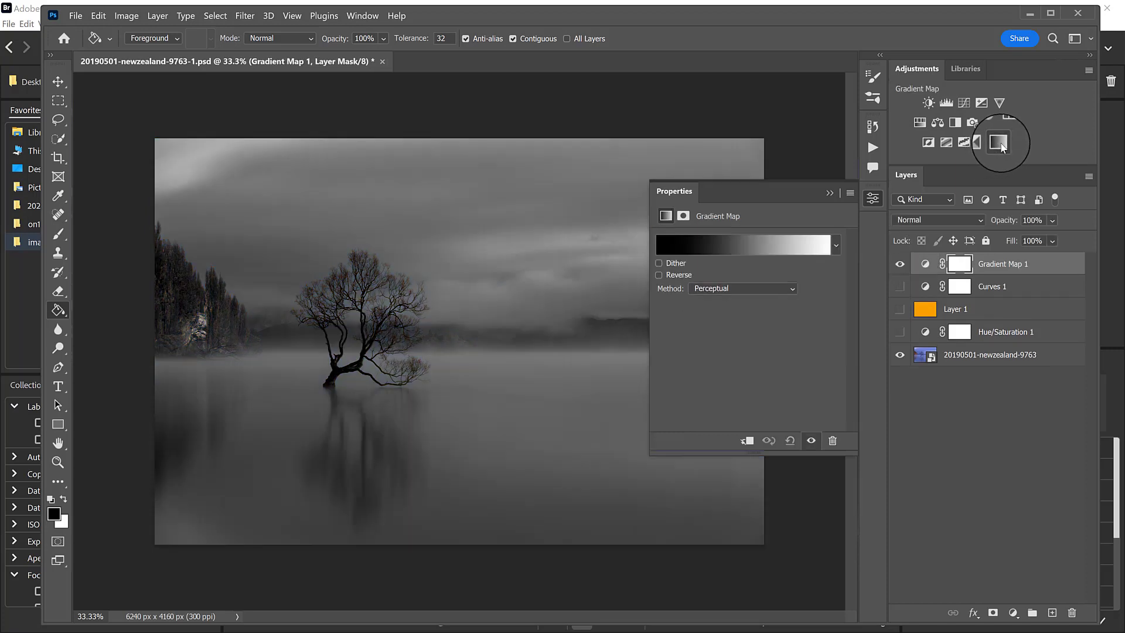
pyautogui.click(948, 220)
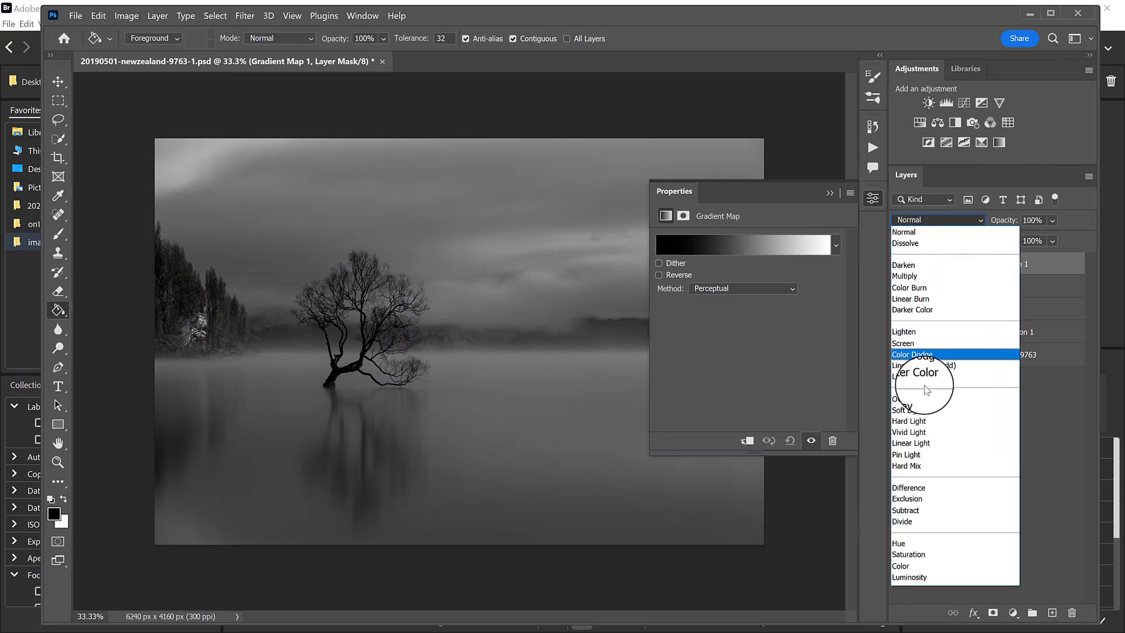
pyautogui.click(923, 400)
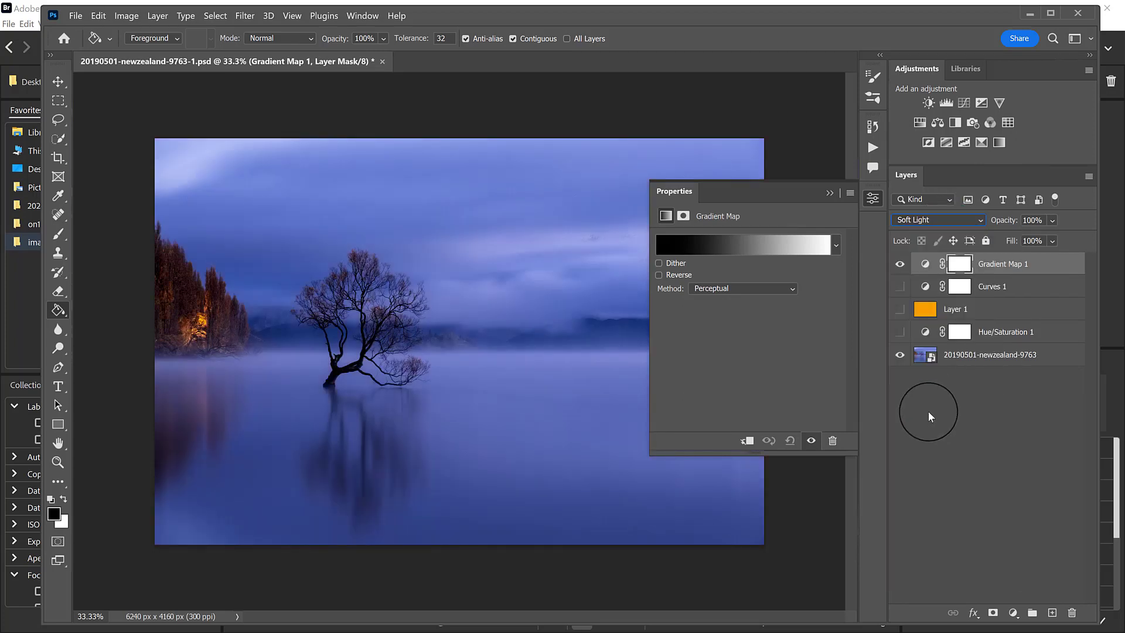
# Try gradient presets from the Oranges group on the Gradient Map, including Orange_01, Orange_02 and Orange_05.
pyautogui.click(778, 245)
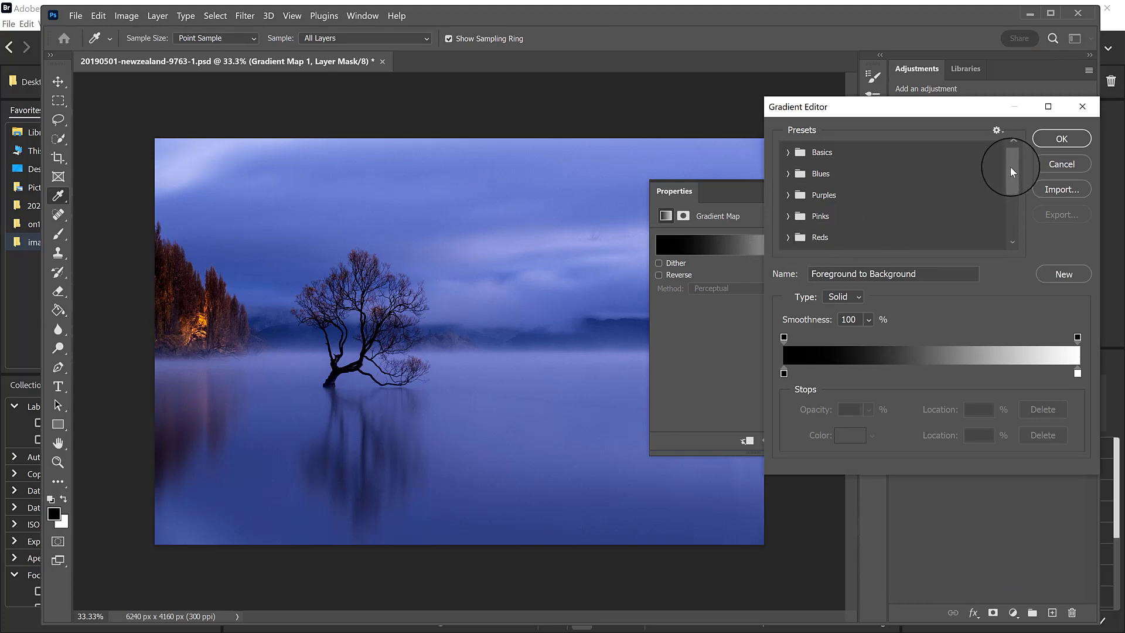
pyautogui.moveTo(1011, 168)
pyautogui.mouseDown()
pyautogui.moveTo(1012, 224)
pyautogui.moveTo(1010, 162)
pyautogui.moveTo(1015, 186)
pyautogui.mouseUp()
pyautogui.click(800, 207)
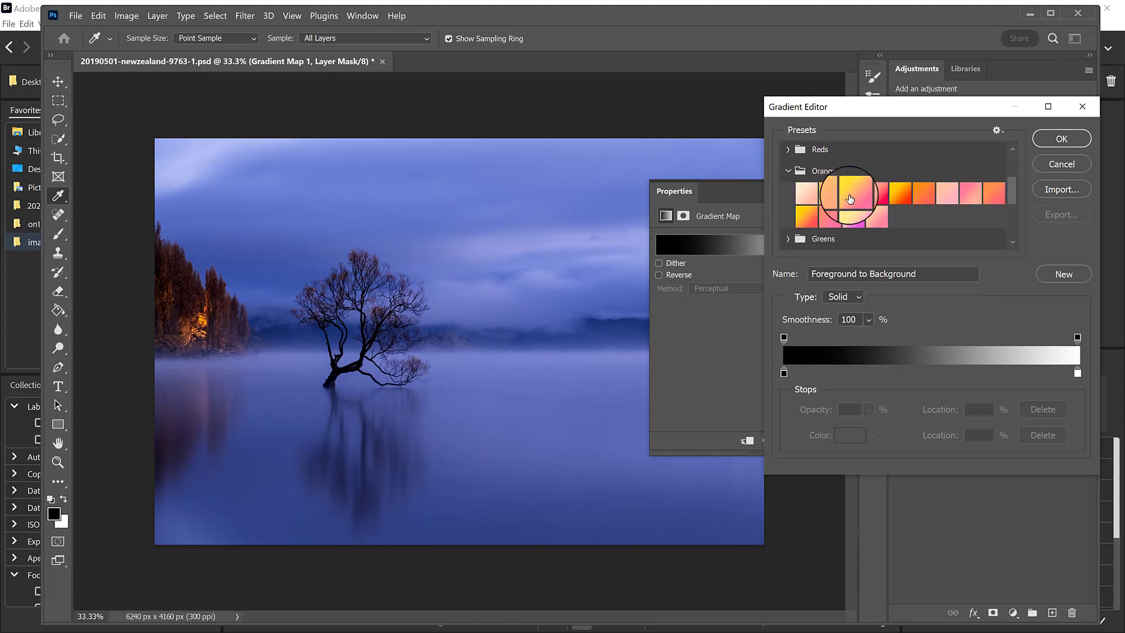
pyautogui.click(811, 199)
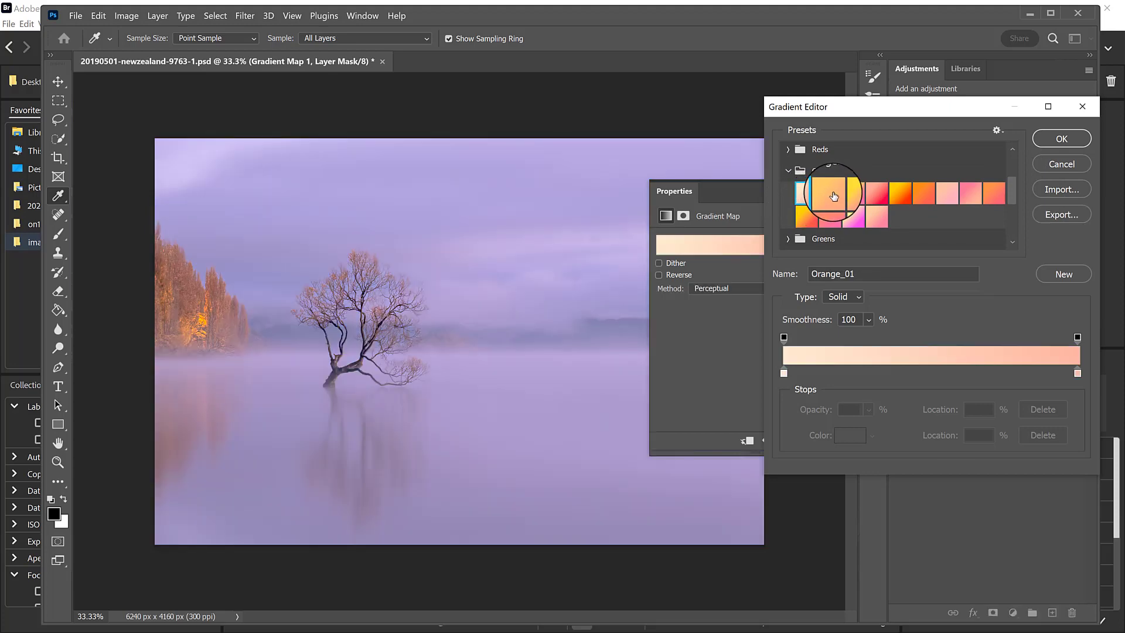
pyautogui.click(830, 196)
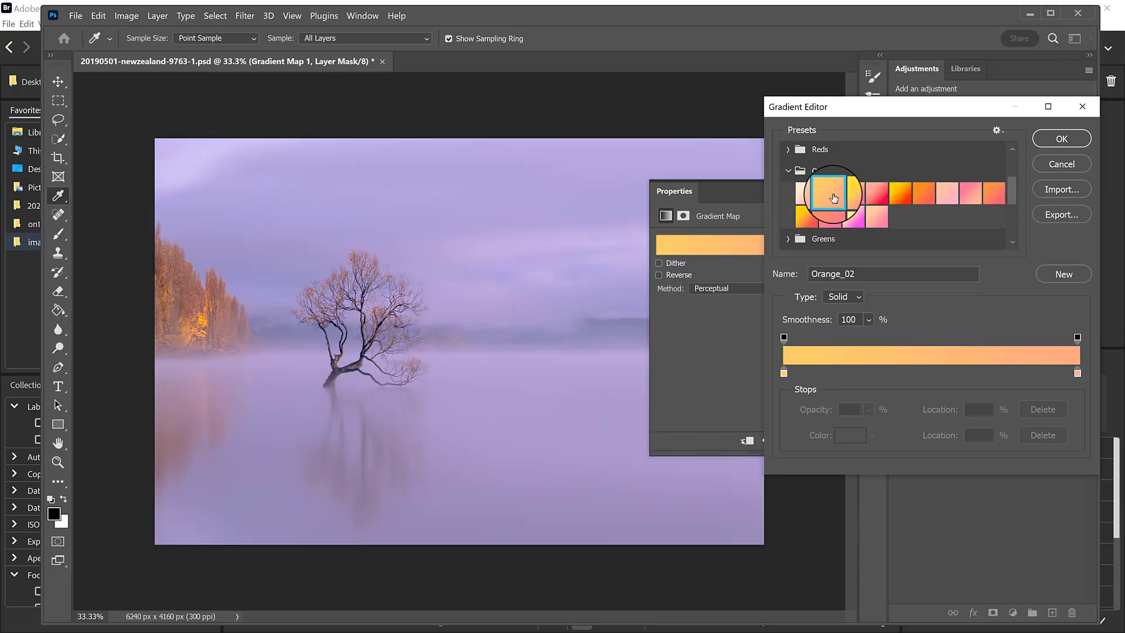
pyautogui.click(875, 191)
pyautogui.click(899, 192)
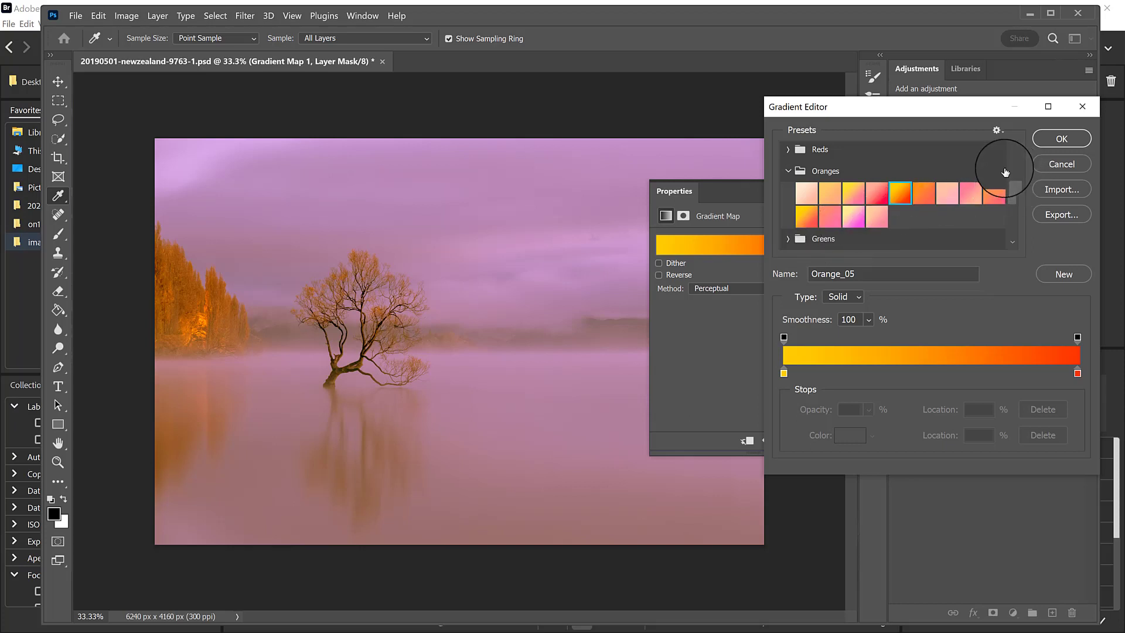
# Try the Cloud_08 and Cloud_07 gradient presets from the Cloud group on the Gradient Map.
pyautogui.click(788, 170)
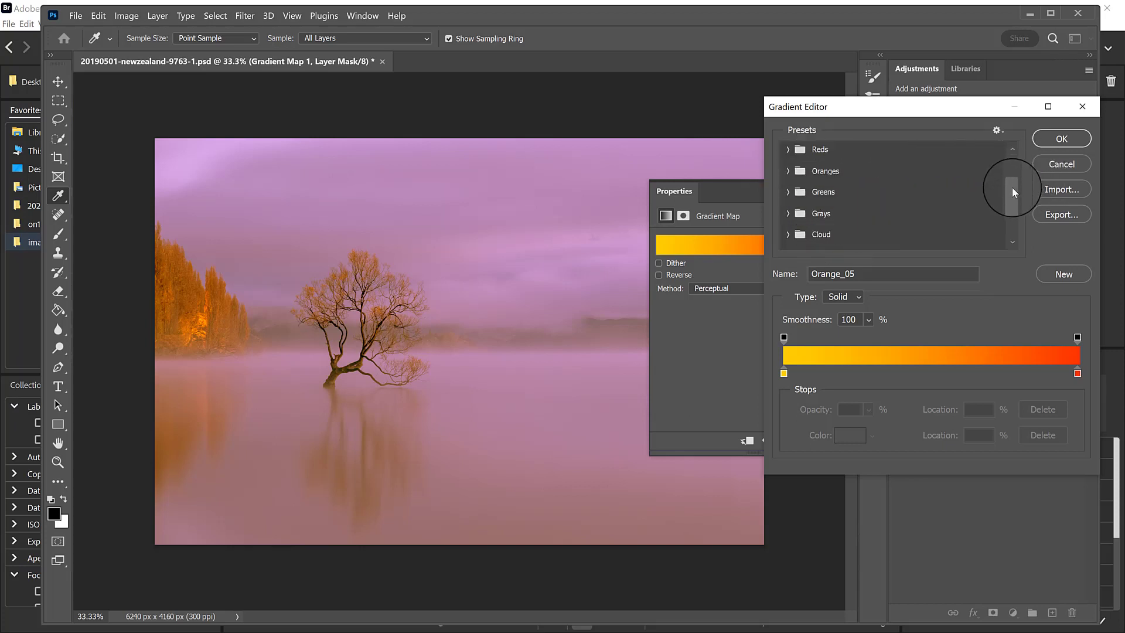
pyautogui.scroll(-2, 1013, 192)
pyautogui.click(788, 202)
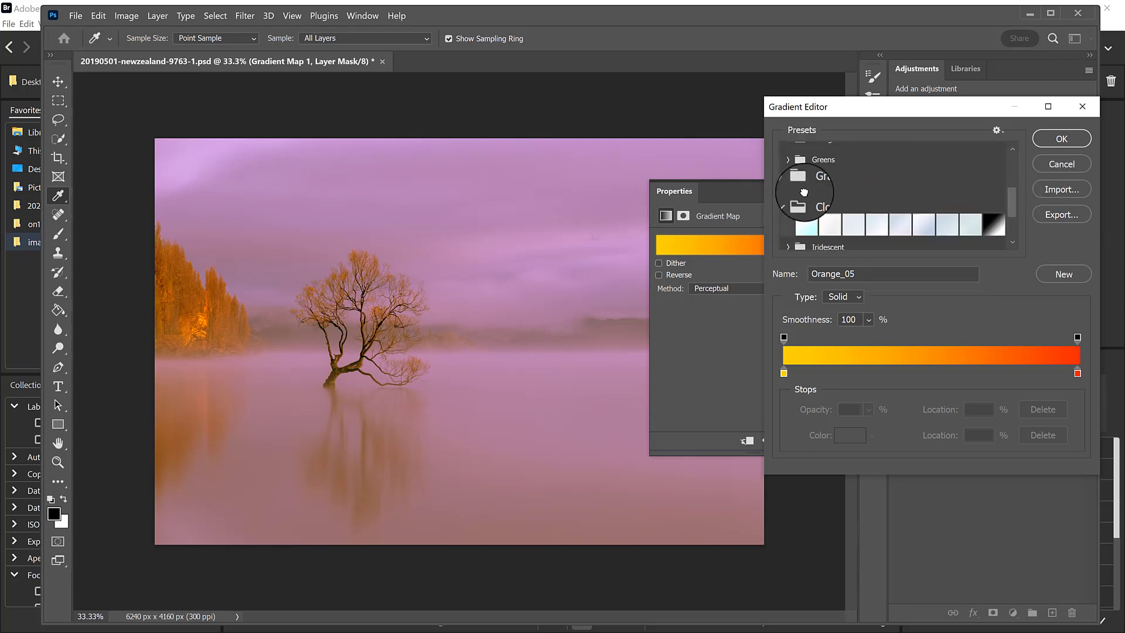
pyautogui.click(970, 225)
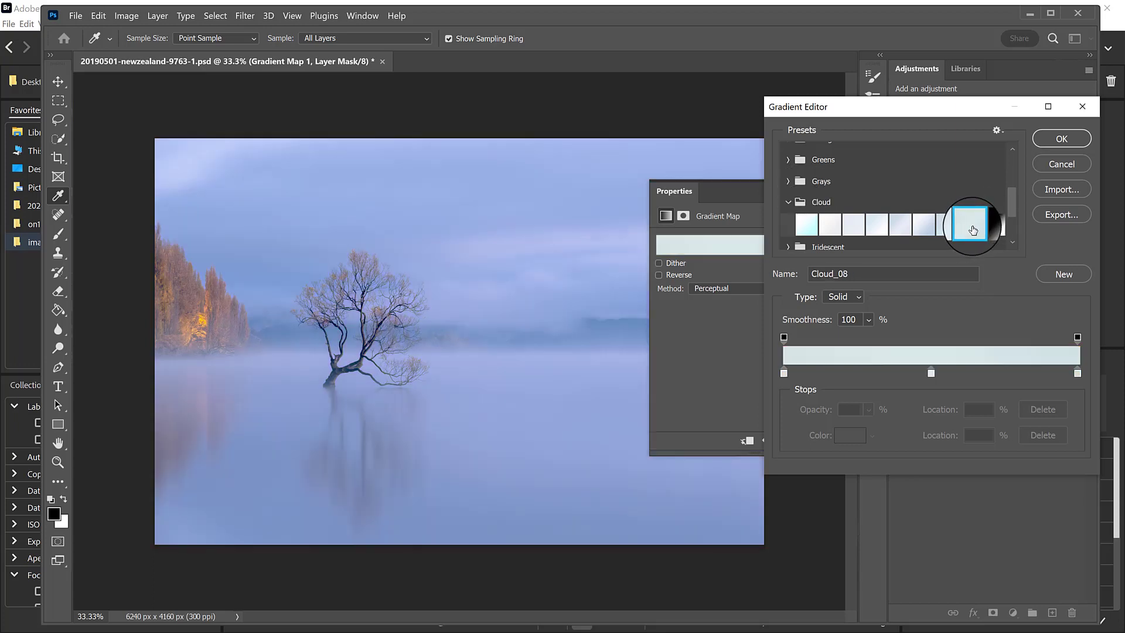
pyautogui.click(947, 224)
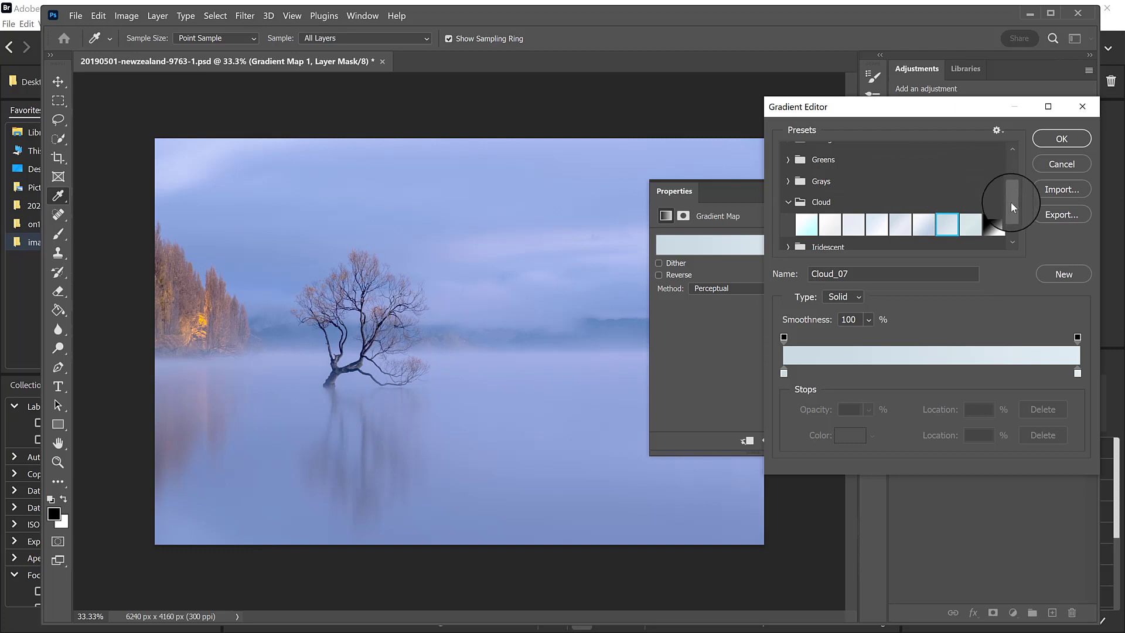
# Try the Pastels_06, Pastels_08, Pastels_09 and Pastels_01 presets on the Gradient Map, and reset the adjustment to its default gradient.
pyautogui.scroll(-4, 1010, 208)
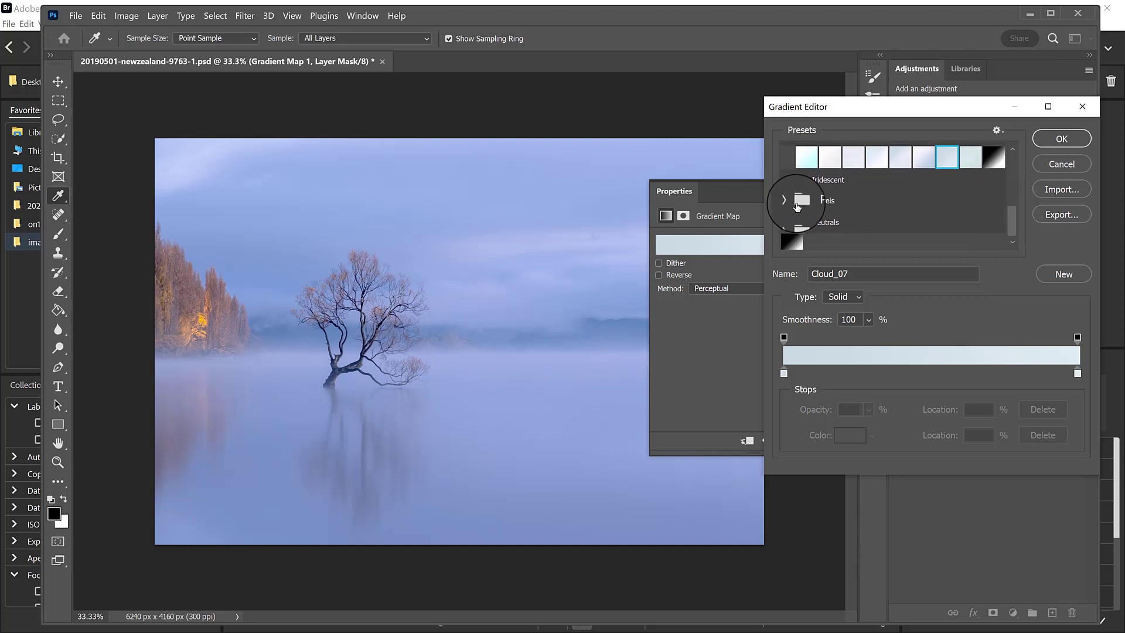
pyautogui.click(797, 202)
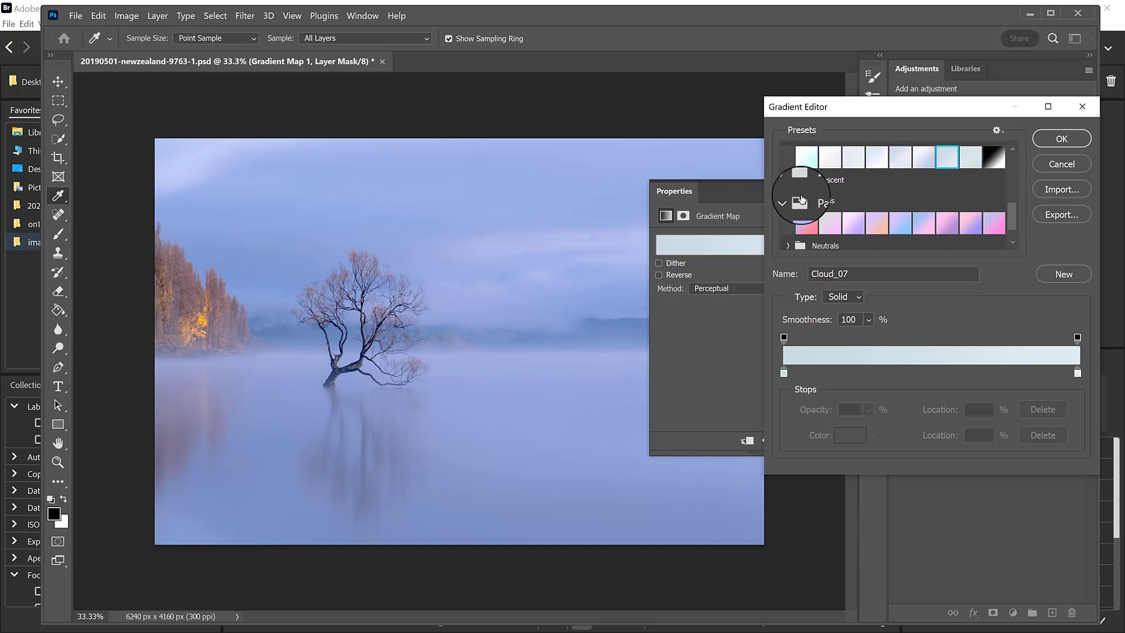
pyautogui.click(925, 228)
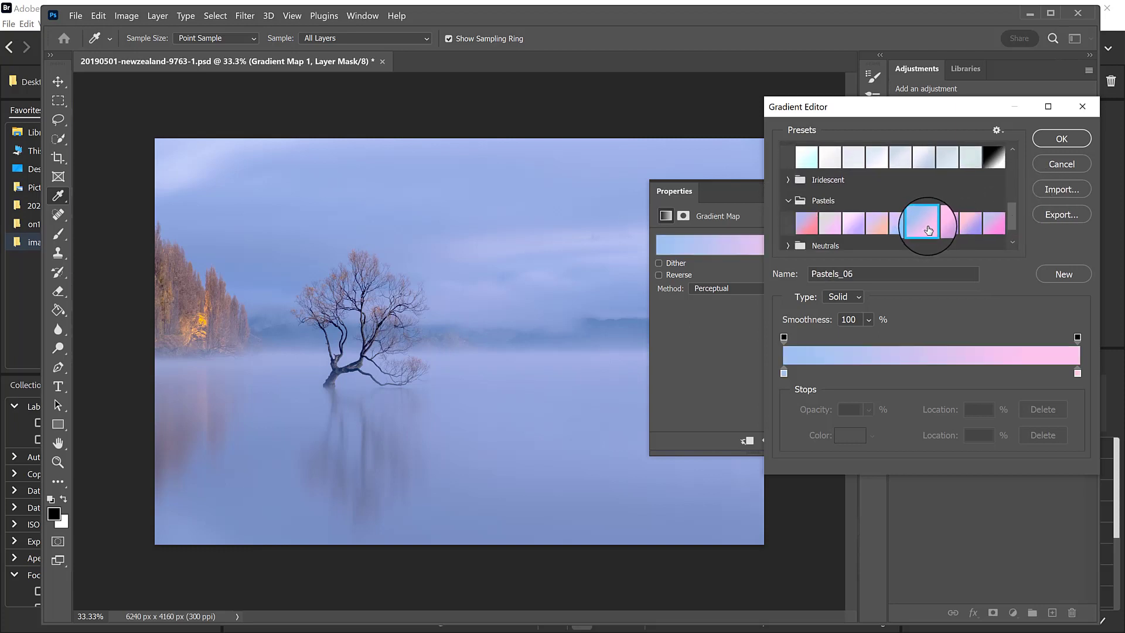
pyautogui.click(972, 228)
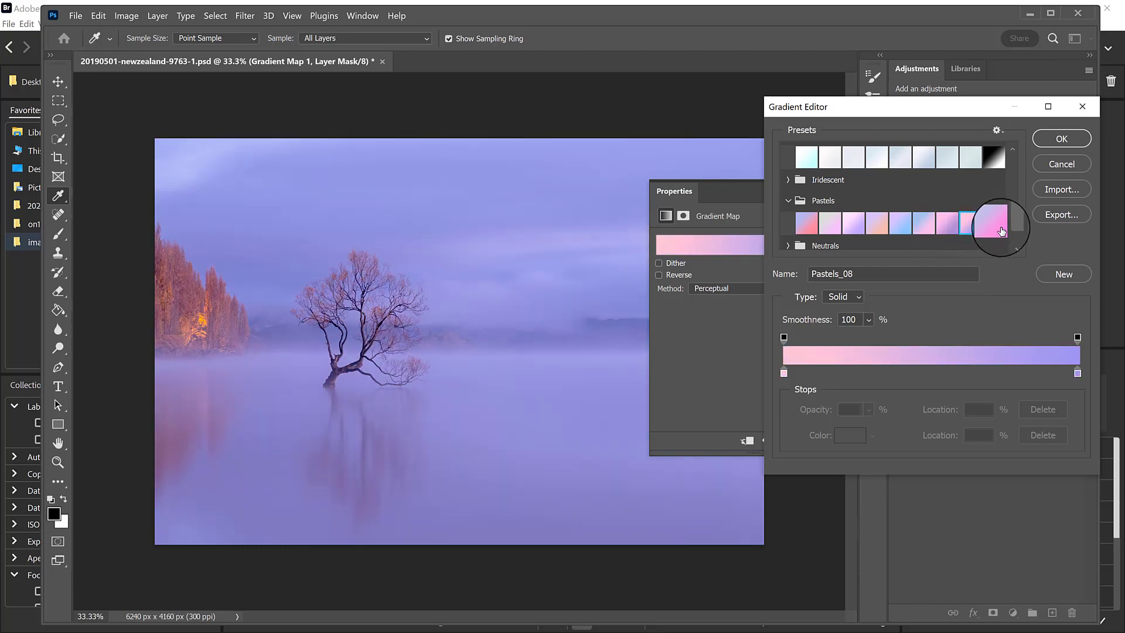
pyautogui.click(1000, 230)
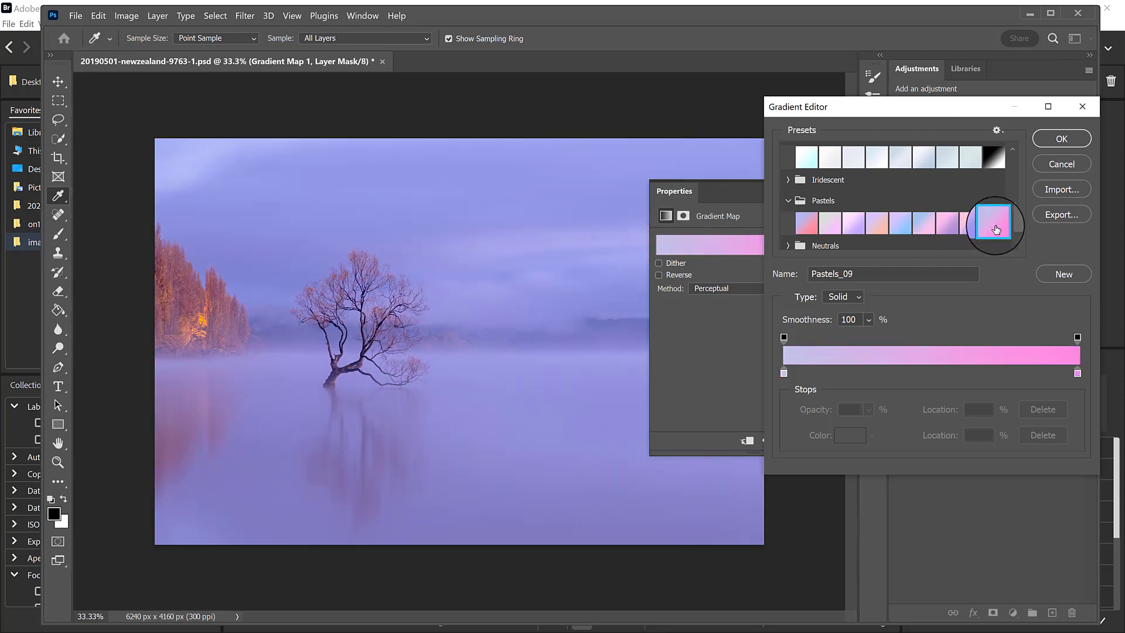
pyautogui.click(809, 228)
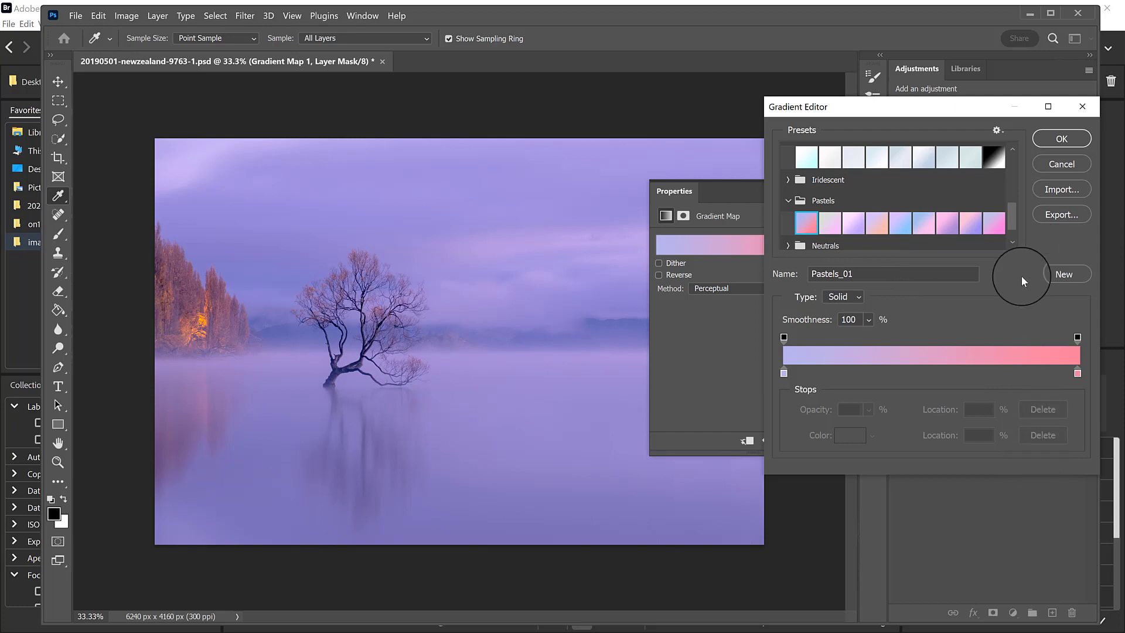
pyautogui.click(1061, 138)
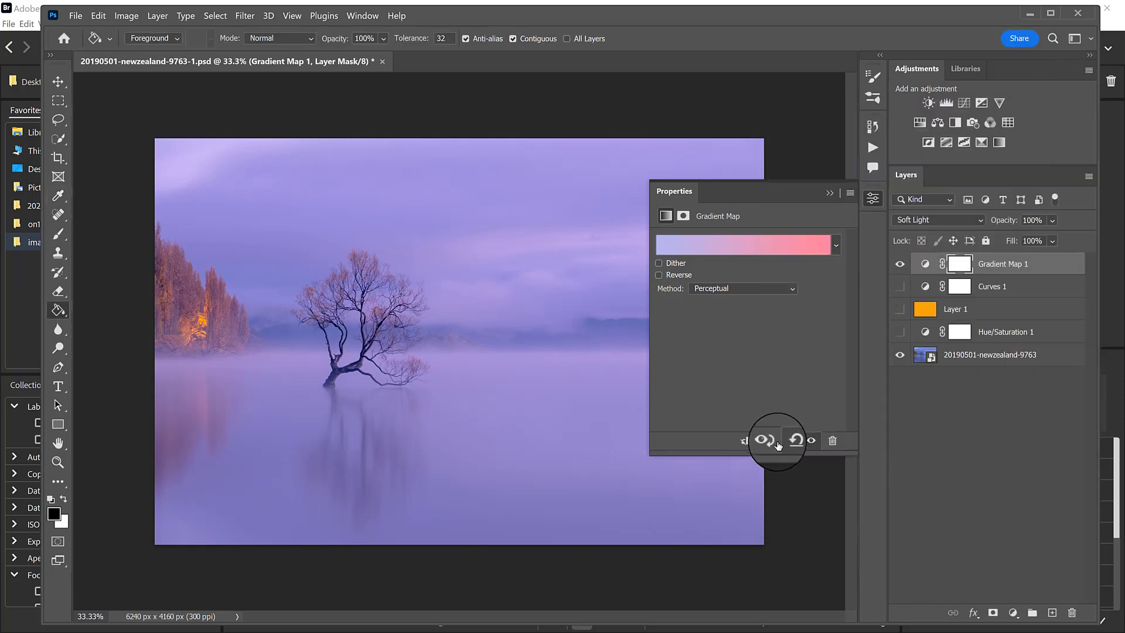
pyautogui.click(790, 440)
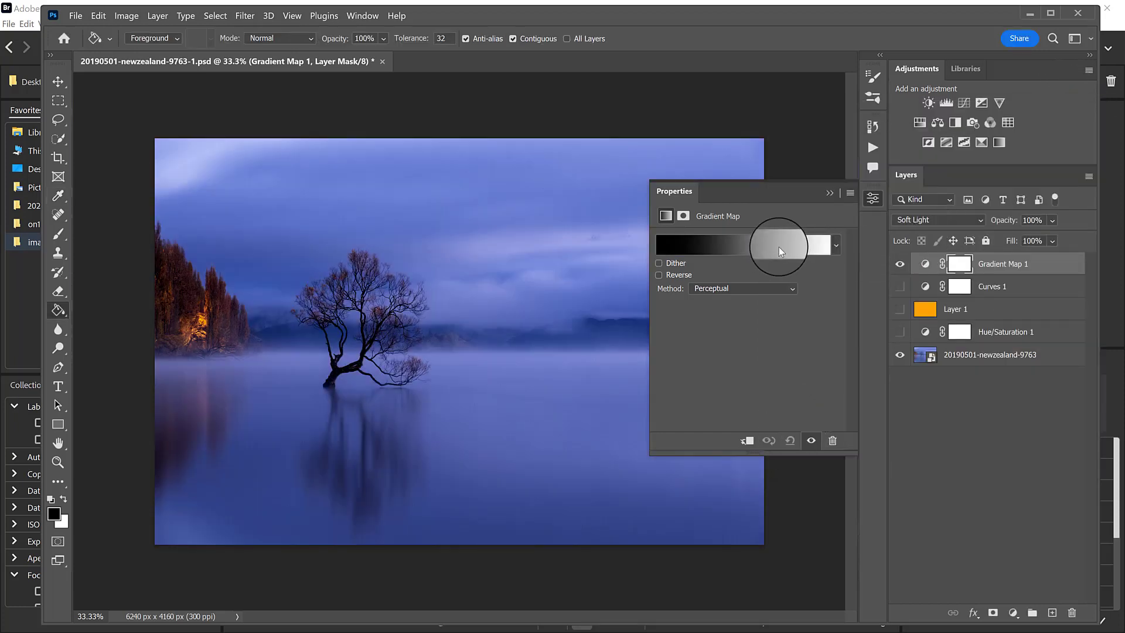
# Change the Gradient Map's black colour stop at location 0% to dark reddish grey 474040.
pyautogui.click(779, 248)
pyautogui.click(784, 374)
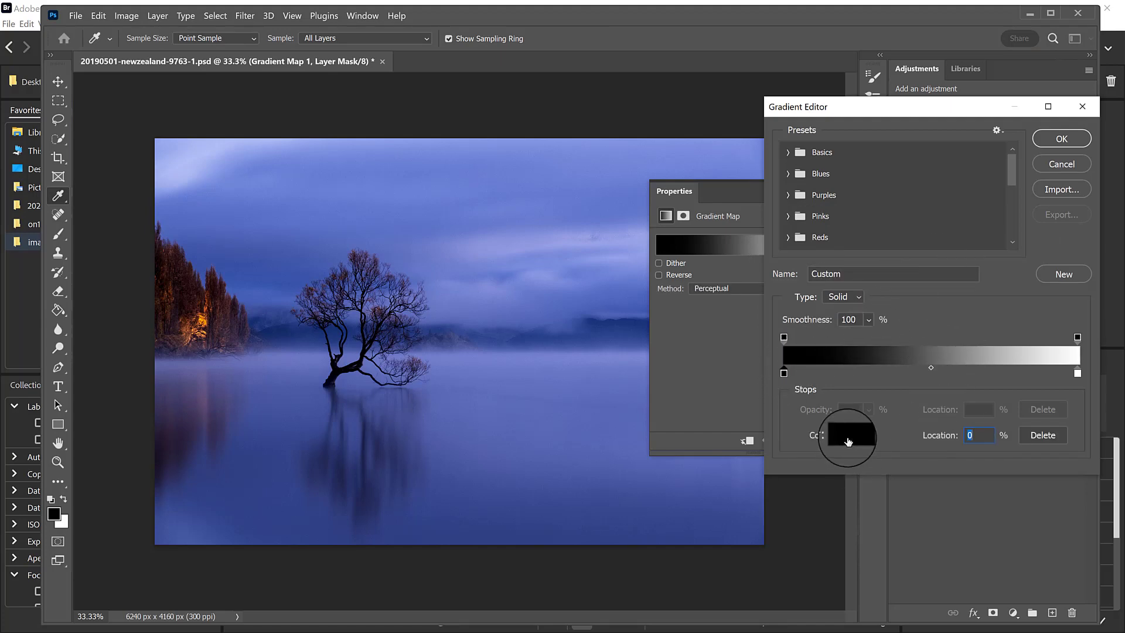
pyautogui.click(848, 440)
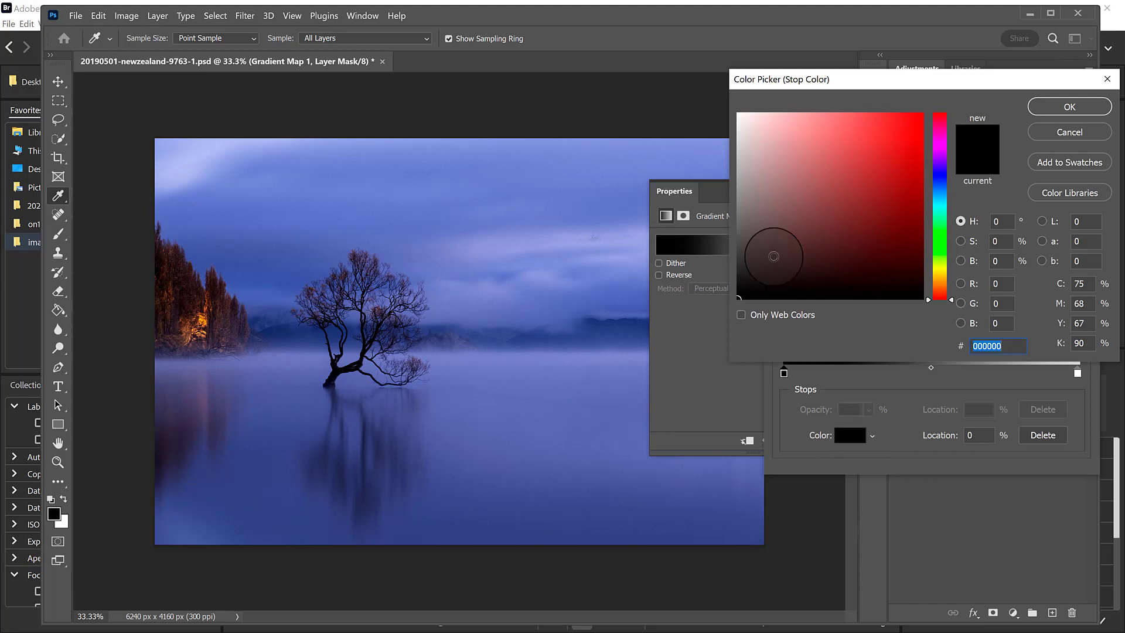
pyautogui.click(756, 247)
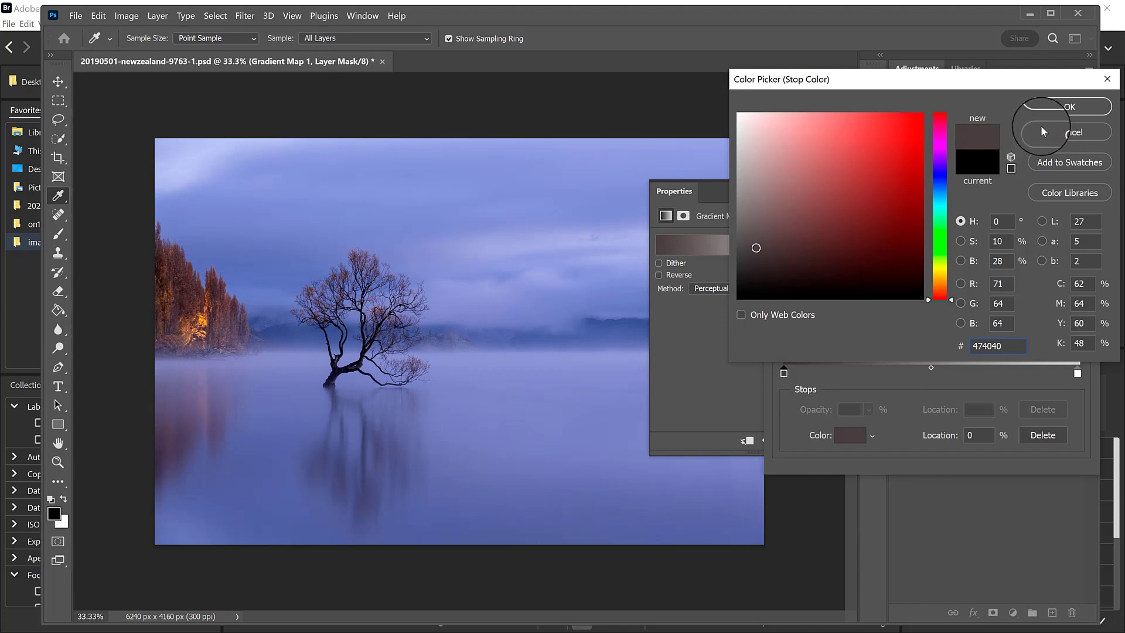
pyautogui.click(1045, 109)
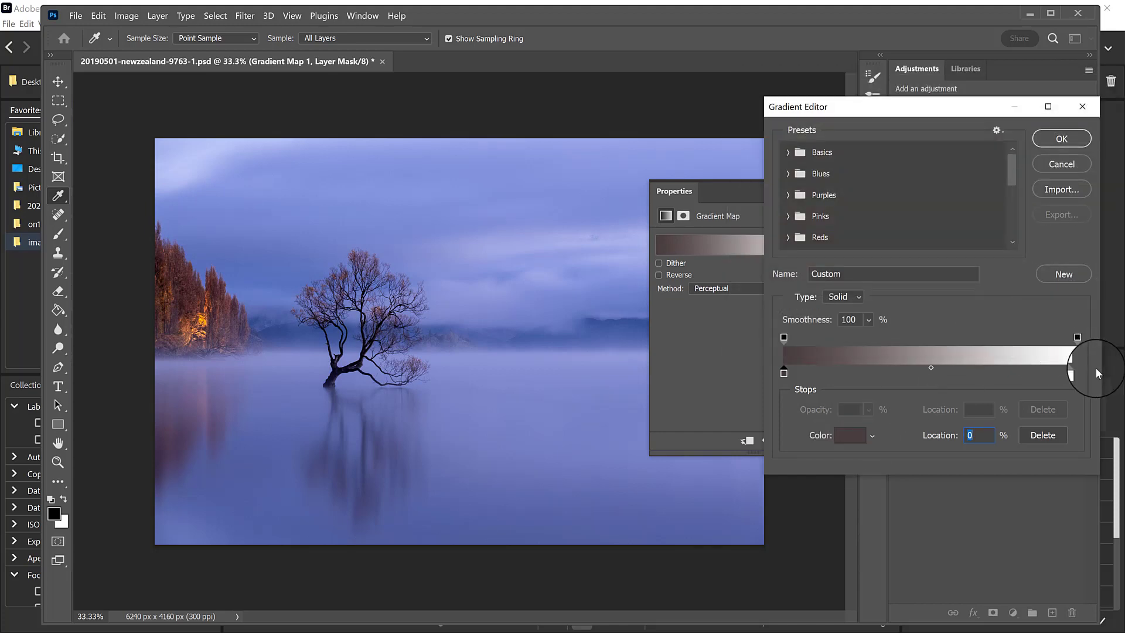
# Try golden yellow shades including f3d660, cfac20, e6bb0e, f0cc3c and a3840a for the Gradient Map's white colour stop at location 100%.
pyautogui.click(1077, 373)
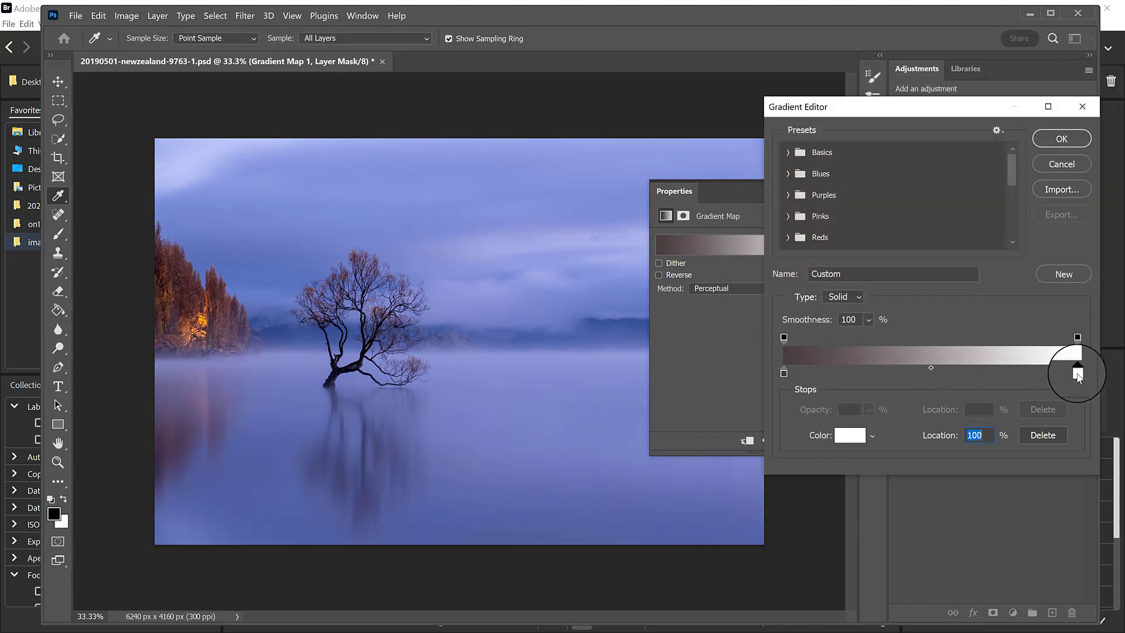
pyautogui.click(846, 437)
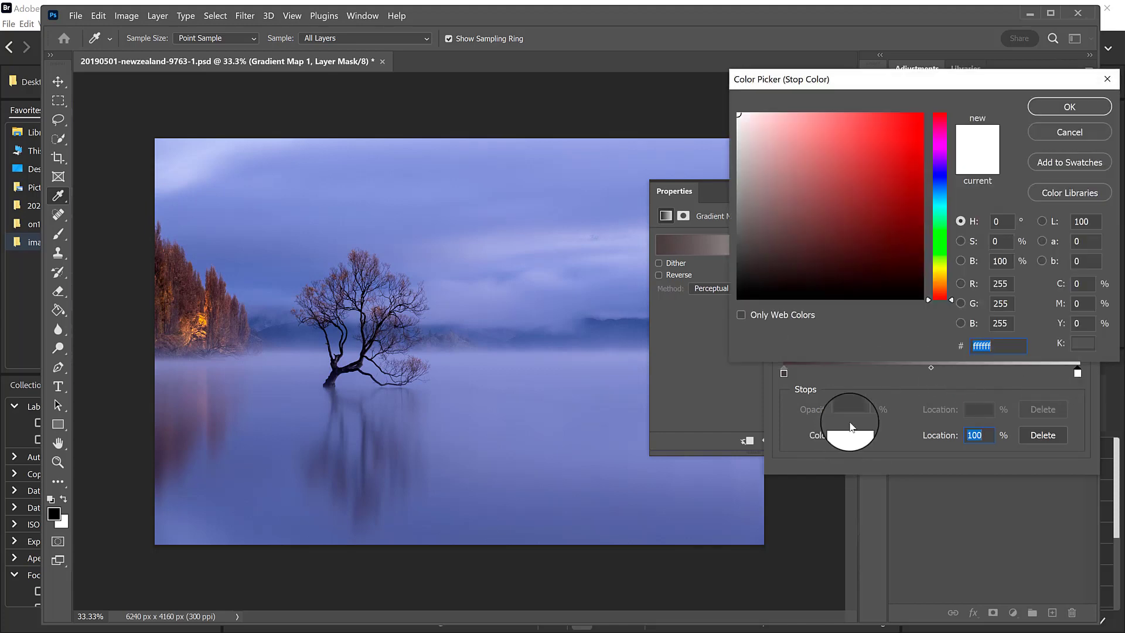
pyautogui.click(942, 268)
pyautogui.moveTo(952, 273); pyautogui.dragTo(951, 279)
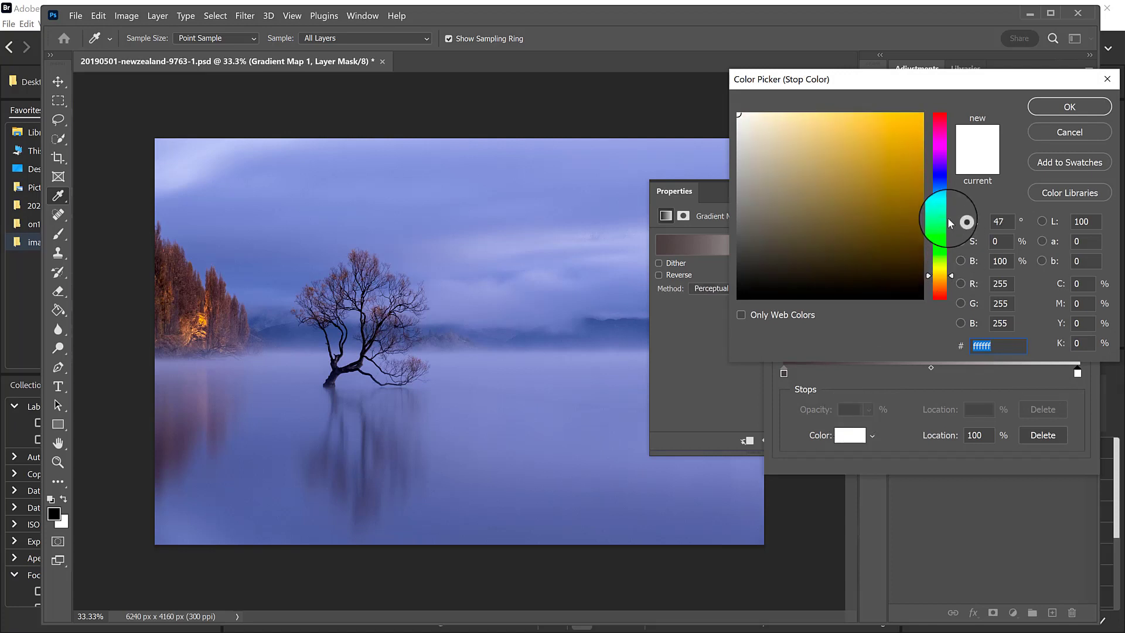
pyautogui.click(849, 121)
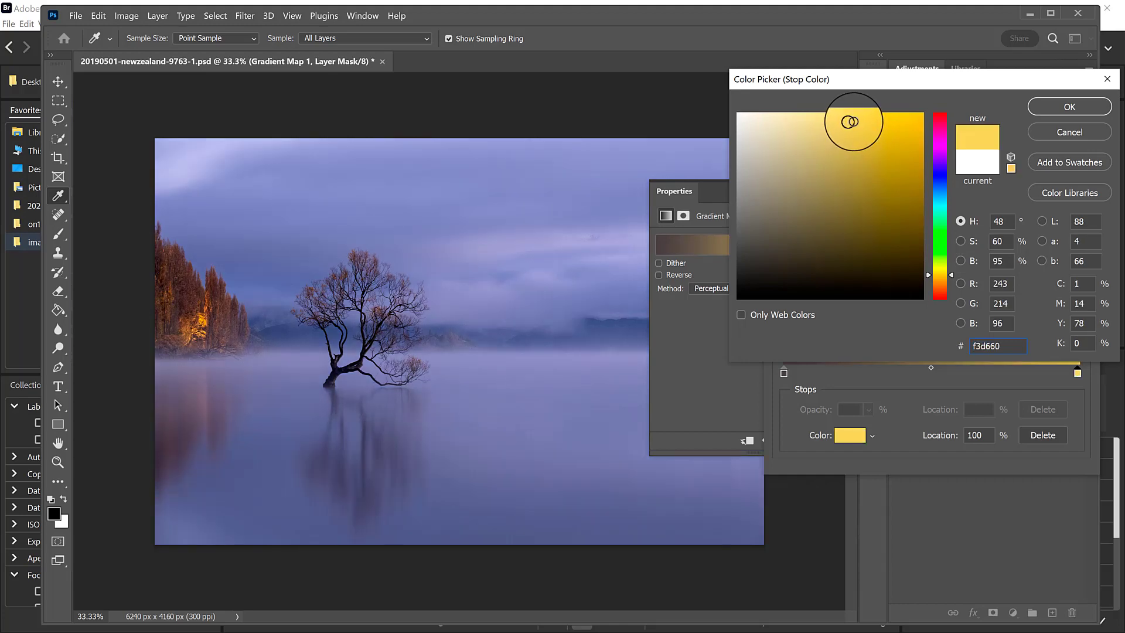
pyautogui.click(895, 147)
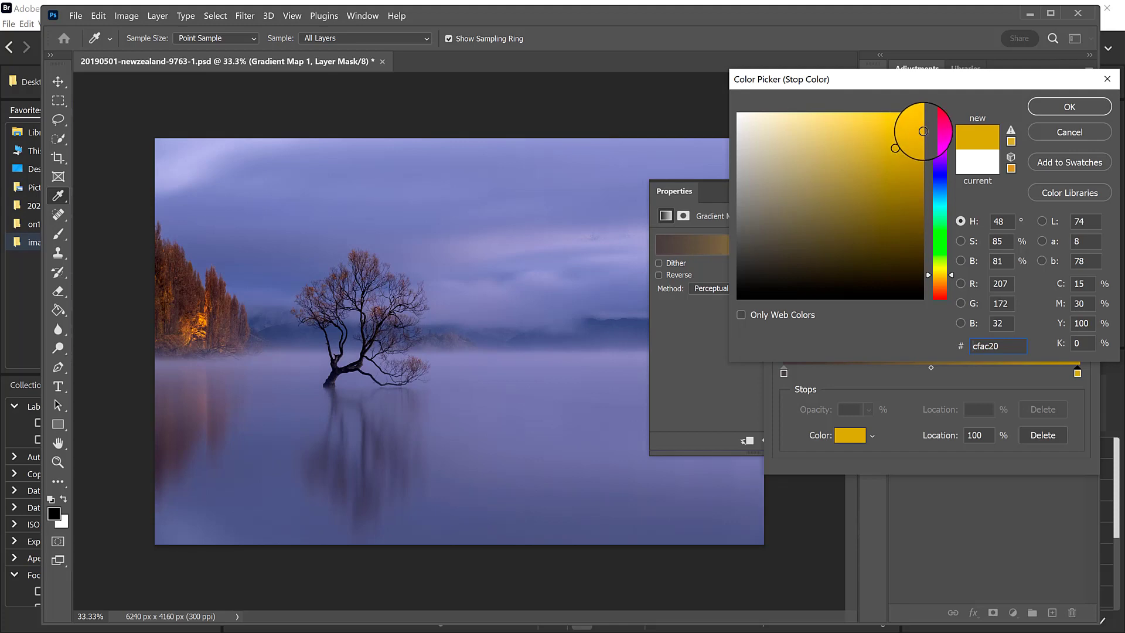
pyautogui.click(915, 126)
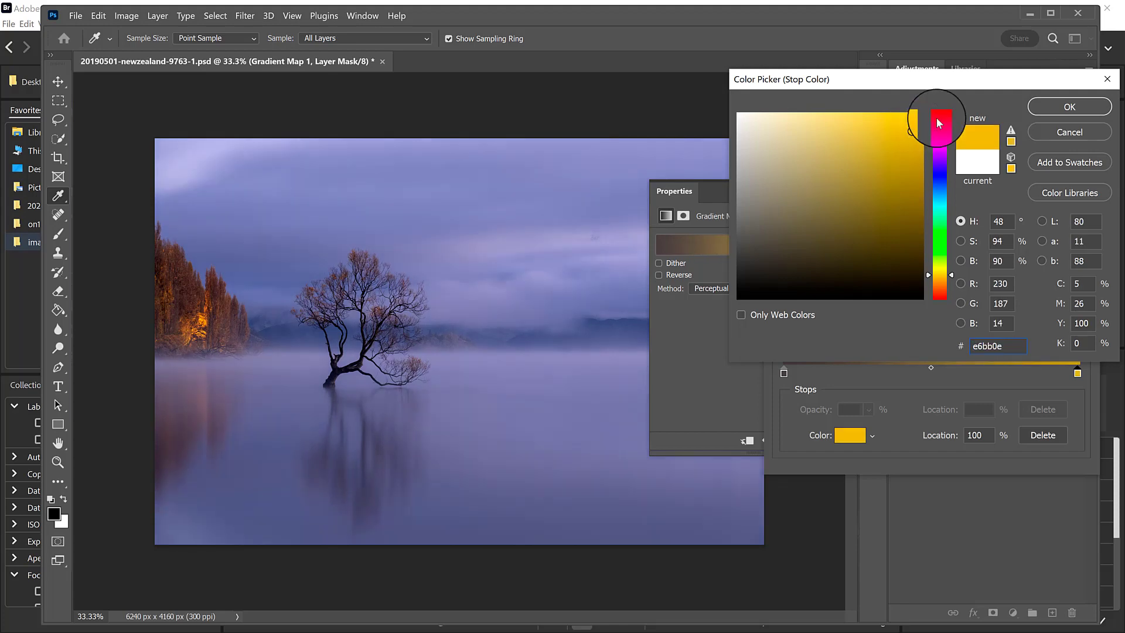
pyautogui.click(877, 122)
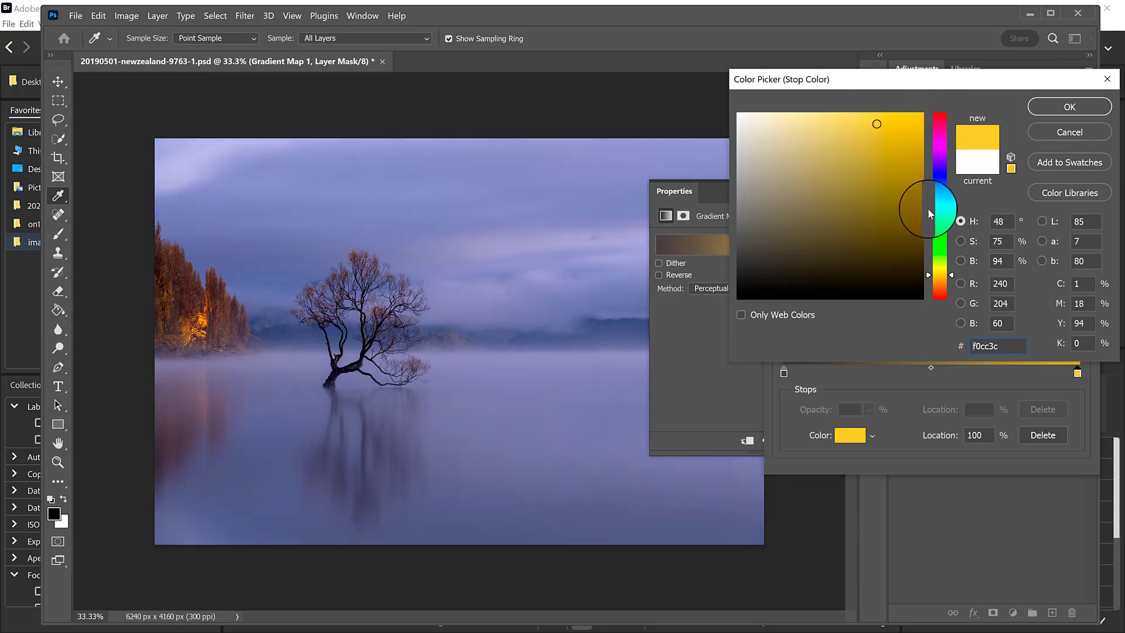
pyautogui.click(909, 177)
pyautogui.click(912, 180)
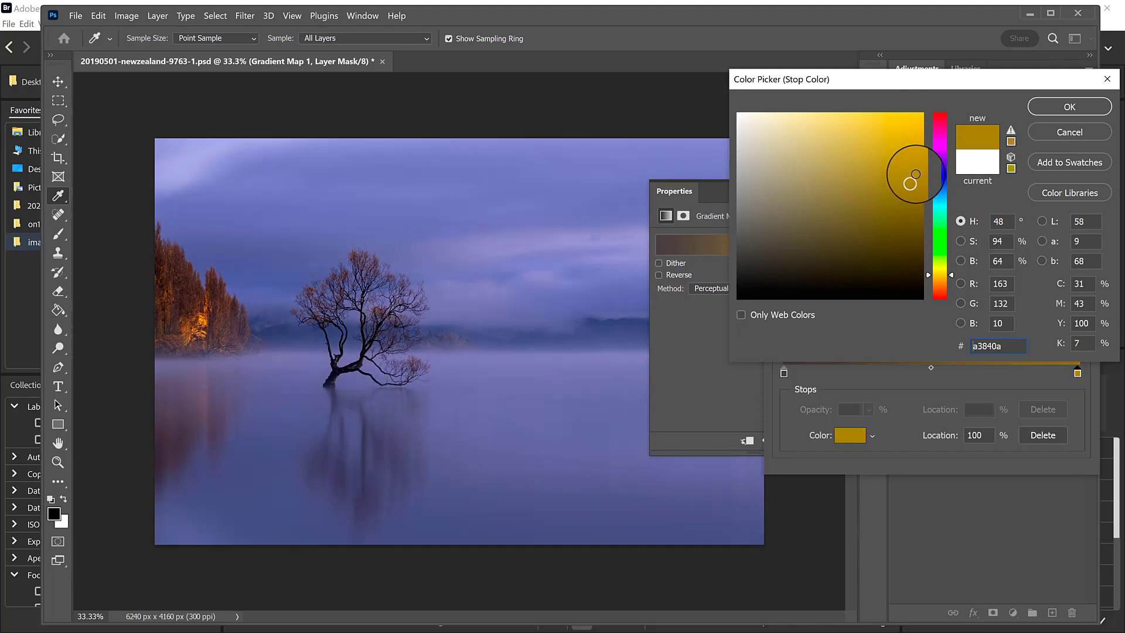
# Try the paler cream and orange tones f4e4ae, f4dcae, f4c976 and f4d7a0 for the colour stop at location 100%.
pyautogui.click(790, 121)
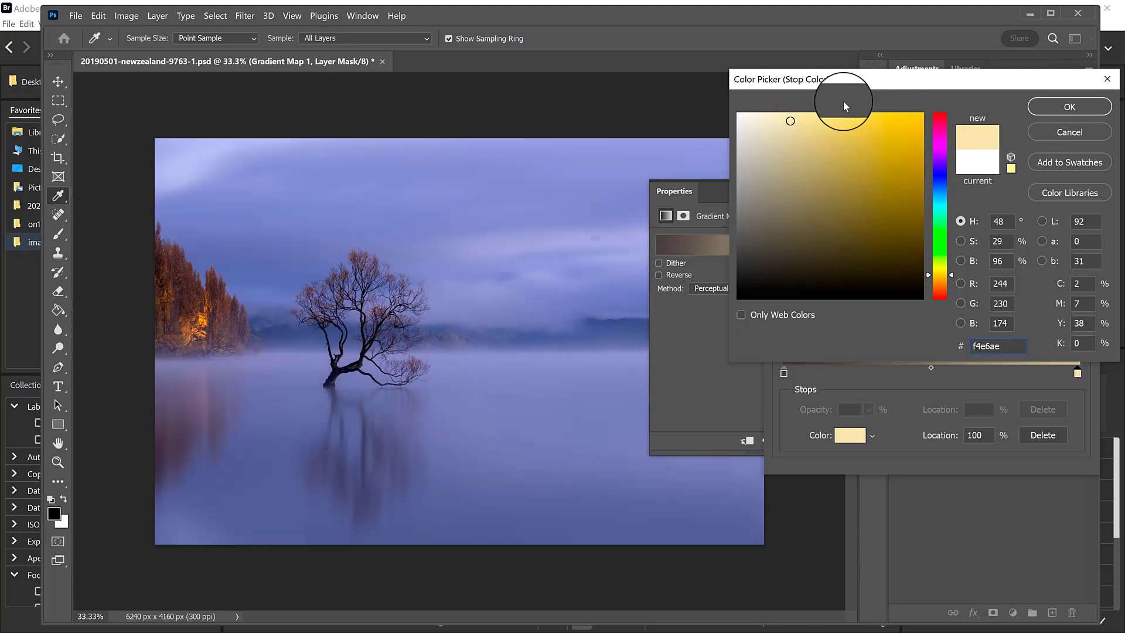
pyautogui.click(952, 278)
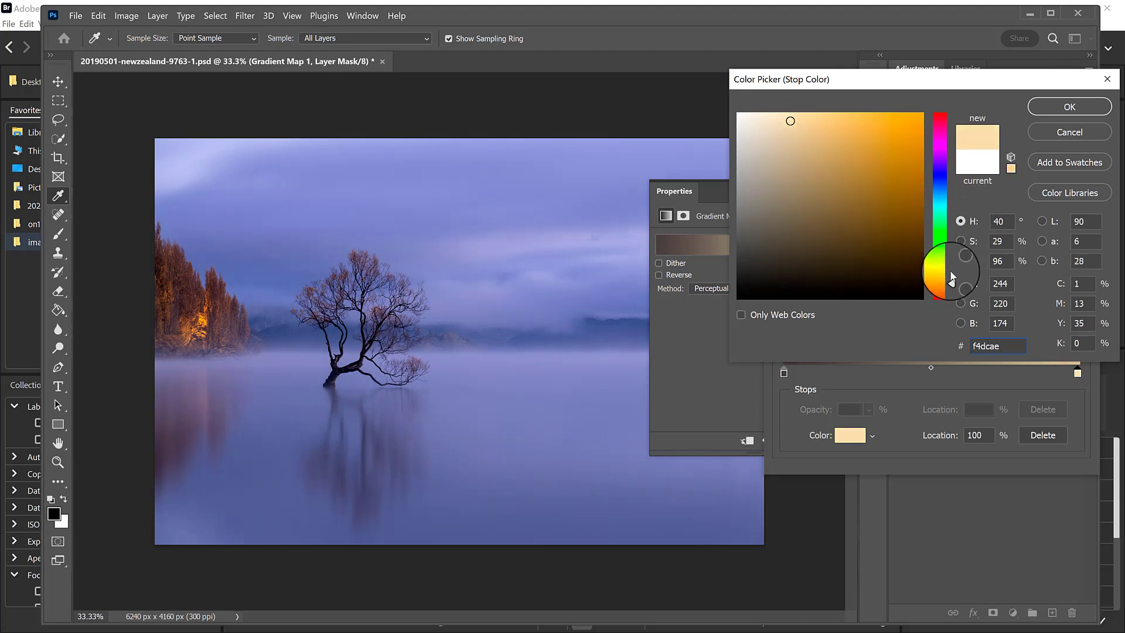
pyautogui.click(834, 121)
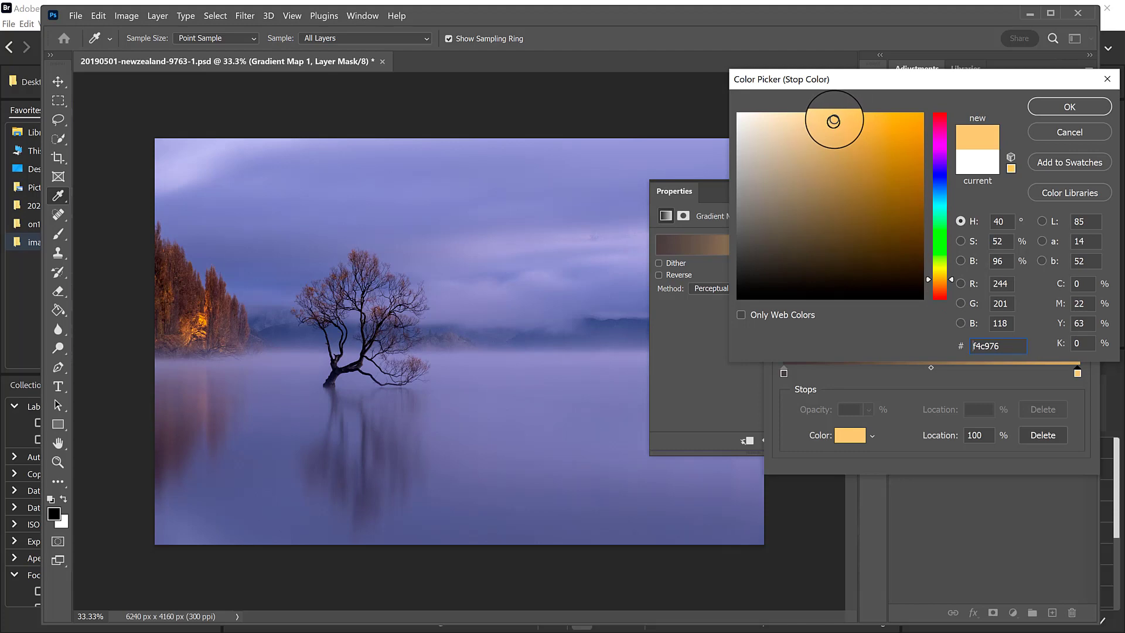
pyautogui.click(802, 121)
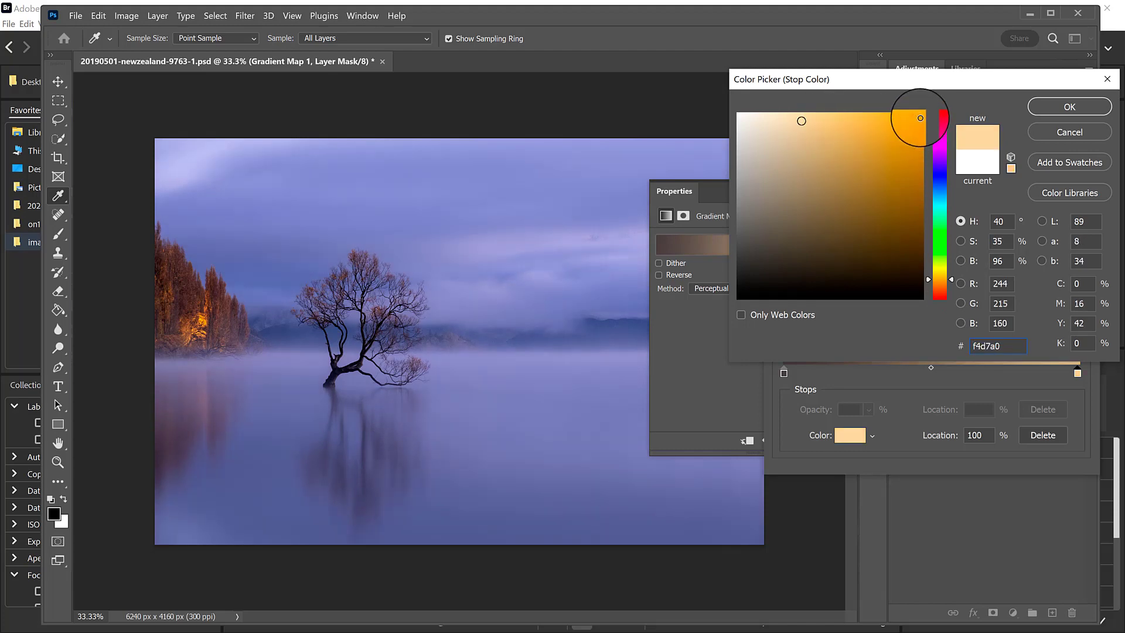
# Set the Gradient Map's colour stop at location 100% to bright yellow f7ee05, accept the gradient and close the adjustment's properties.
pyautogui.click(920, 121)
pyautogui.click(947, 271)
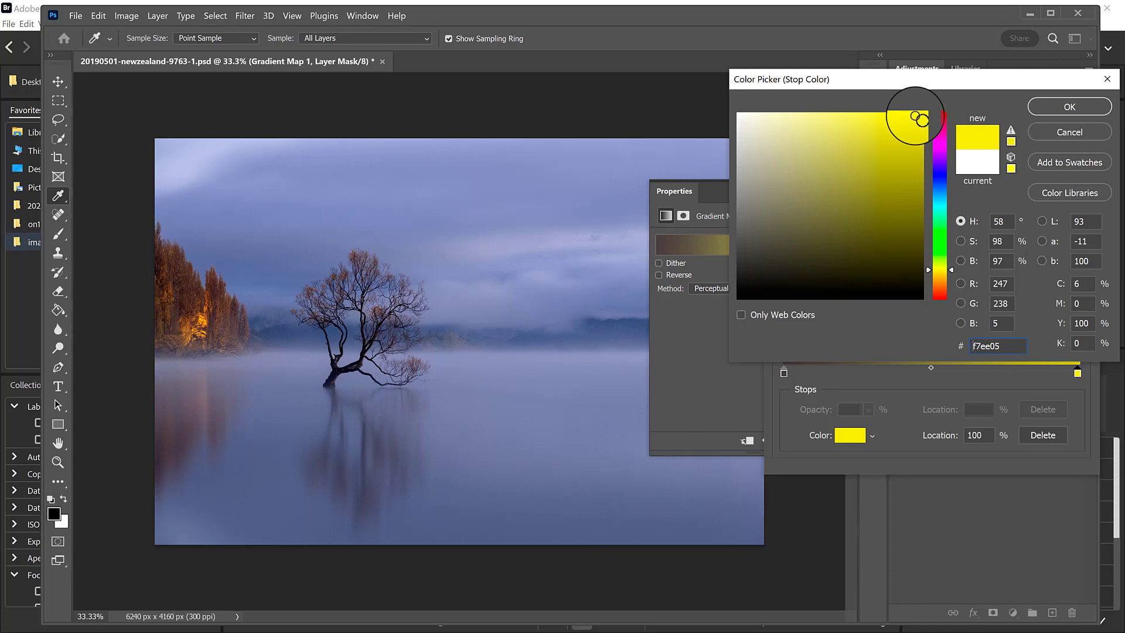
pyautogui.click(1068, 106)
pyautogui.click(1061, 143)
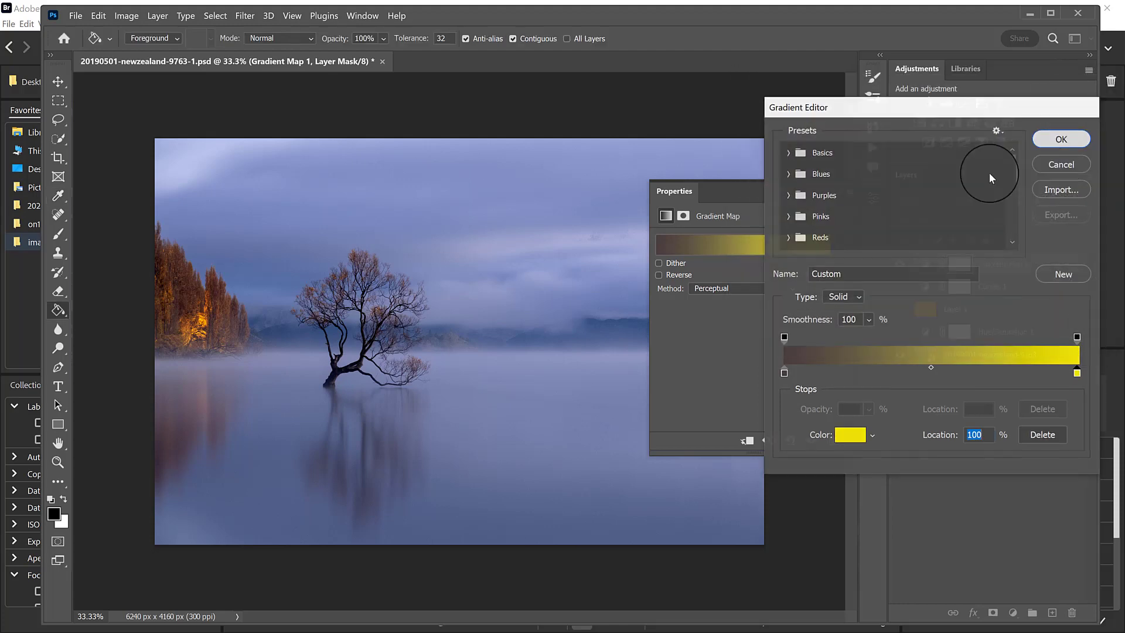
pyautogui.click(839, 184)
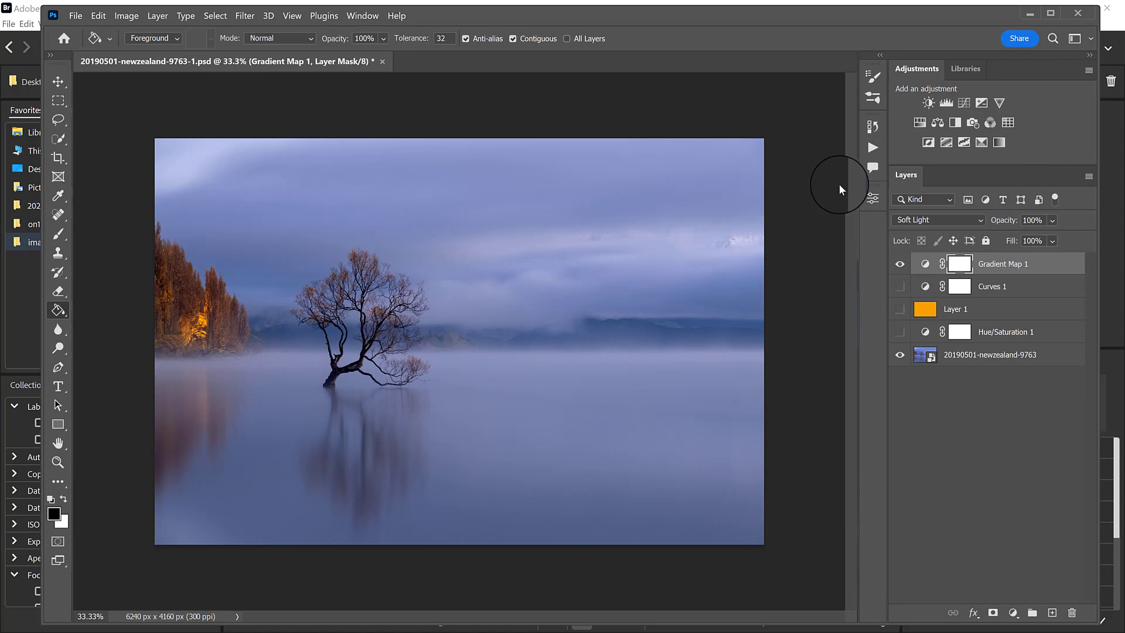
# Compare the original photo with Hue/Saturation 1, Layer 1, Curves 1 and Gradient Map 1, showing each layer on its own.
pyautogui.click(902, 263)
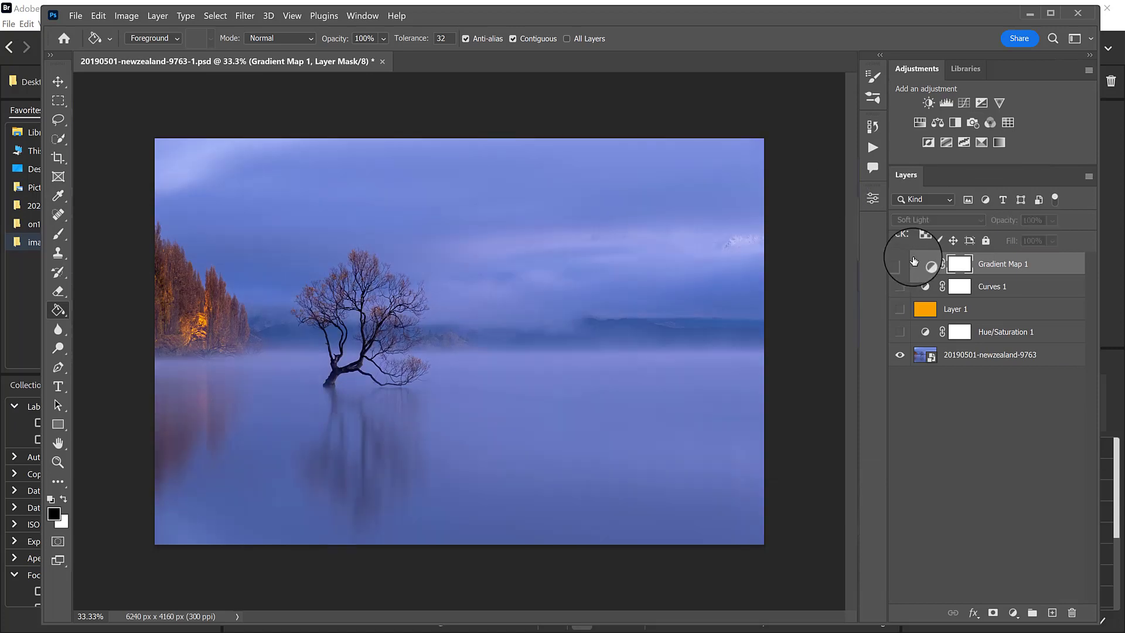
pyautogui.click(900, 331)
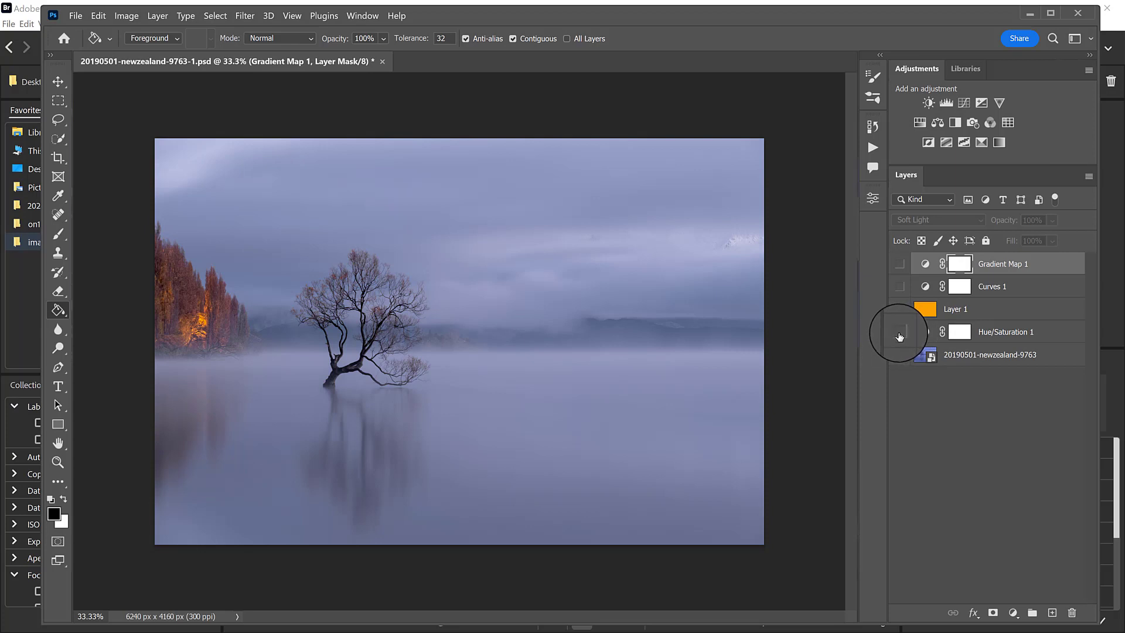
pyautogui.click(900, 332)
pyautogui.click(899, 309)
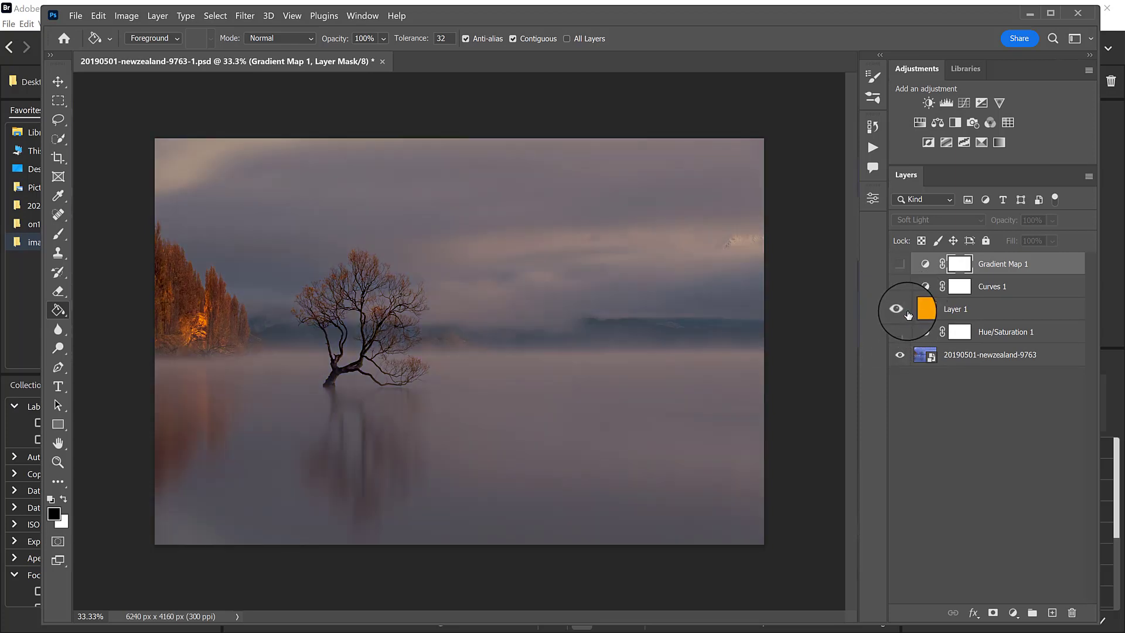
pyautogui.click(897, 309)
pyautogui.click(898, 286)
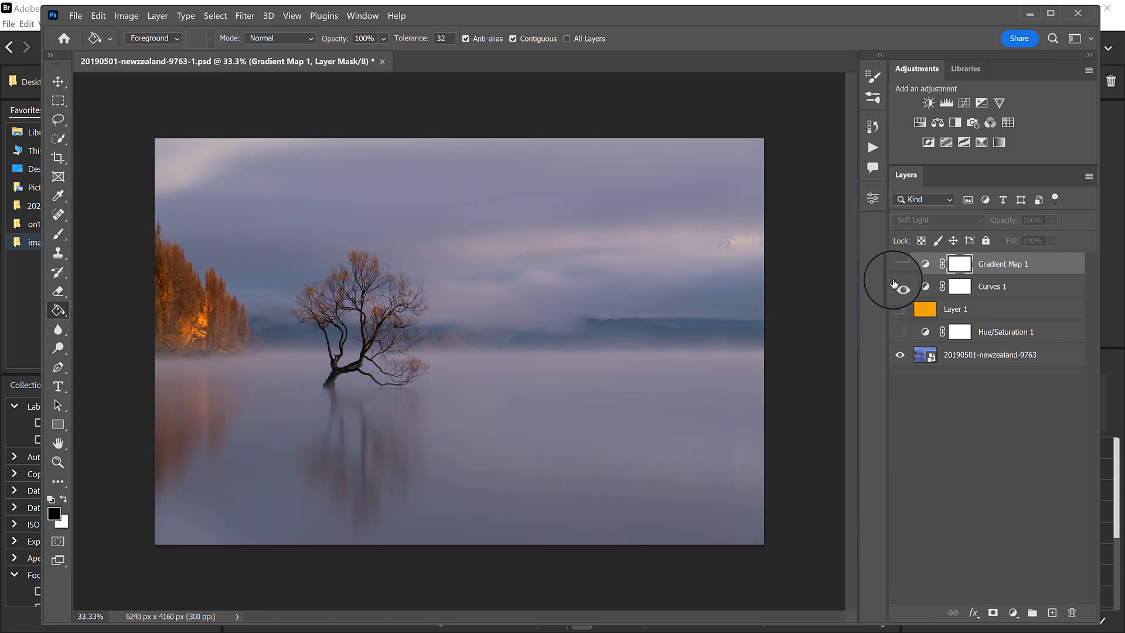
pyautogui.click(895, 289)
pyautogui.click(900, 264)
pyautogui.click(900, 264)
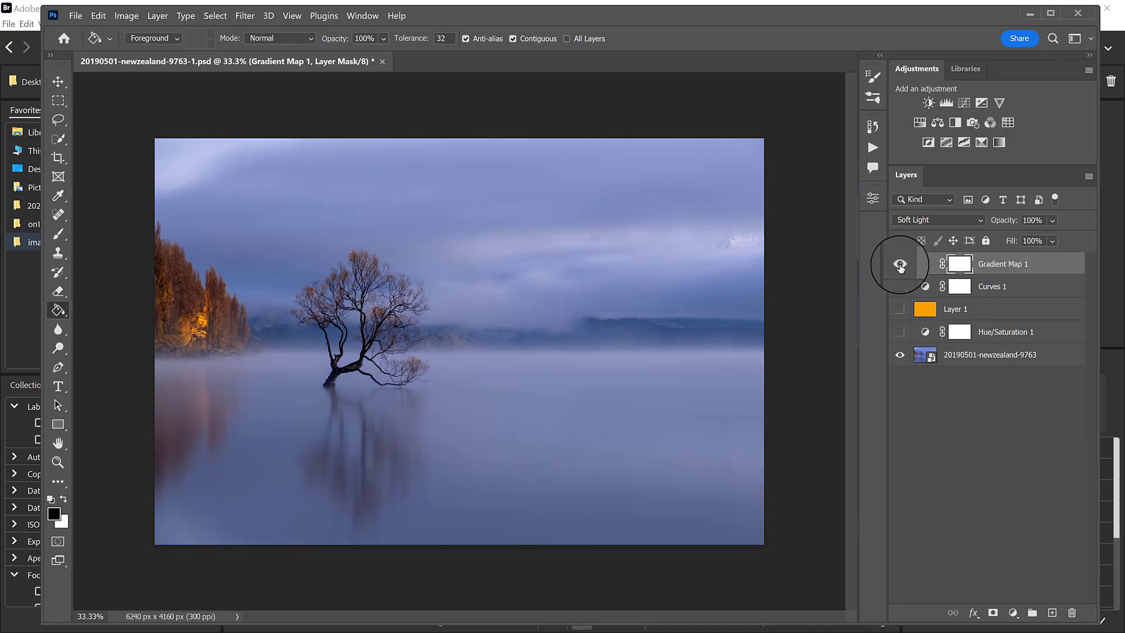
# Compare the Curves 1 version with the orange Layer 1 version, leaving only Layer 1 shown over the photo.
pyautogui.click(899, 286)
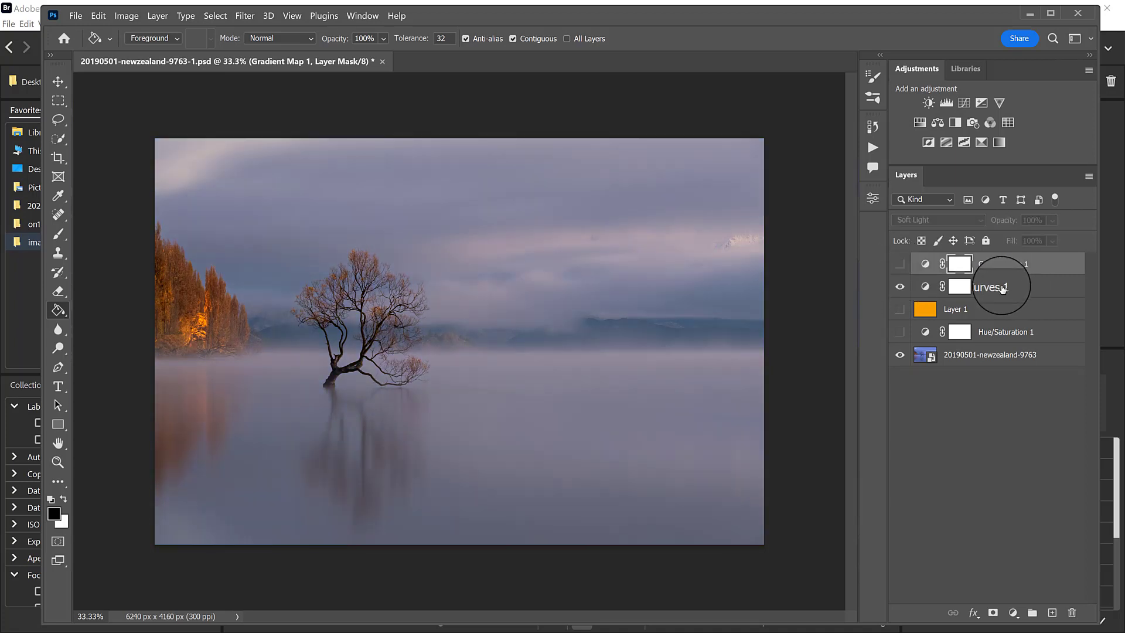
pyautogui.click(901, 289)
pyautogui.click(900, 308)
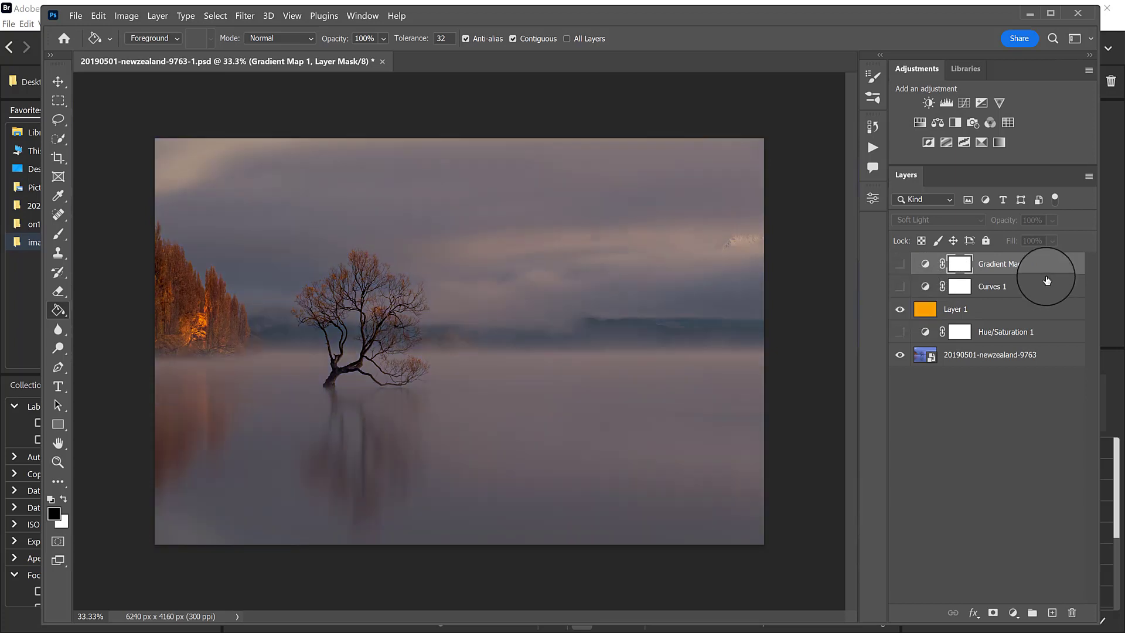